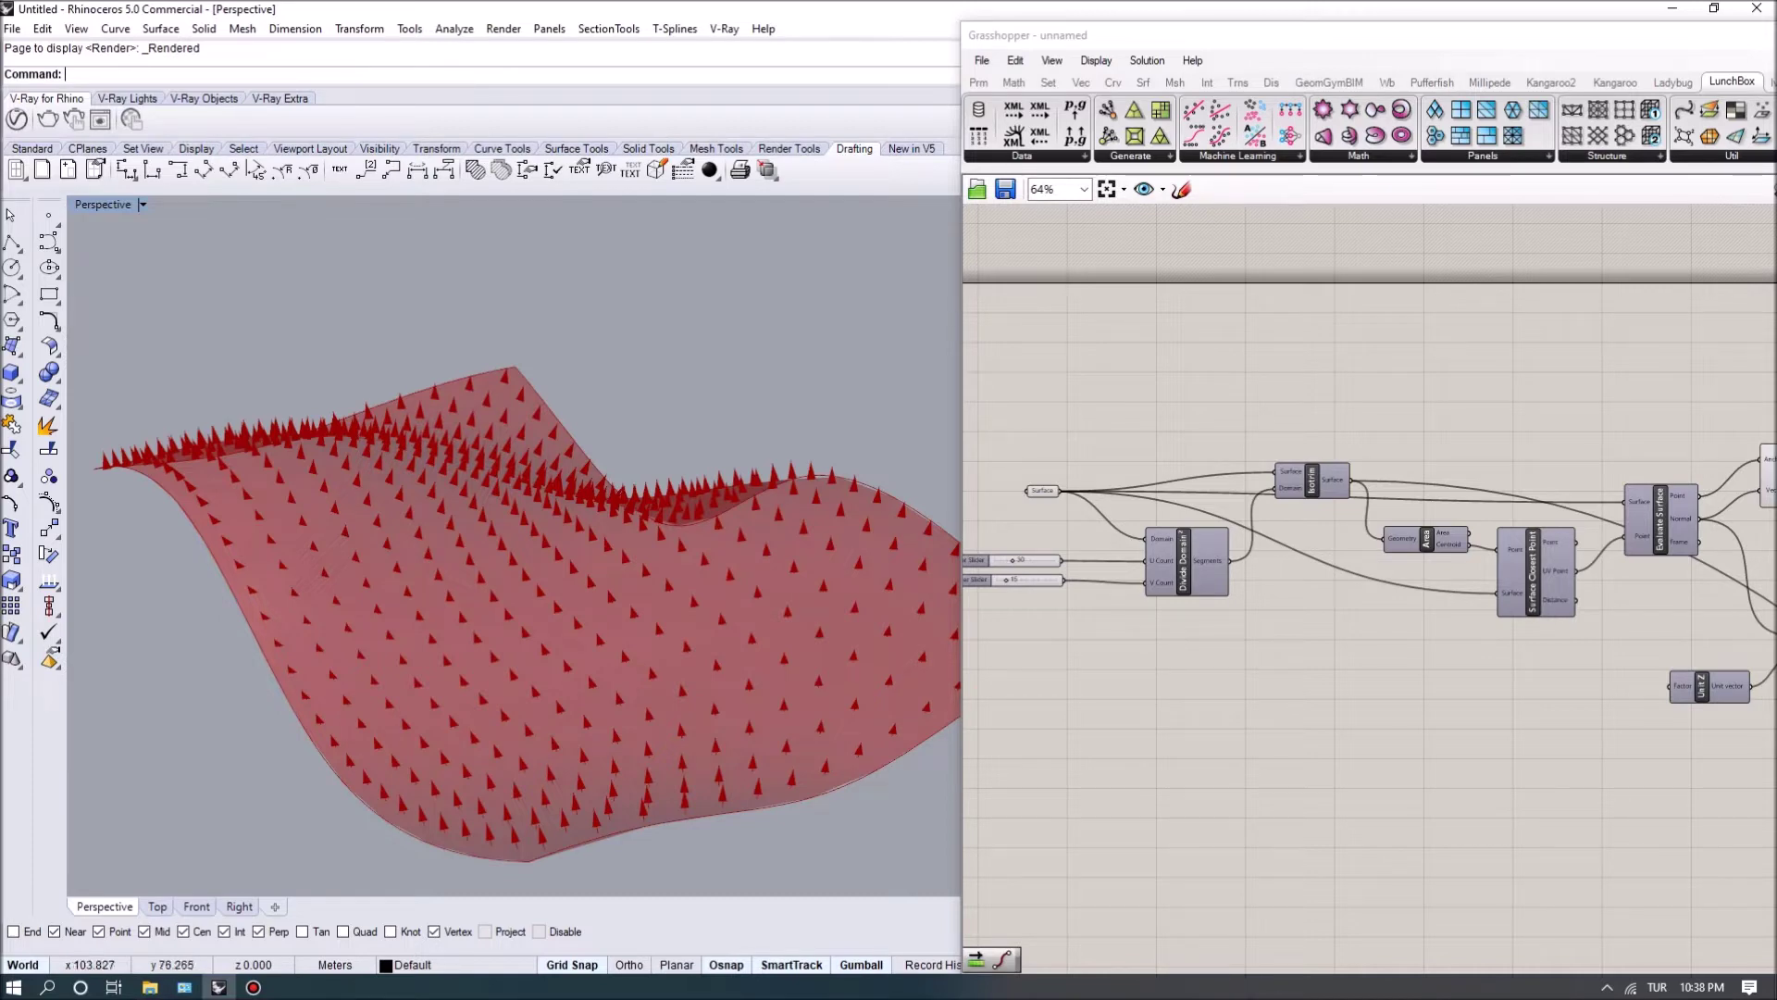
# Step: Turn on Isotrim's preview to show the grid of panels with cone spikes
pyautogui.scroll(-5, 1370, 574)
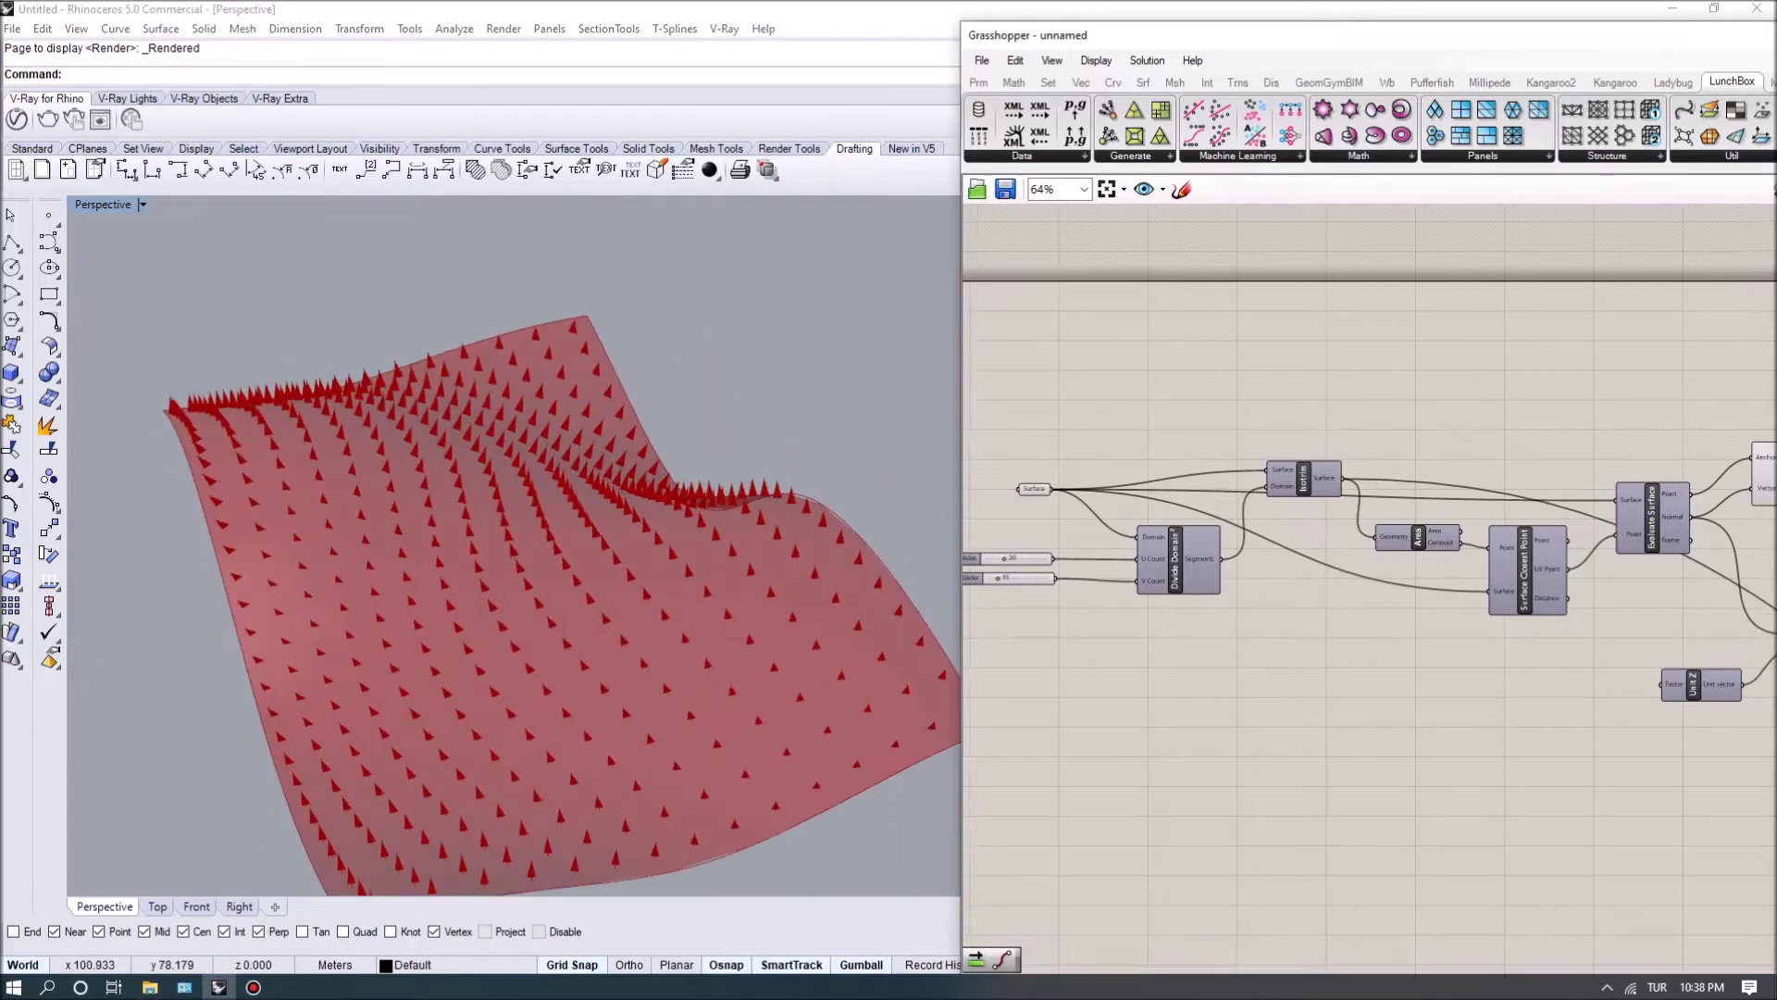
pyautogui.moveTo(1370, 574); pyautogui.dragTo(1086, 569, button='right')
pyautogui.scroll(5, 1064, 519)
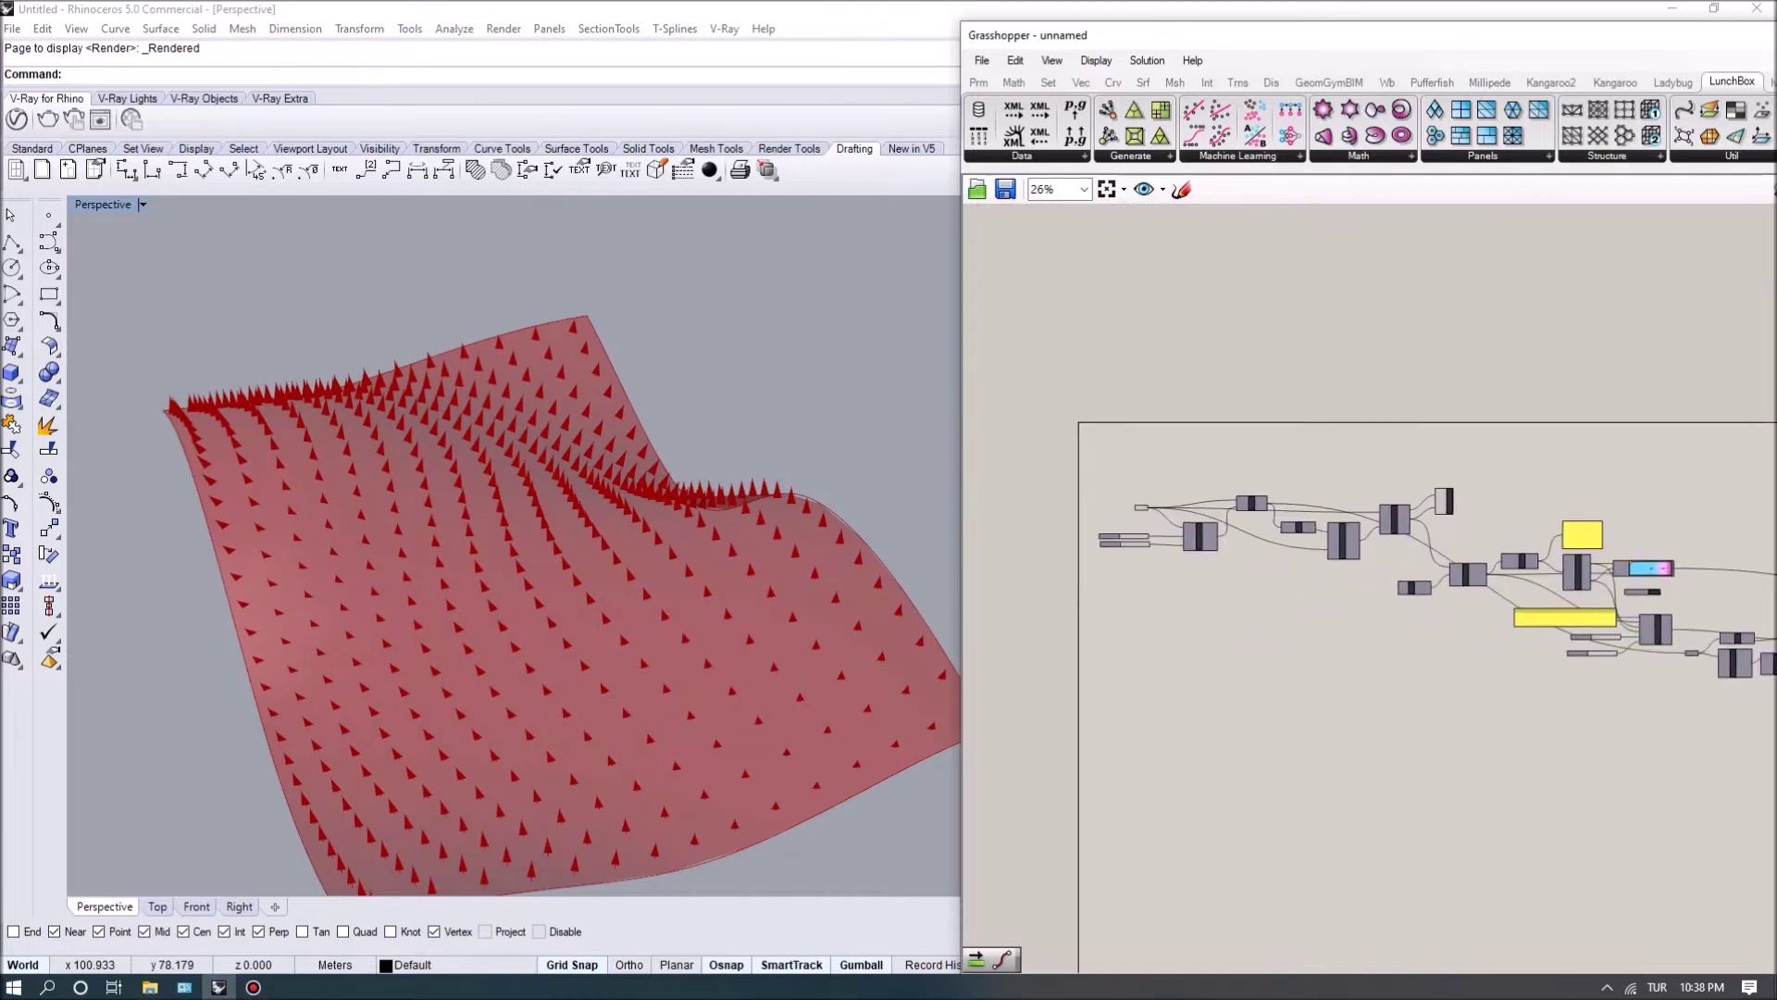
pyautogui.scroll(4, 1153, 528)
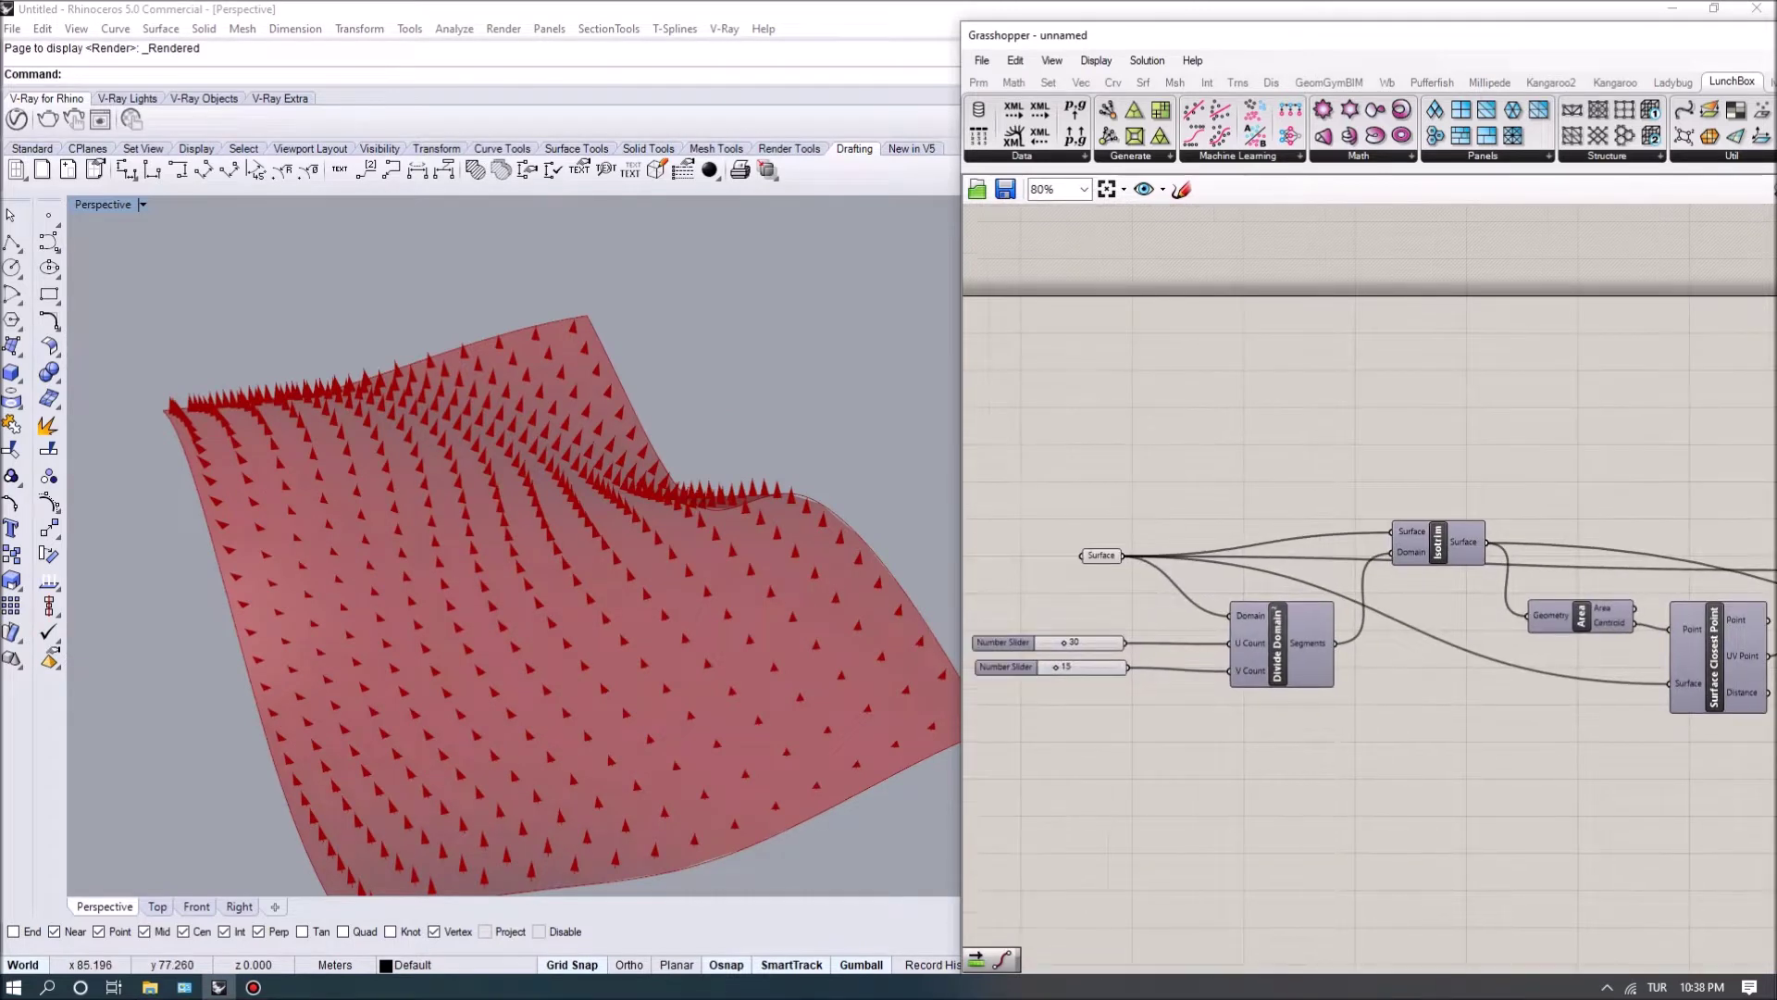
pyautogui.click(992, 548)
pyautogui.moveTo(398, 567); pyautogui.dragTo(500, 556, button='right')
pyautogui.click(1203, 370)
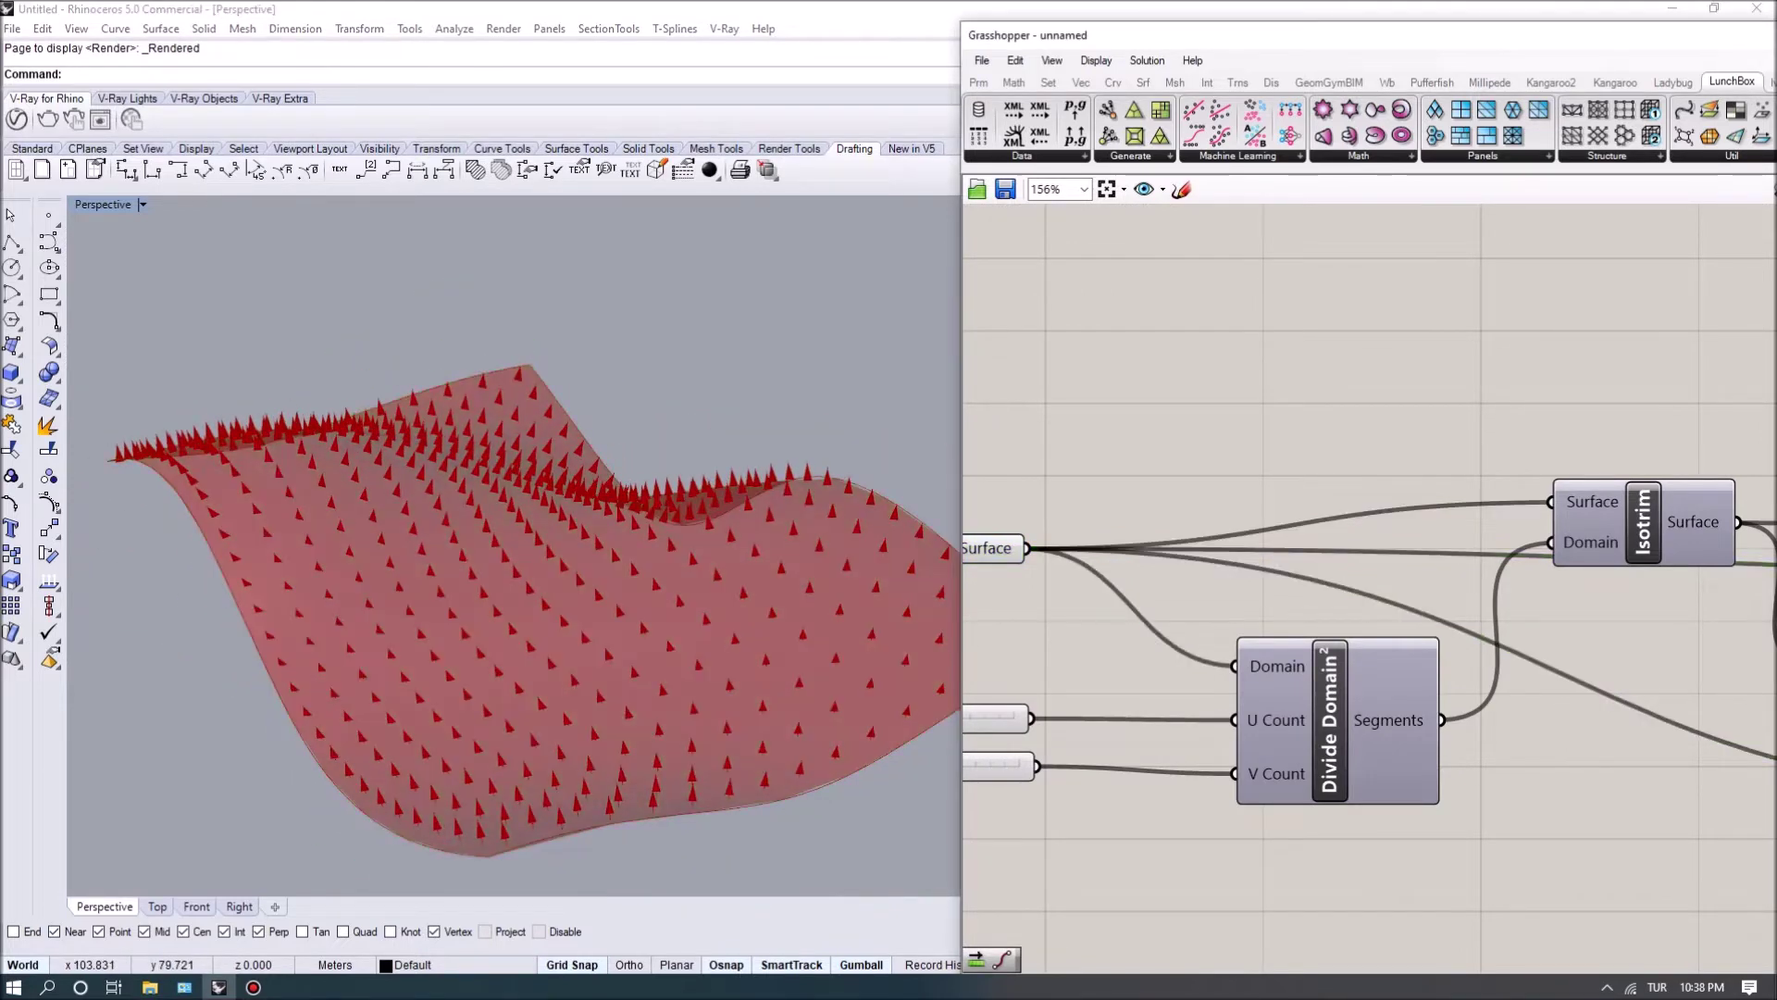
pyautogui.moveTo(1204, 463); pyautogui.dragTo(1120, 467, button='right')
pyautogui.click(1333, 685)
pyautogui.click(1551, 445)
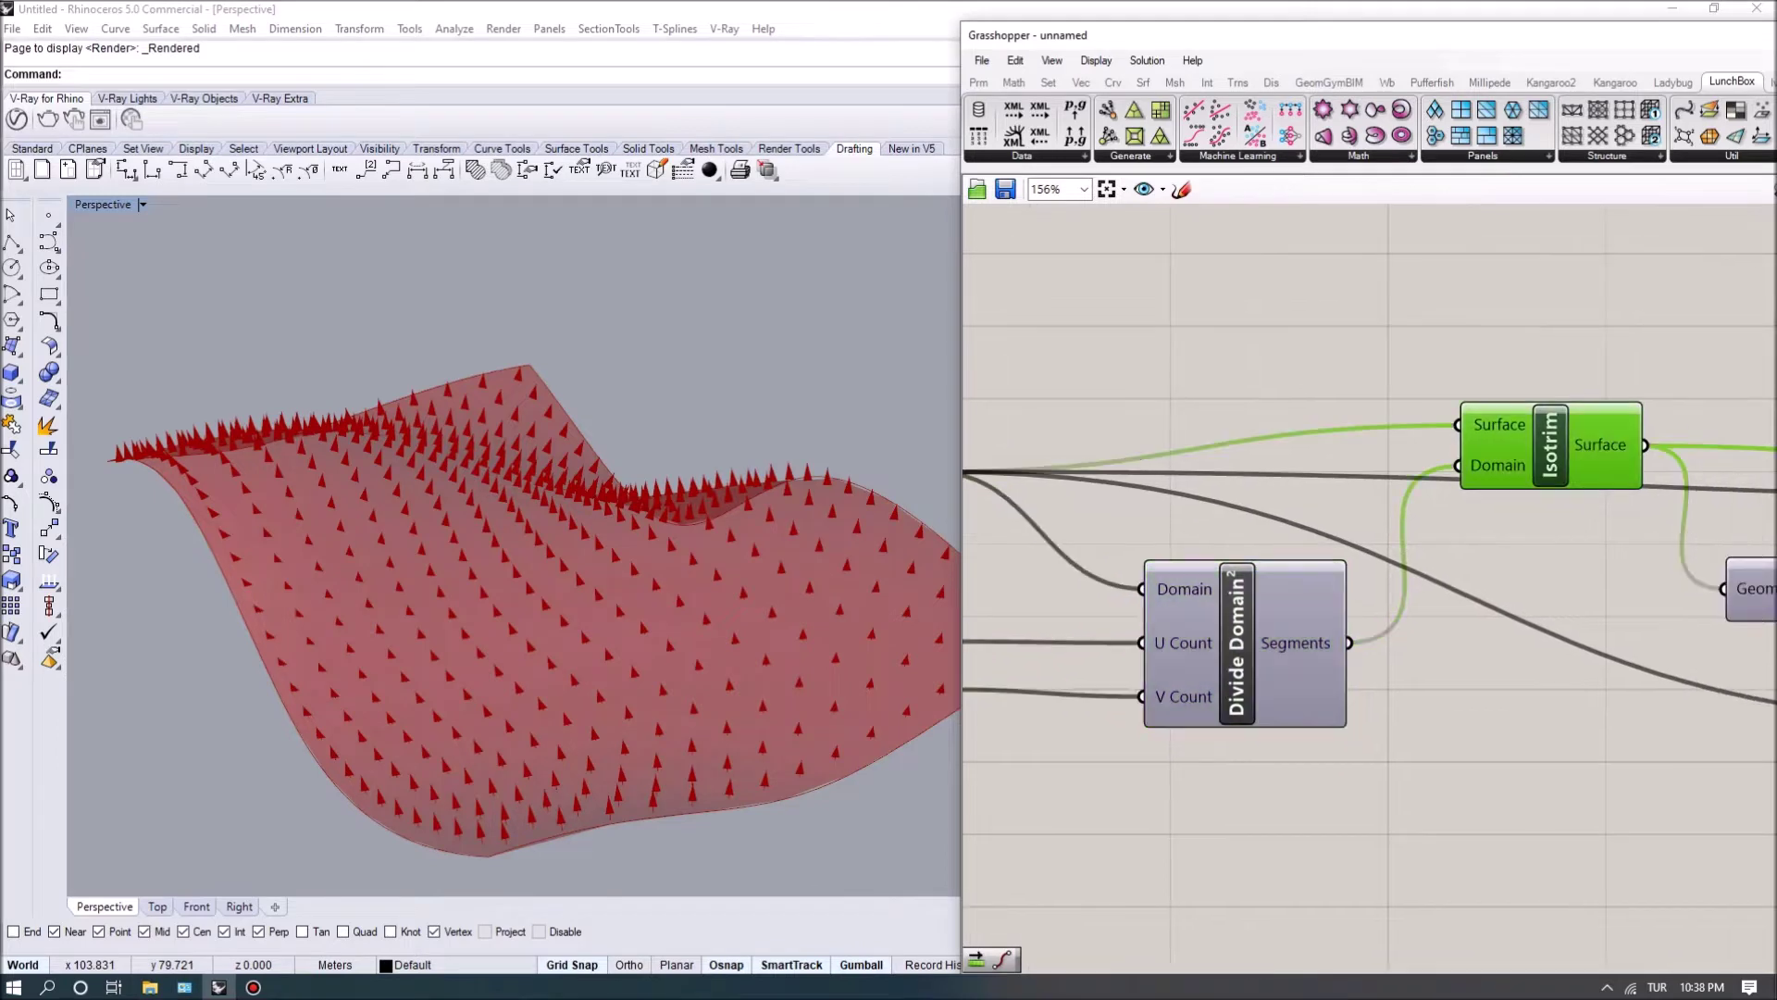
pyautogui.rightClick(1571, 456)
pyautogui.click(1615, 480)
# Step: Turn off the base Surface parameter's preview, then list the Surface > Util components
pyautogui.click(1388, 324)
pyautogui.moveTo(1388, 324); pyautogui.dragTo(1679, 323, button='right')
pyautogui.rightClick(1215, 481)
pyautogui.click(1278, 519)
pyautogui.moveTo(1342, 537); pyautogui.dragTo(983, 546, button='right')
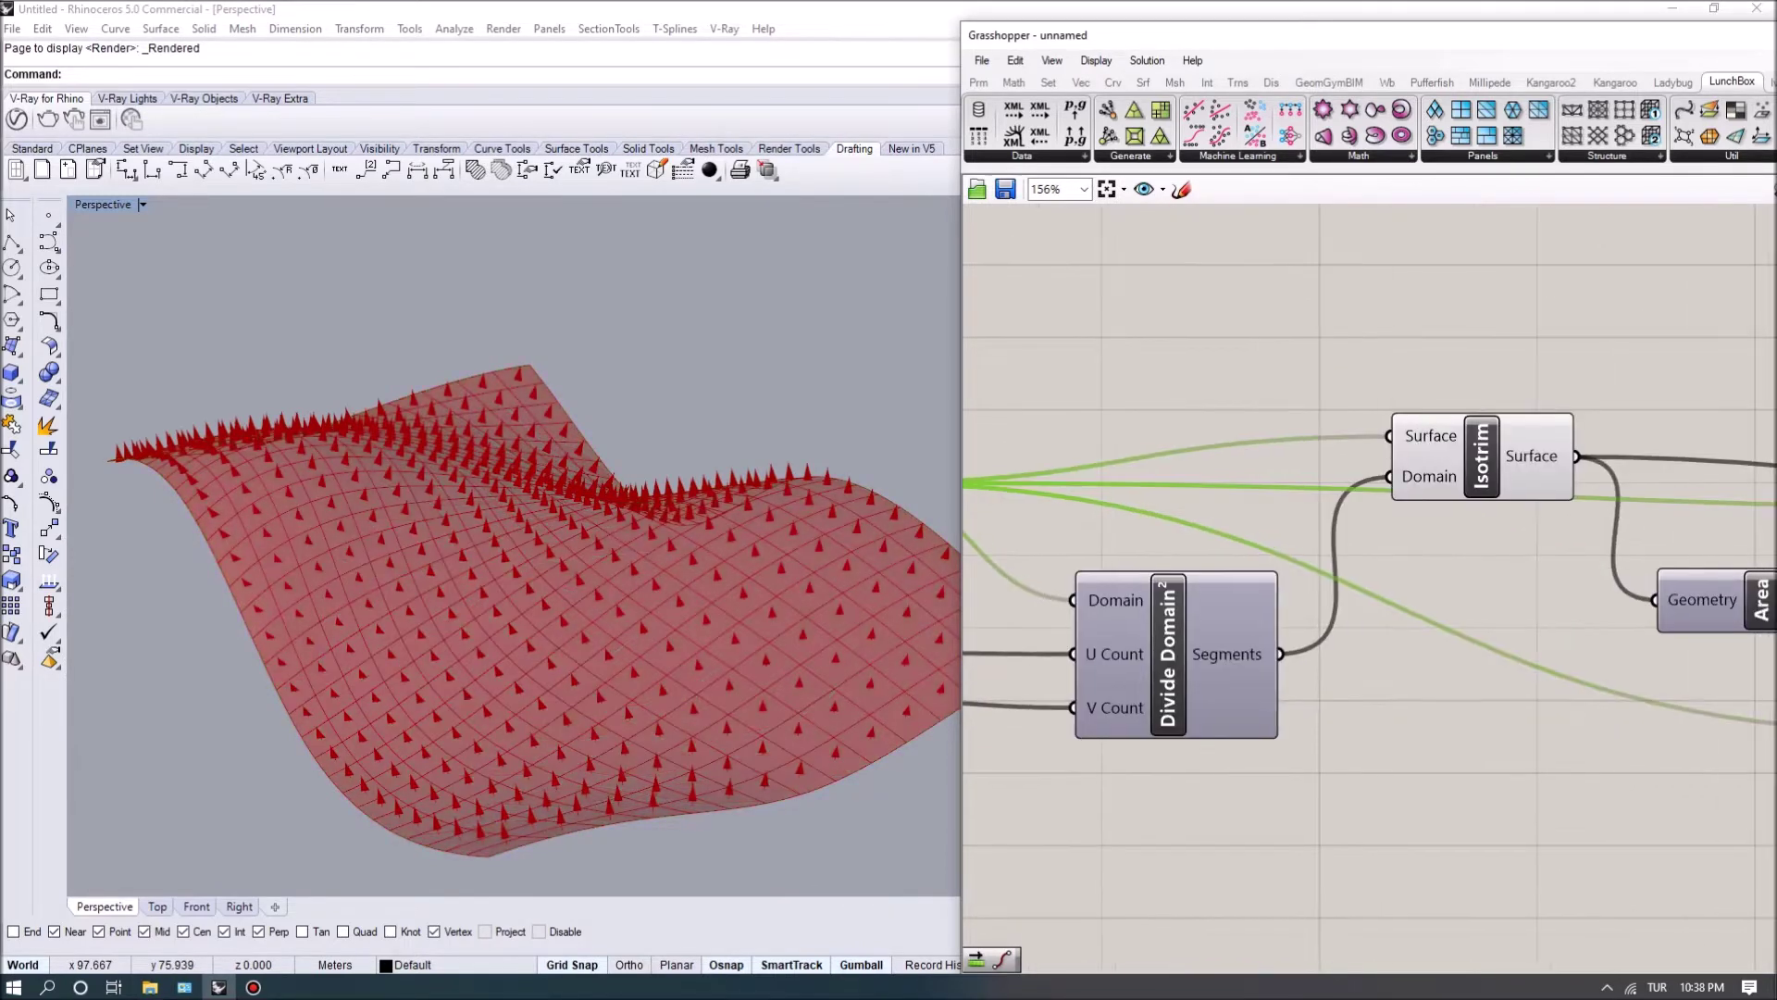
pyautogui.scroll(2, 1462, 444)
pyautogui.scroll(-2, 1511, 456)
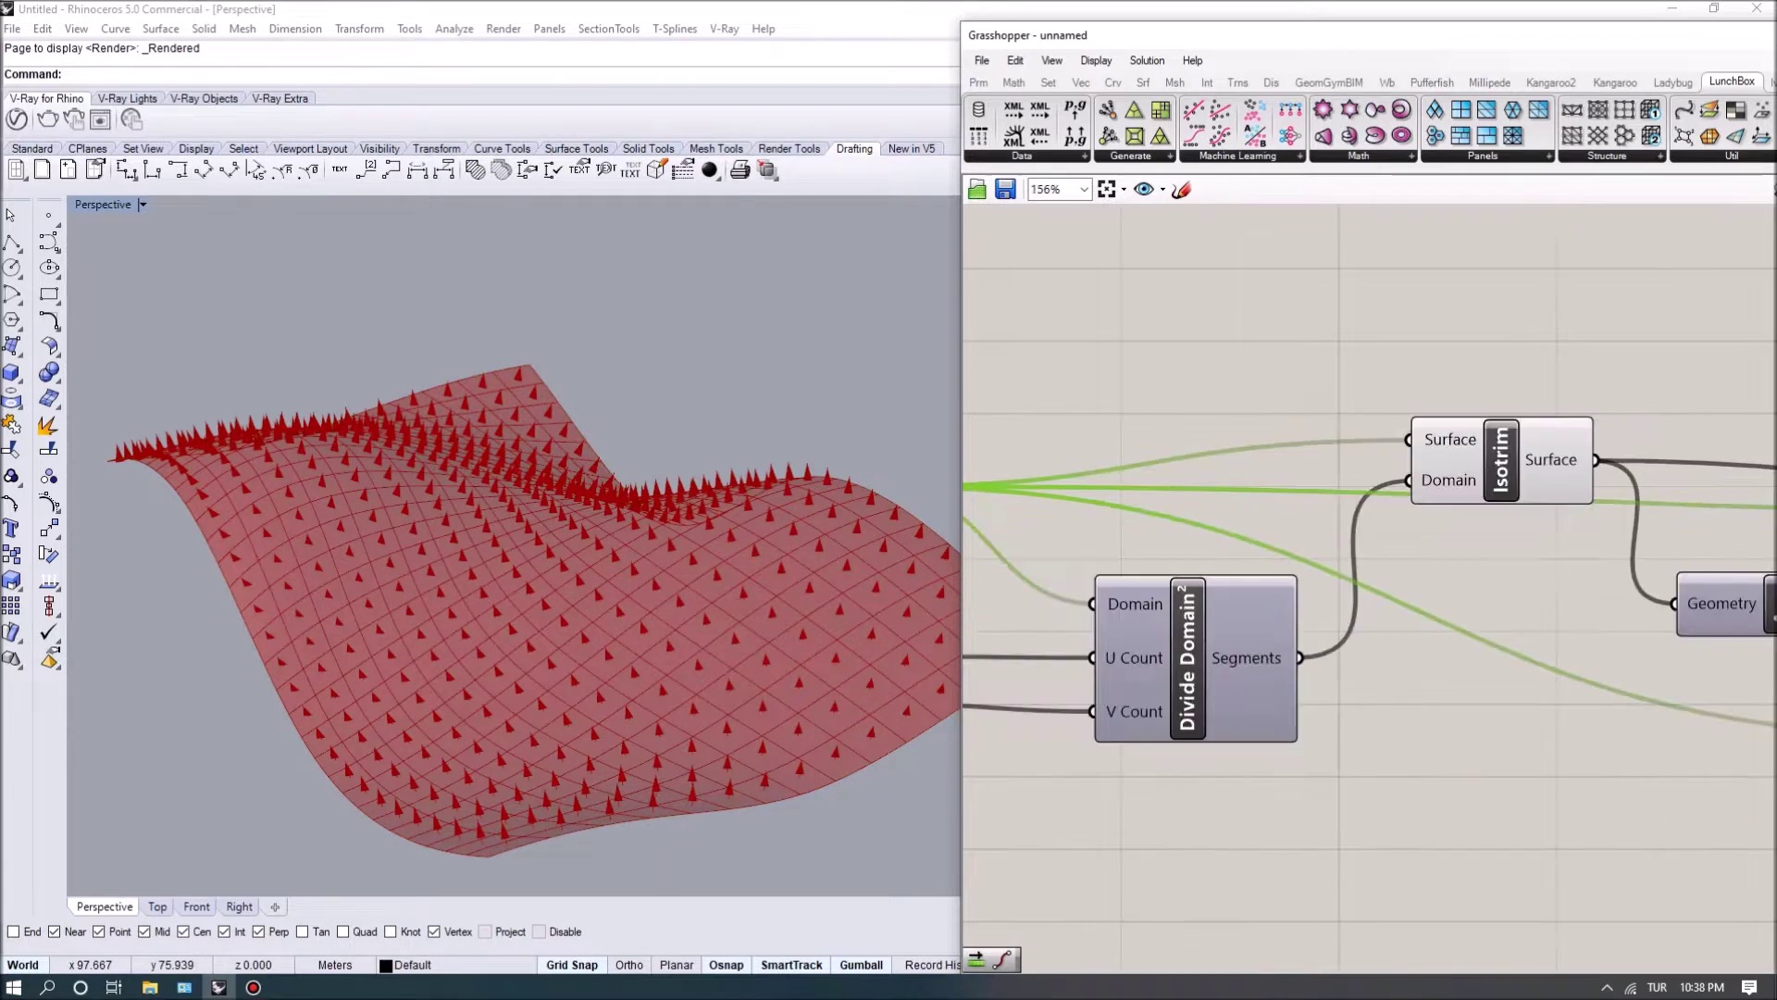
pyautogui.click(1143, 81)
pyautogui.click(1340, 155)
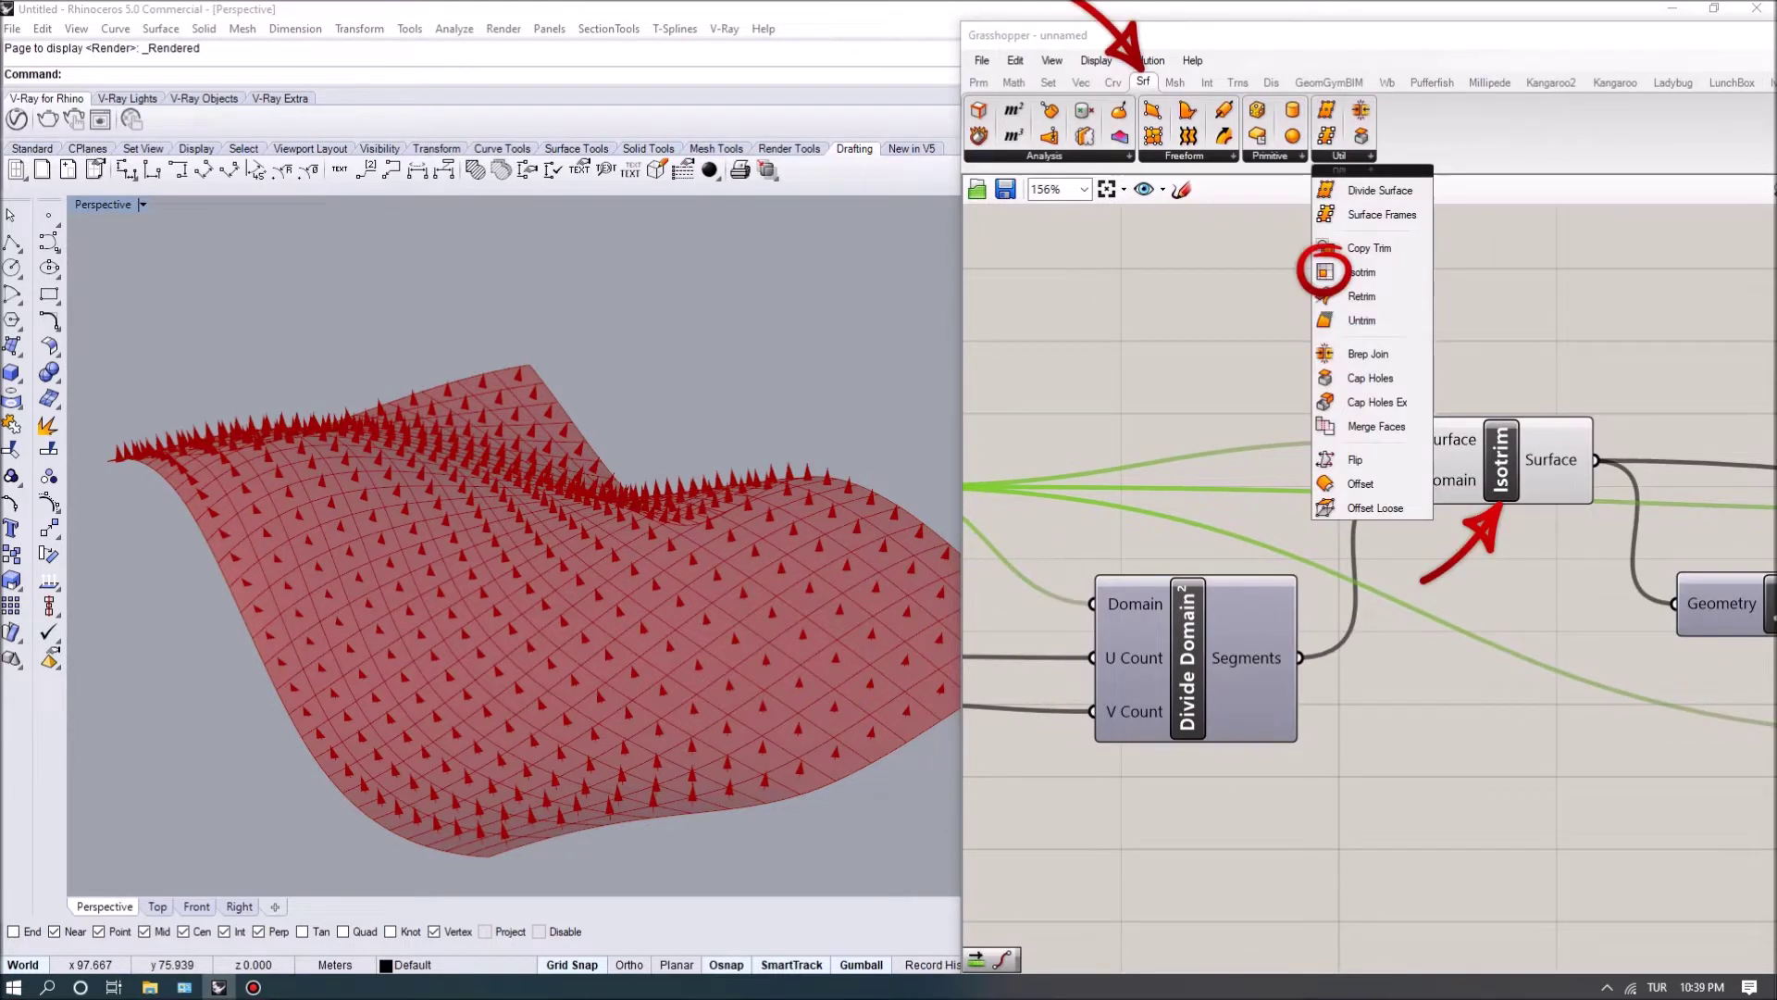
# Step: Open the Math tab's Domain component list
pyautogui.moveTo(1203, 370); pyautogui.dragTo(1409, 343, button='right')
pyautogui.click(1014, 82)
pyautogui.click(991, 156)
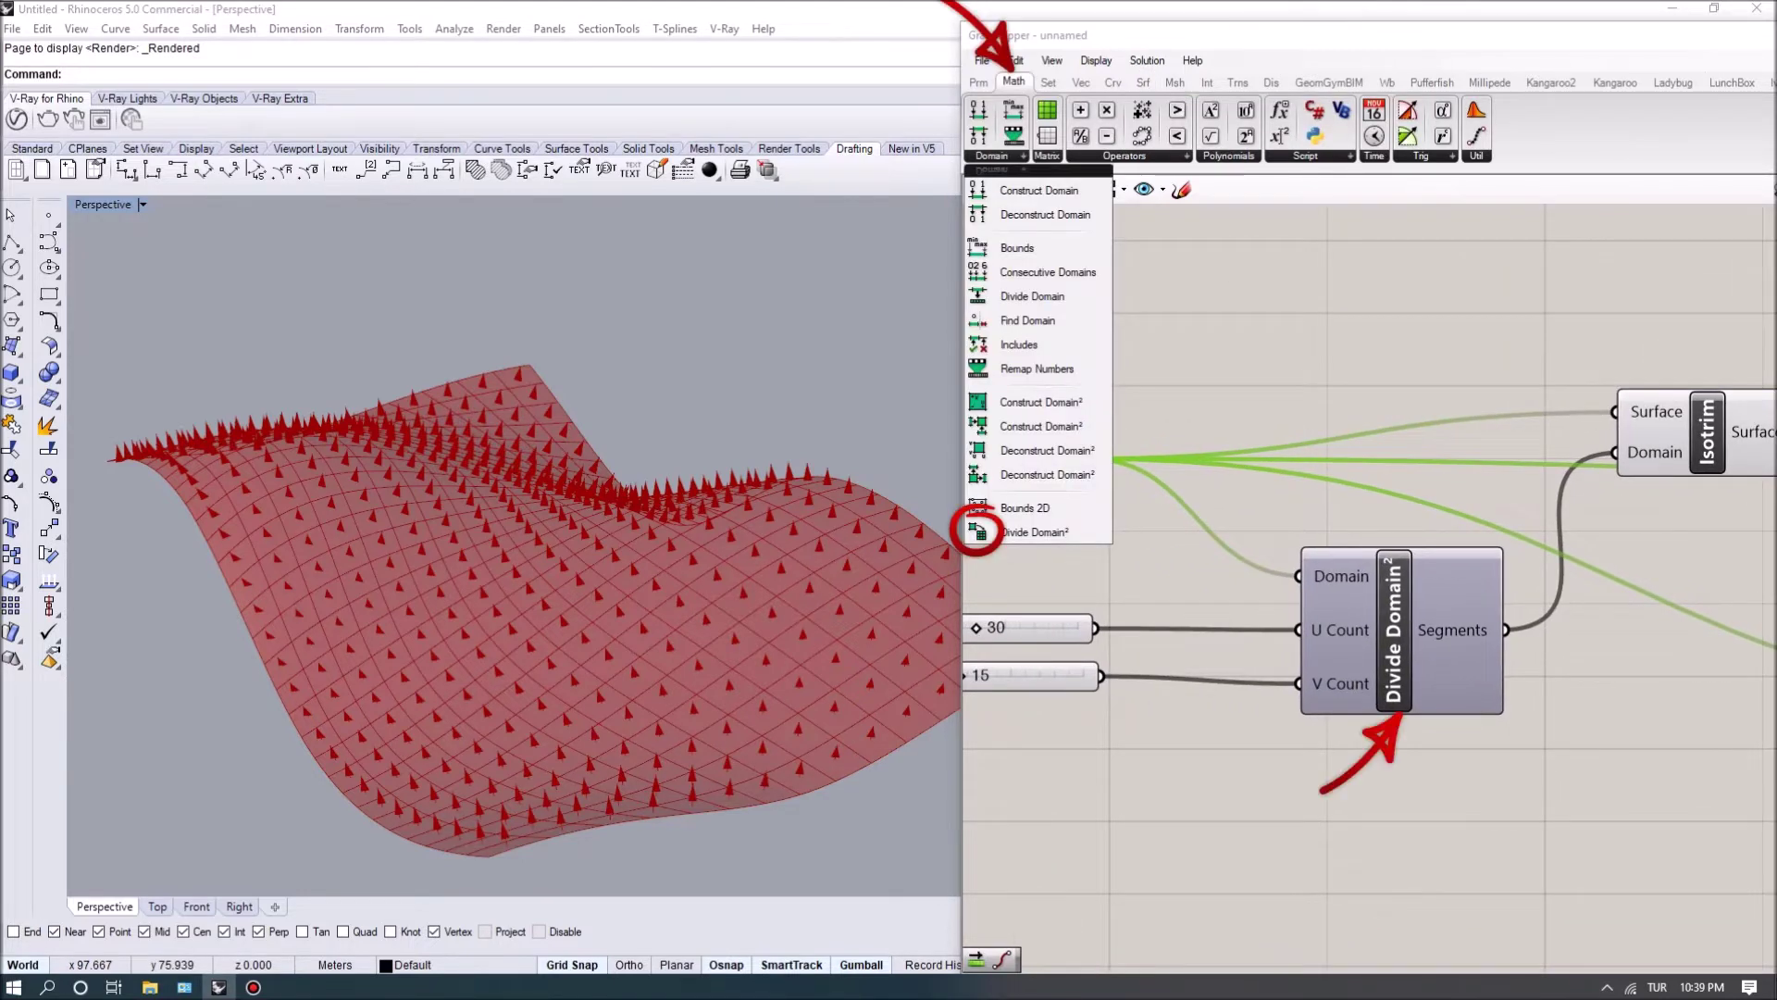
# Step: Orbit the view to inspect the 30 by 15 Isotrim panels on the wavy surface
pyautogui.moveTo(1203, 555); pyautogui.dragTo(1259, 555, button='right')
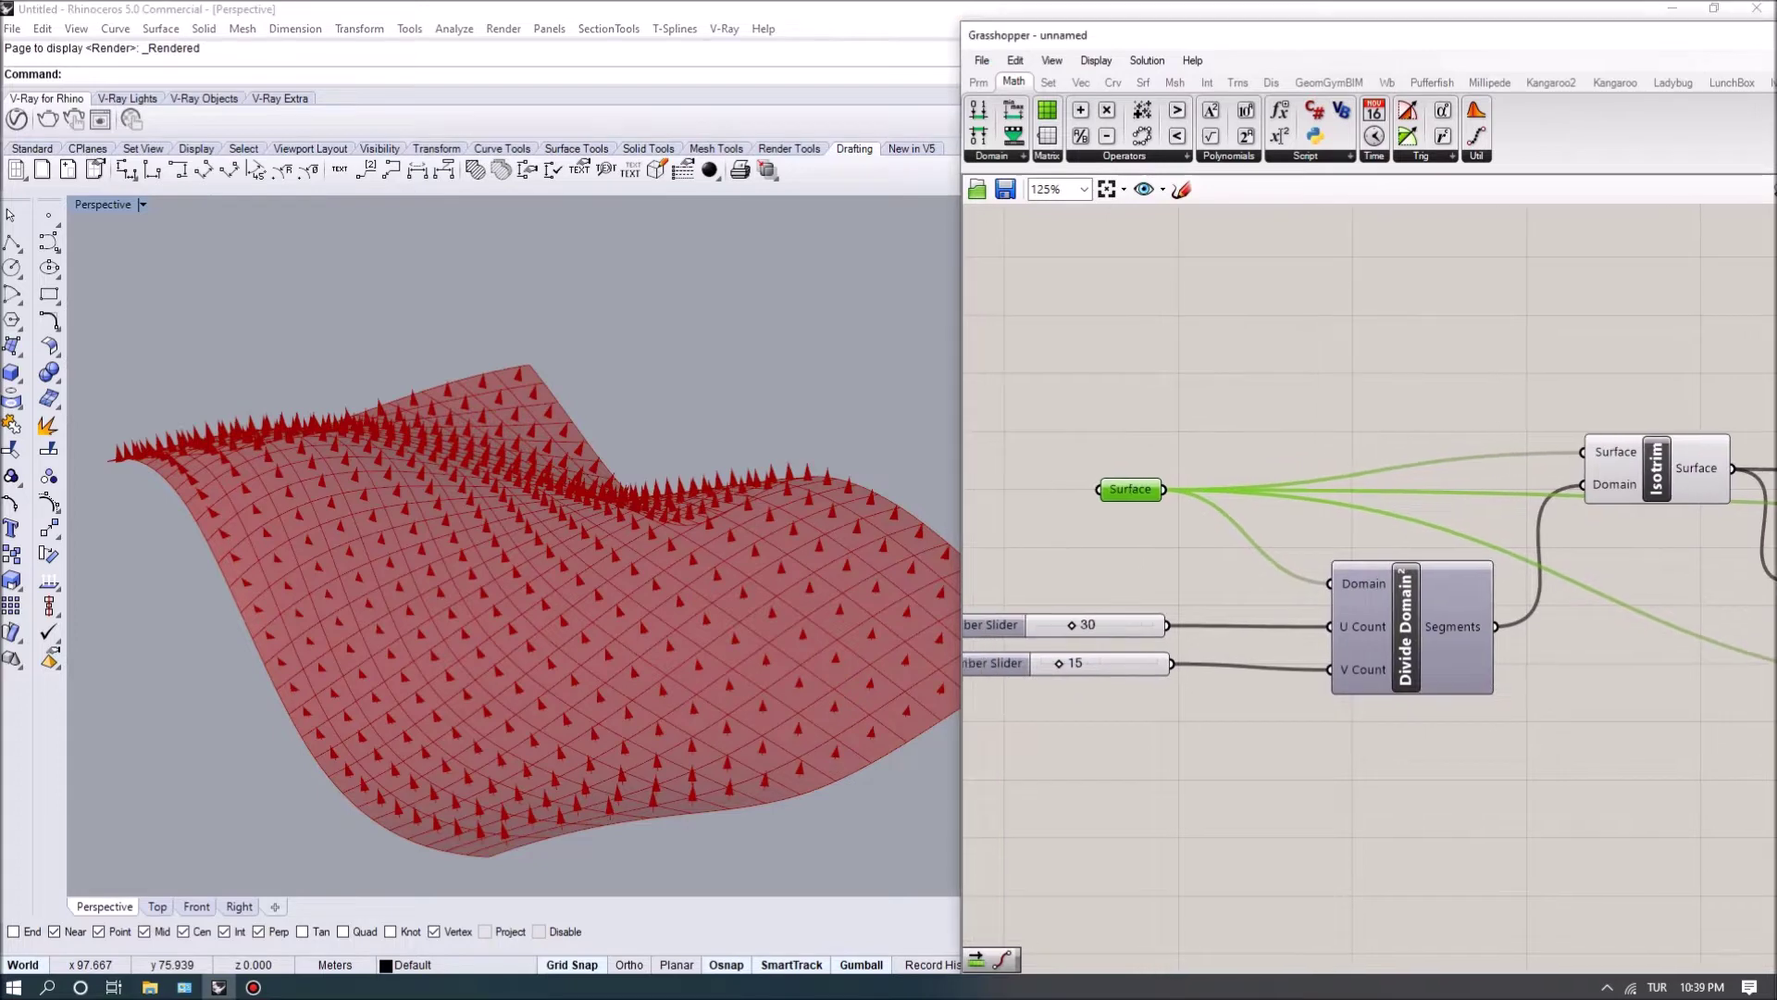
pyautogui.scroll(2, 1065, 611)
pyautogui.scroll(-2, 996, 639)
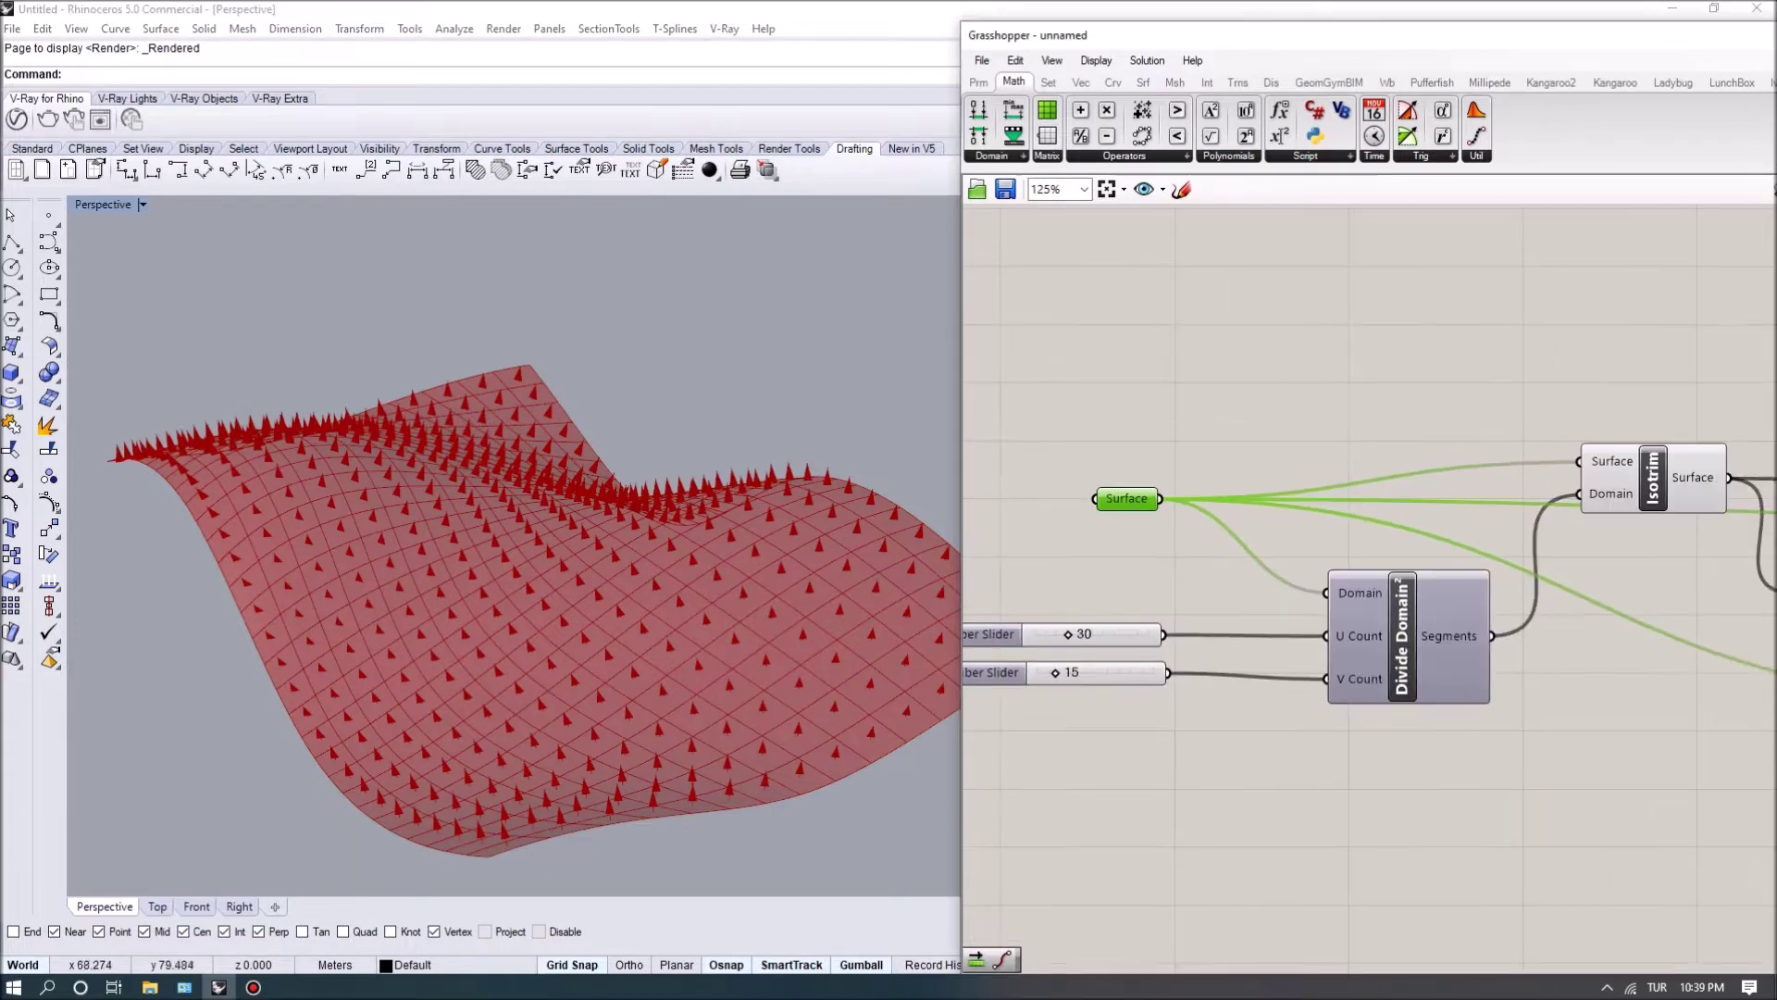
pyautogui.moveTo(509, 556); pyautogui.dragTo(379, 555, button='right')
pyautogui.moveTo(1296, 787); pyautogui.dragTo(1198, 776, button='right')
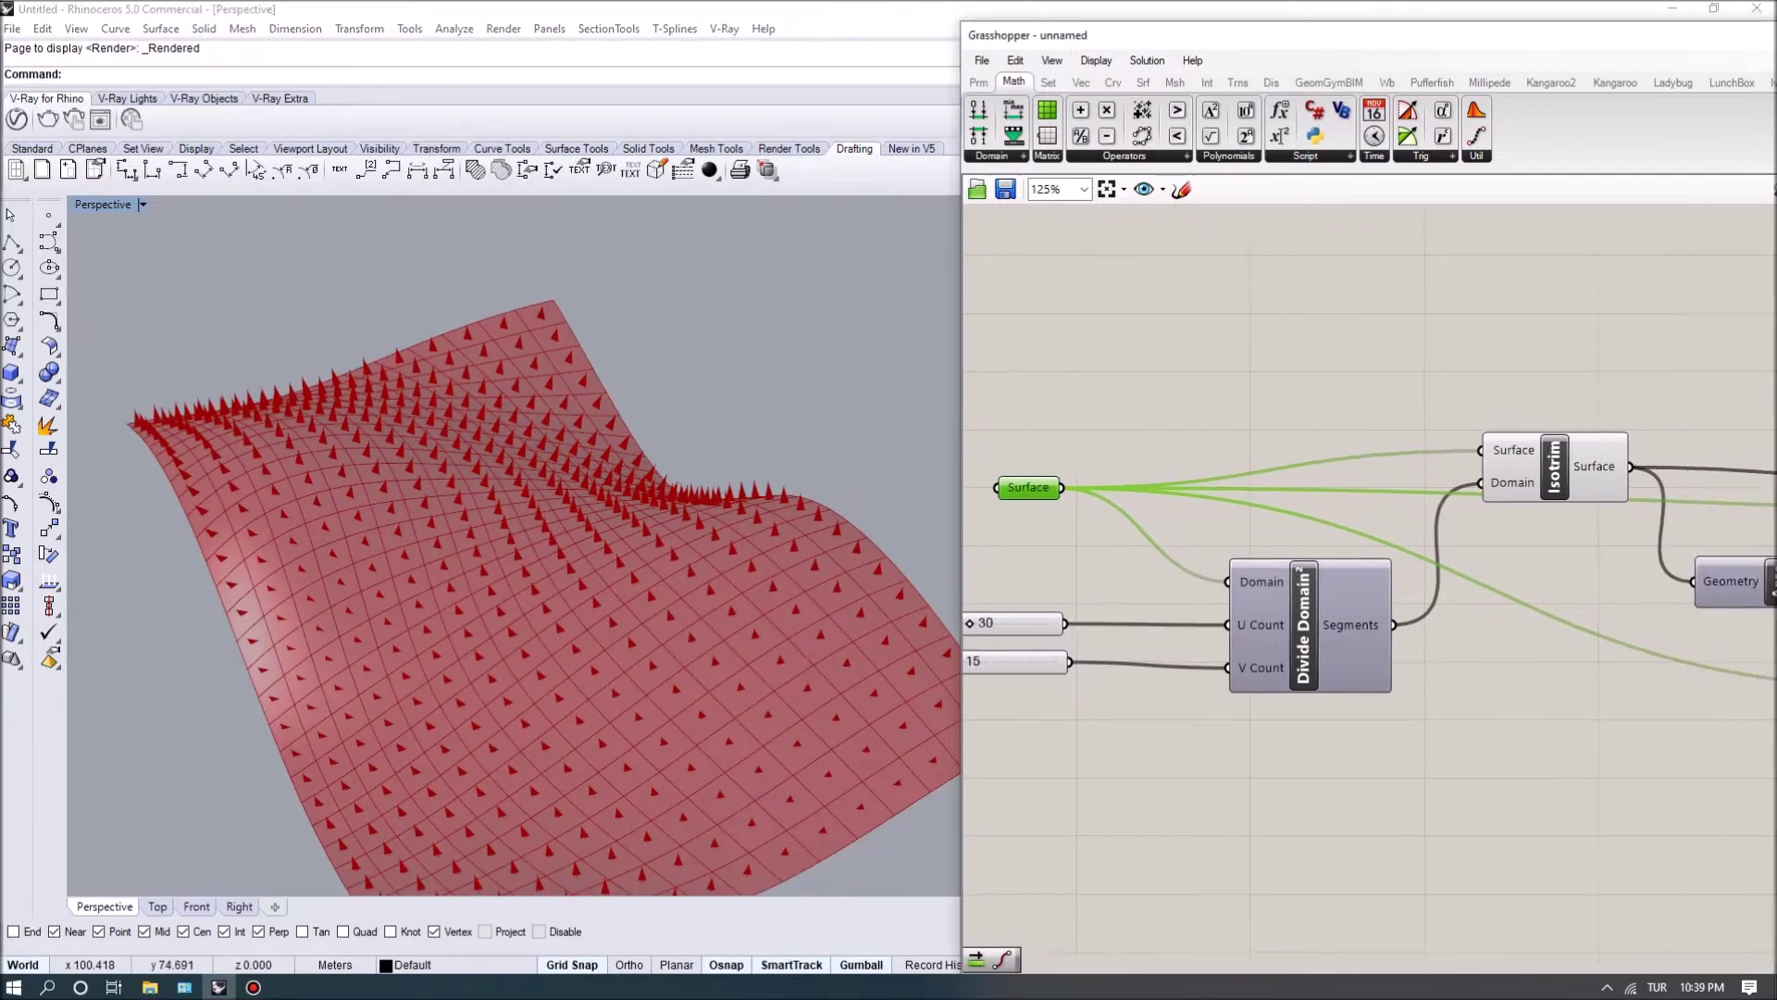
pyautogui.scroll(1, 1481, 555)
# Step: Turn on the Area component's preview to show each panel's centroid
pyautogui.click(1389, 444)
pyautogui.moveTo(555, 556); pyautogui.dragTo(500, 556, button='right')
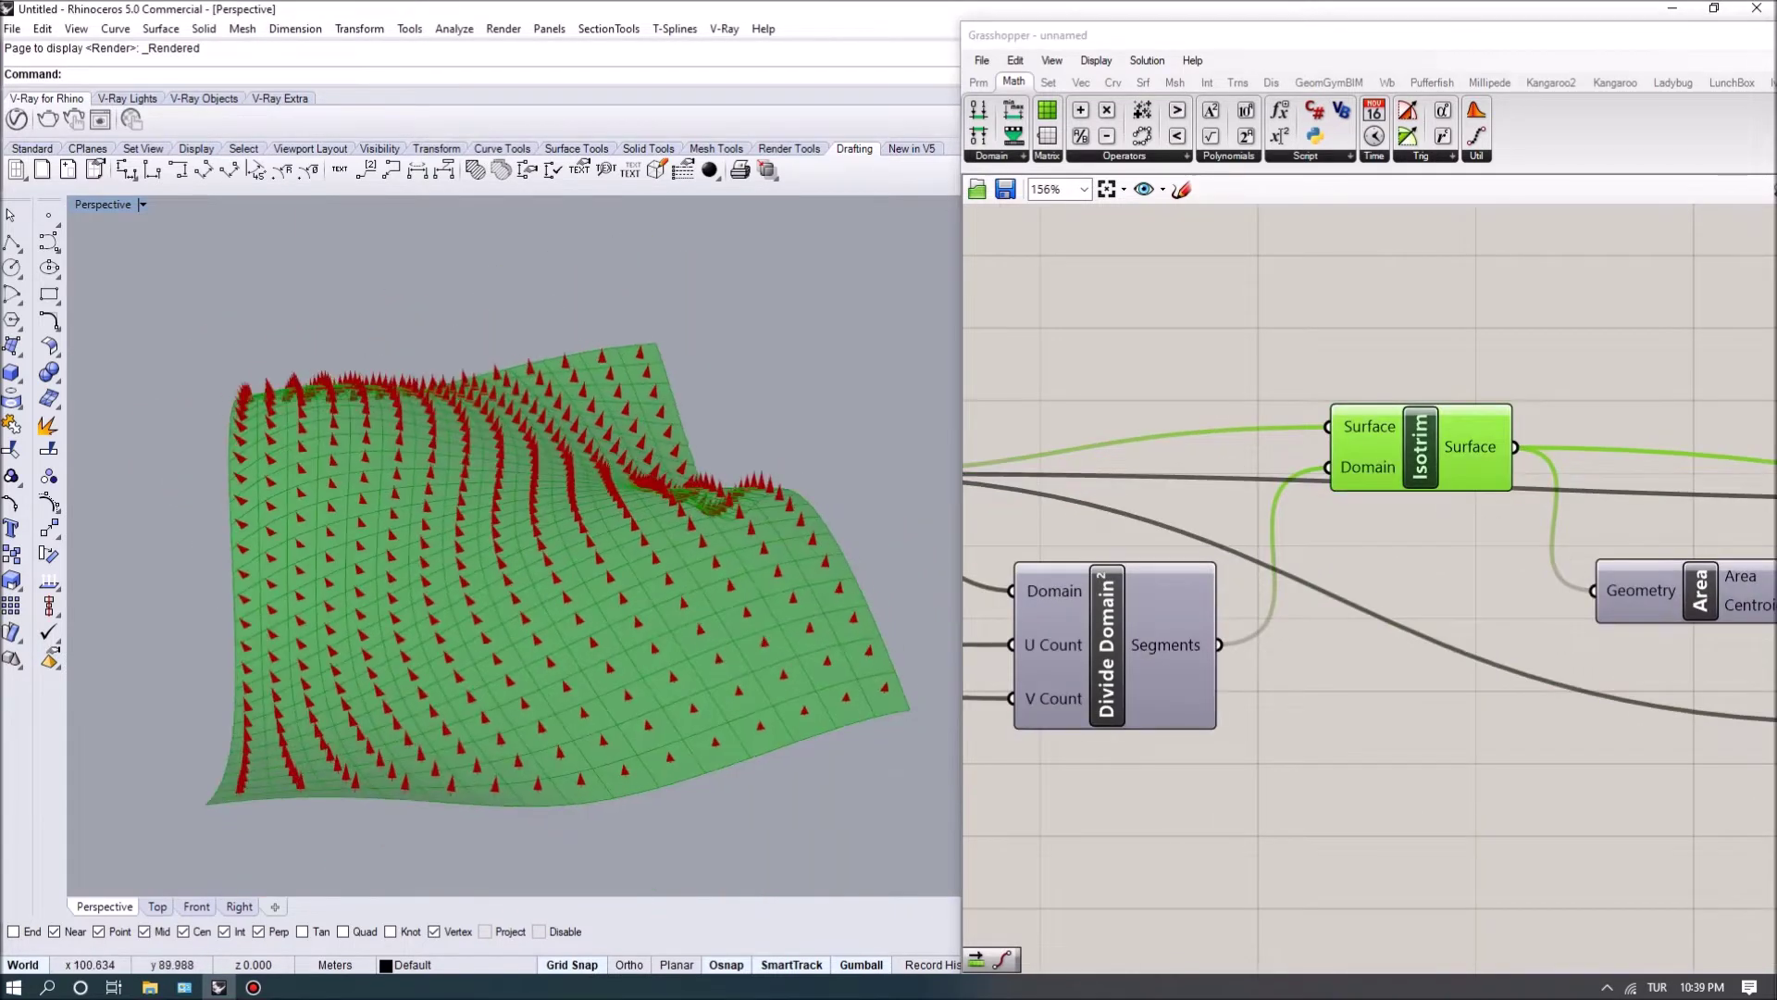
pyautogui.moveTo(1620, 592); pyautogui.dragTo(1250, 648, button='right')
pyautogui.scroll(2, 1296, 648)
pyautogui.click(1301, 645)
pyautogui.rightClick(1300, 645)
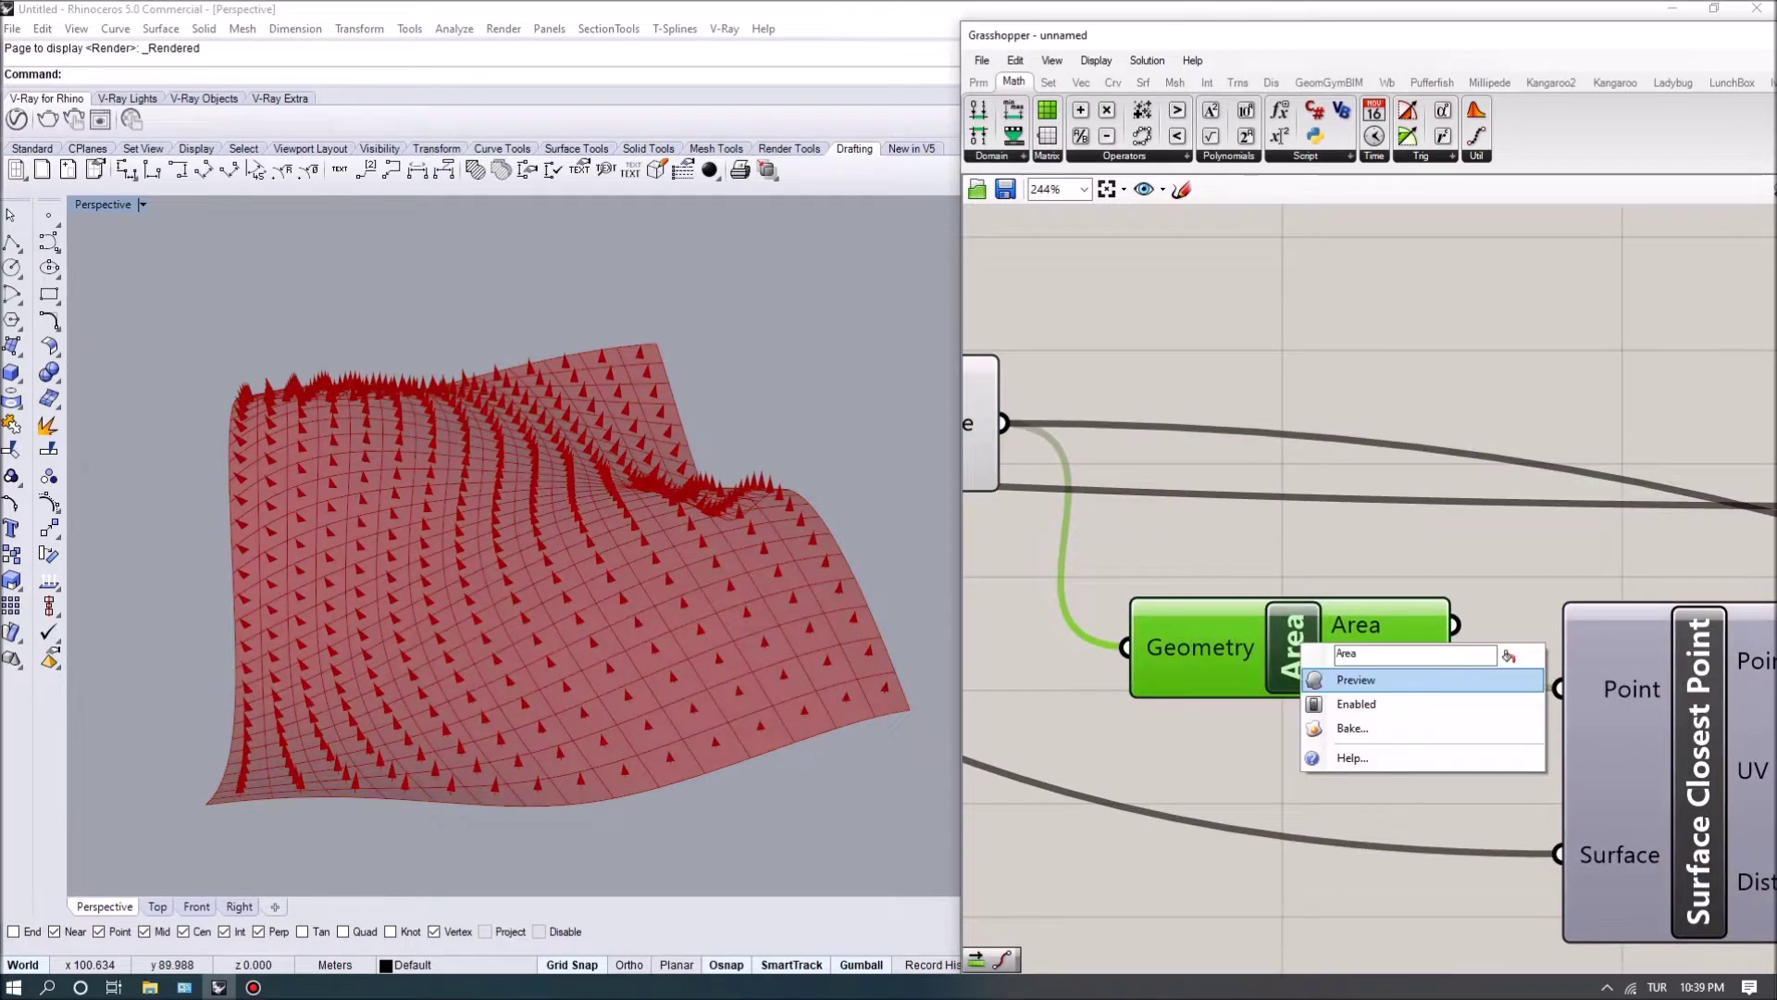
pyautogui.click(1356, 679)
# Step: Turn on Surface Closest Point's preview to show the closest surface points
pyautogui.scroll(5, 509, 509)
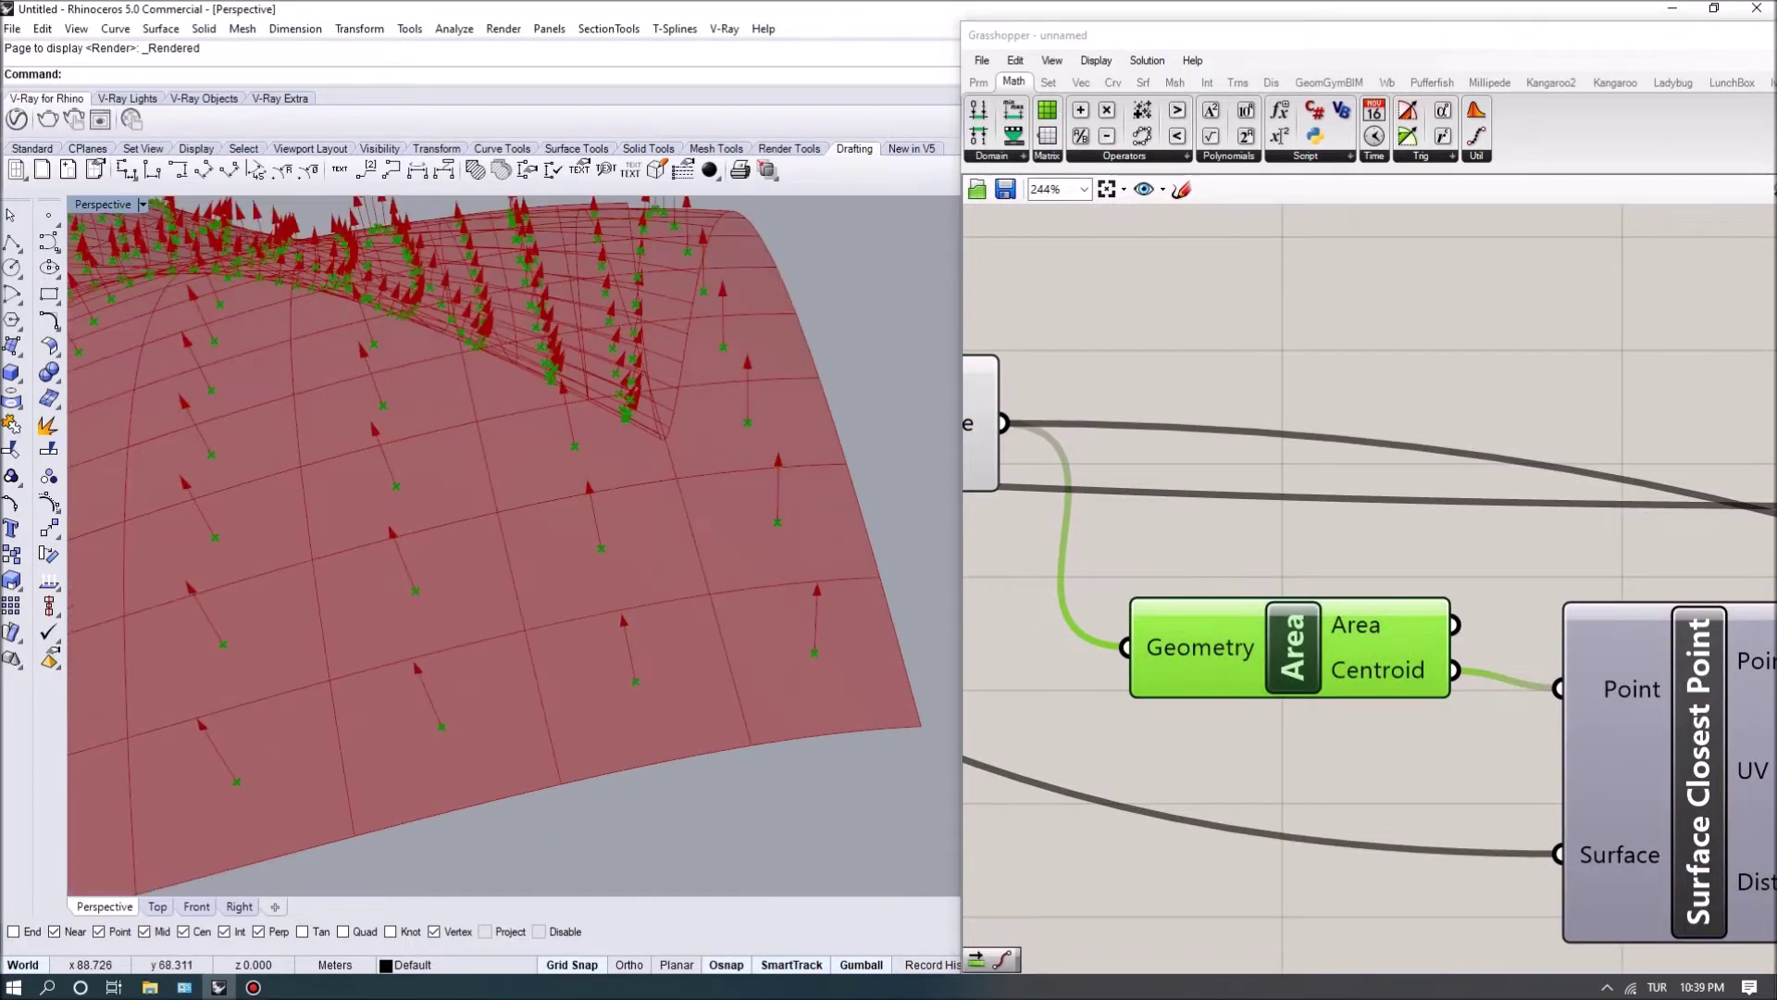
pyautogui.scroll(-5, 510, 509)
pyautogui.scroll(2, 509, 509)
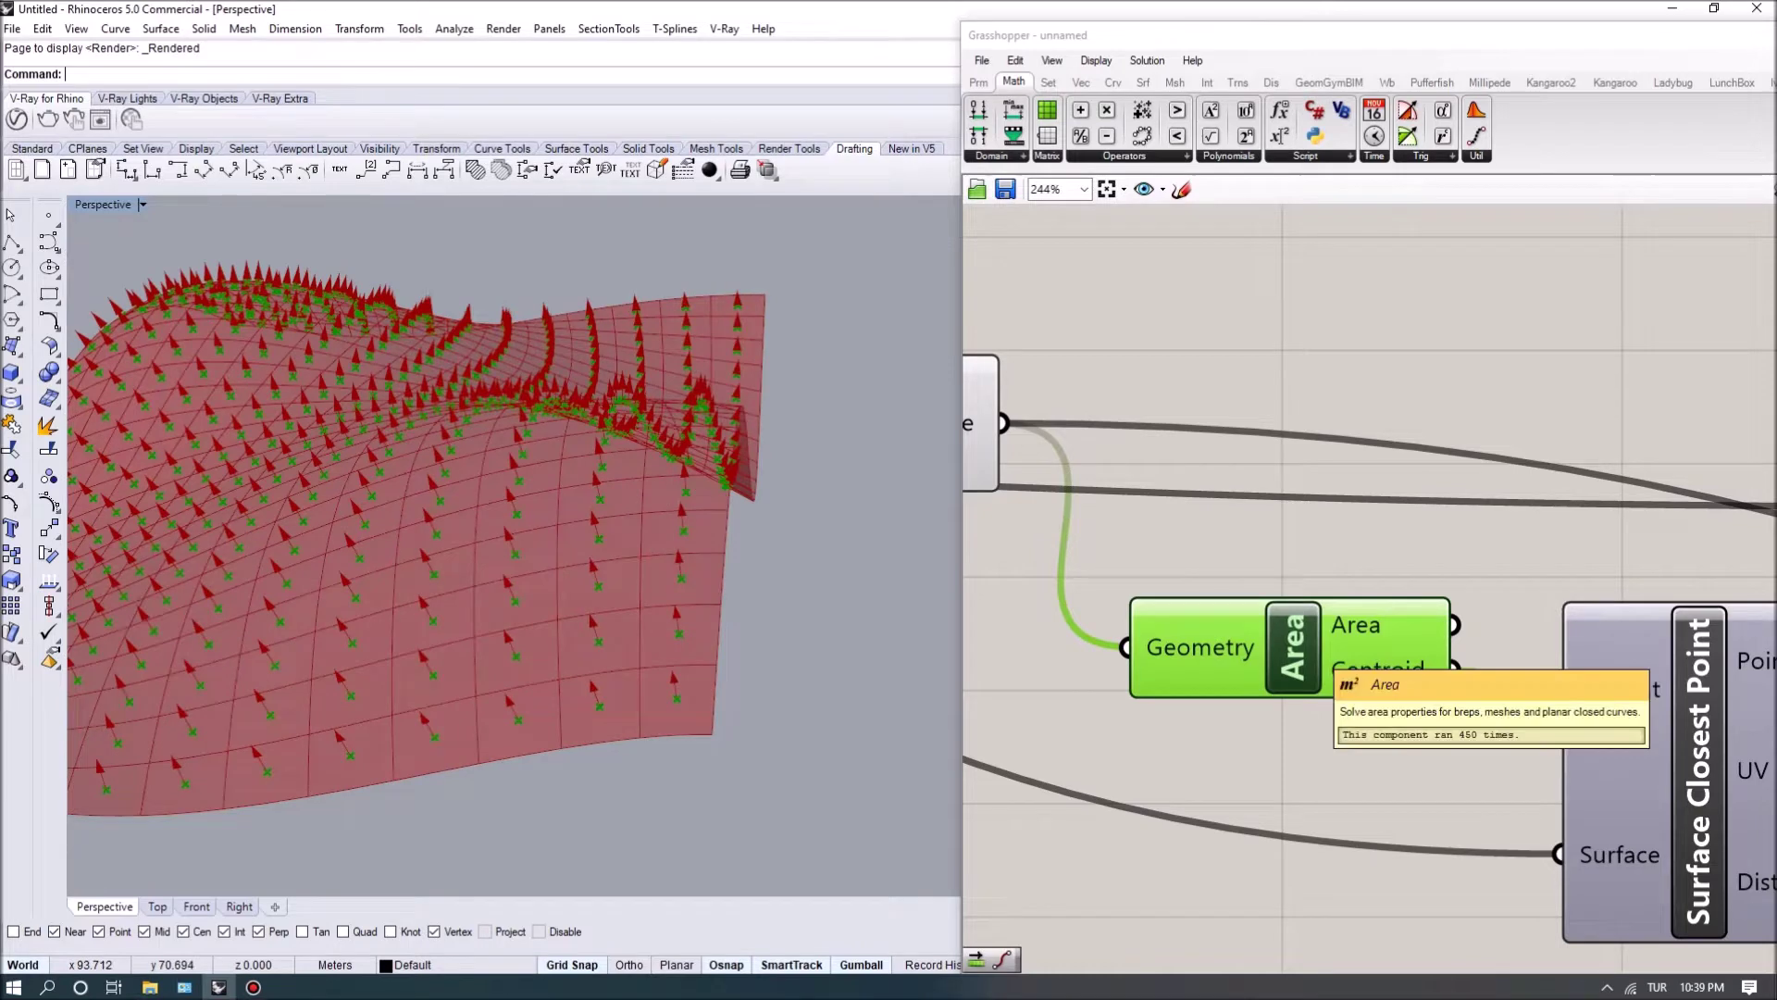
pyautogui.scroll(-4, 1268, 583)
pyautogui.scroll(3, 1491, 592)
pyautogui.click(1481, 639)
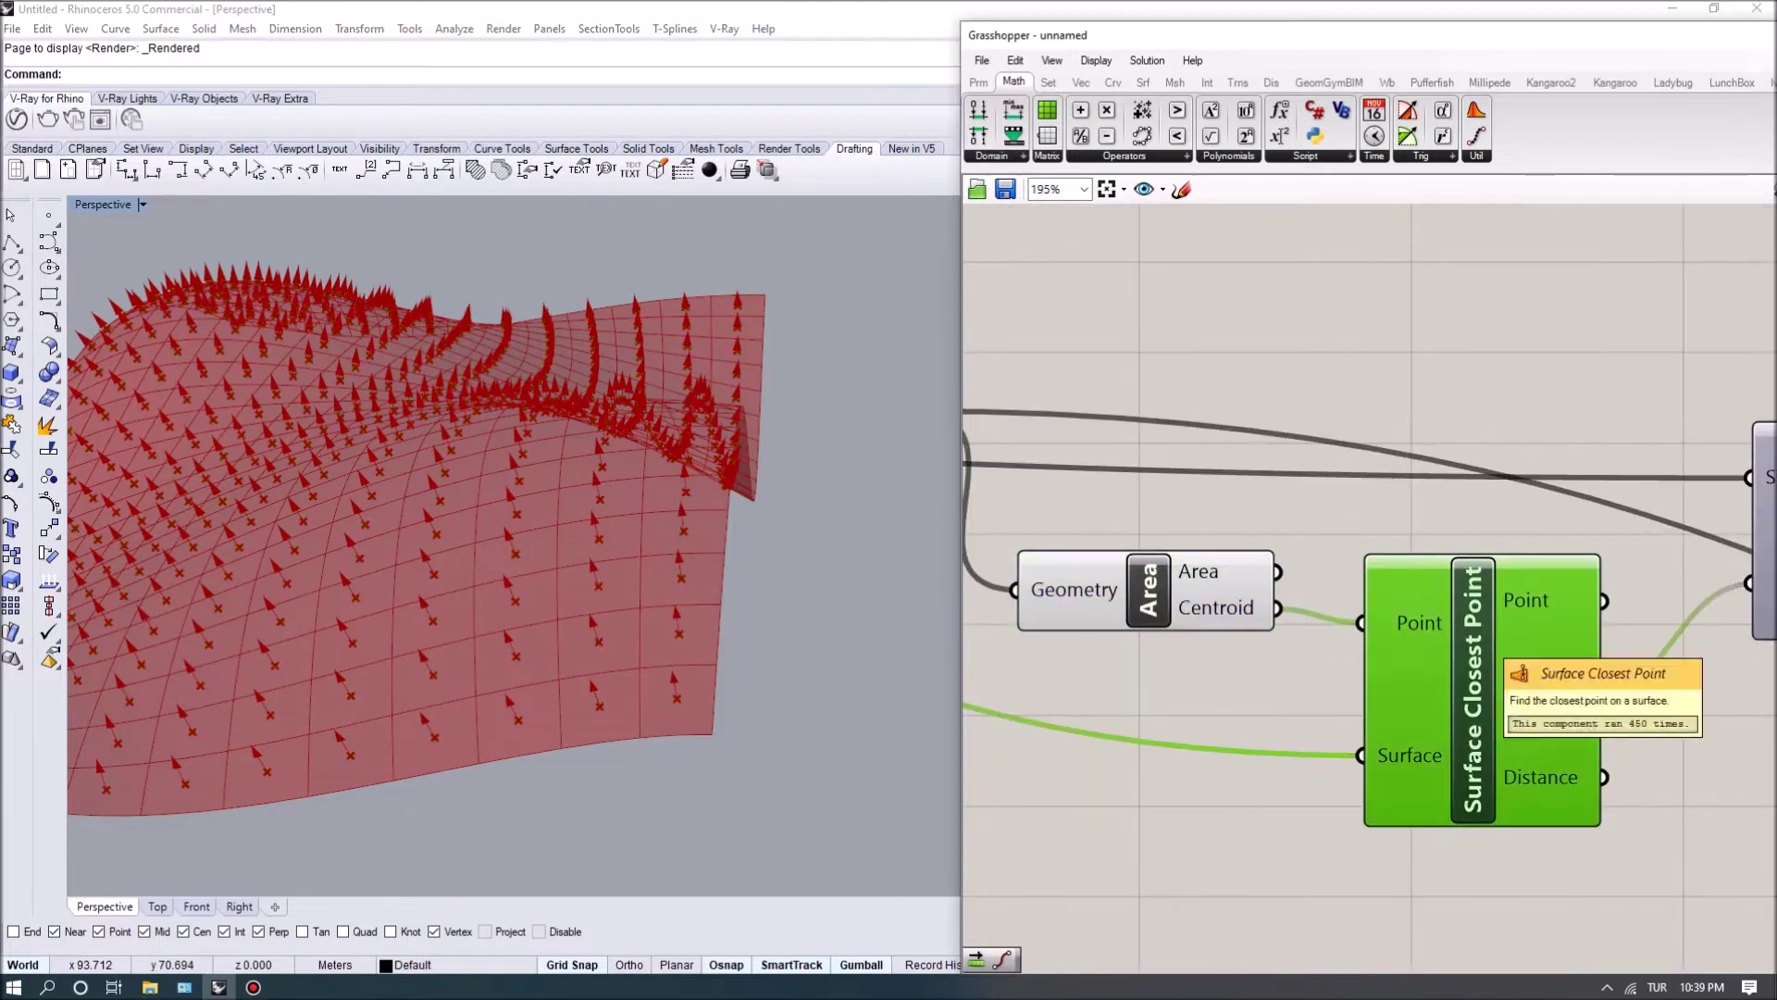
pyautogui.rightClick(1585, 636)
pyautogui.click(1616, 666)
pyautogui.click(1666, 740)
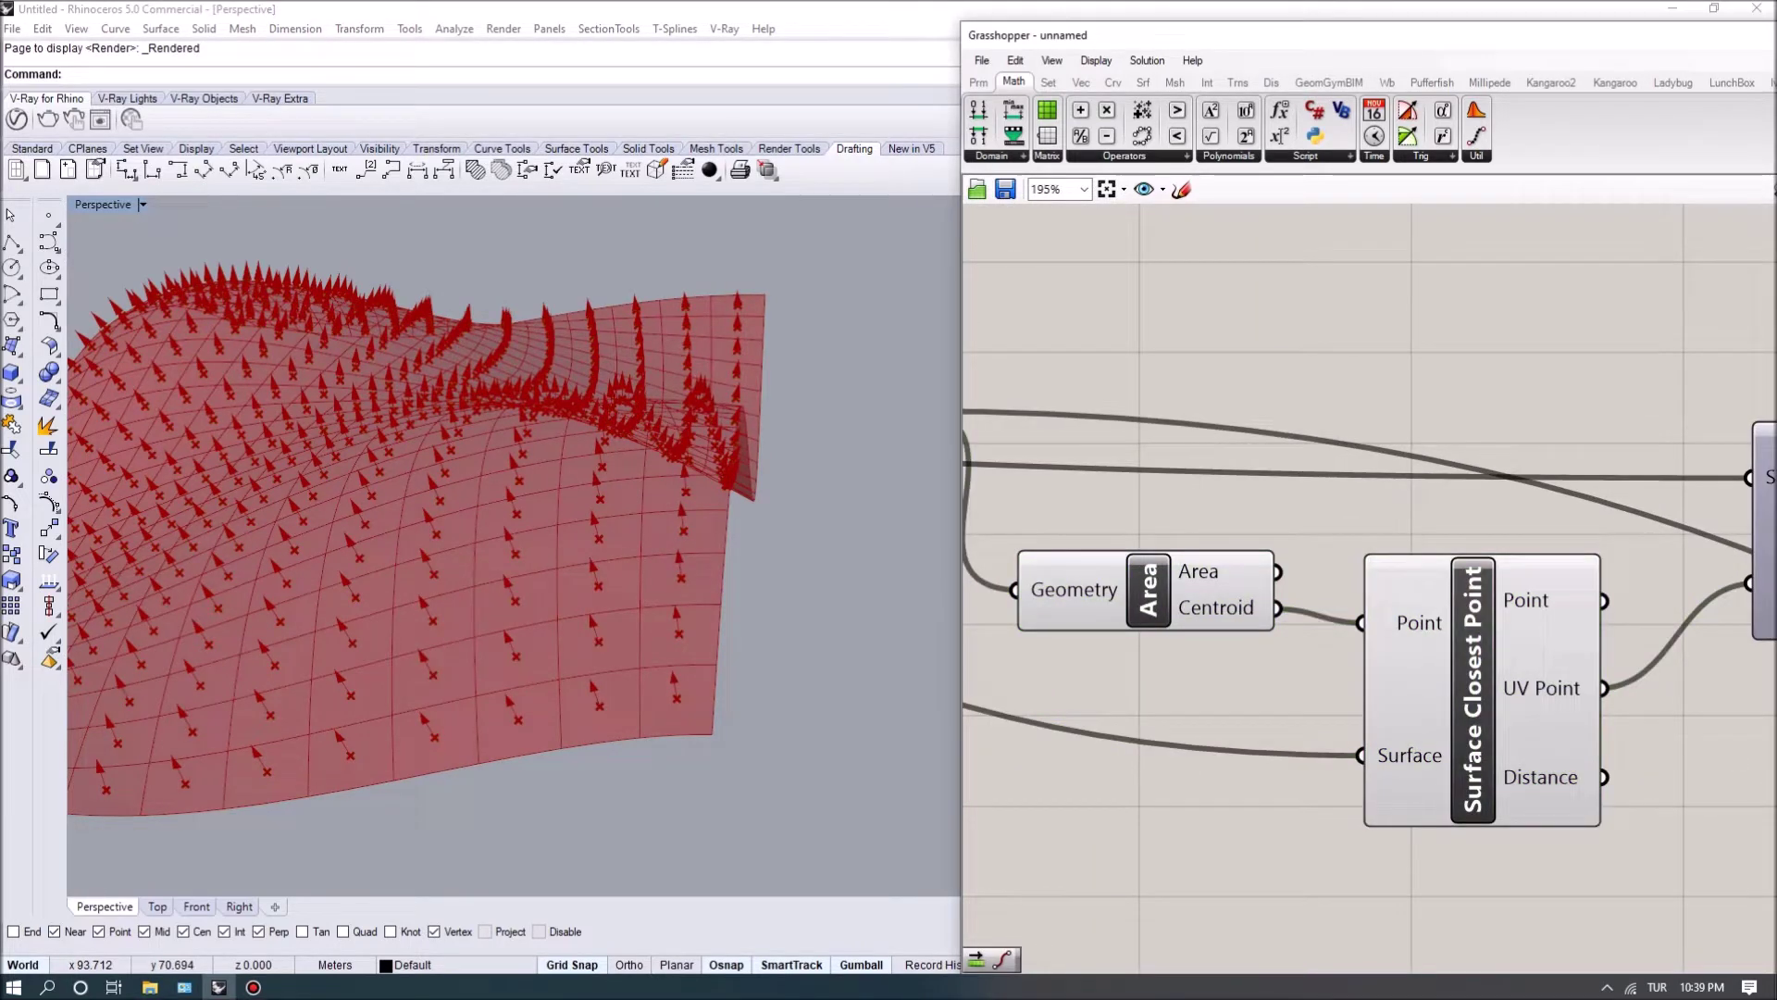
# Step: Reposition the Area component and bring Evaluate Surface into view
pyautogui.scroll(-2, 1370, 592)
pyautogui.scroll(2, 1370, 592)
pyautogui.scroll(-2, 1370, 592)
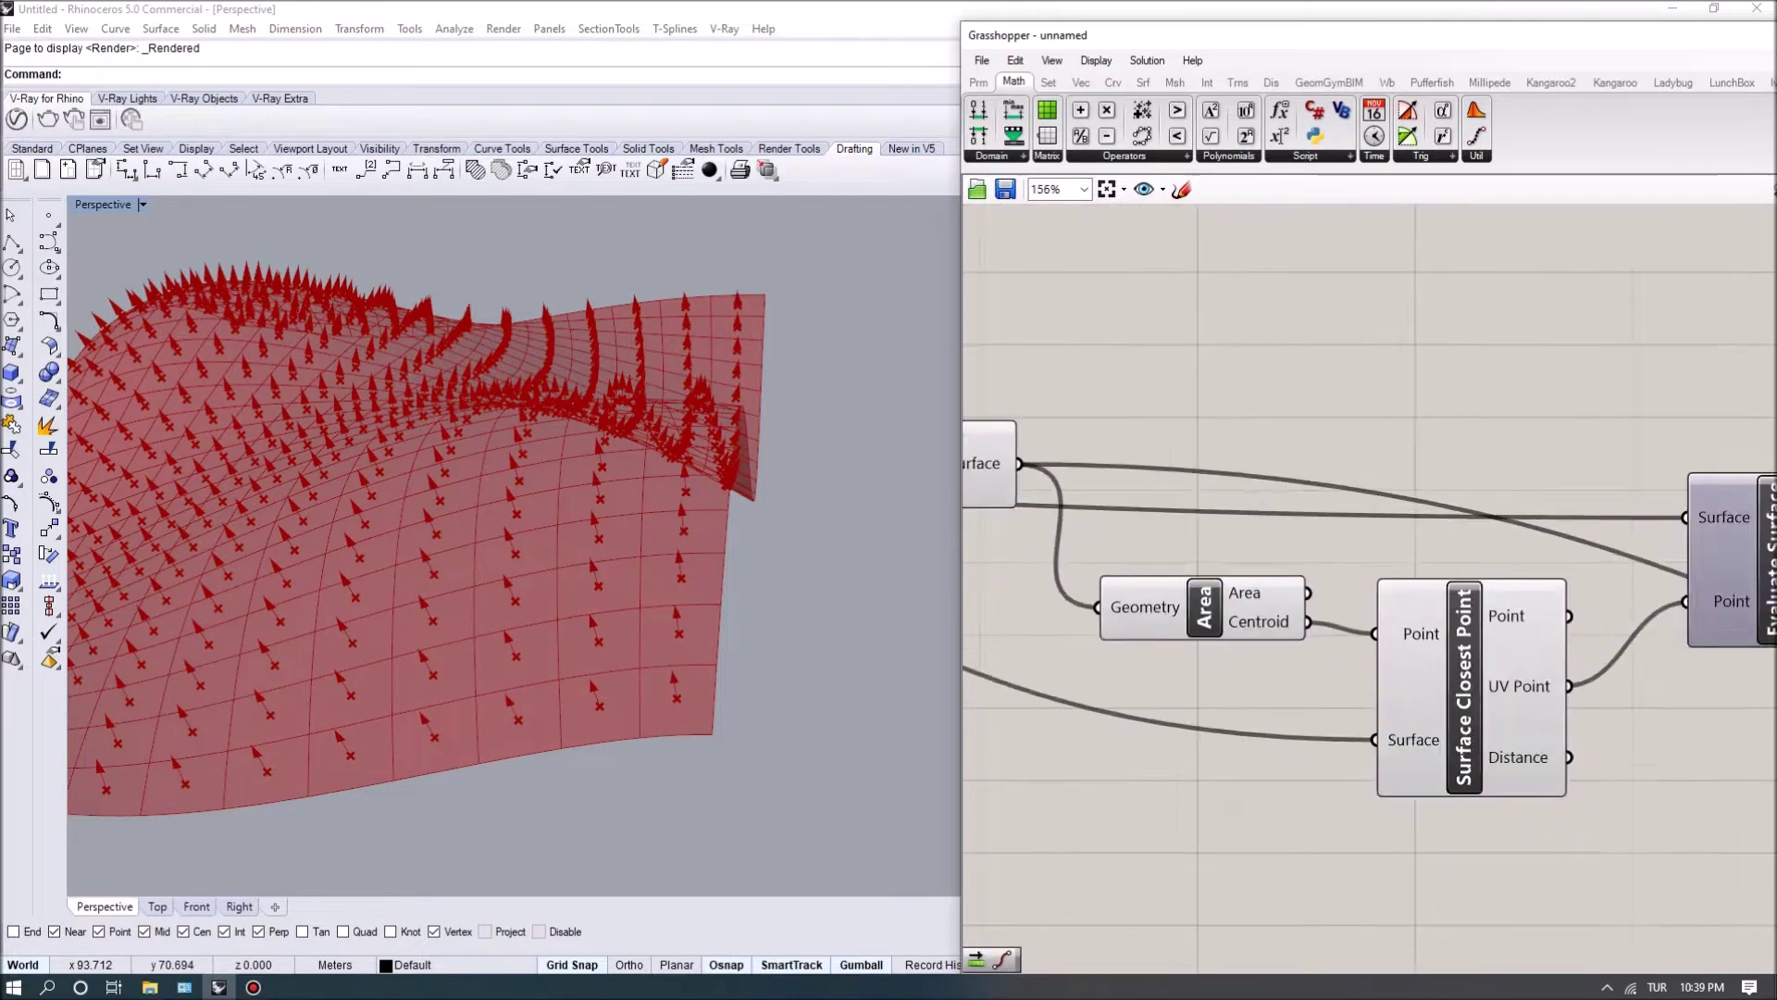
pyautogui.scroll(2, 1370, 592)
pyautogui.moveTo(1135, 630); pyautogui.dragTo(1122, 603)
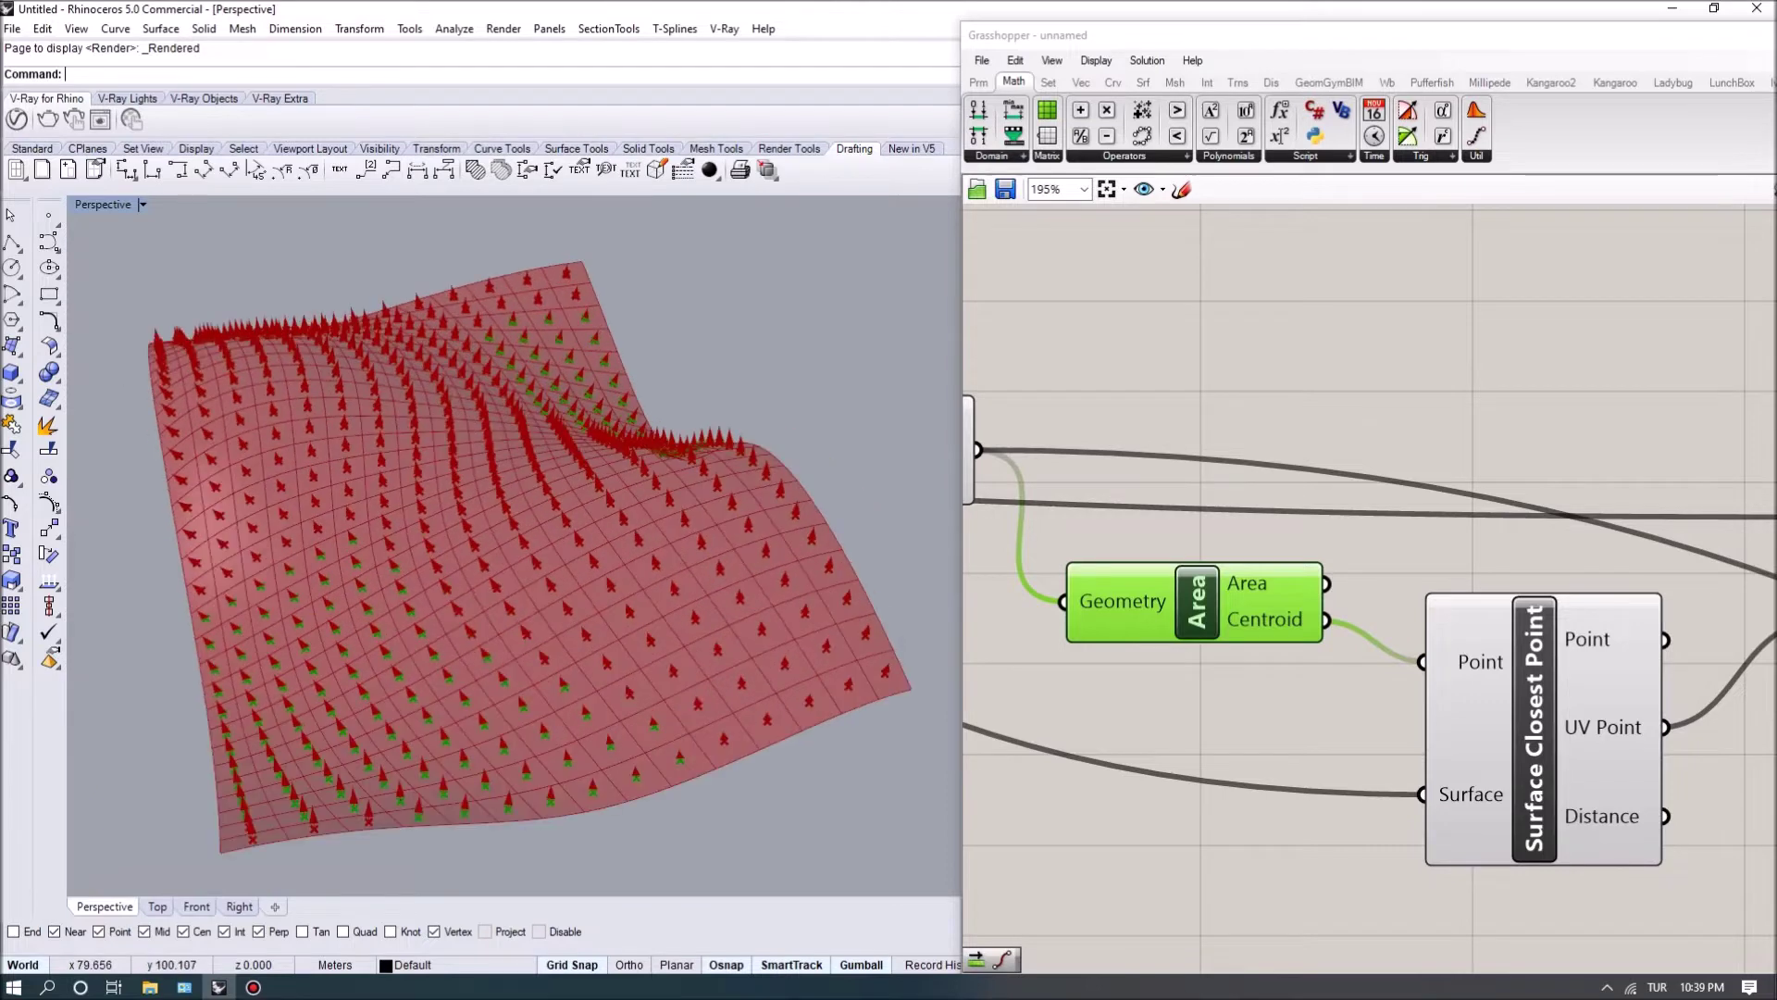
pyautogui.scroll(3, 518, 546)
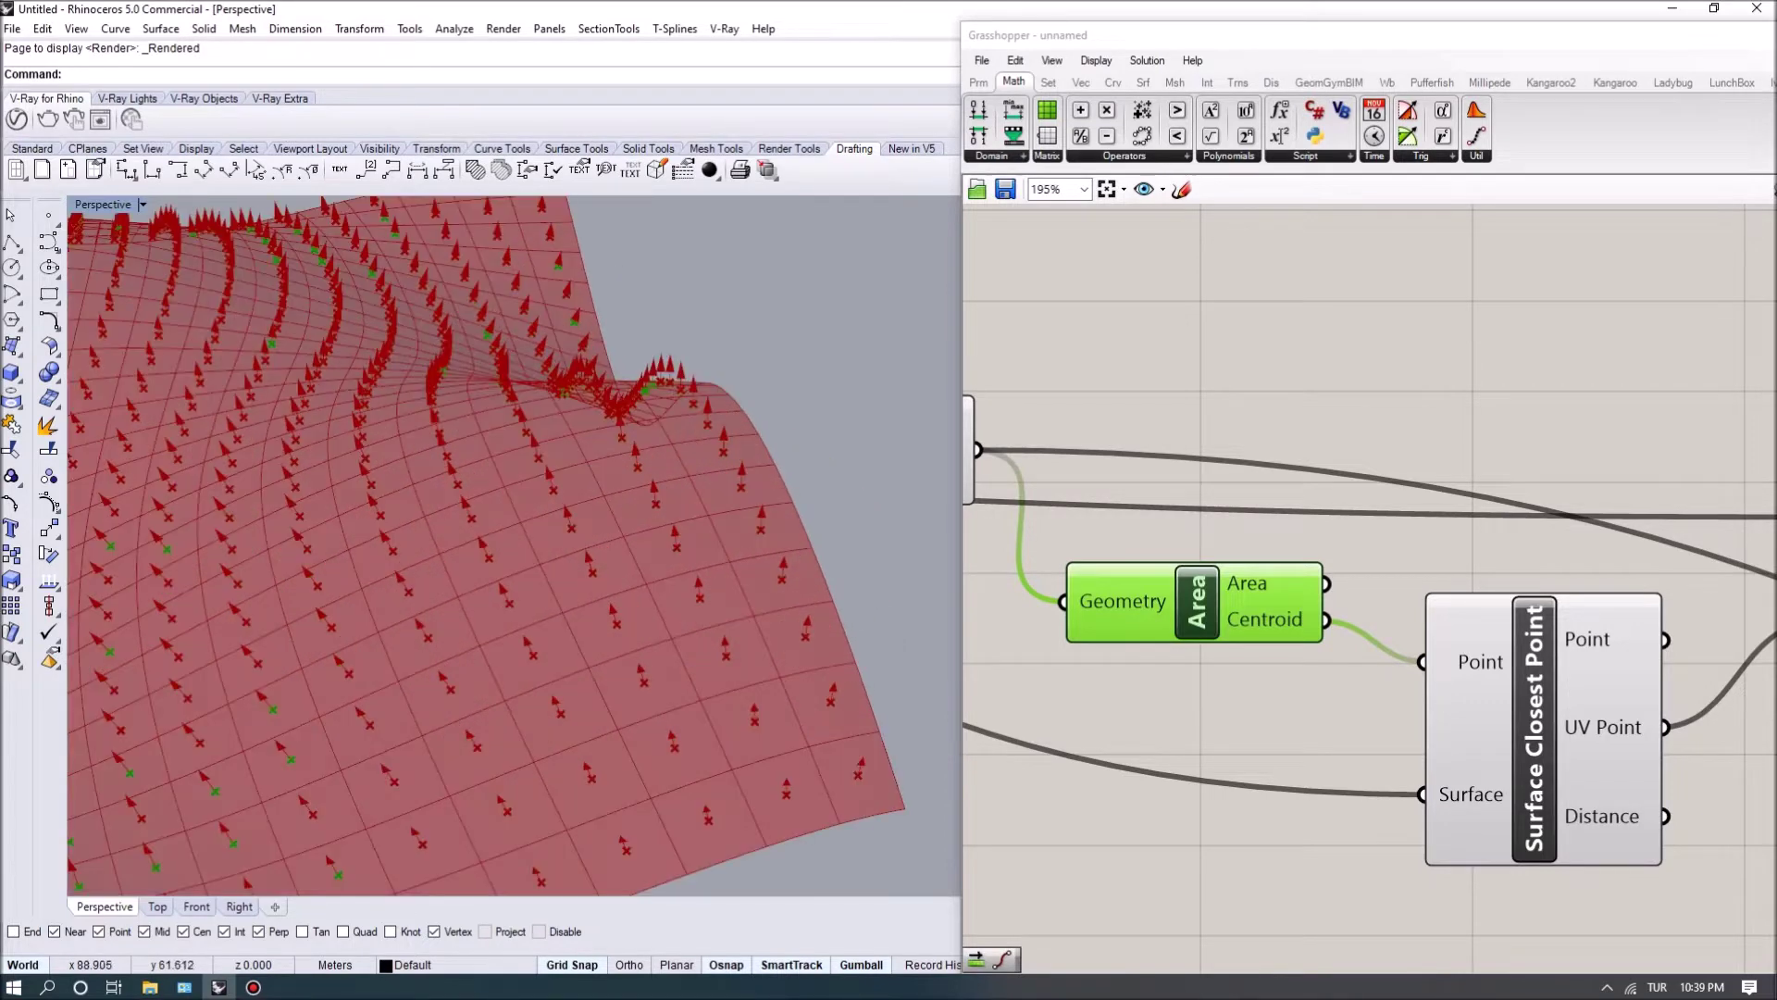
pyautogui.moveTo(1197, 602); pyautogui.dragTo(1148, 639)
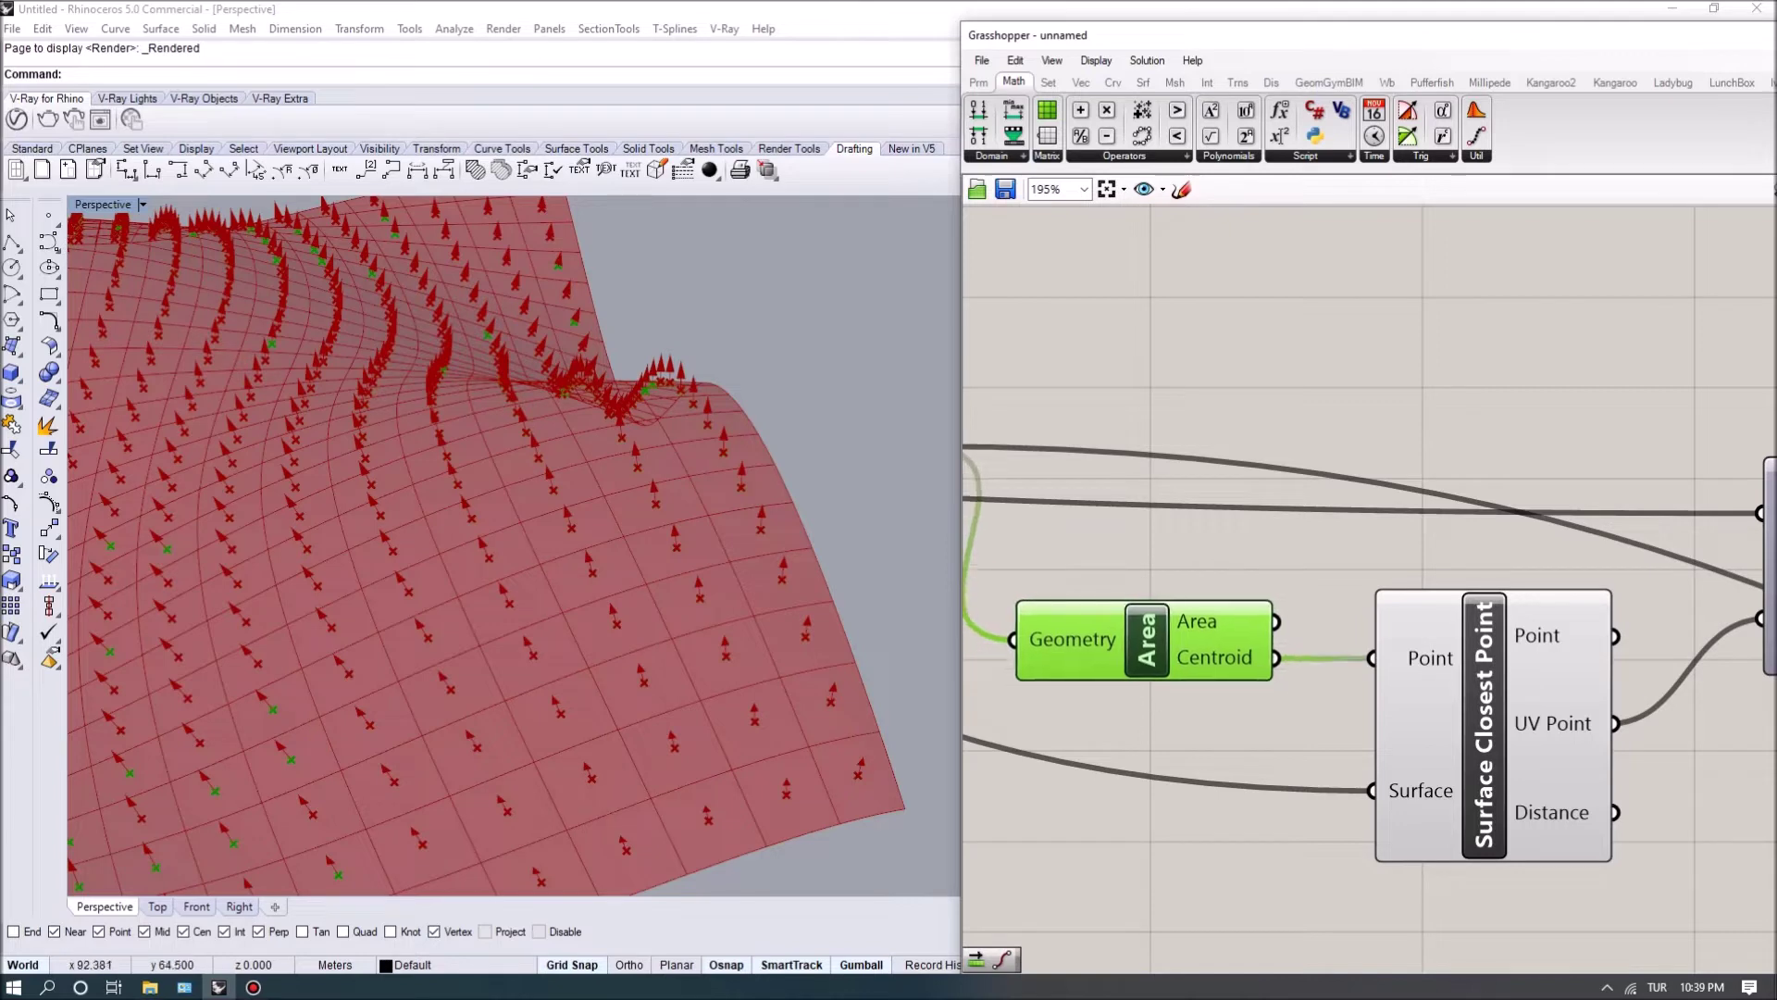
pyautogui.moveTo(1148, 639); pyautogui.dragTo(1045, 599, button='right')
pyautogui.scroll(-2, 1045, 599)
pyautogui.scroll(2, 1046, 599)
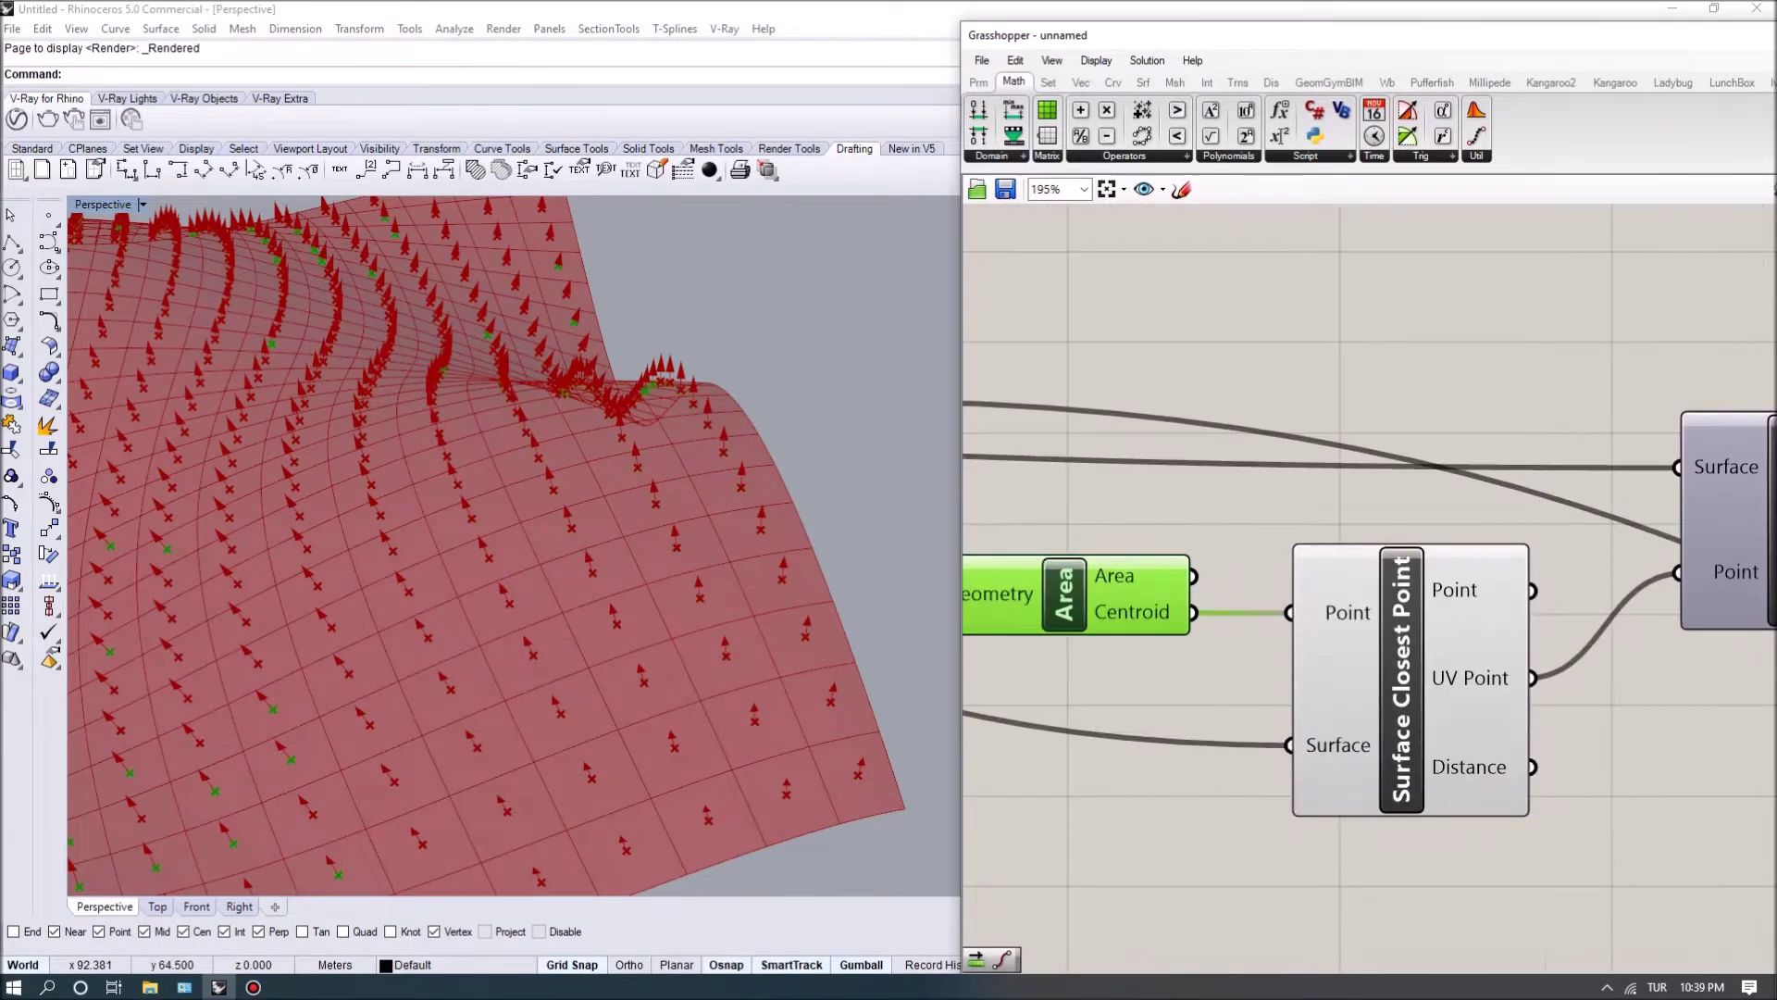
pyautogui.scroll(-2, 1524, 707)
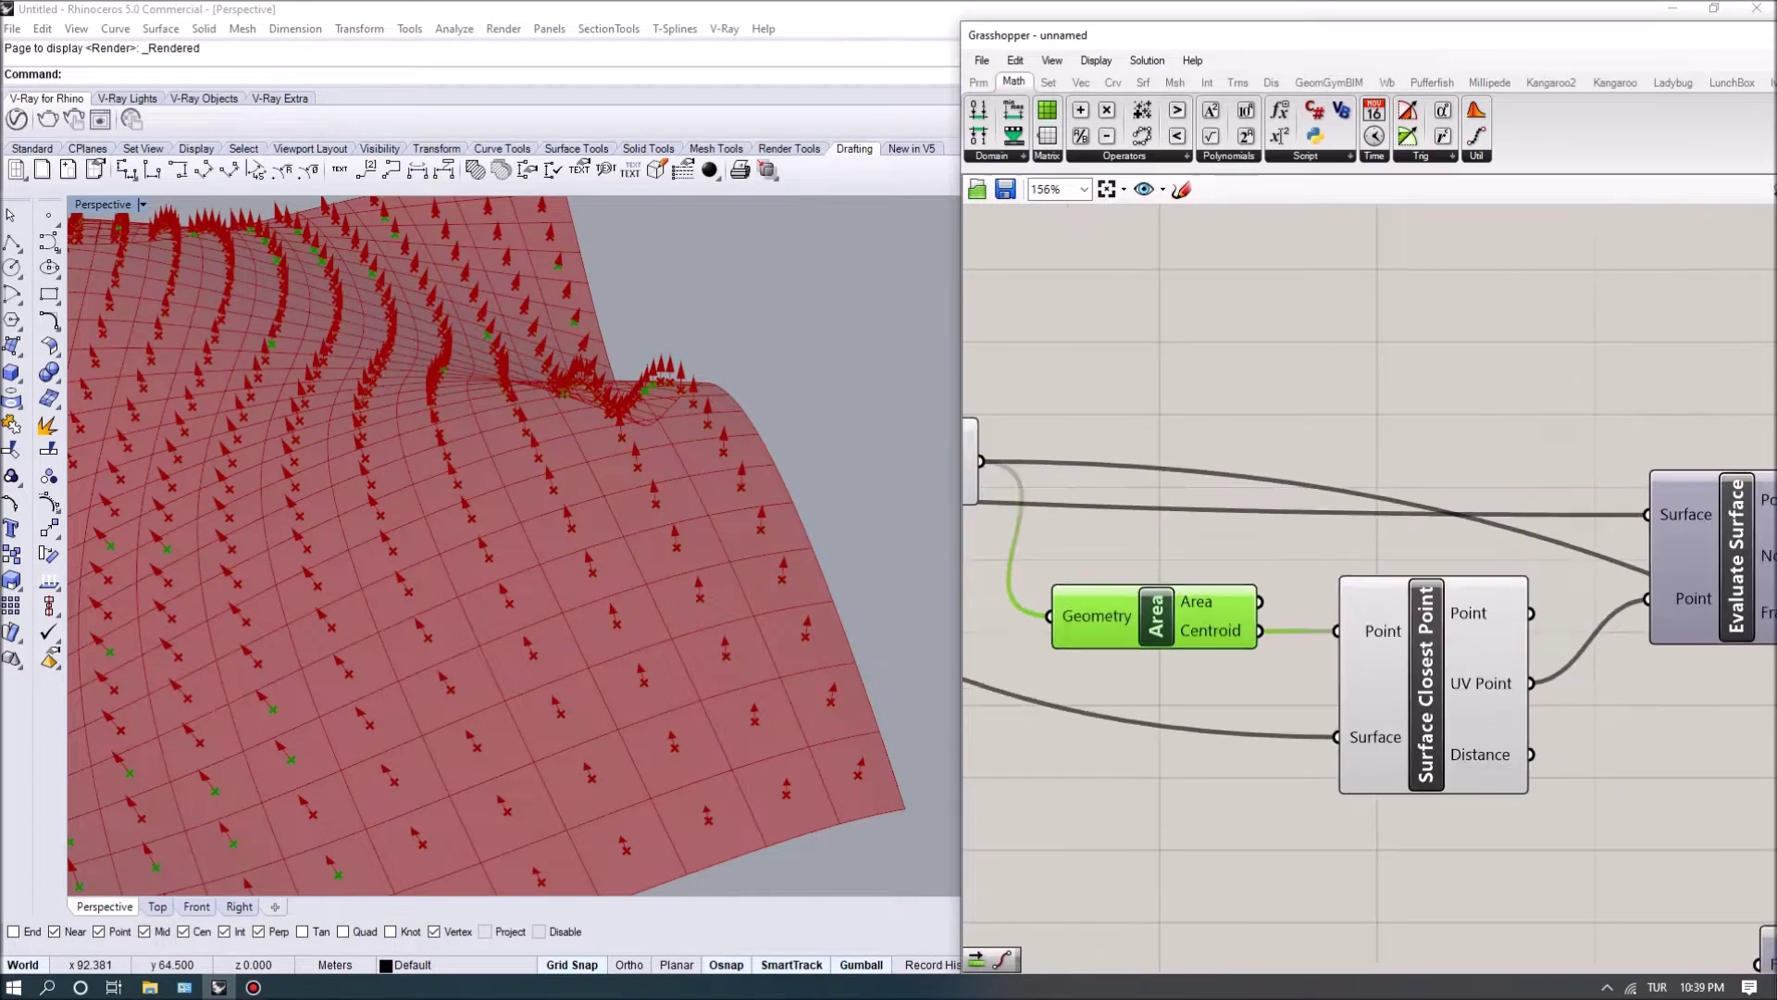
pyautogui.moveTo(1525, 706); pyautogui.dragTo(1493, 680, button='right')
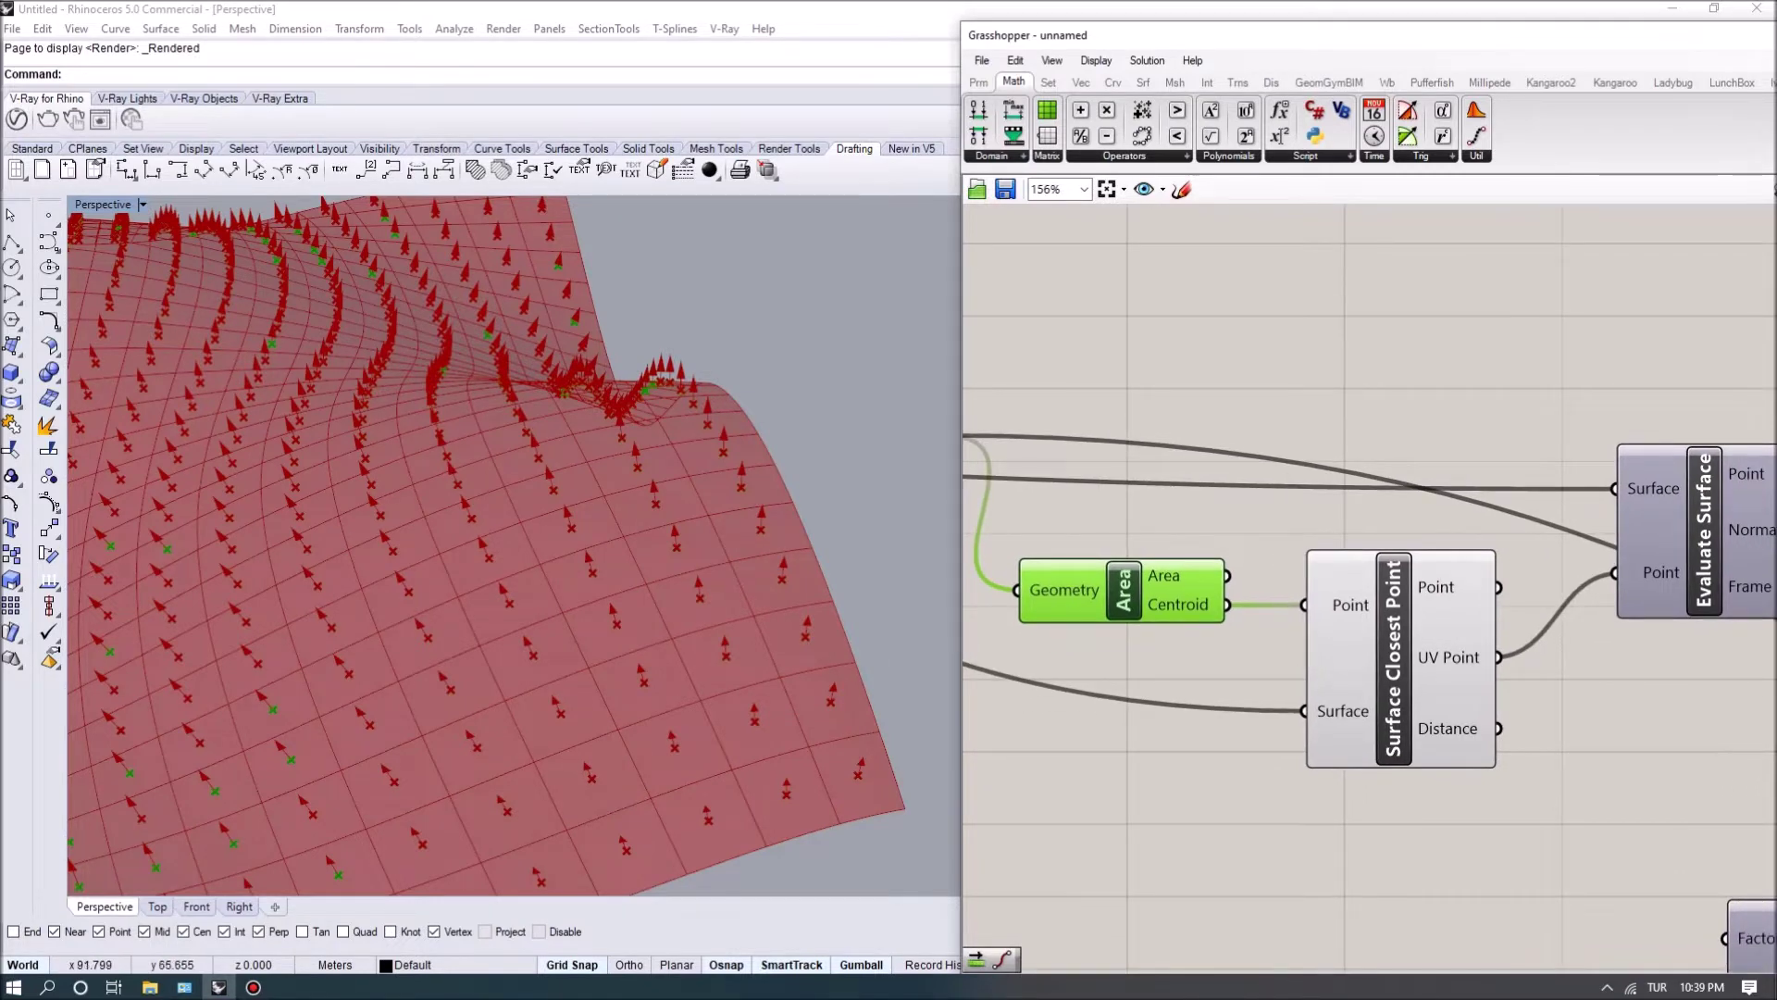
pyautogui.moveTo(1492, 680); pyautogui.dragTo(1470, 643, button='right')
pyautogui.click(1143, 82)
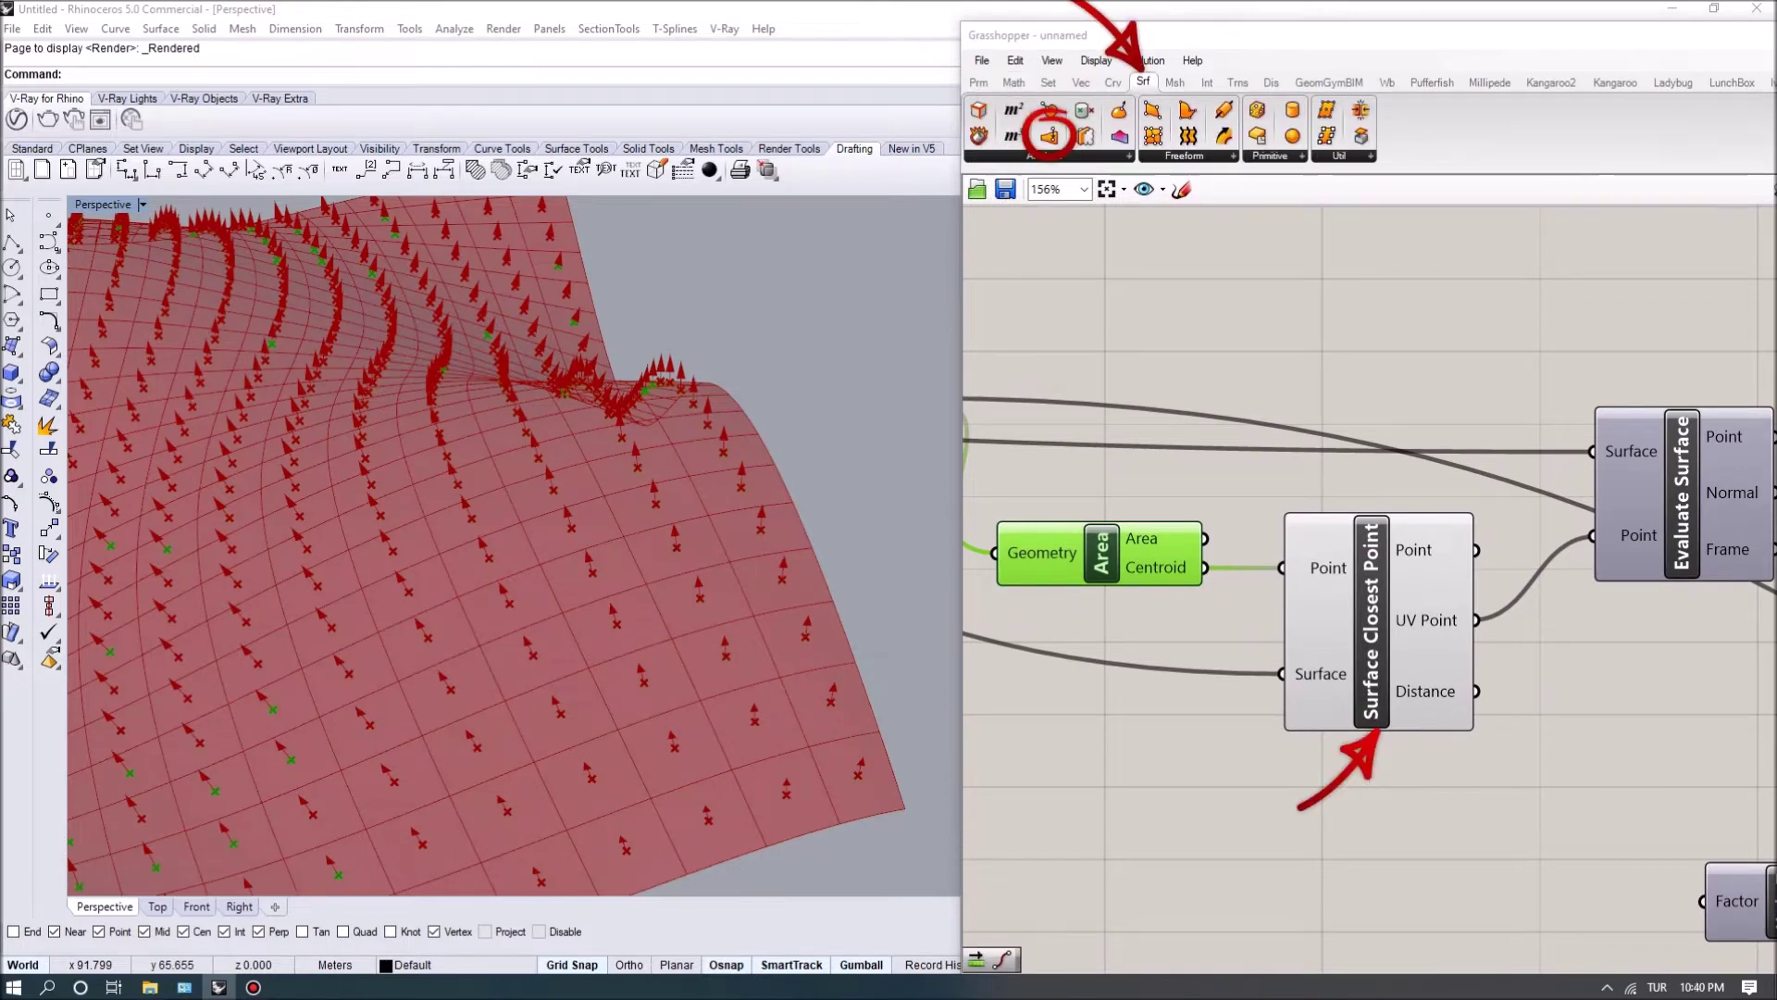
pyautogui.moveTo(1388, 555); pyautogui.dragTo(1336, 552, button='right')
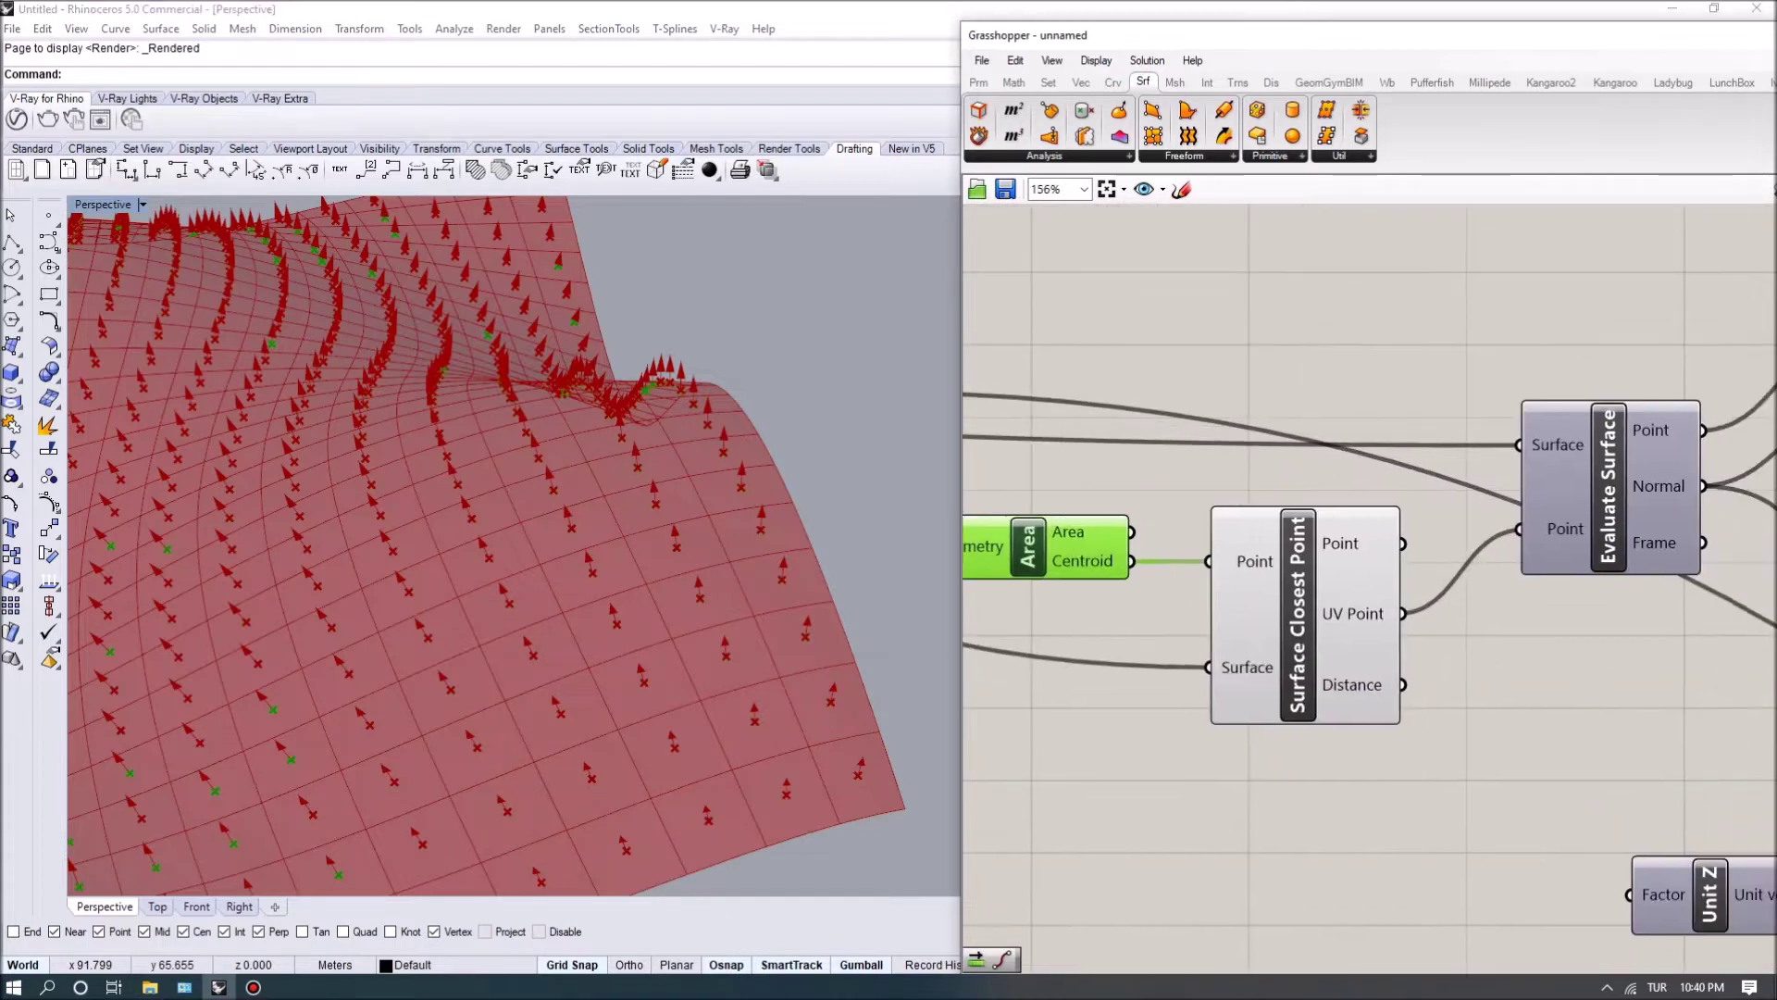
pyautogui.click(1298, 616)
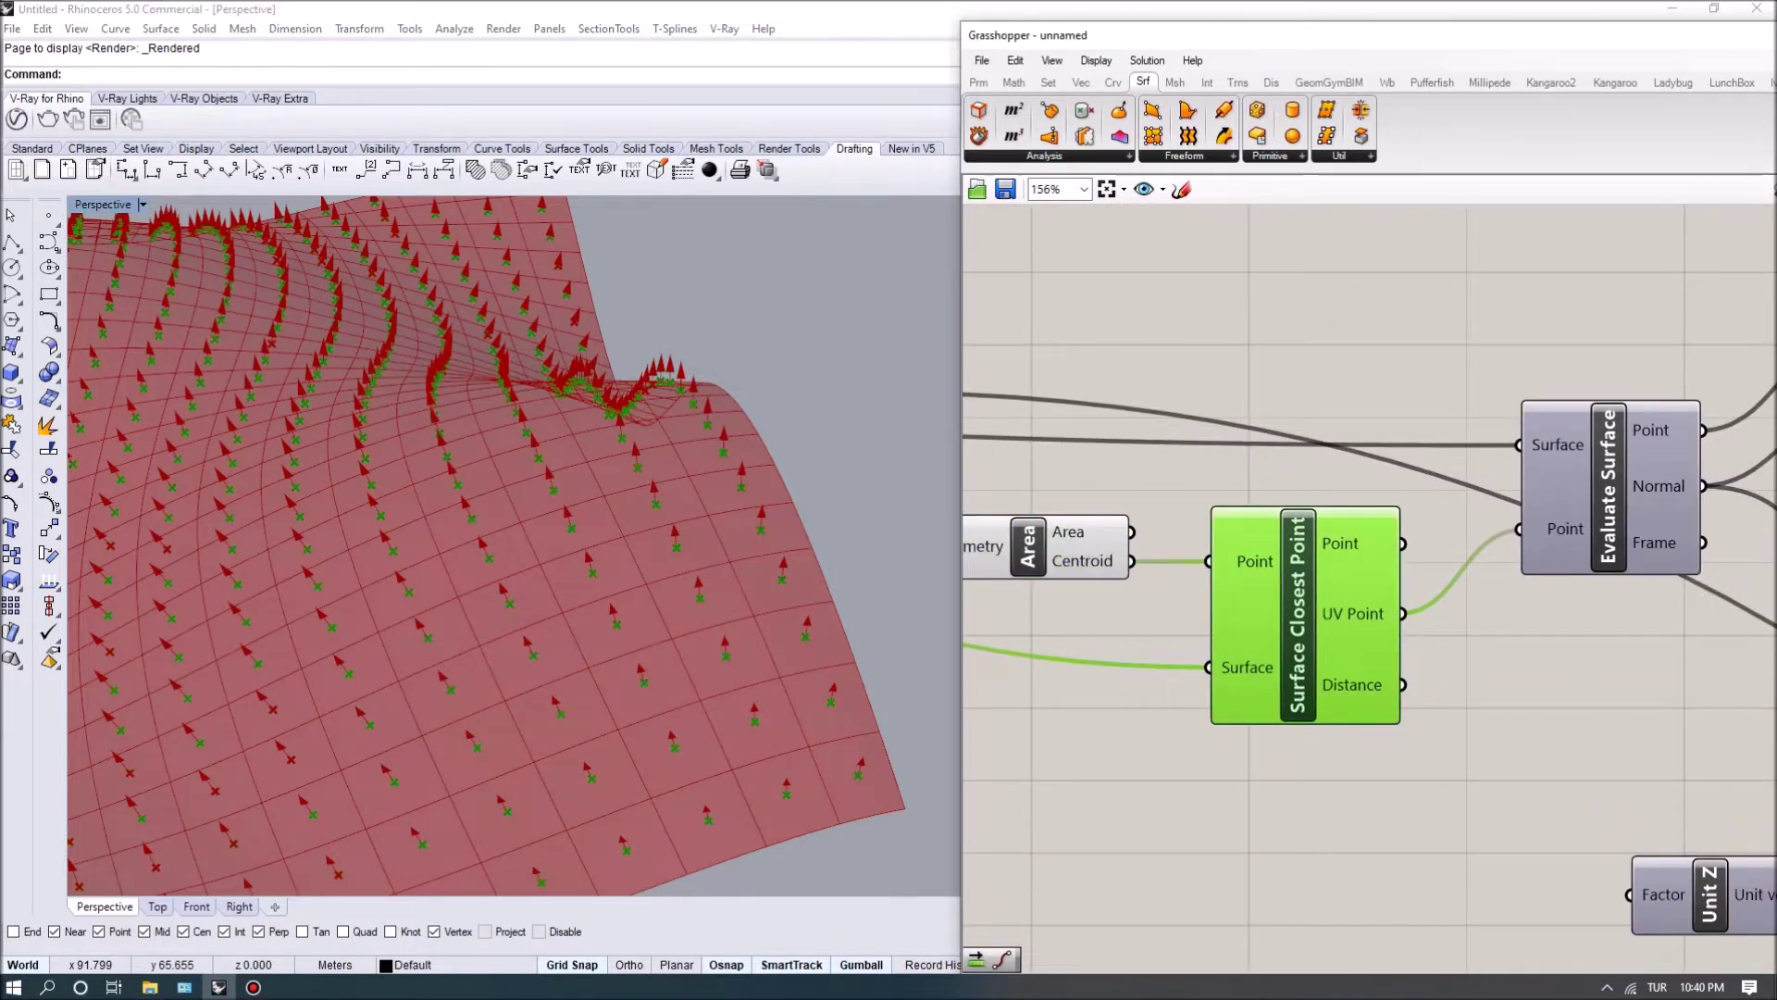
pyautogui.scroll(-5, 486, 546)
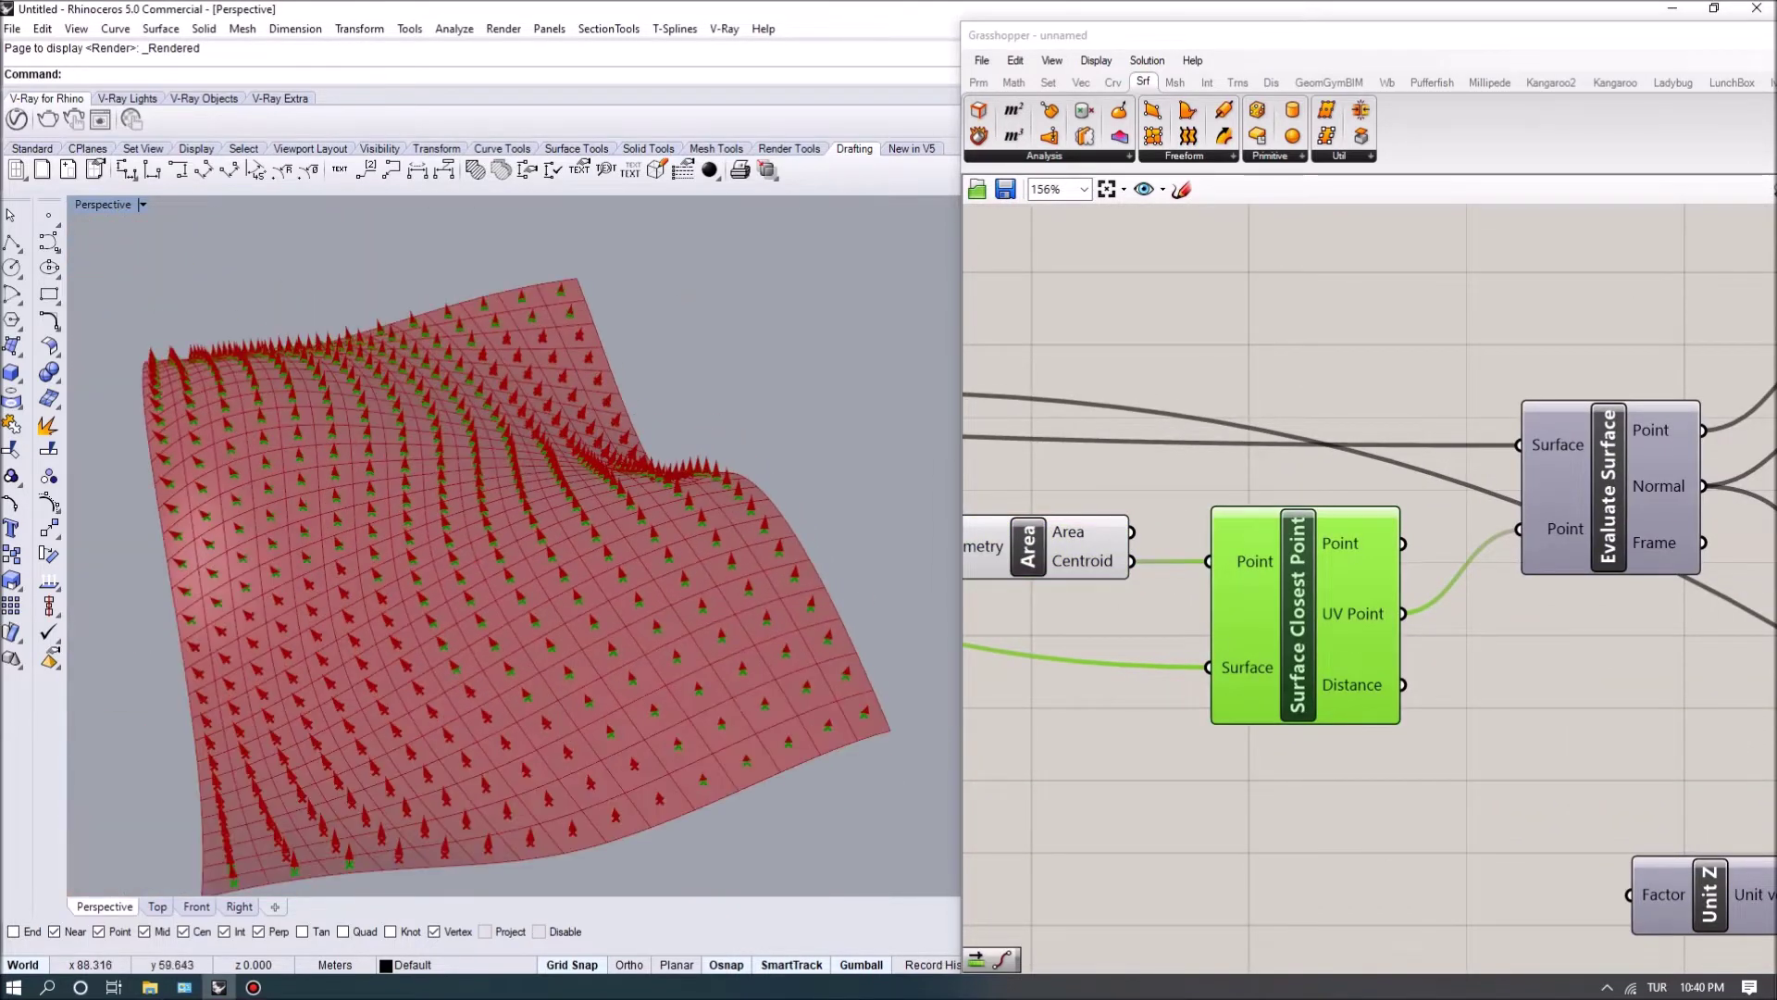
pyautogui.scroll(3, 491, 546)
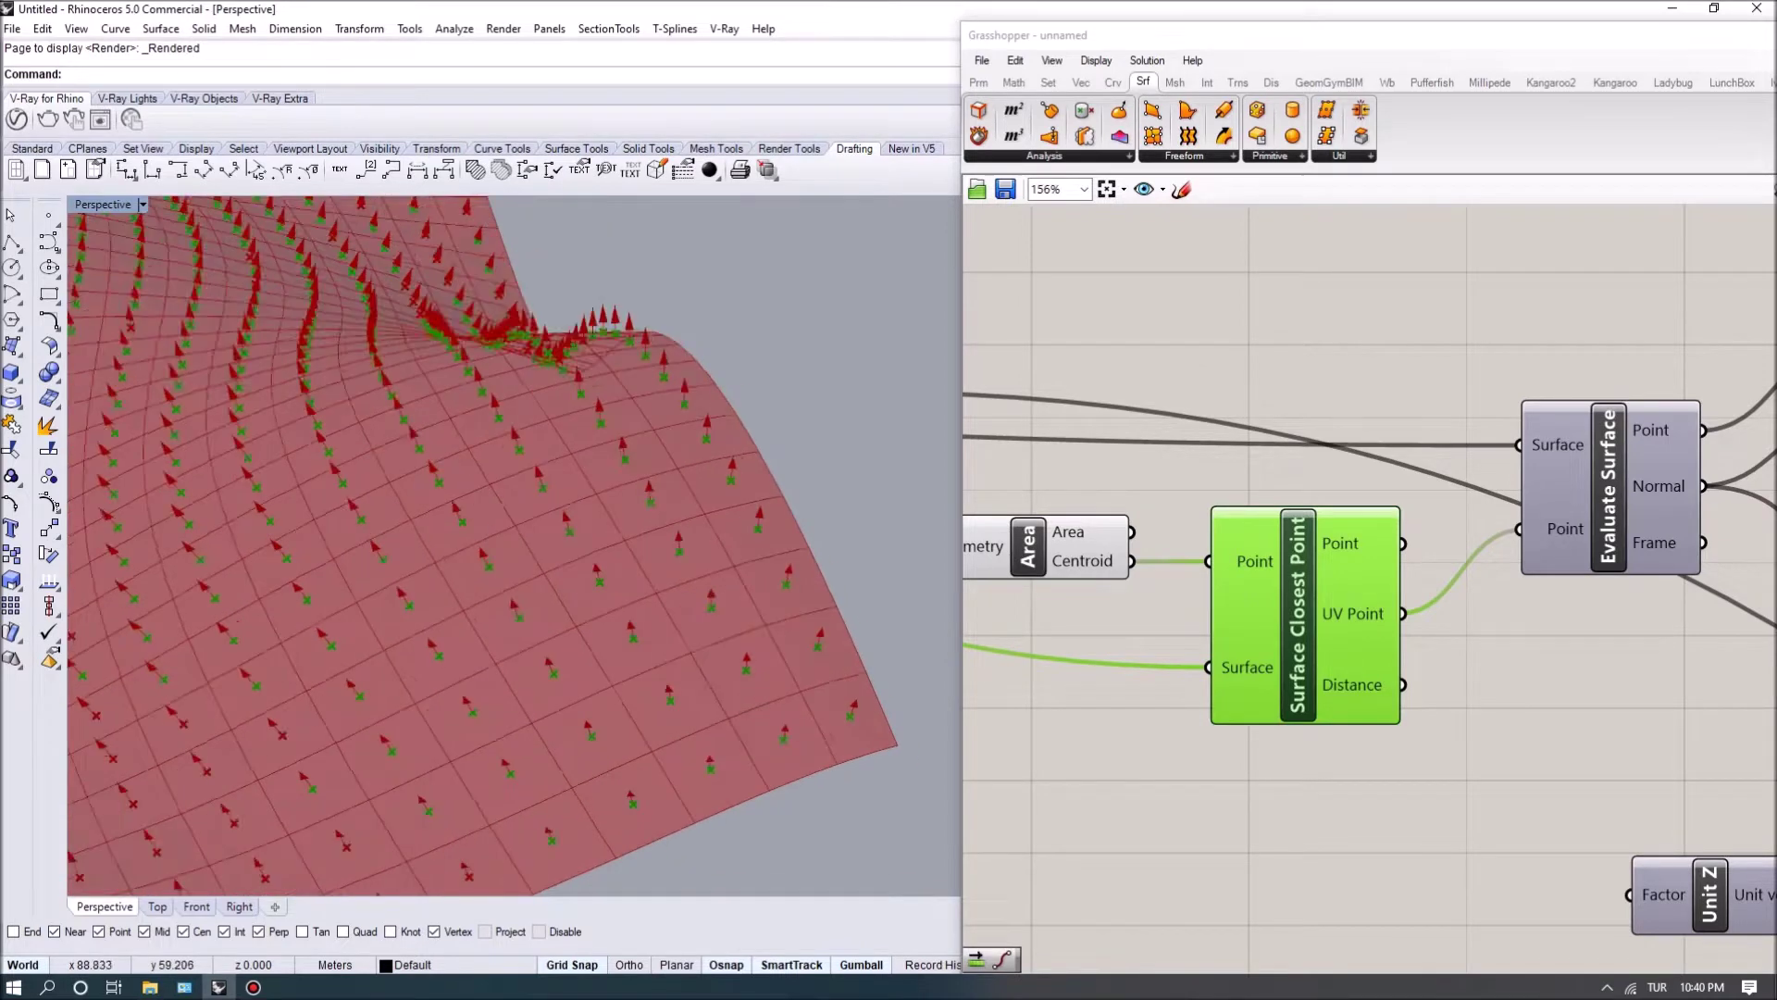
pyautogui.moveTo(1481, 648); pyautogui.dragTo(1370, 667, button='right')
pyautogui.click(1500, 504)
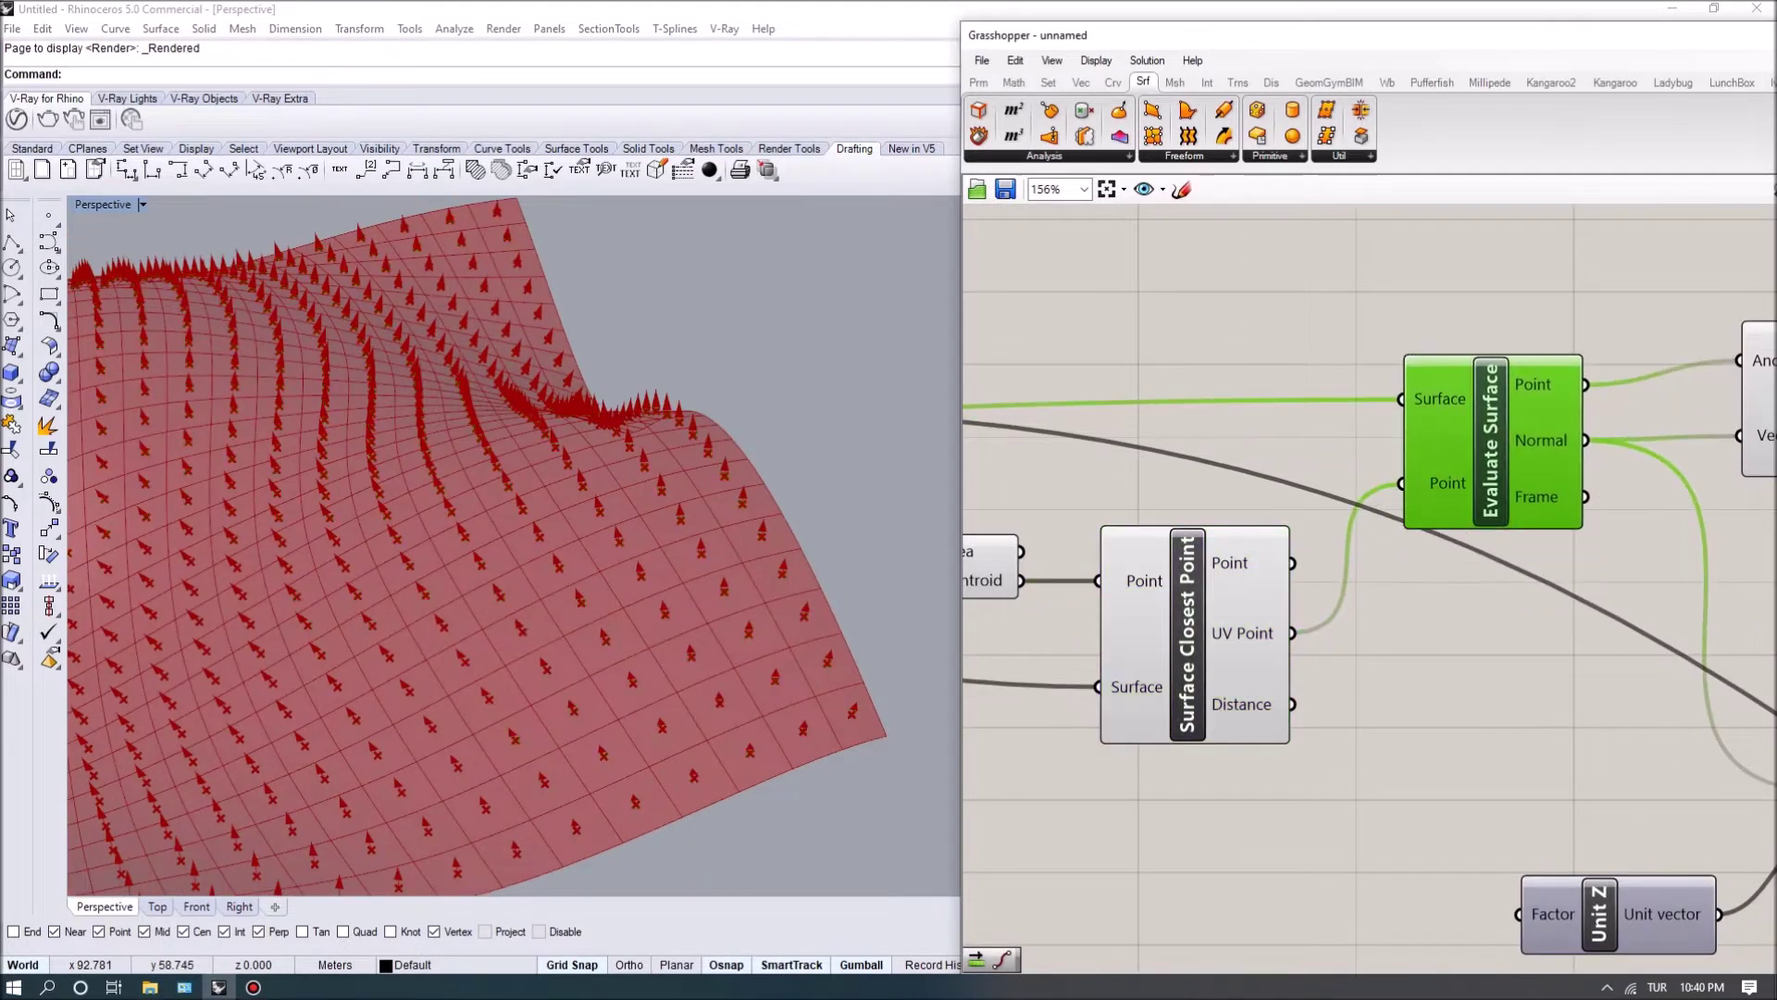
pyautogui.moveTo(1481, 648); pyautogui.dragTo(1435, 623, button='right')
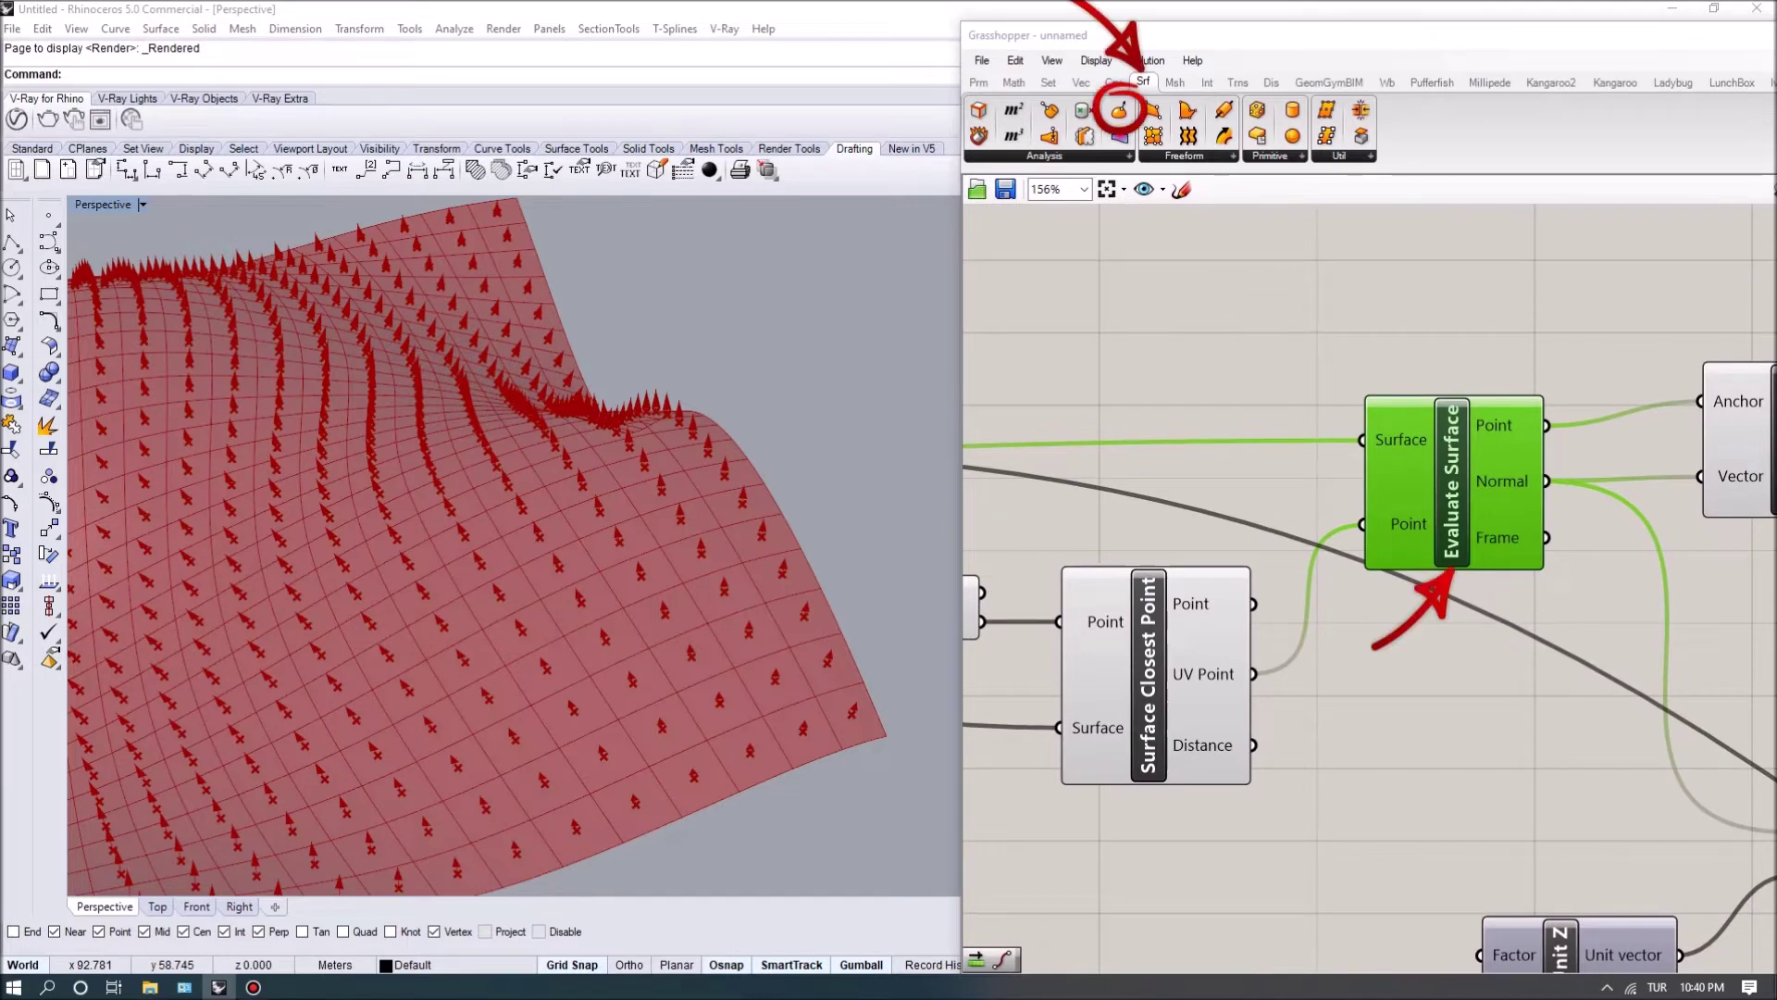
pyautogui.moveTo(1481, 648)
pyautogui.mouseDown(button='right')
pyautogui.moveTo(1249, 685)
pyautogui.moveTo(1534, 629)
pyautogui.mouseUp(button='right')
pyautogui.click(1509, 477)
pyautogui.click(1154, 695)
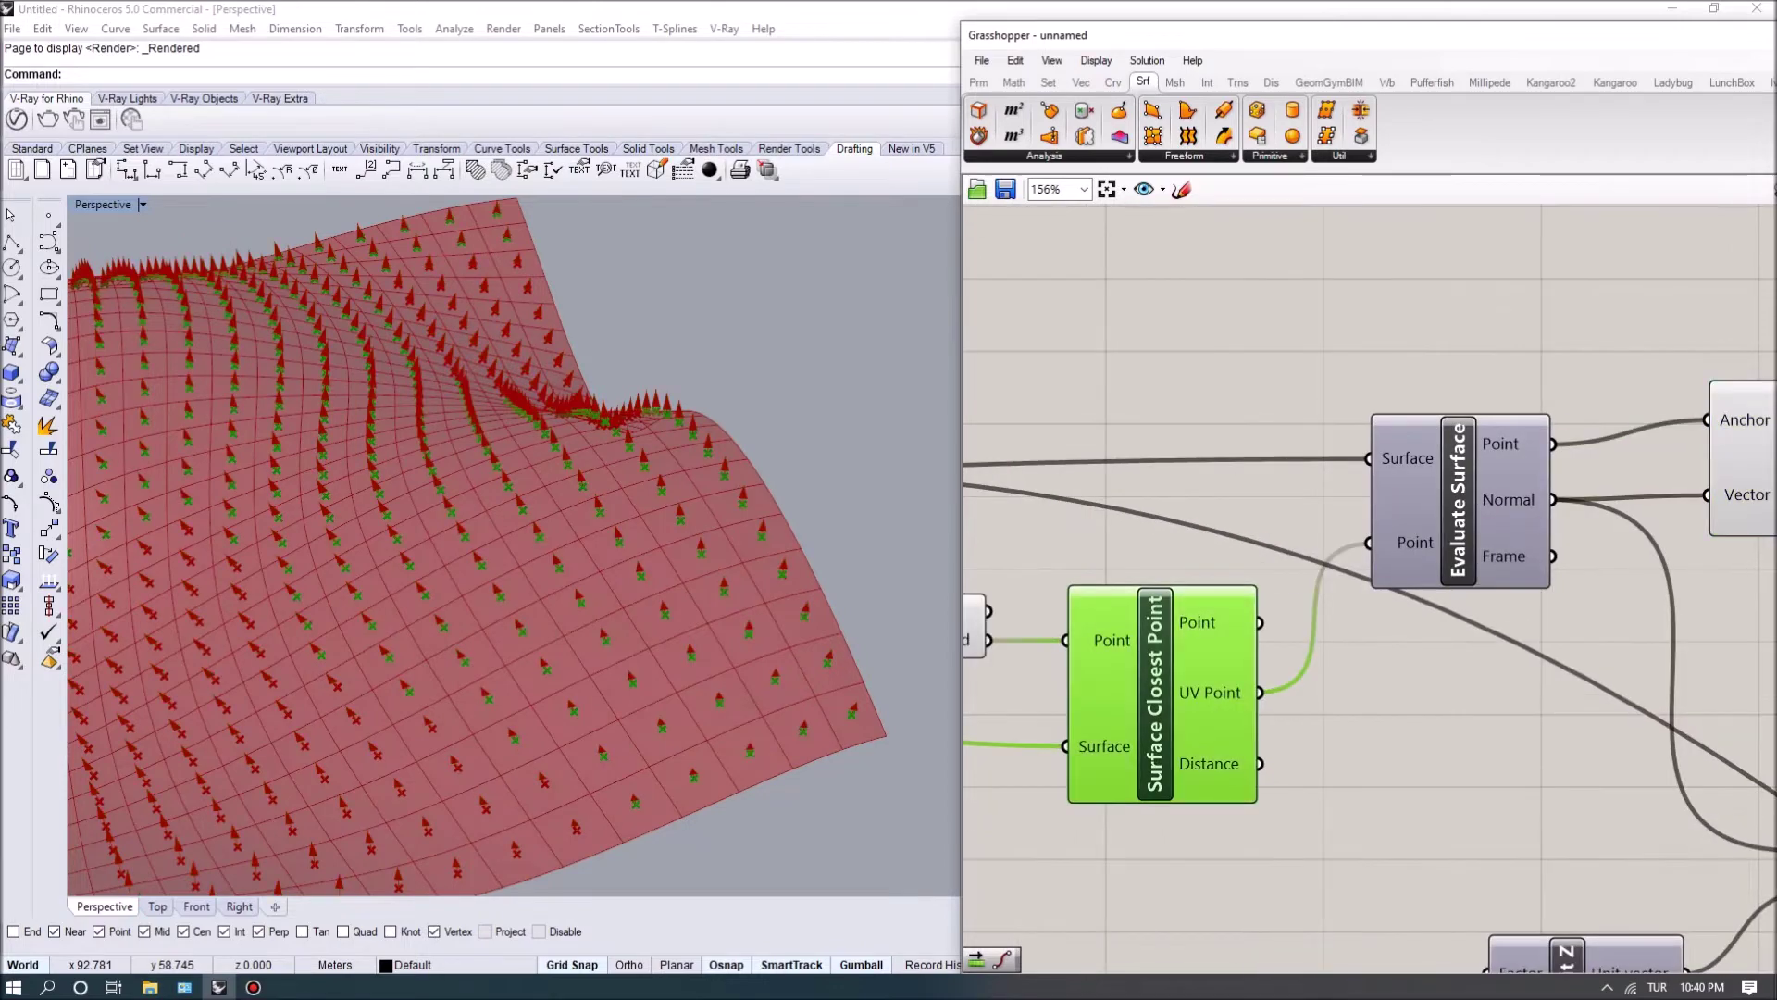
pyautogui.moveTo(463, 556)
pyautogui.mouseDown(button='right')
pyautogui.moveTo(630, 537)
pyautogui.moveTo(583, 602)
pyautogui.moveTo(468, 542)
pyautogui.mouseUp(button='right')
pyautogui.scroll(-3, 1218, 400)
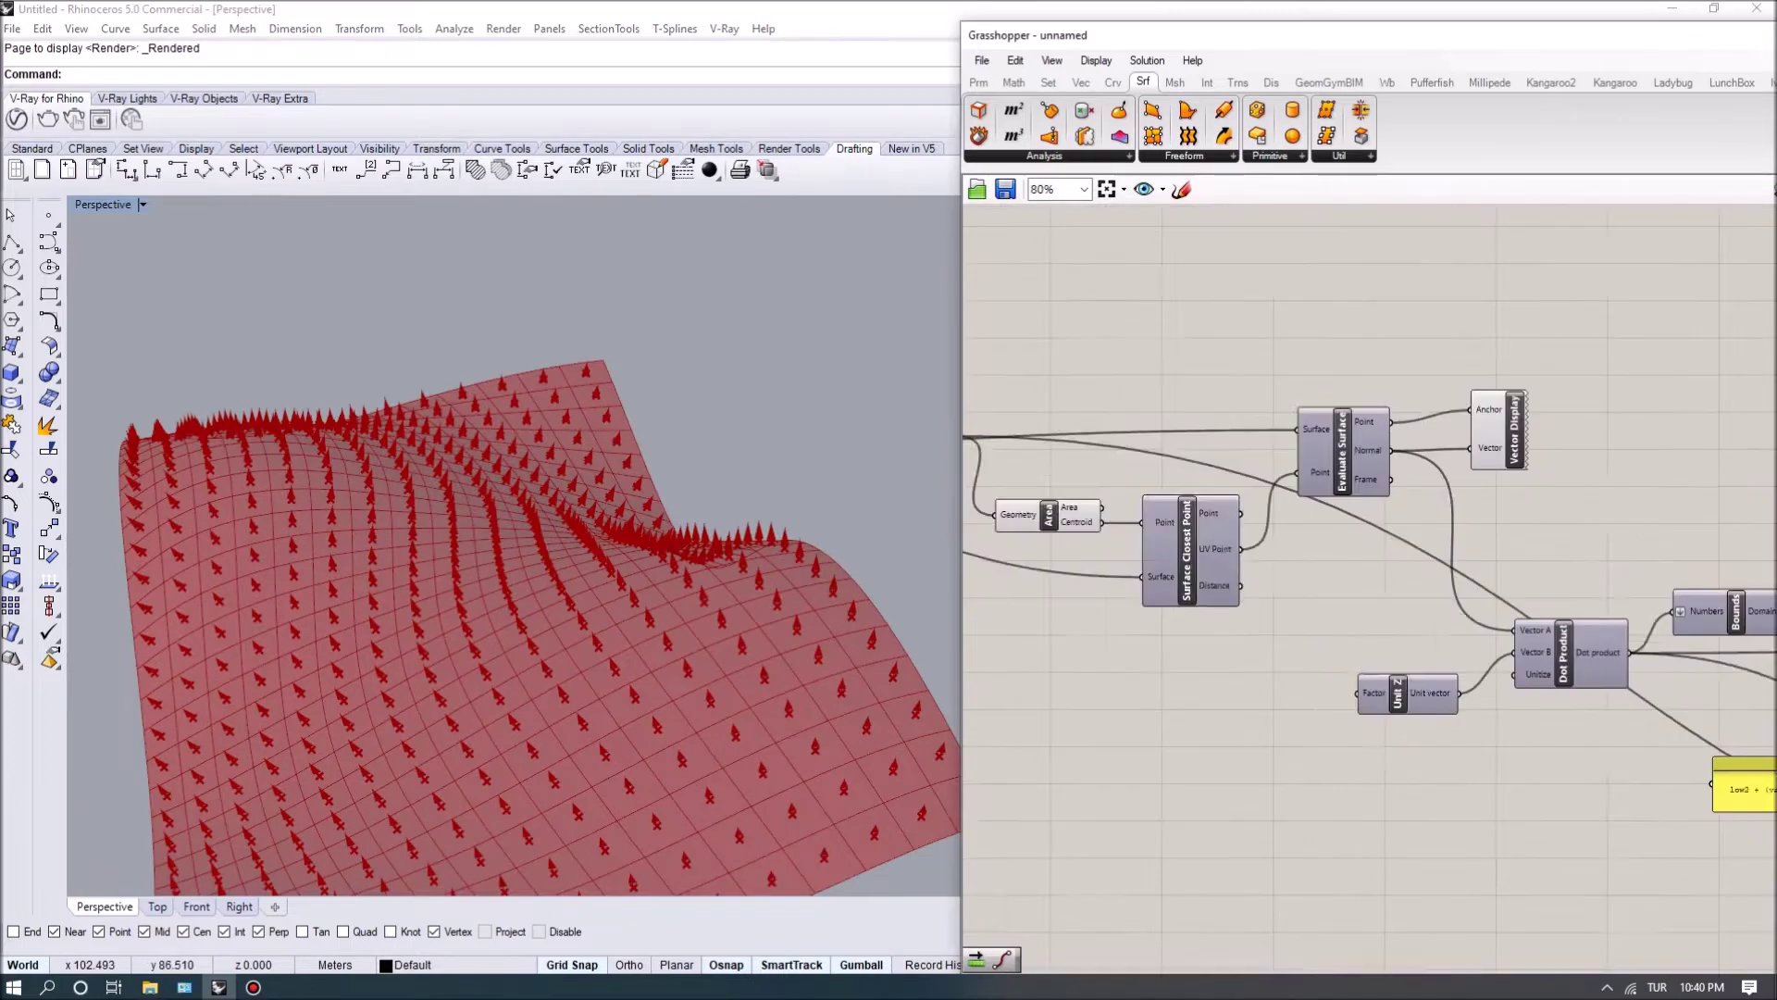
pyautogui.scroll(3, 1218, 400)
pyautogui.moveTo(1222, 435); pyautogui.dragTo(1201, 387)
pyautogui.moveTo(518, 556); pyautogui.dragTo(611, 537, button='right')
pyautogui.scroll(3, 1296, 902)
pyautogui.click(1343, 722)
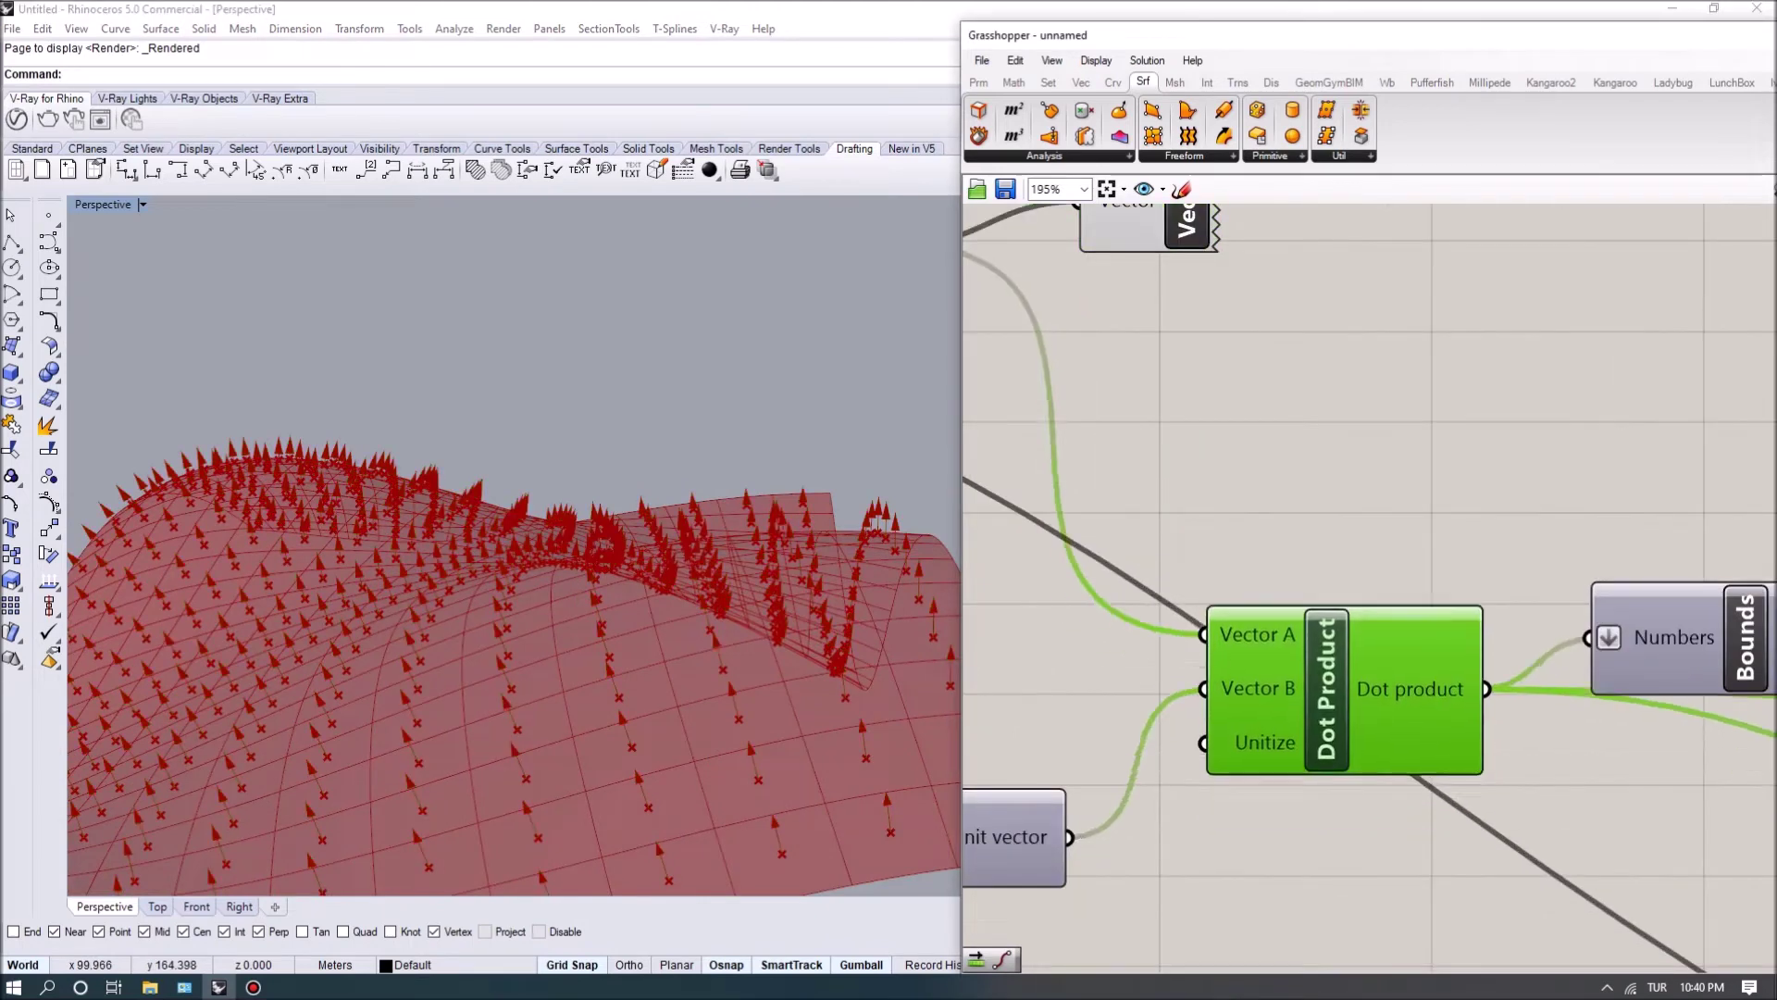
pyautogui.scroll(-2, 1342, 722)
pyautogui.moveTo(1296, 648); pyautogui.dragTo(1315, 778, button='right')
pyautogui.scroll(-2, 1315, 778)
pyautogui.scroll(3, 1204, 731)
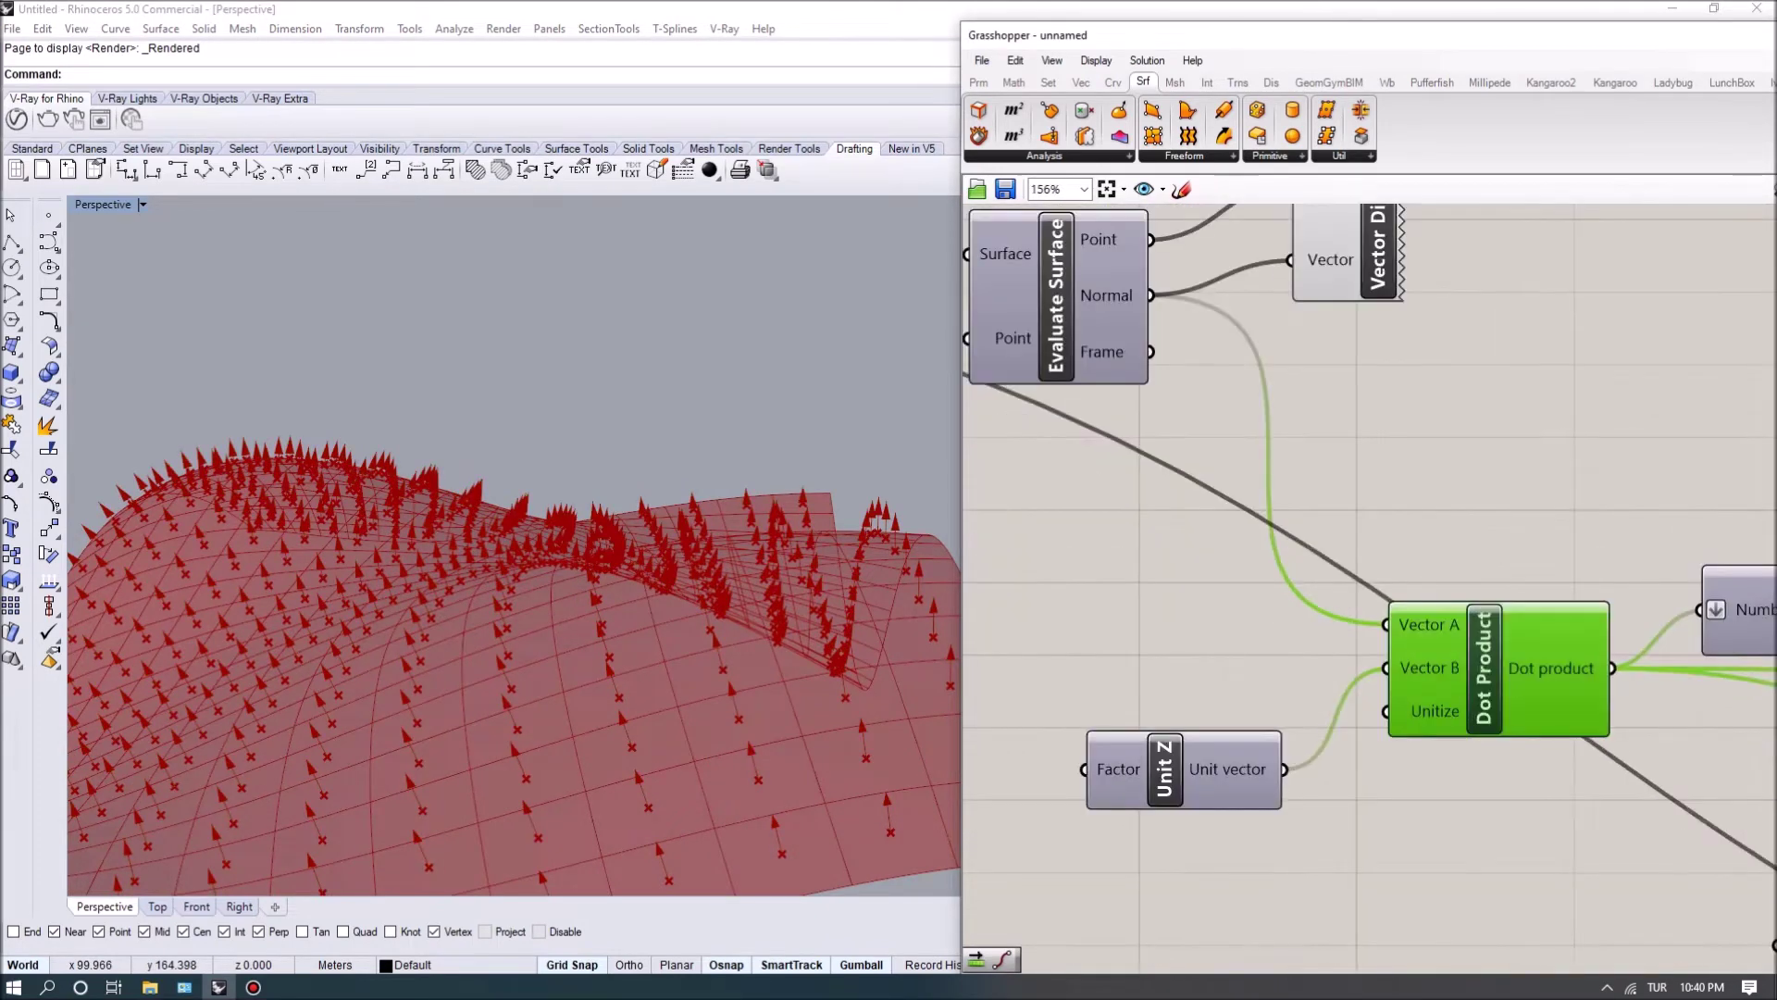
pyautogui.click(1185, 768)
pyautogui.hotkey('ctrl', 'e')
pyautogui.scroll(-2, 1148, 708)
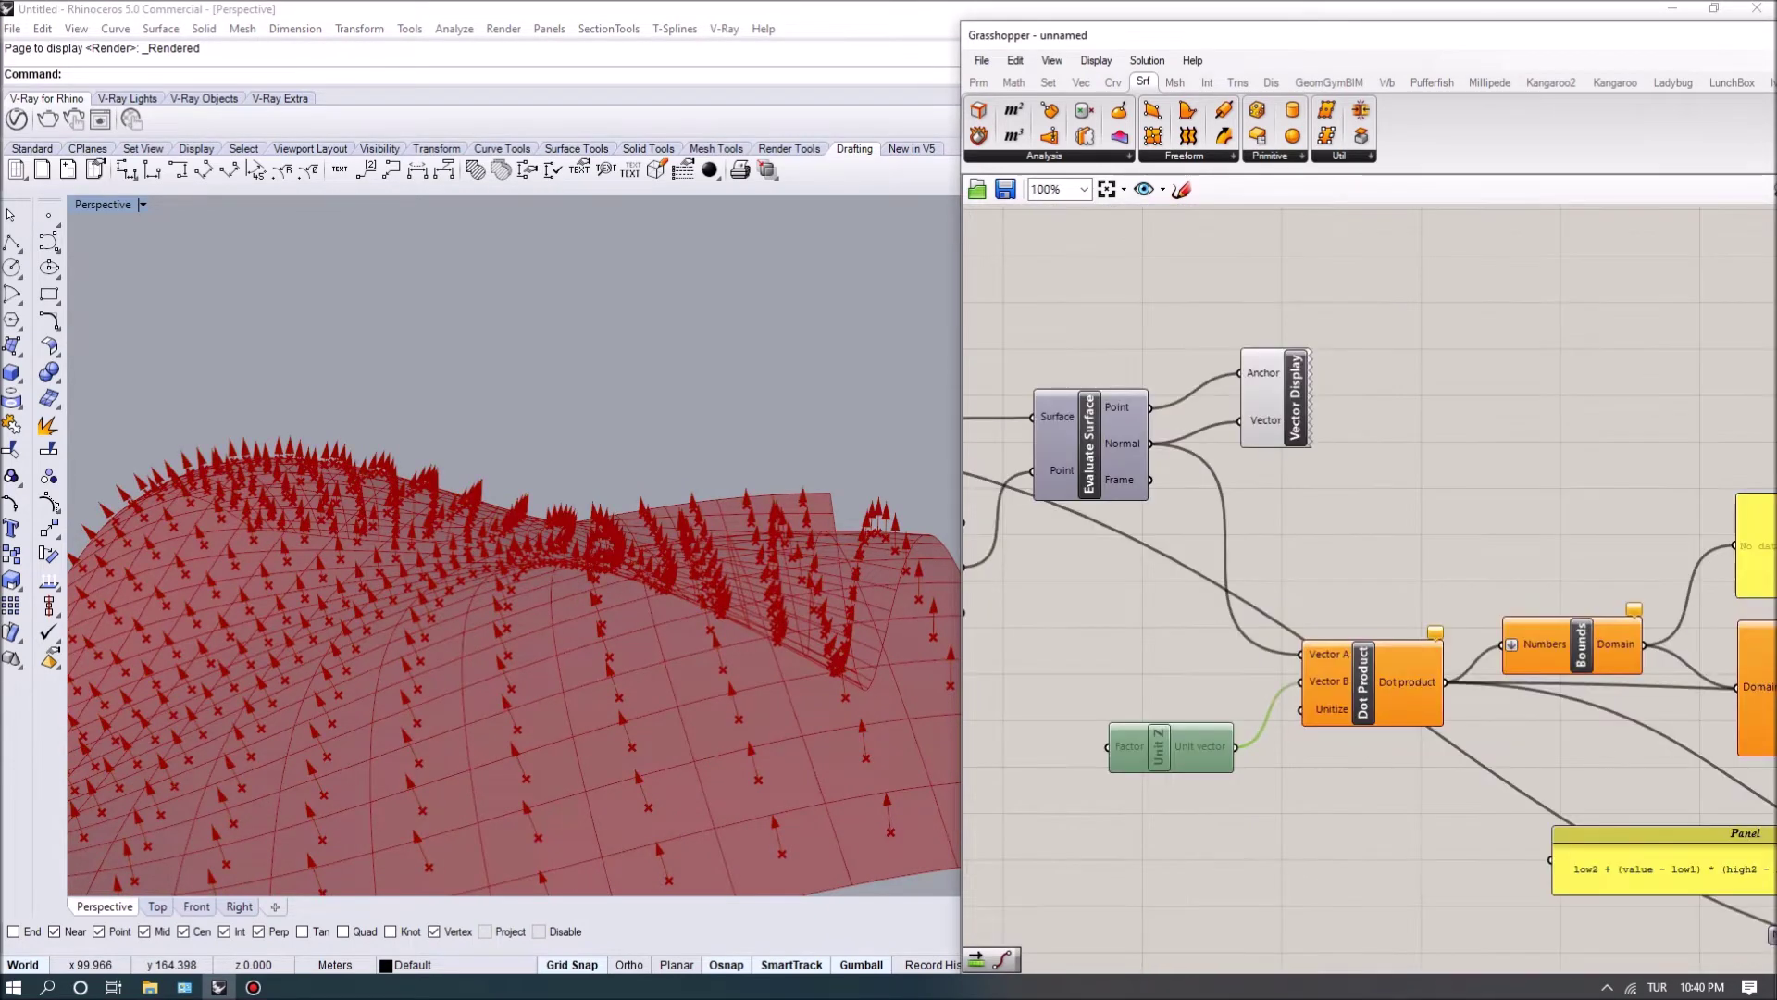
pyautogui.rightClick(1163, 747)
pyautogui.hotkey('ctrl', 'e')
pyautogui.scroll(-3, 514, 671)
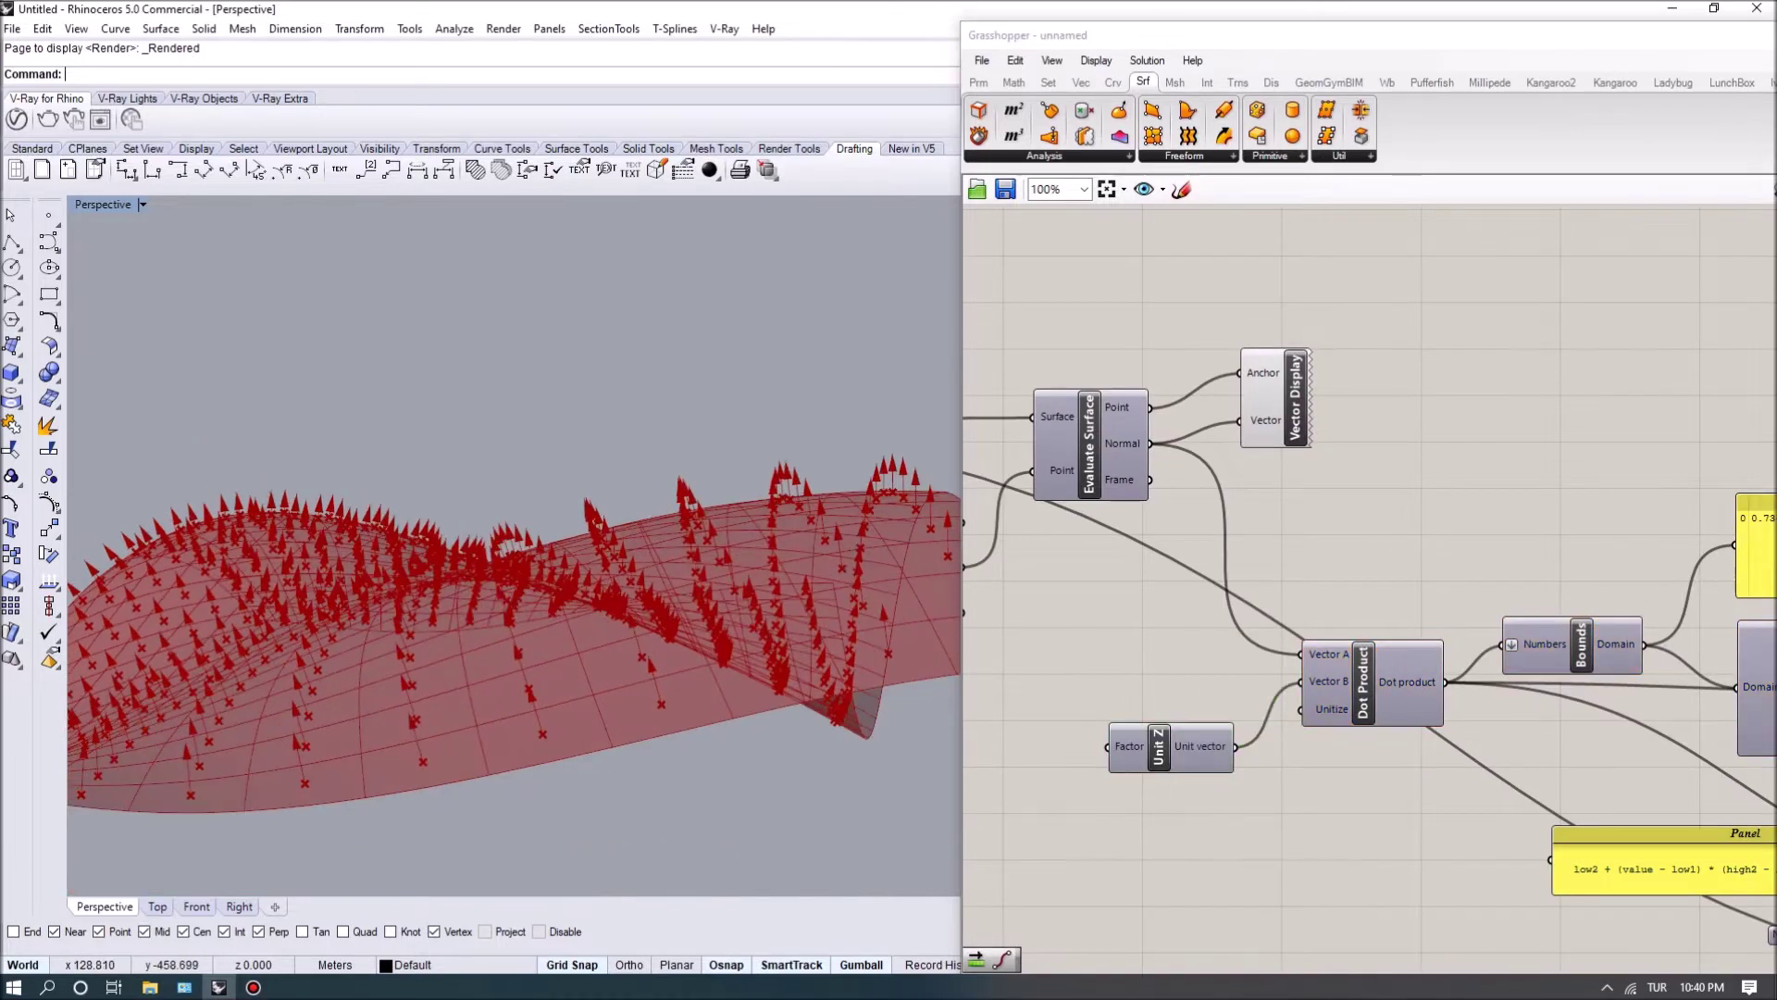
pyautogui.moveTo(514, 671); pyautogui.dragTo(741, 643, button='right')
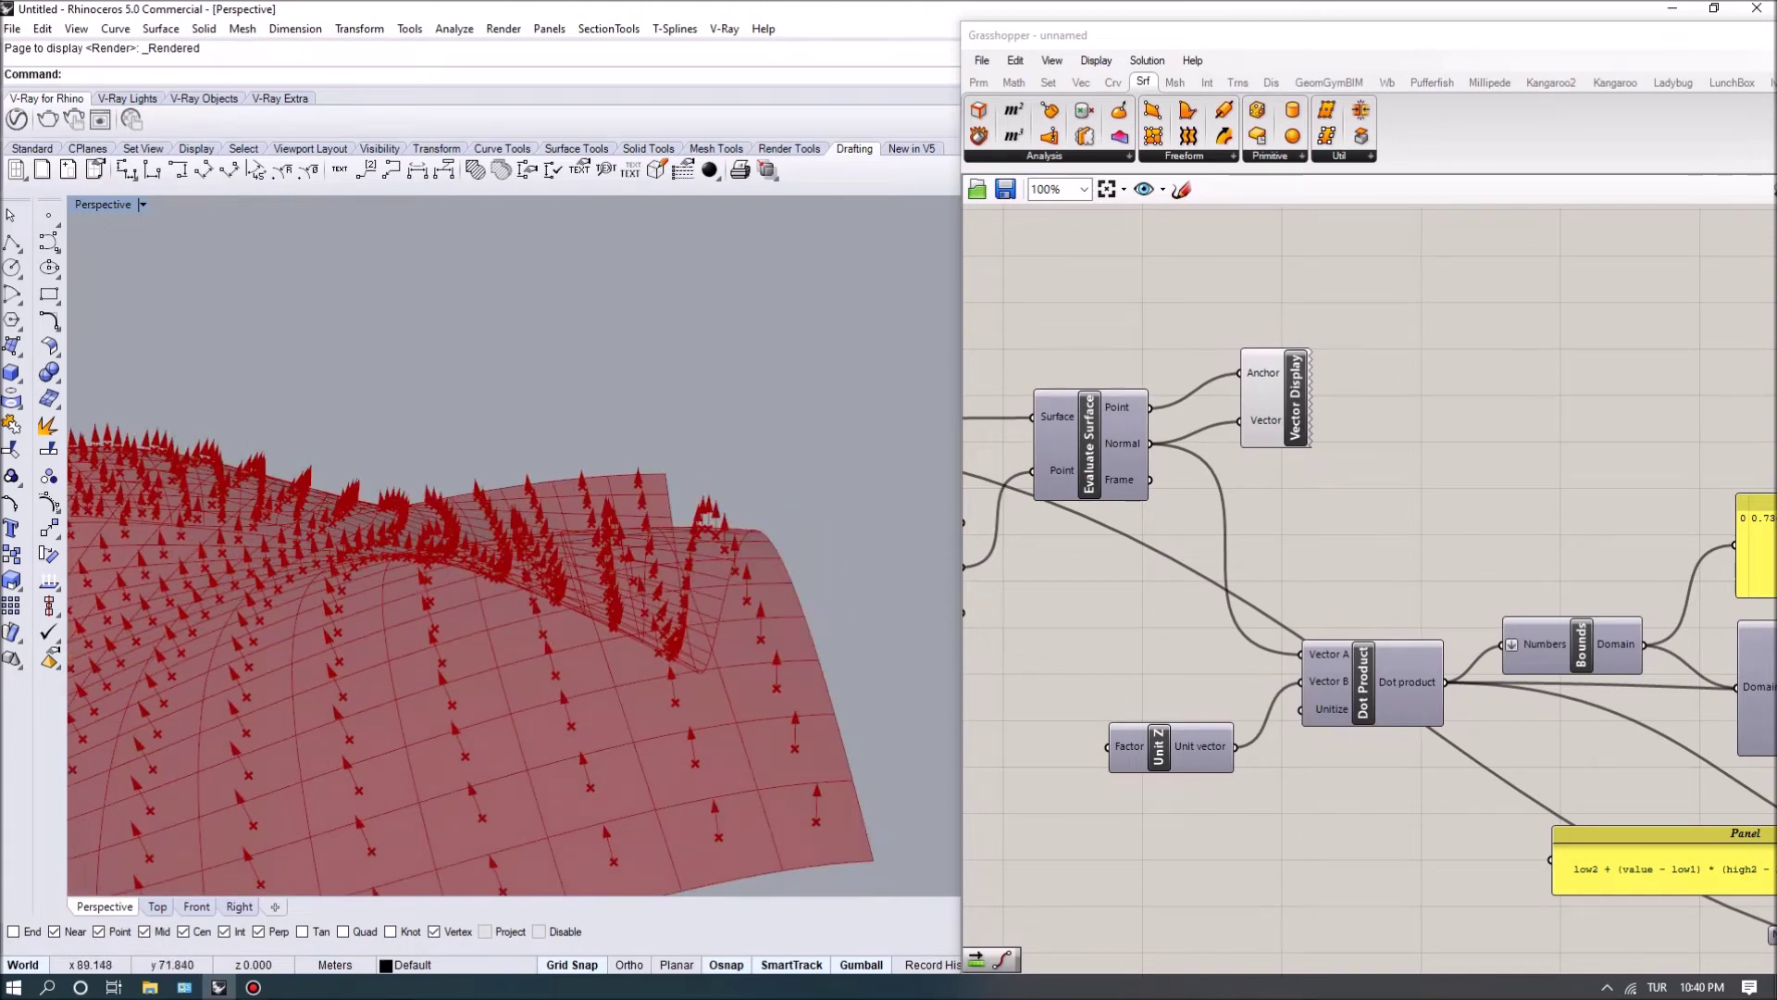
pyautogui.moveTo(741, 644); pyautogui.dragTo(926, 623, button='right')
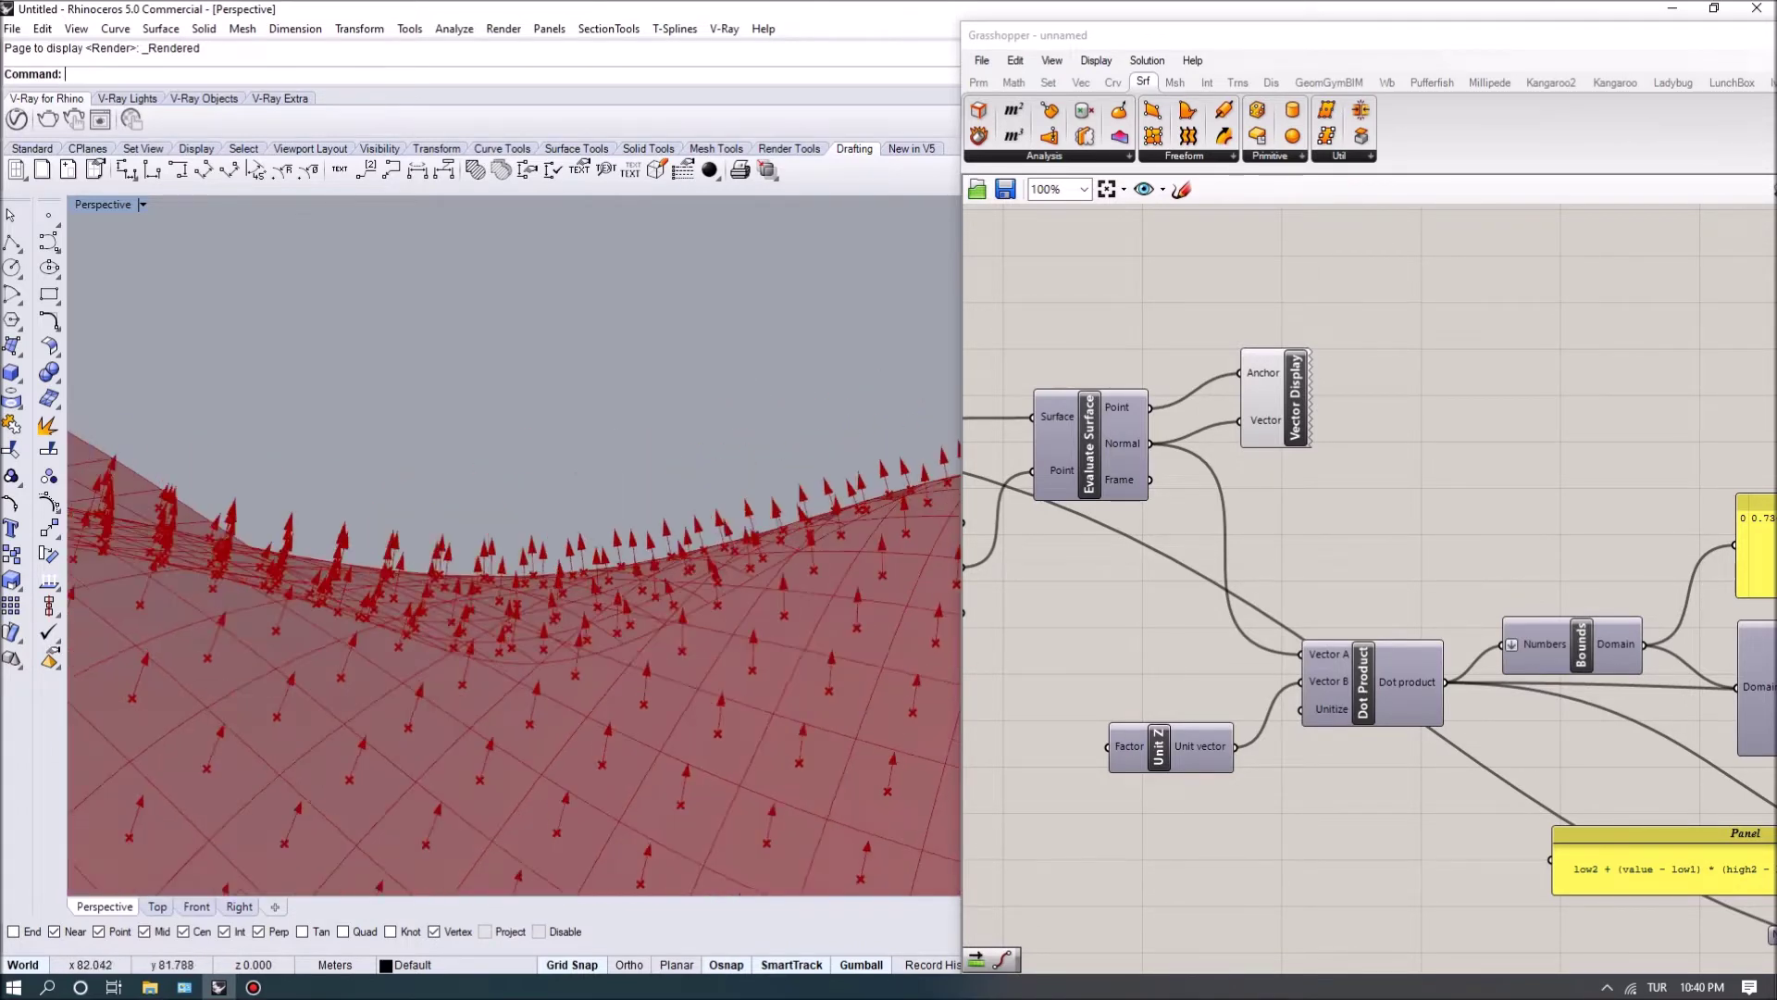
pyautogui.moveTo(1370, 555); pyautogui.dragTo(1214, 546, button='right')
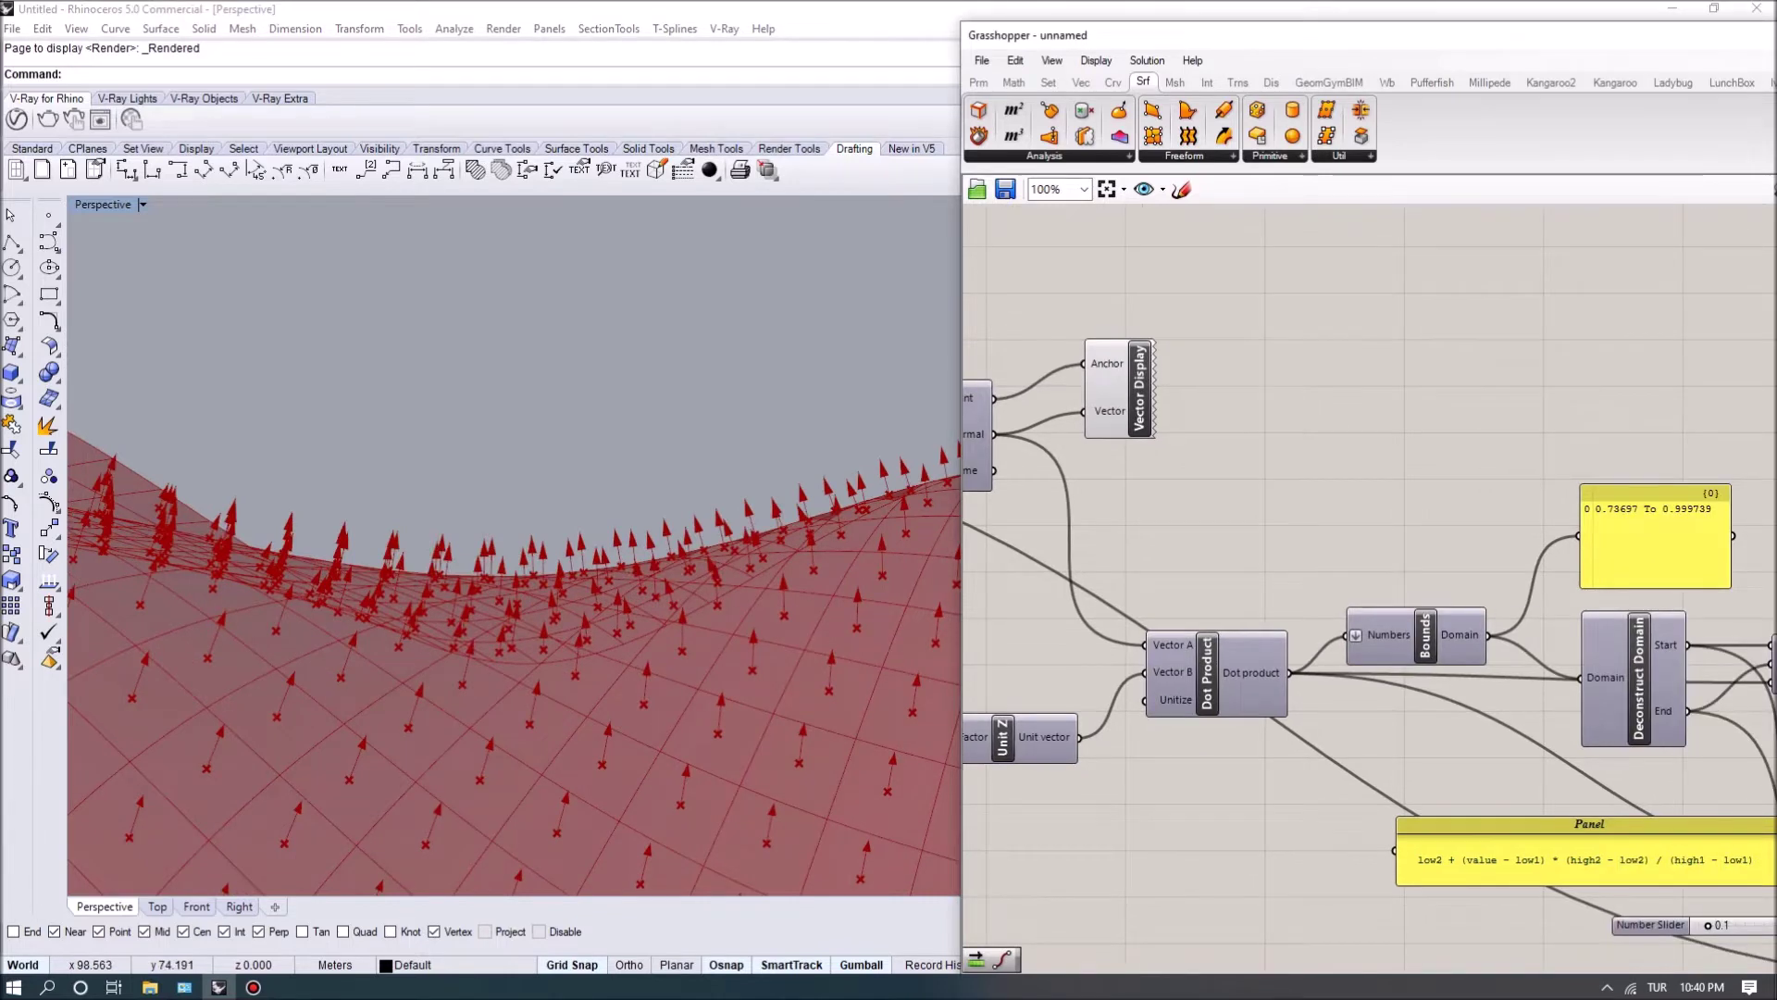
pyautogui.moveTo(1270, 673)
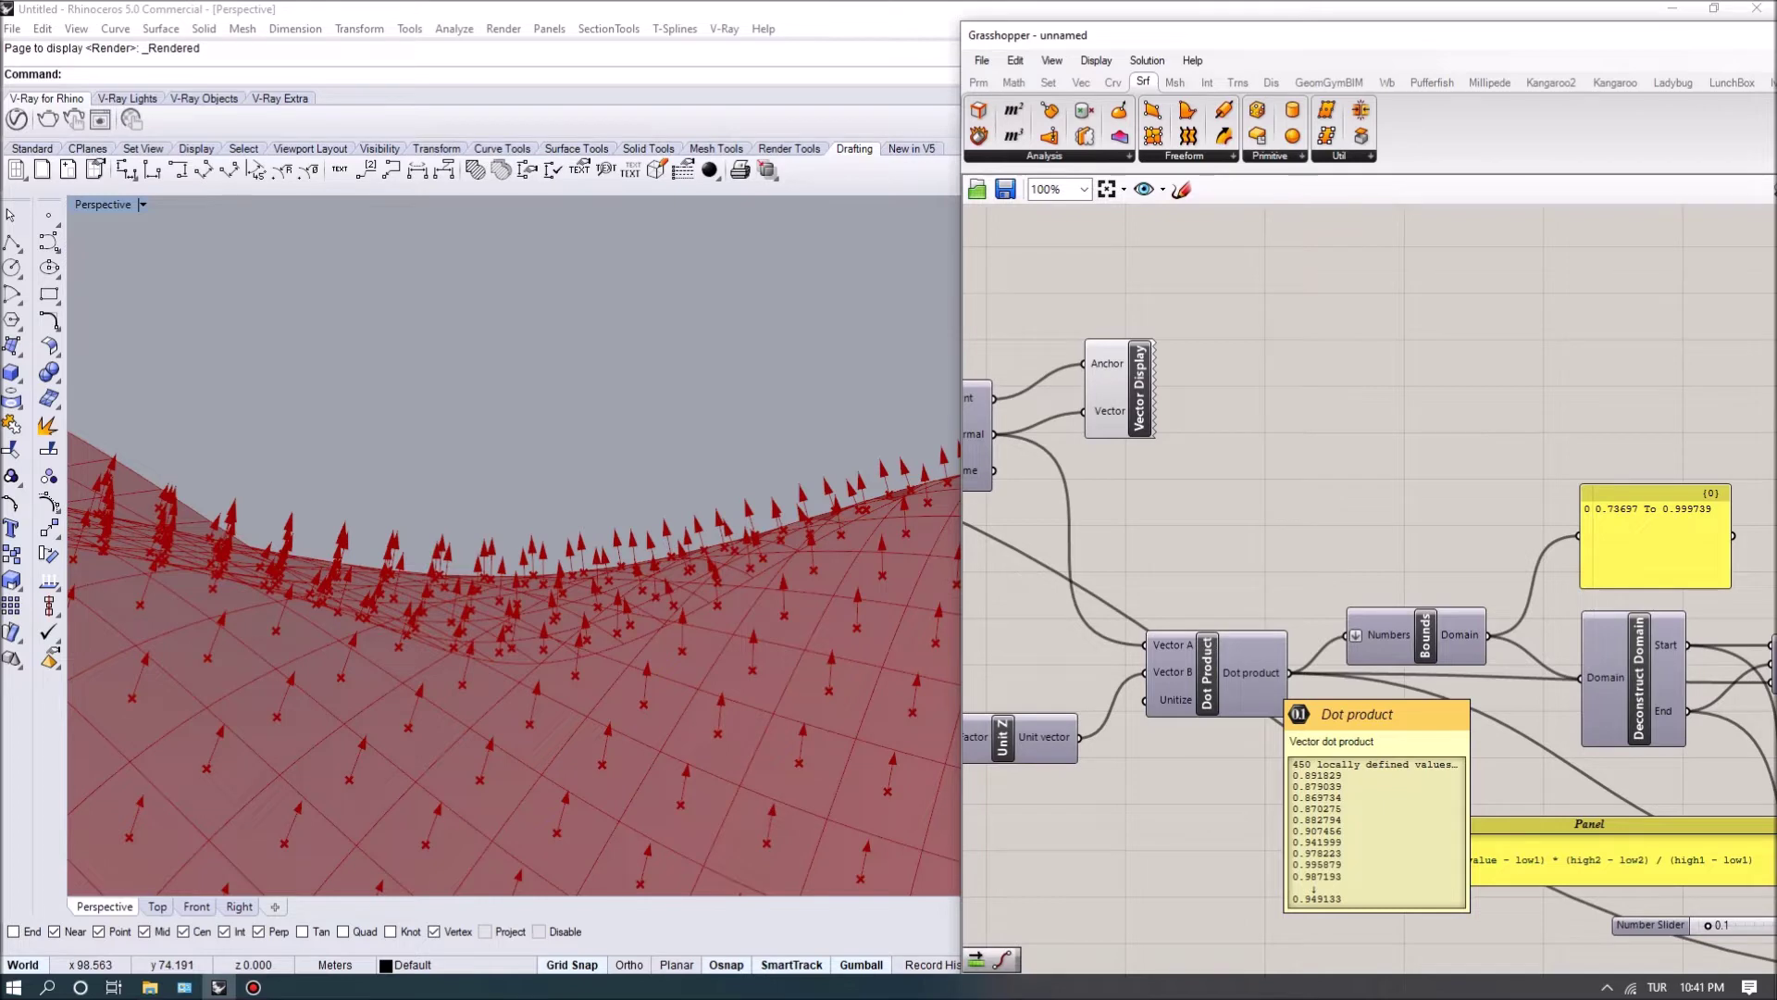
pyautogui.moveTo(518, 593); pyautogui.dragTo(722, 449, button='right')
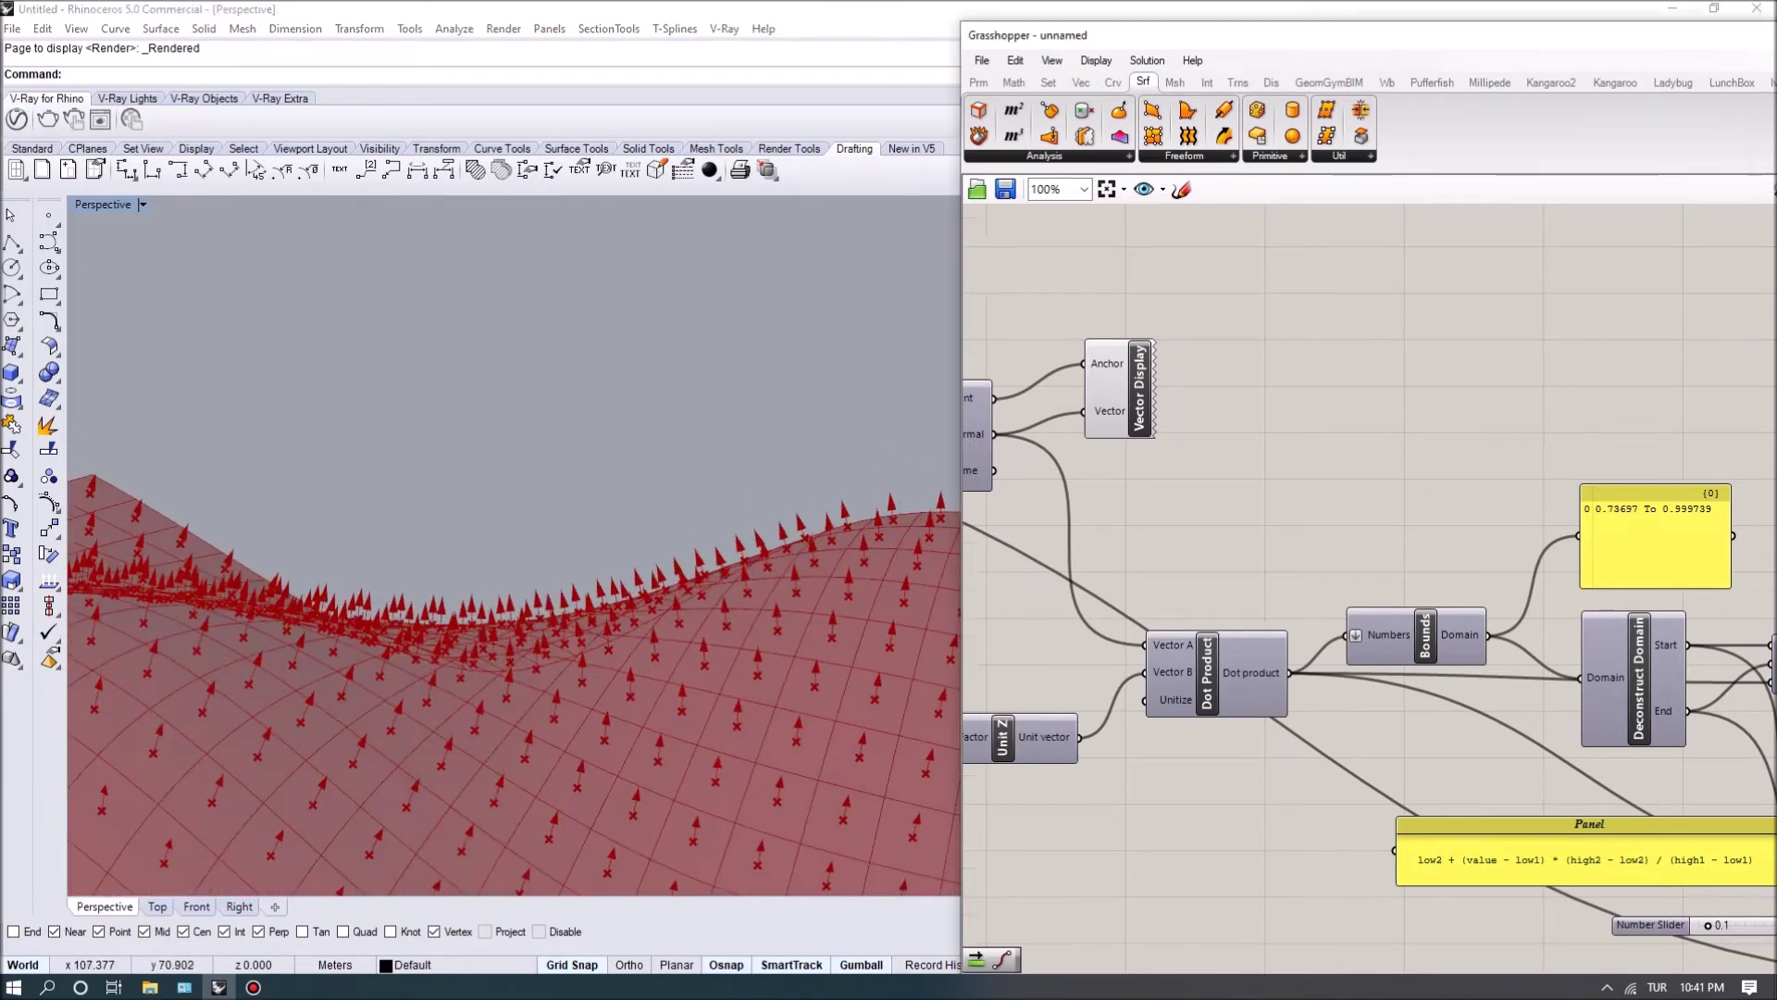
pyautogui.scroll(3, 1370, 574)
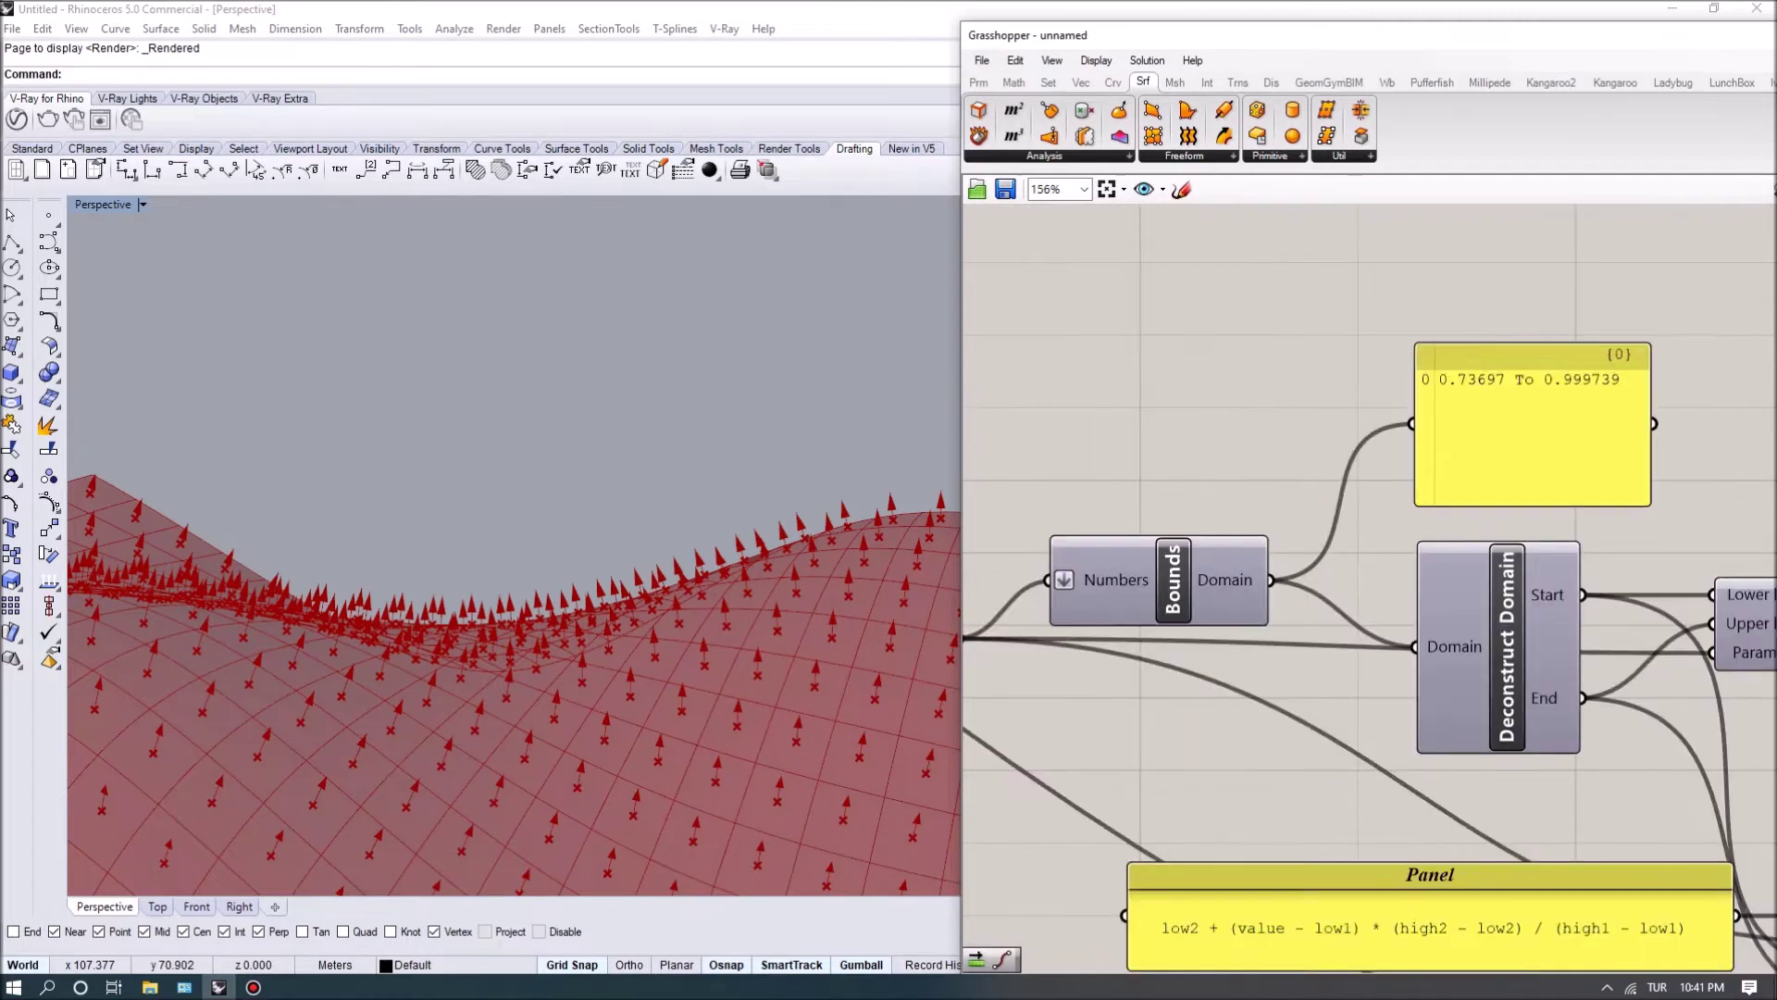
pyautogui.click(1532, 435)
pyautogui.scroll(-3, 1199, 481)
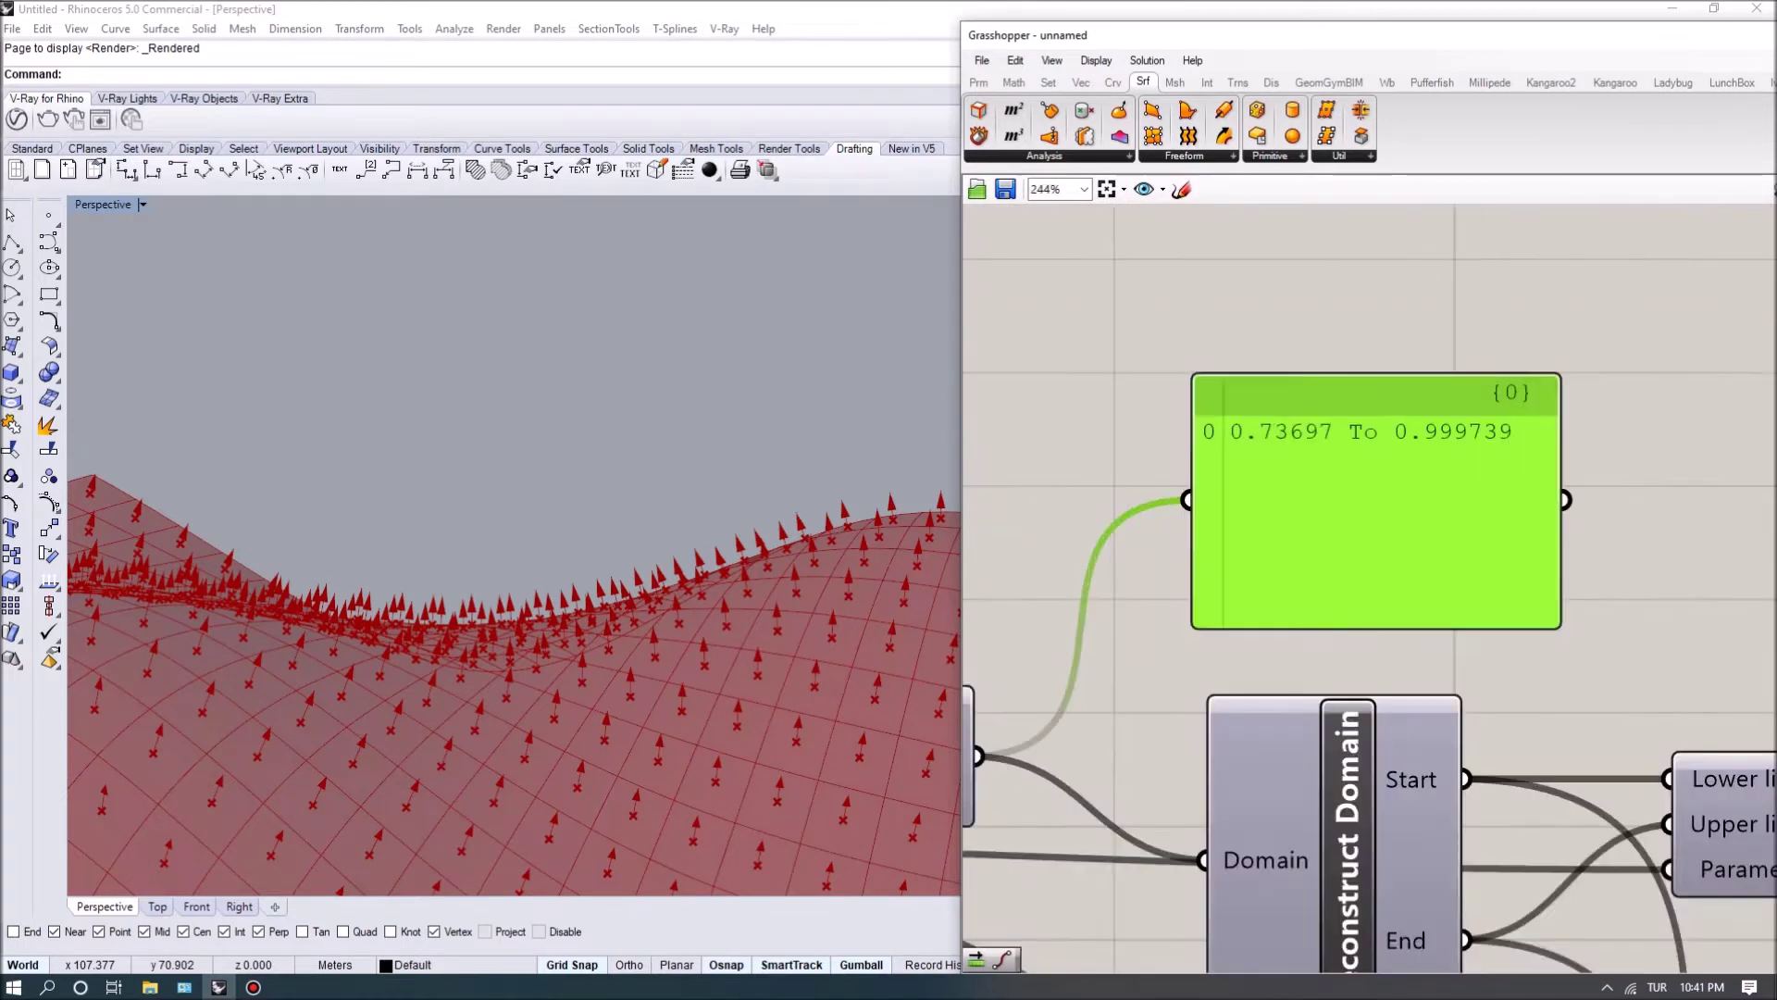
pyautogui.scroll(2, 1299, 445)
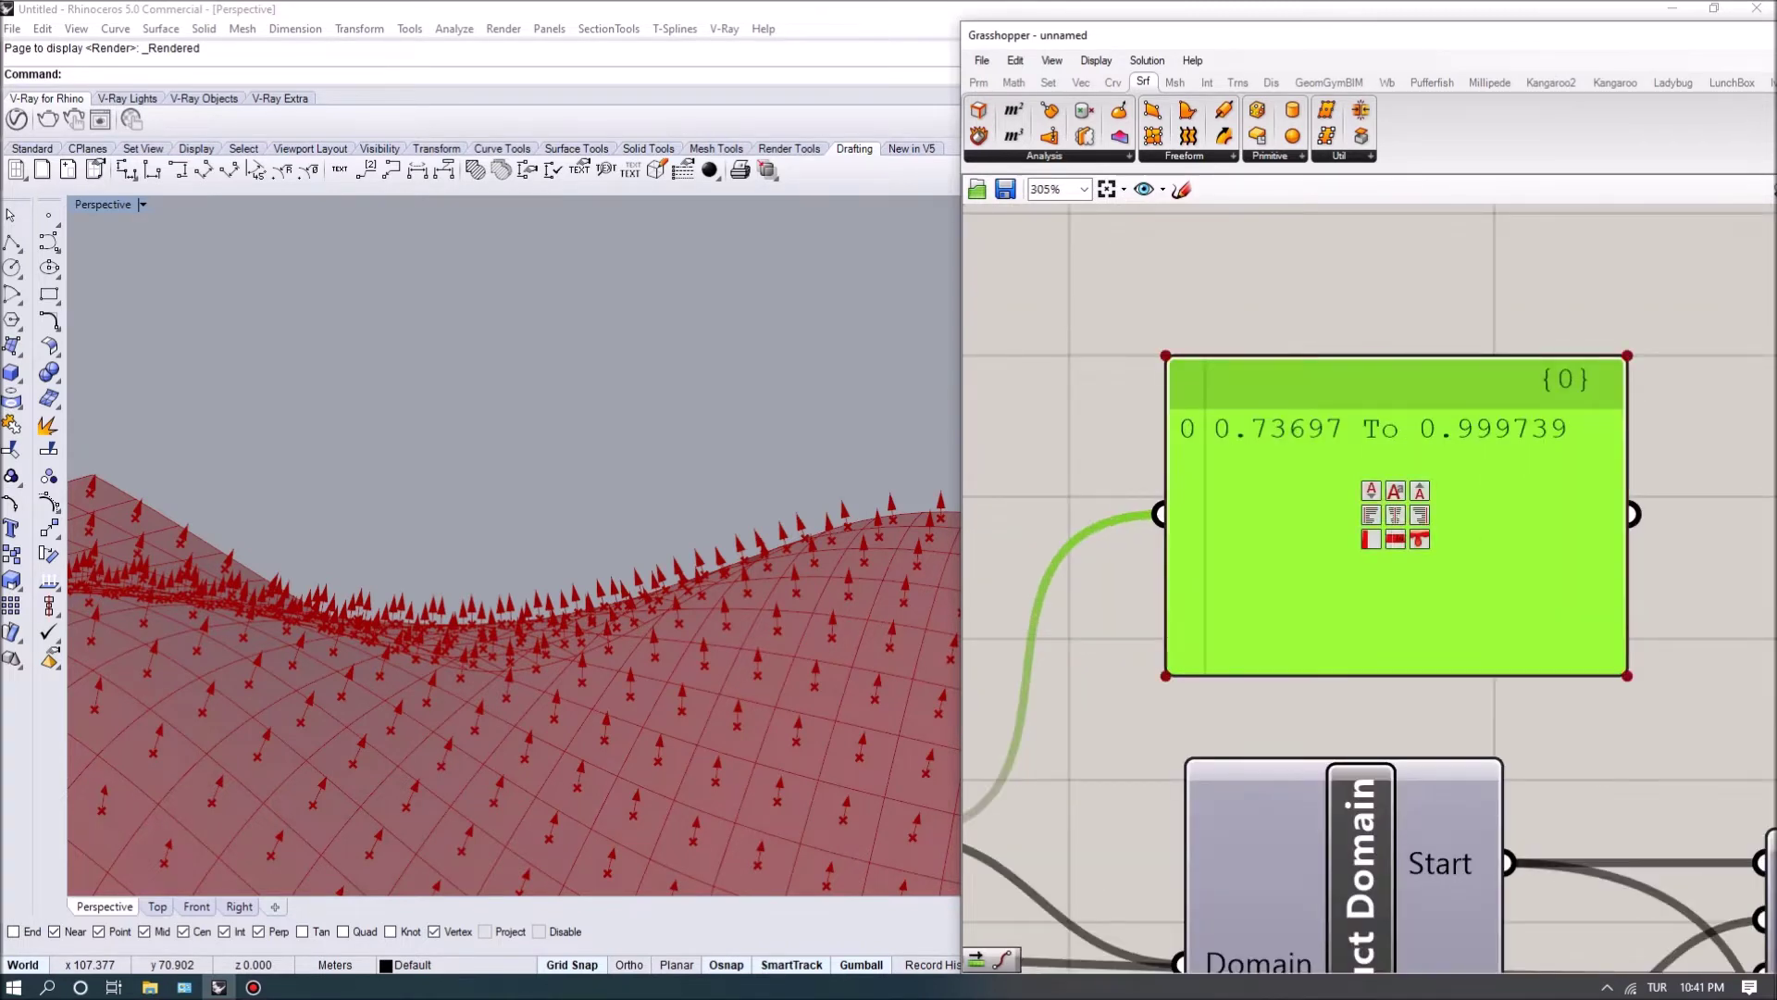
pyautogui.scroll(-2, 1370, 518)
pyautogui.scroll(2, 1370, 518)
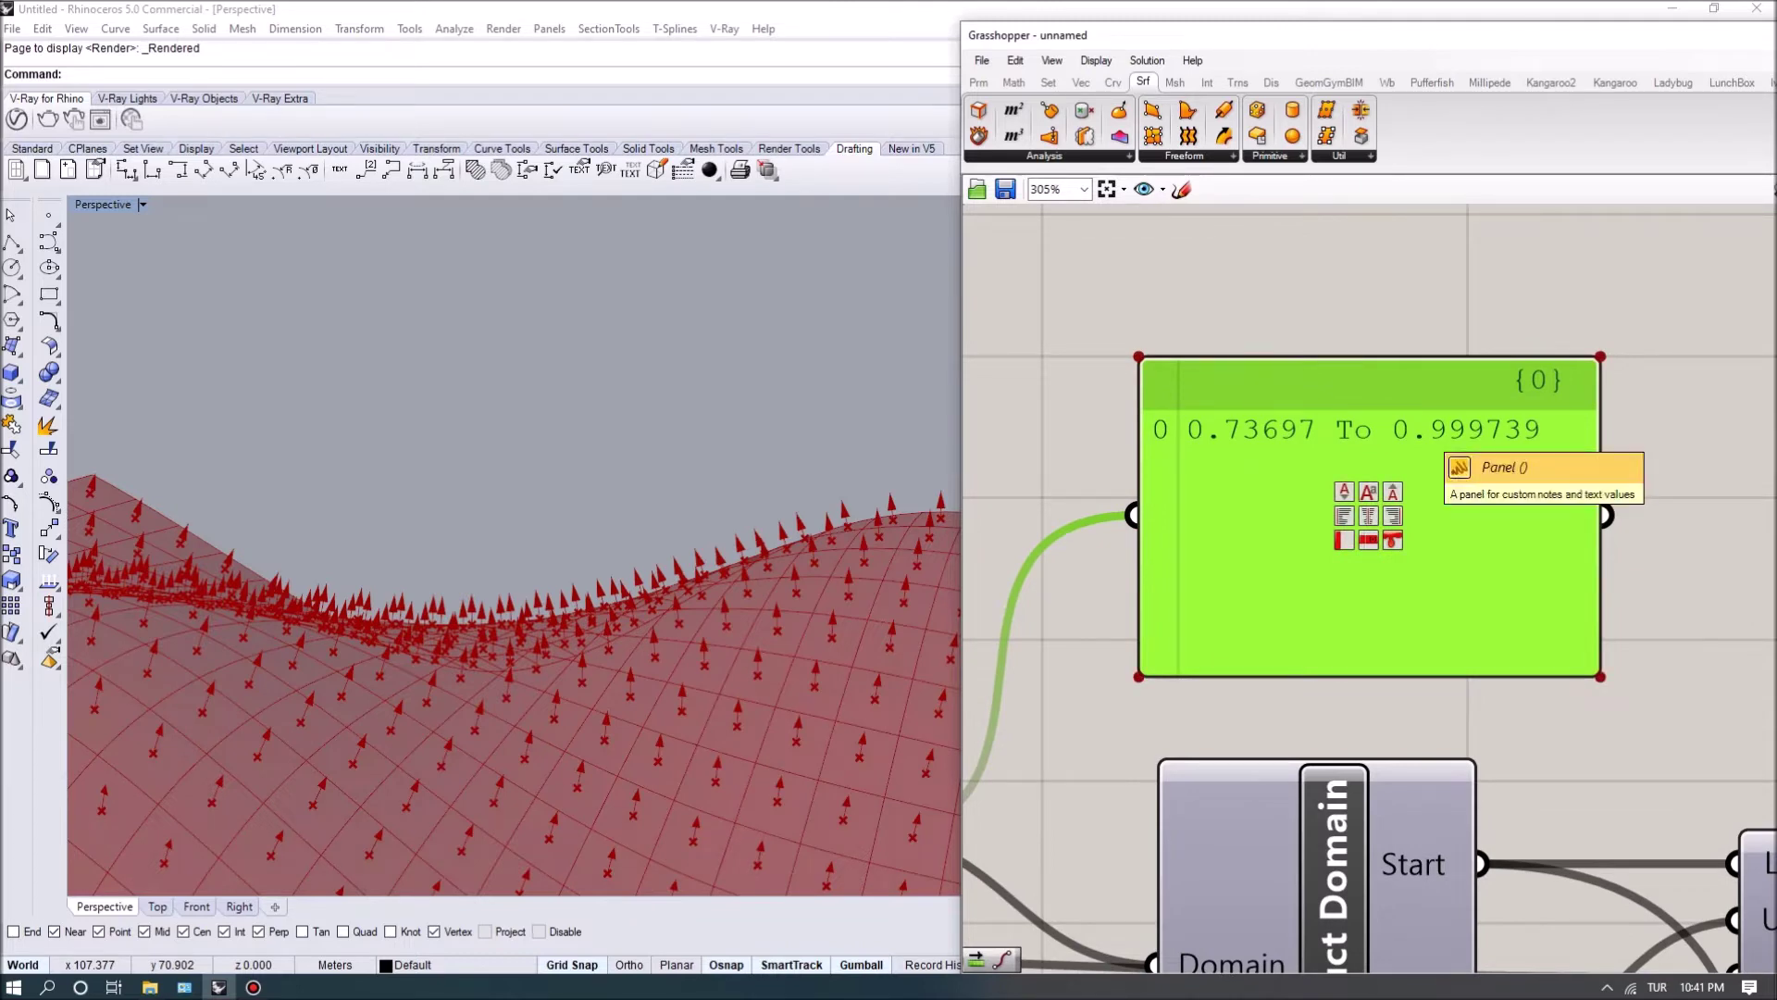
pyautogui.scroll(-5, 1435, 444)
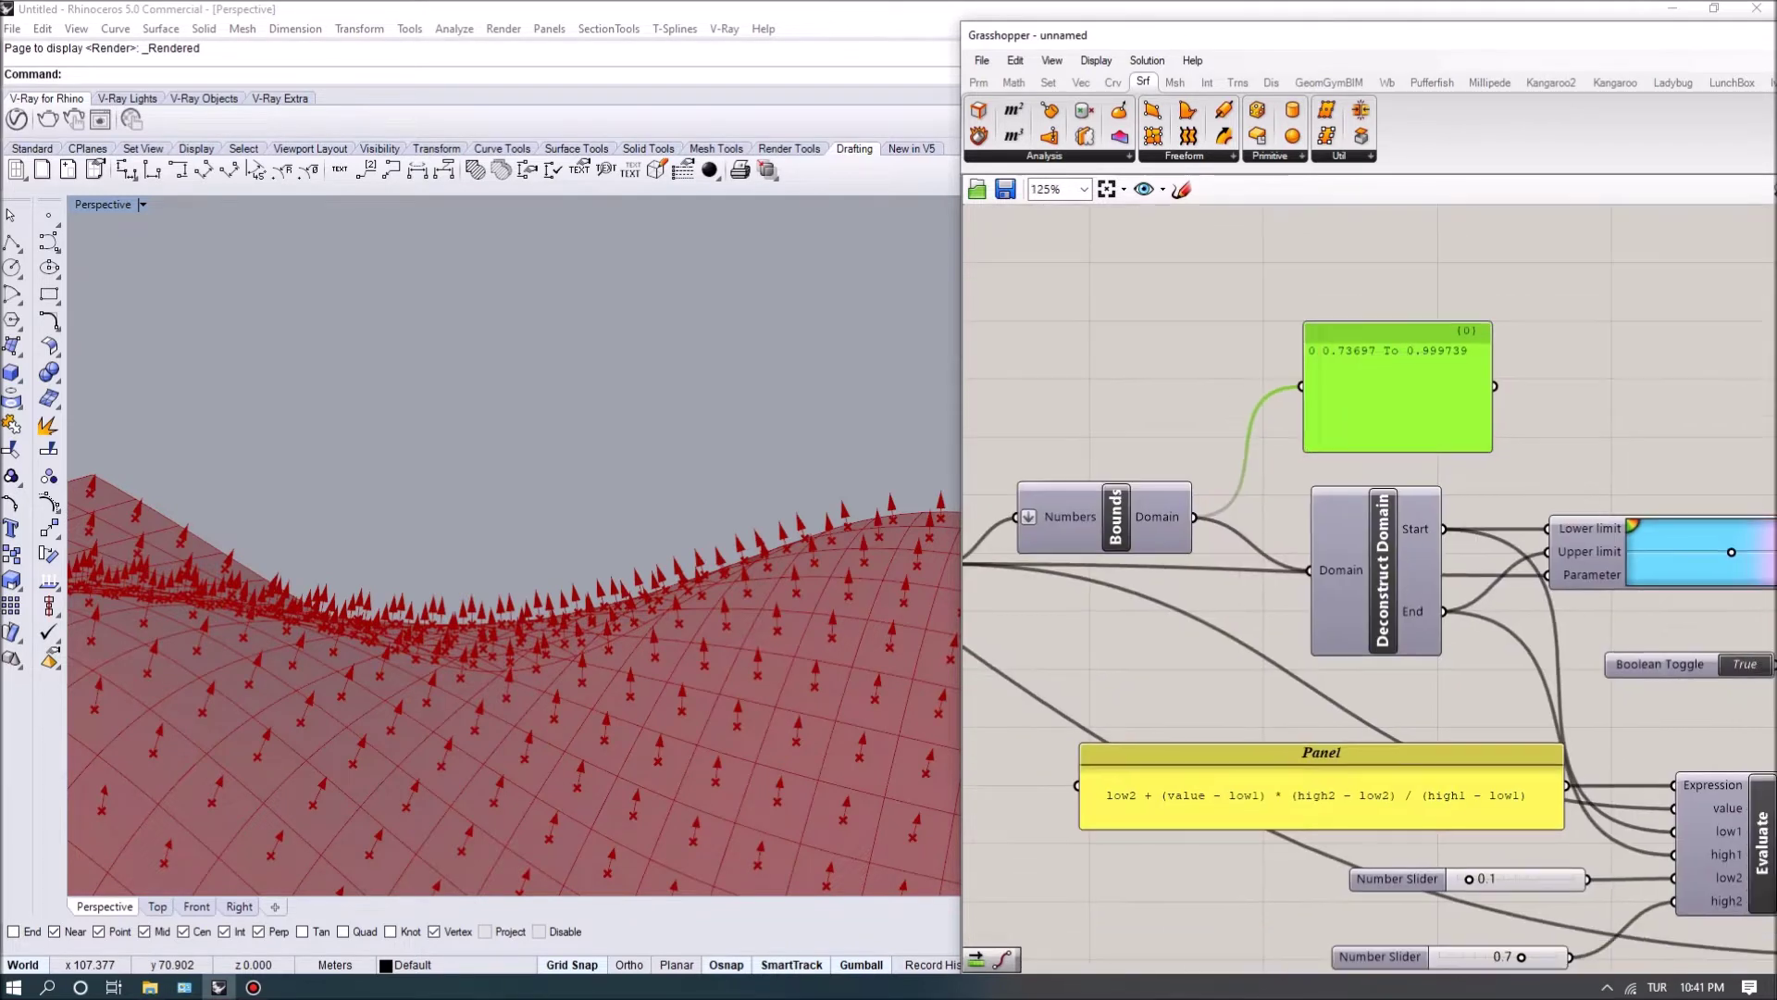
pyautogui.moveTo(1371, 519); pyautogui.dragTo(1329, 546, button='right')
pyautogui.scroll(3, 1370, 574)
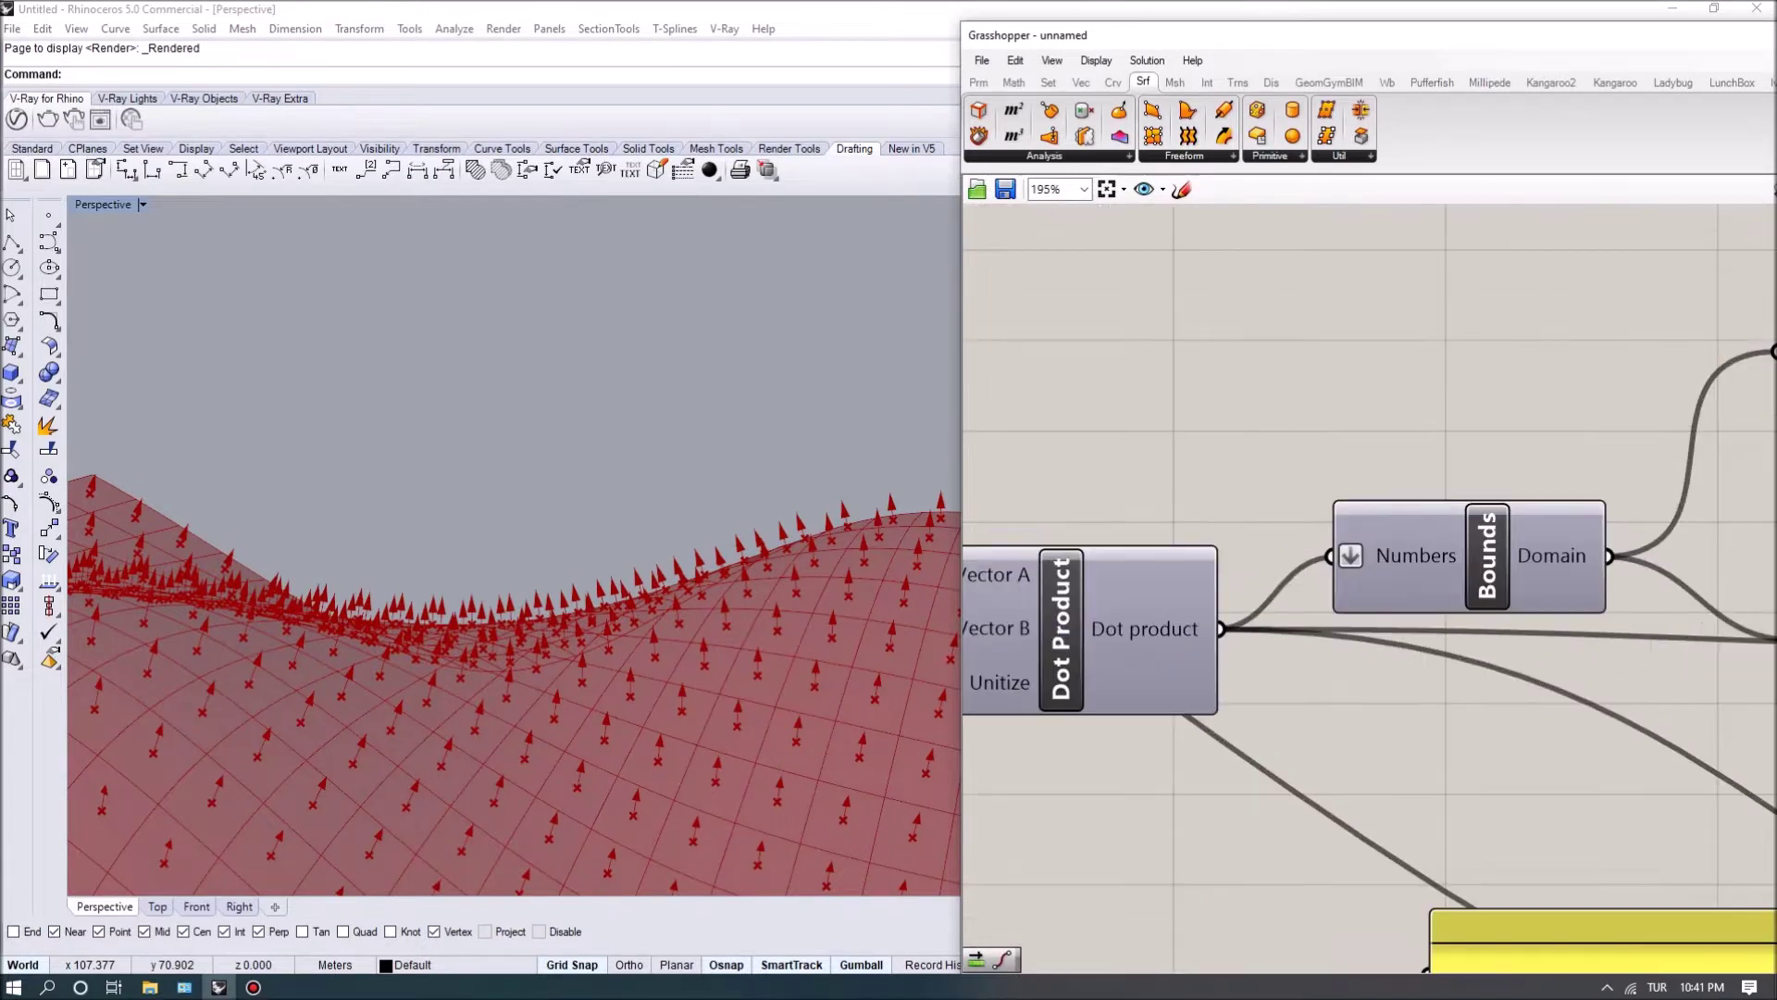
pyautogui.click(1444, 491)
pyautogui.scroll(-3, 1444, 500)
pyautogui.scroll(2, 1444, 500)
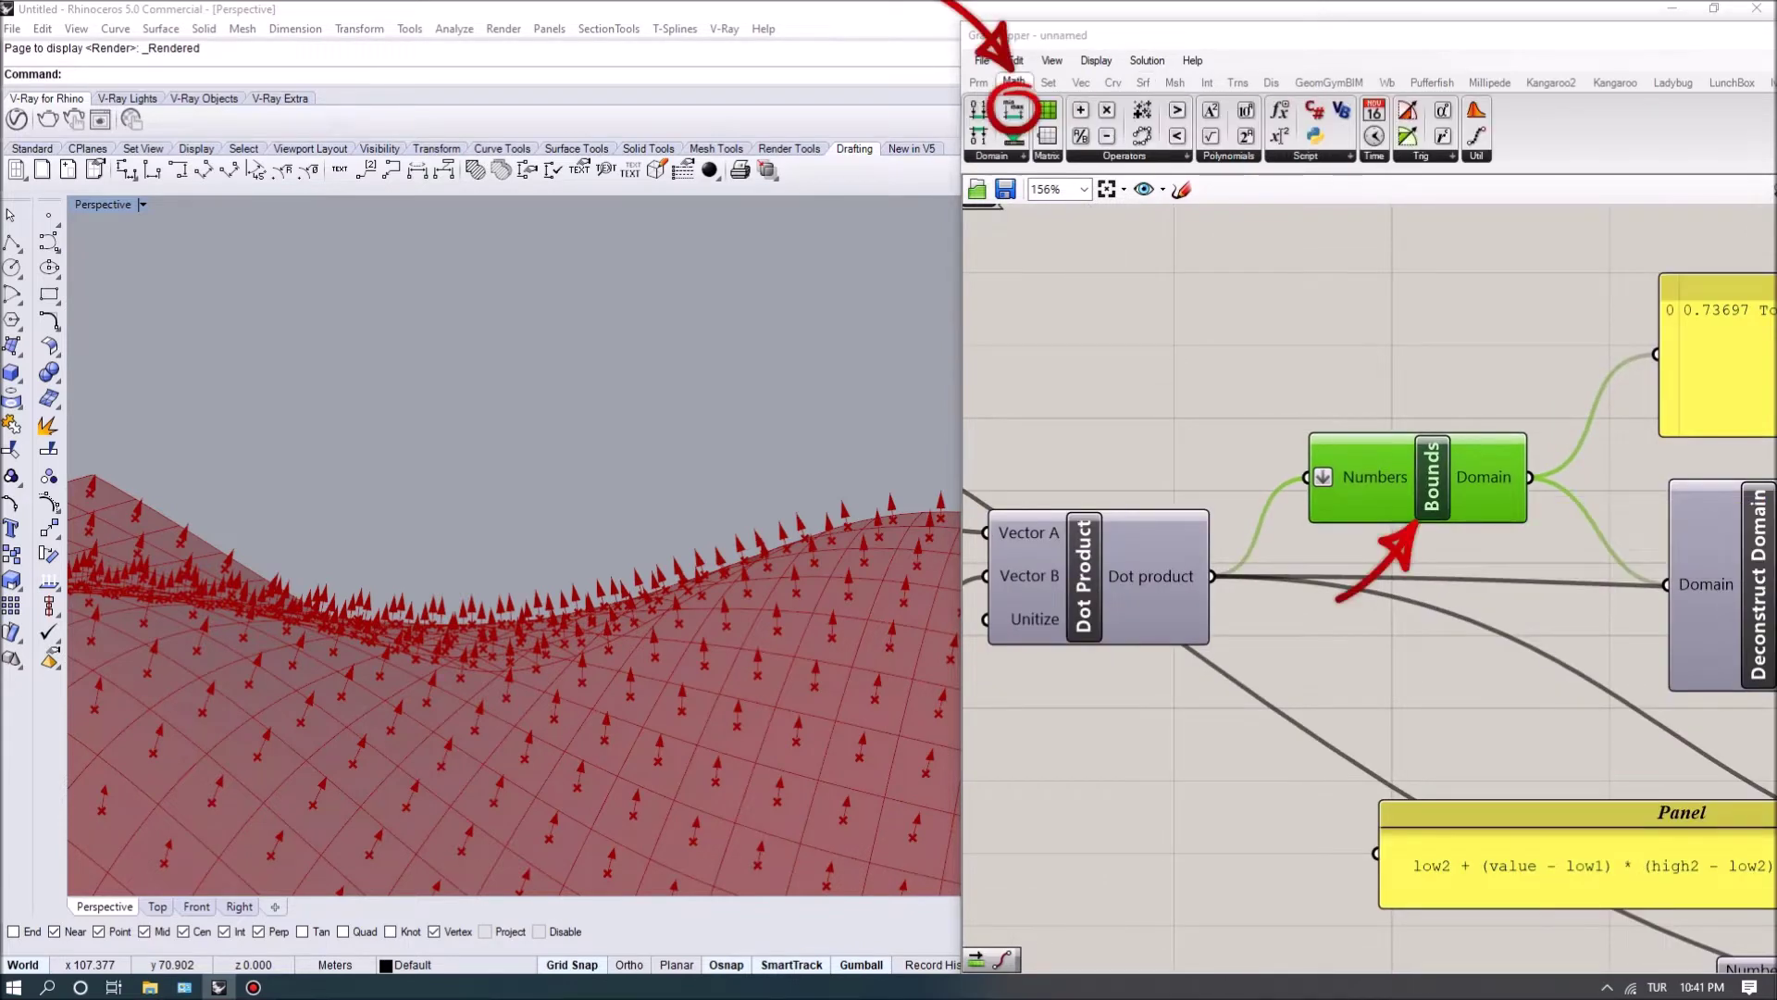
pyautogui.moveTo(1168, 581)
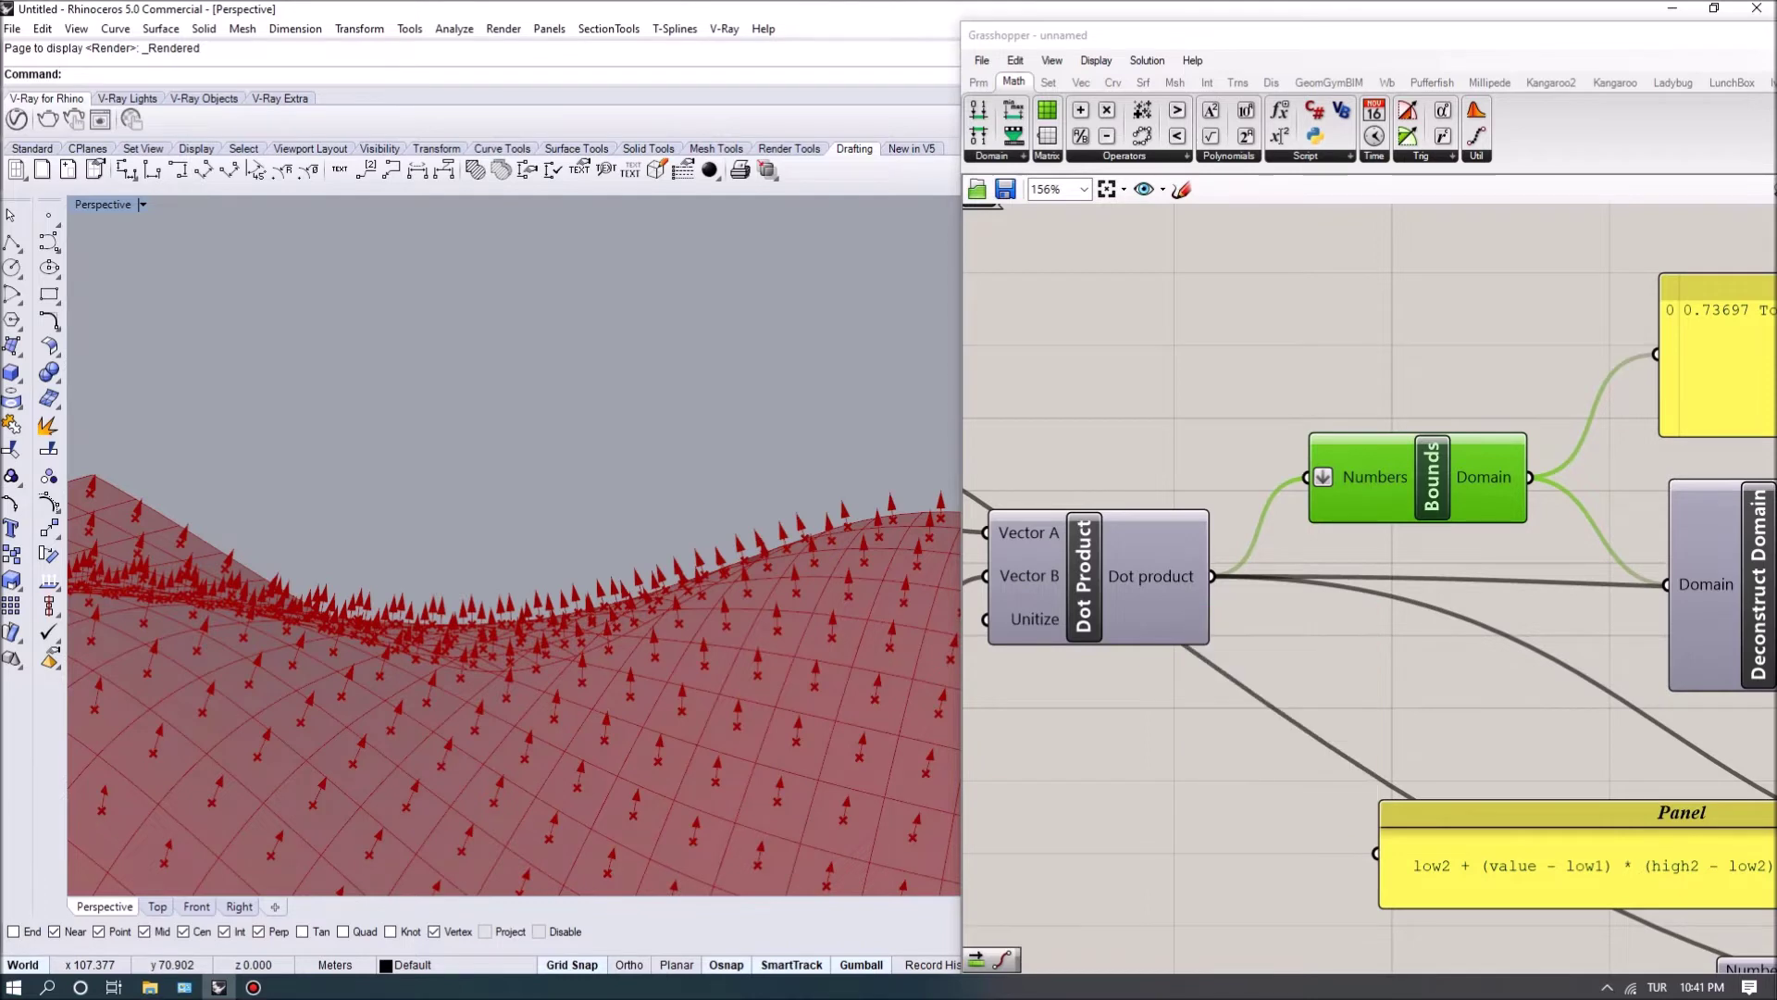
pyautogui.moveTo(1389, 278); pyautogui.dragTo(1075, 278, button='right')
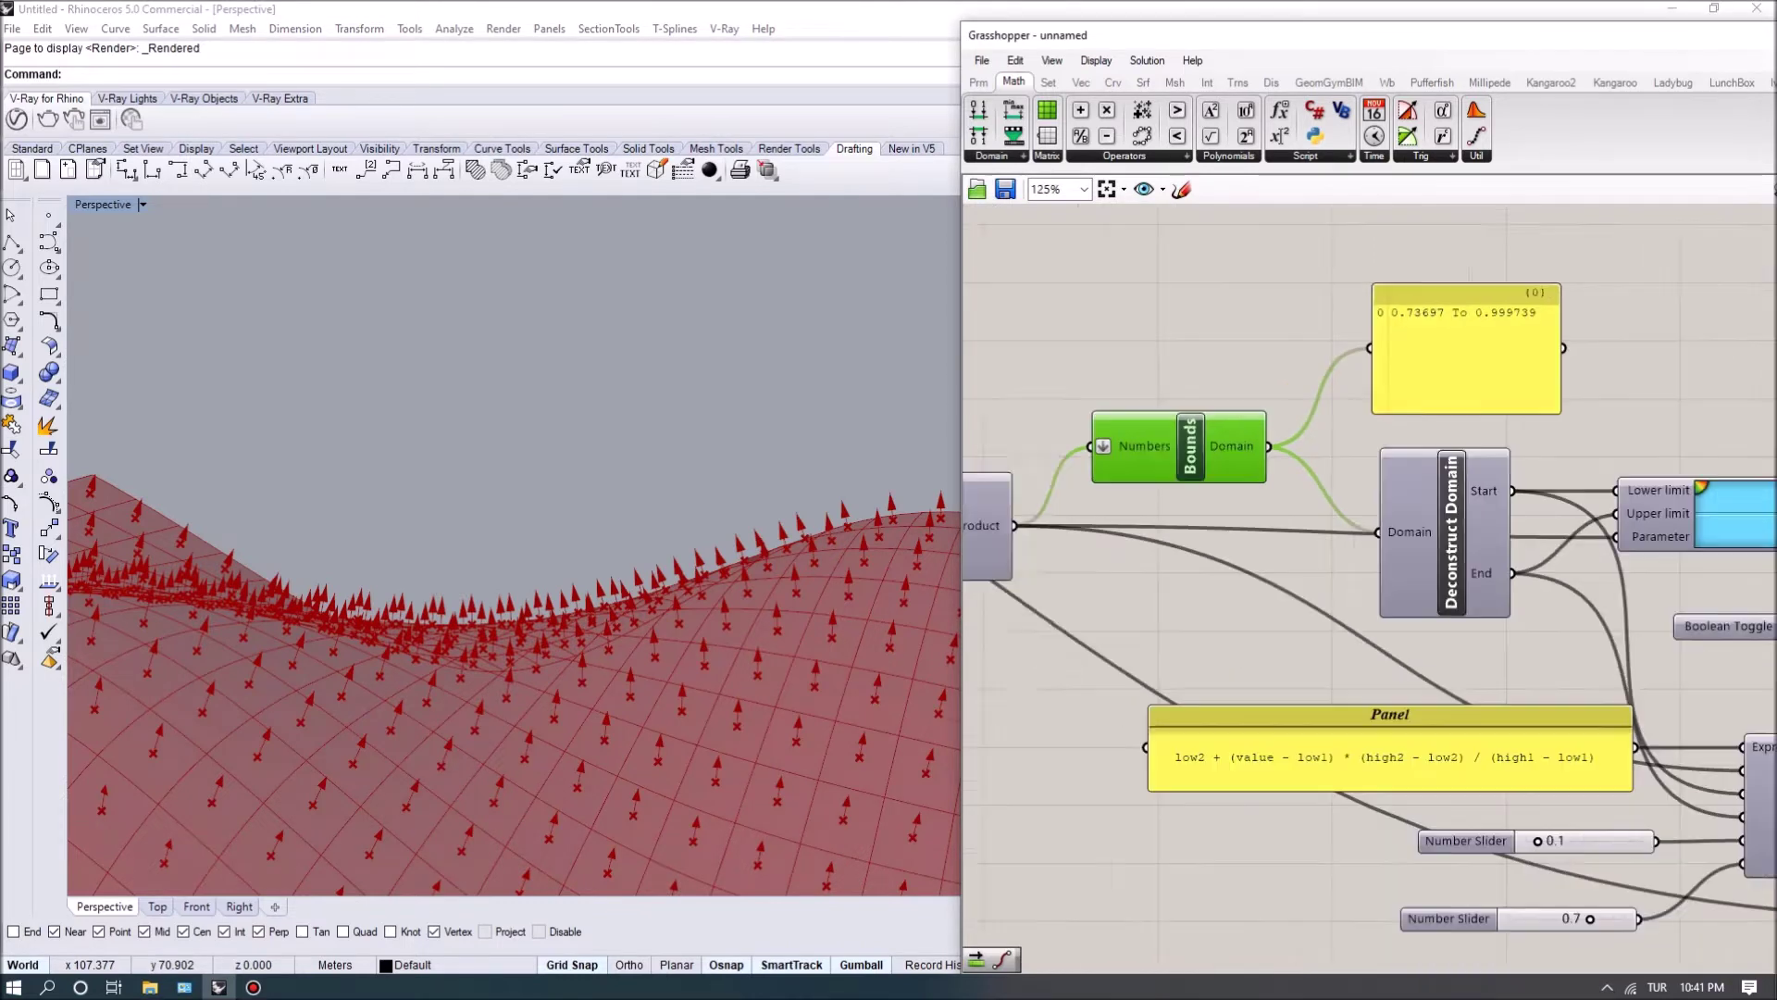
pyautogui.moveTo(1296, 241); pyautogui.dragTo(1224, 181, button='right')
pyautogui.click(1365, 555)
pyautogui.moveTo(1389, 278); pyautogui.dragTo(1292, 274, button='right')
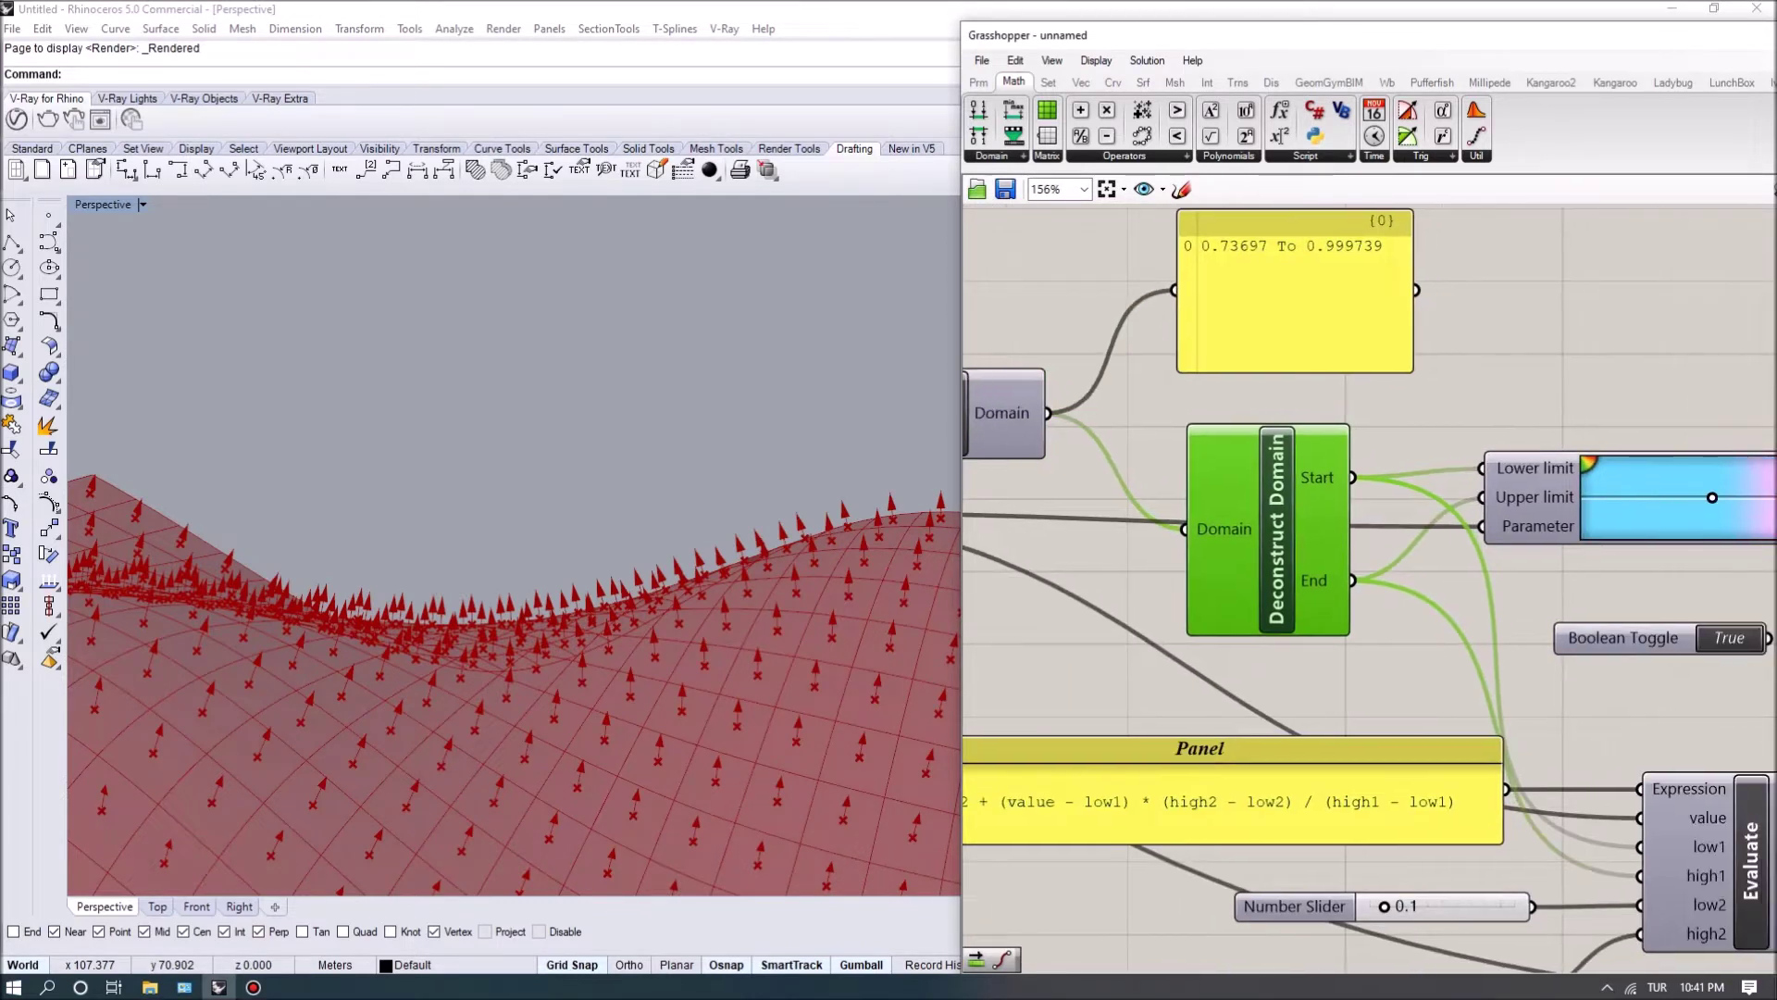
pyautogui.moveTo(1629, 519); pyautogui.dragTo(1722, 505)
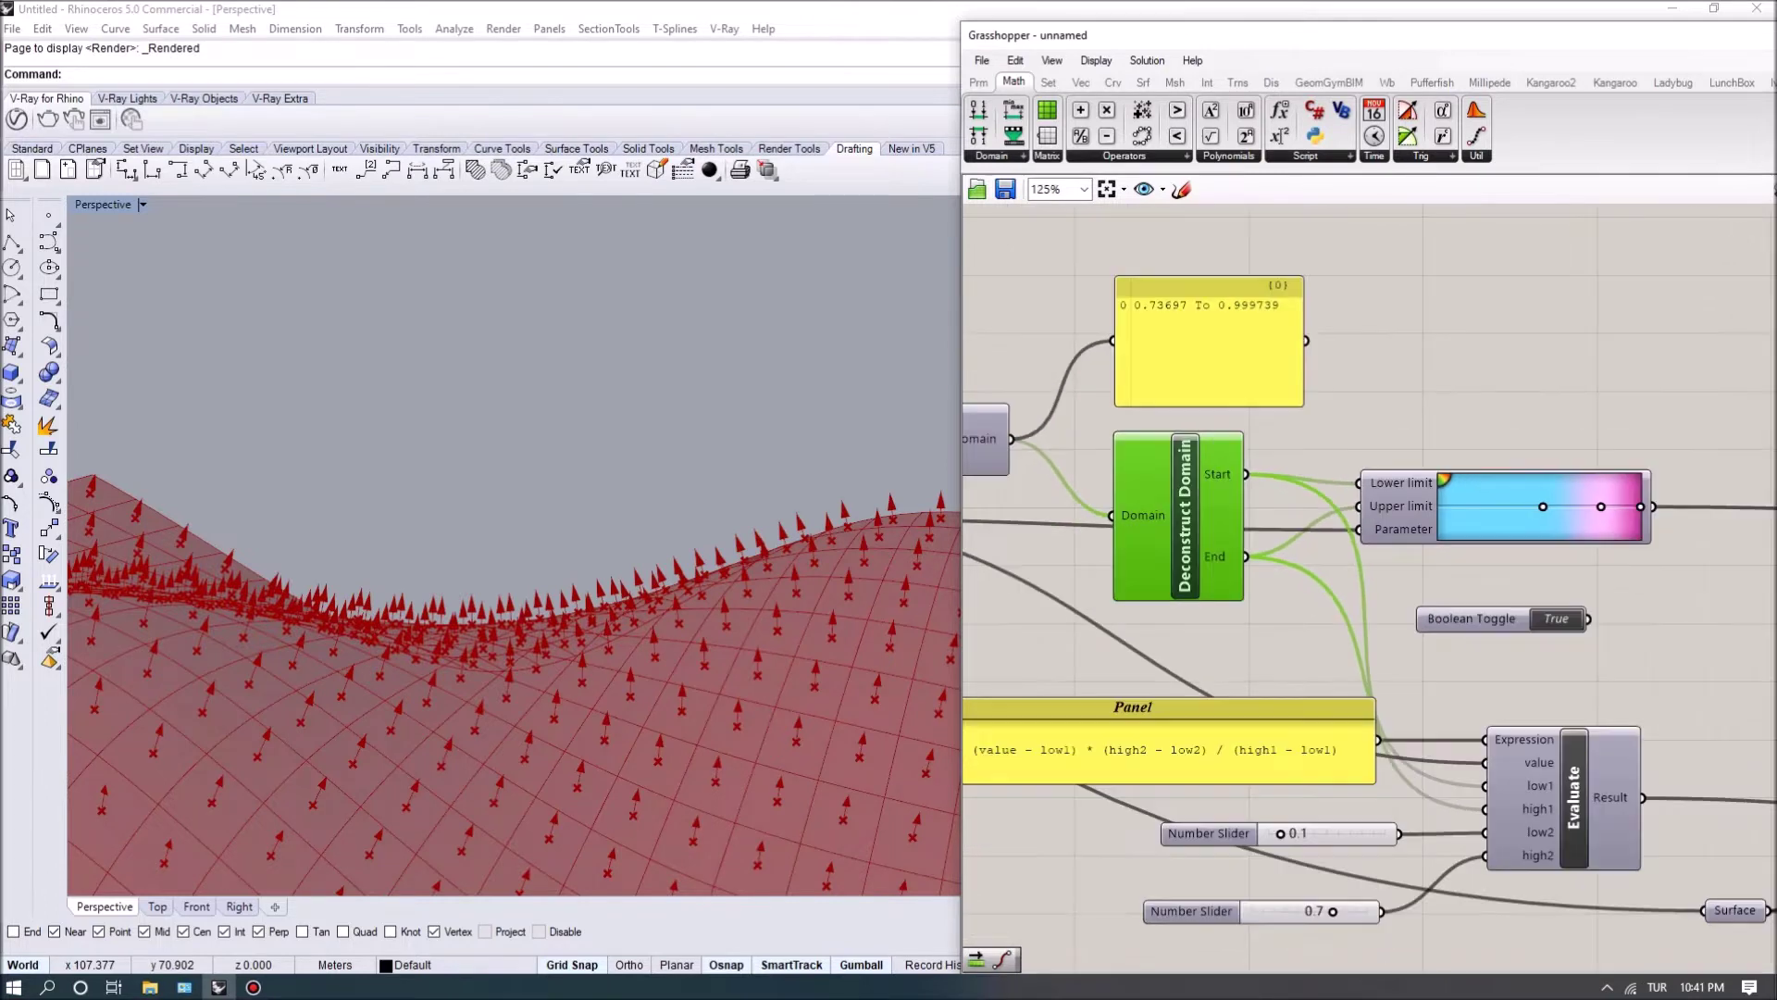
pyautogui.scroll(2, 1722, 389)
pyautogui.scroll(-4, 1310, 426)
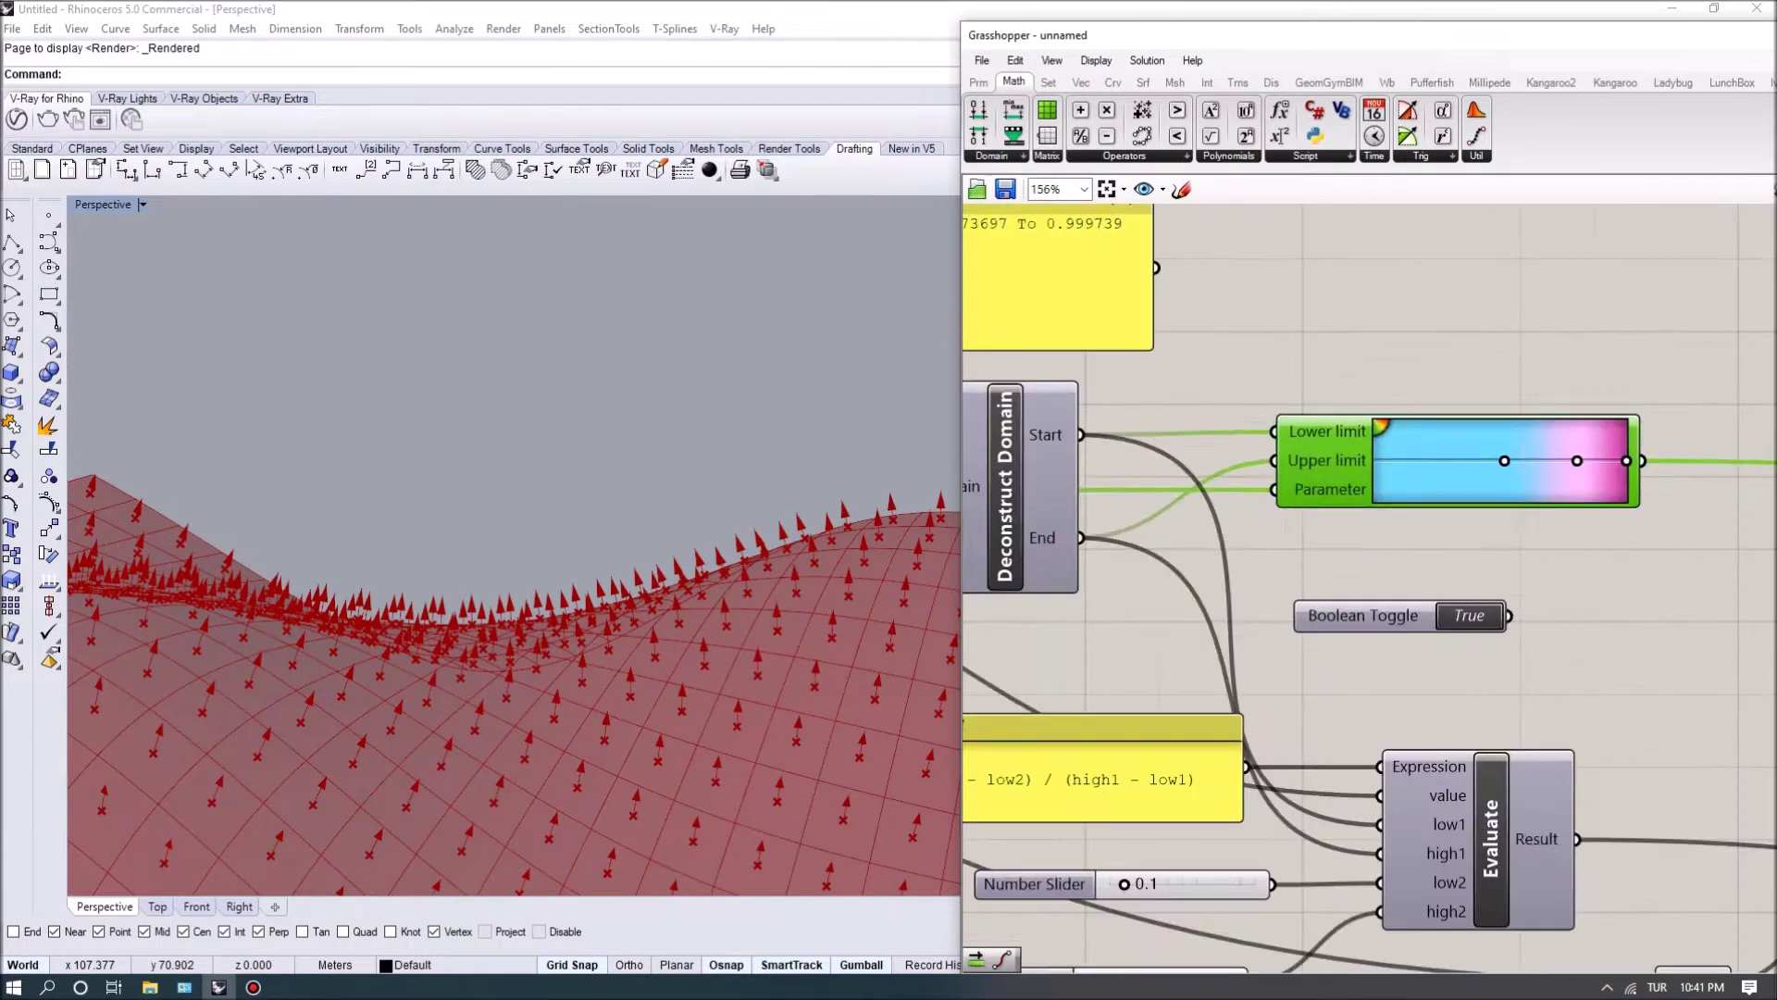
pyautogui.moveTo(1666, 463); pyautogui.dragTo(1375, 608, button='right')
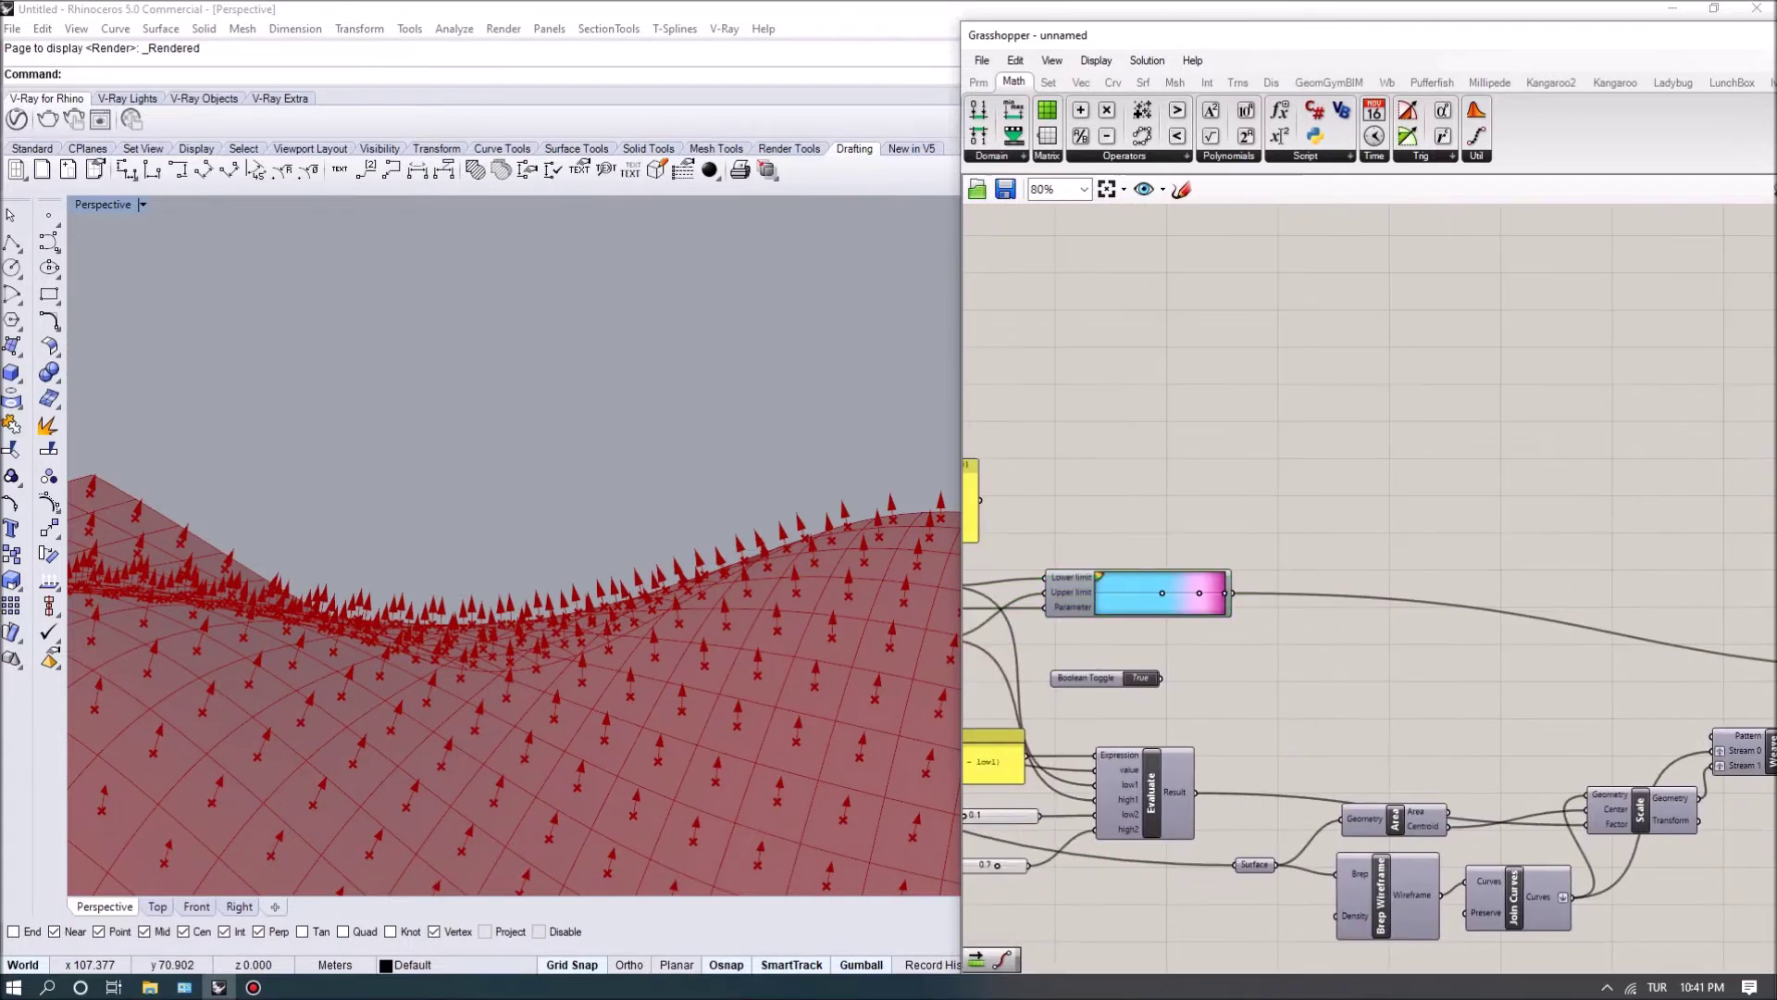
# Step: Place a Custom Preview component by searching 'cust' on the canvas
pyautogui.doubleClick(1327, 529)
pyautogui.write('custrom')
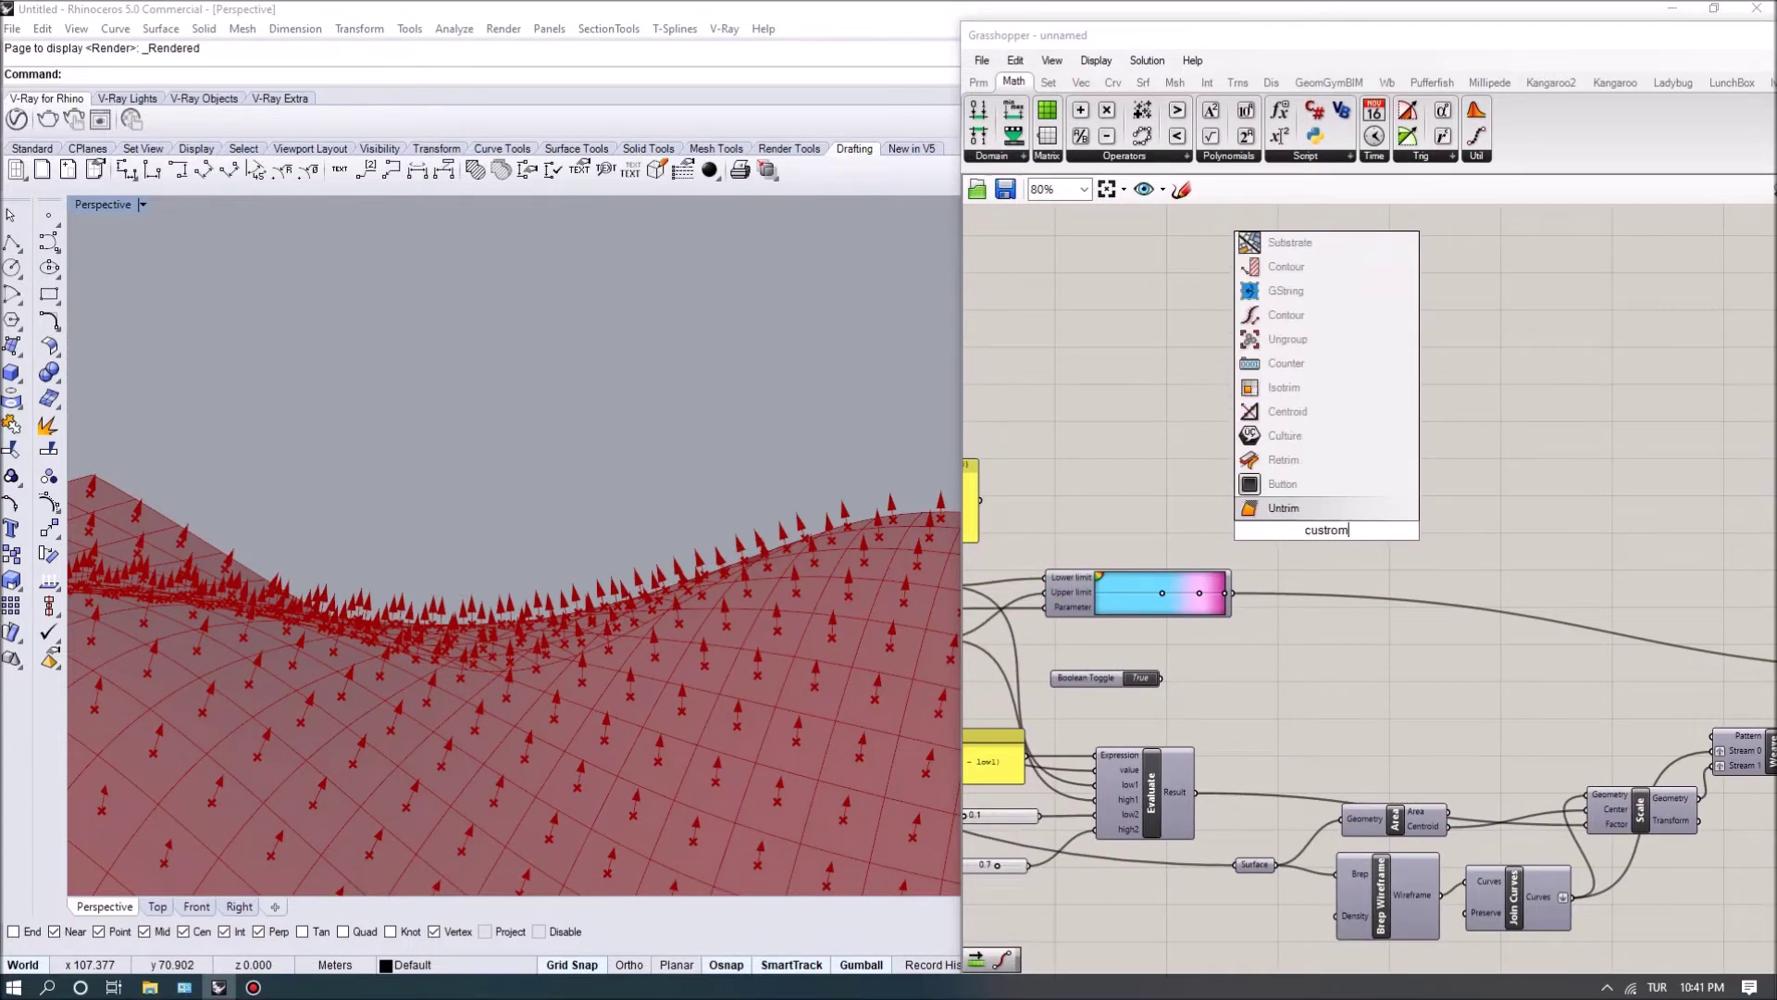
pyautogui.press('Up')
pyautogui.press('Up')
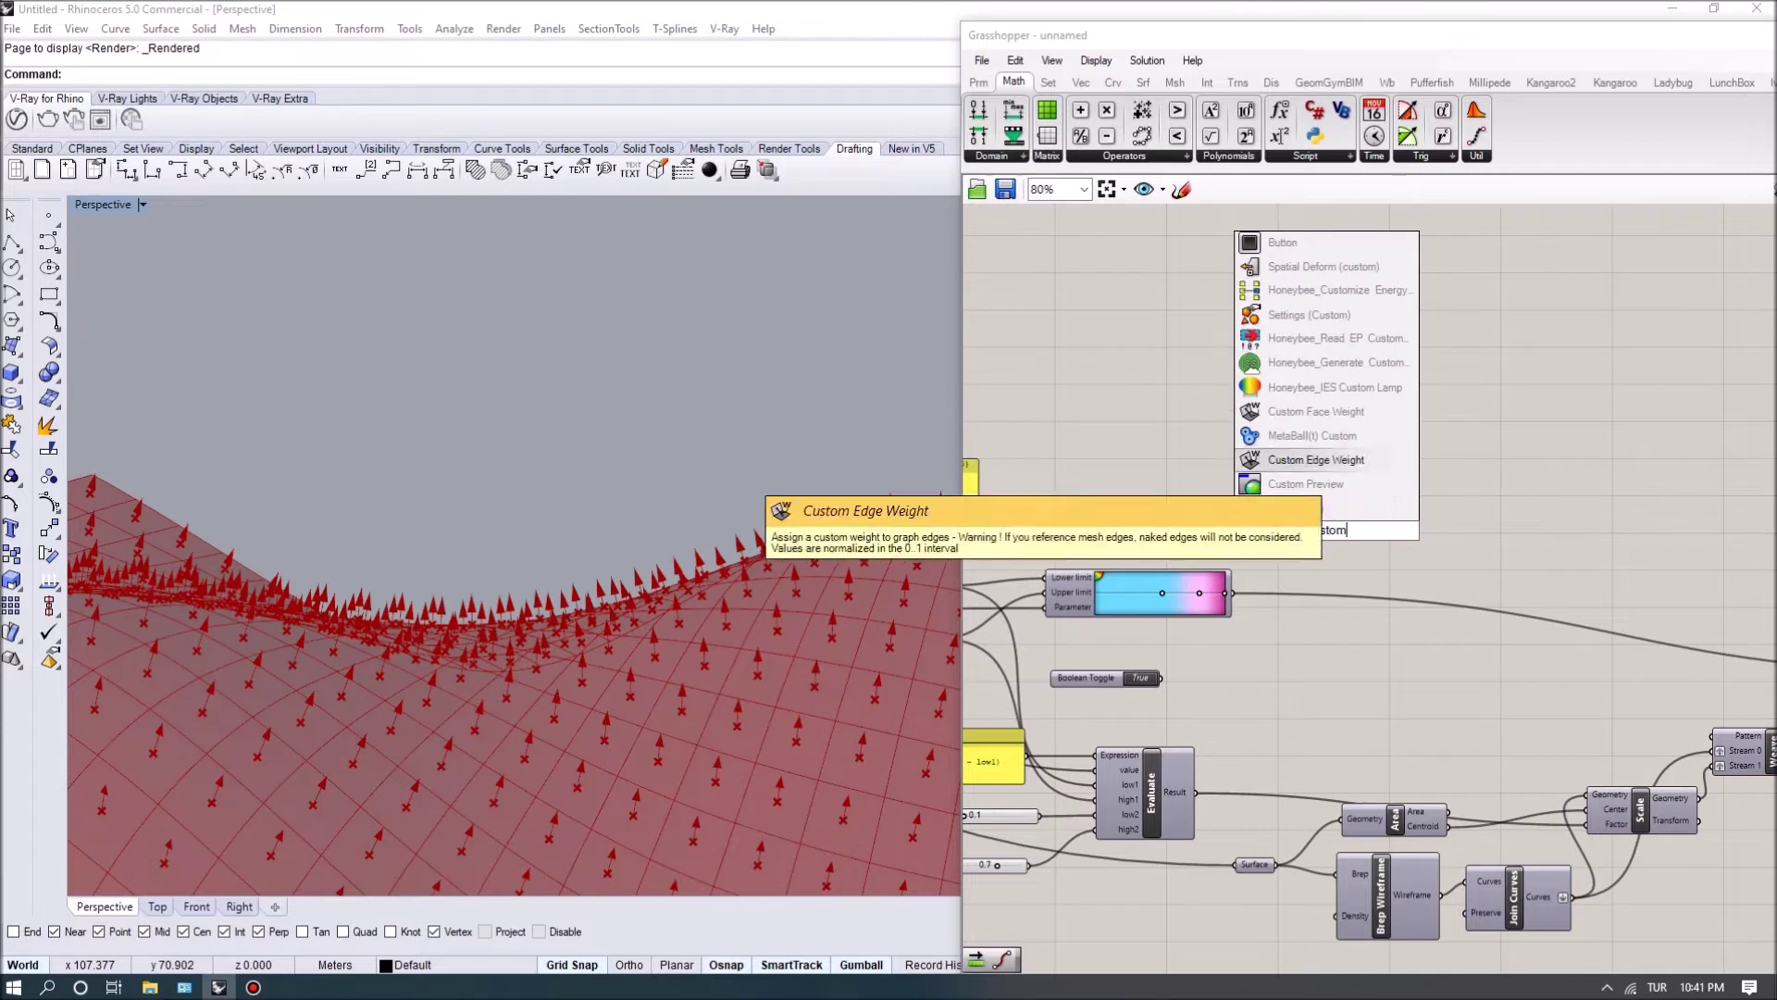
pyautogui.press('Down')
pyautogui.press('Return')
# Step: Pan across the gradient, Evaluate Surface and Dot Product components
pyautogui.scroll(2, 1370, 574)
pyautogui.scroll(-2, 1370, 574)
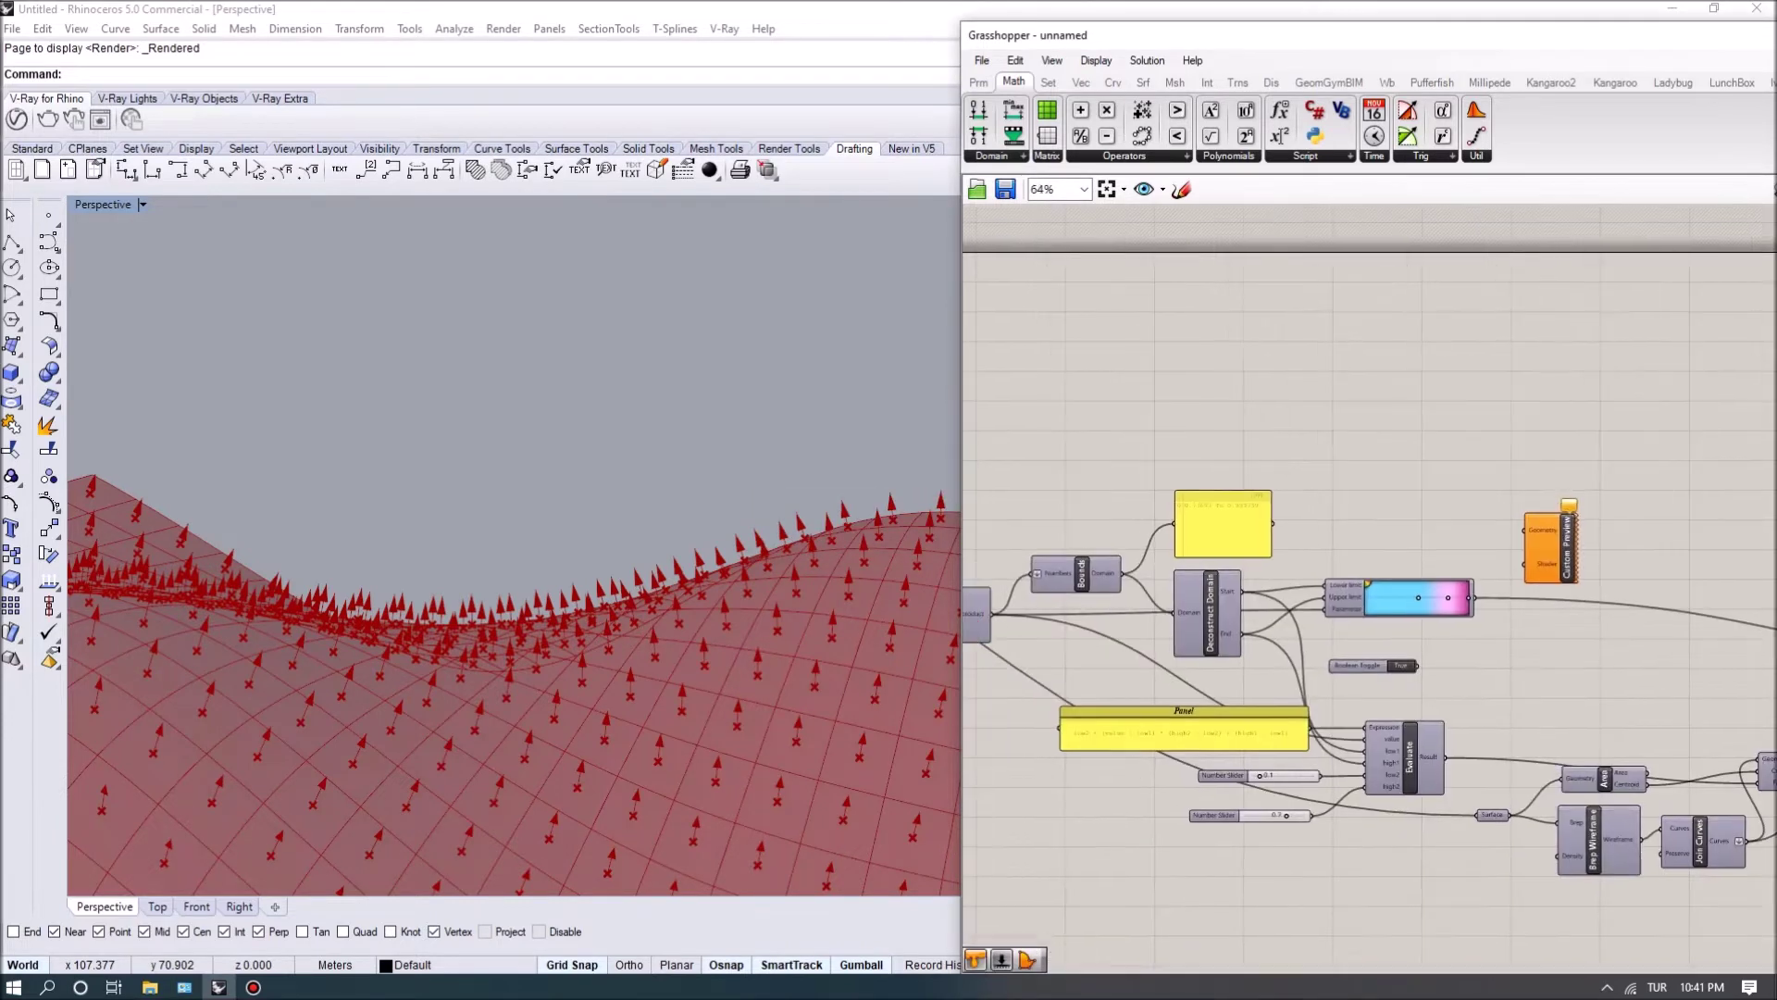
pyautogui.scroll(2, 1241, 574)
pyautogui.moveTo(1573, 601); pyautogui.dragTo(1481, 599, button='right')
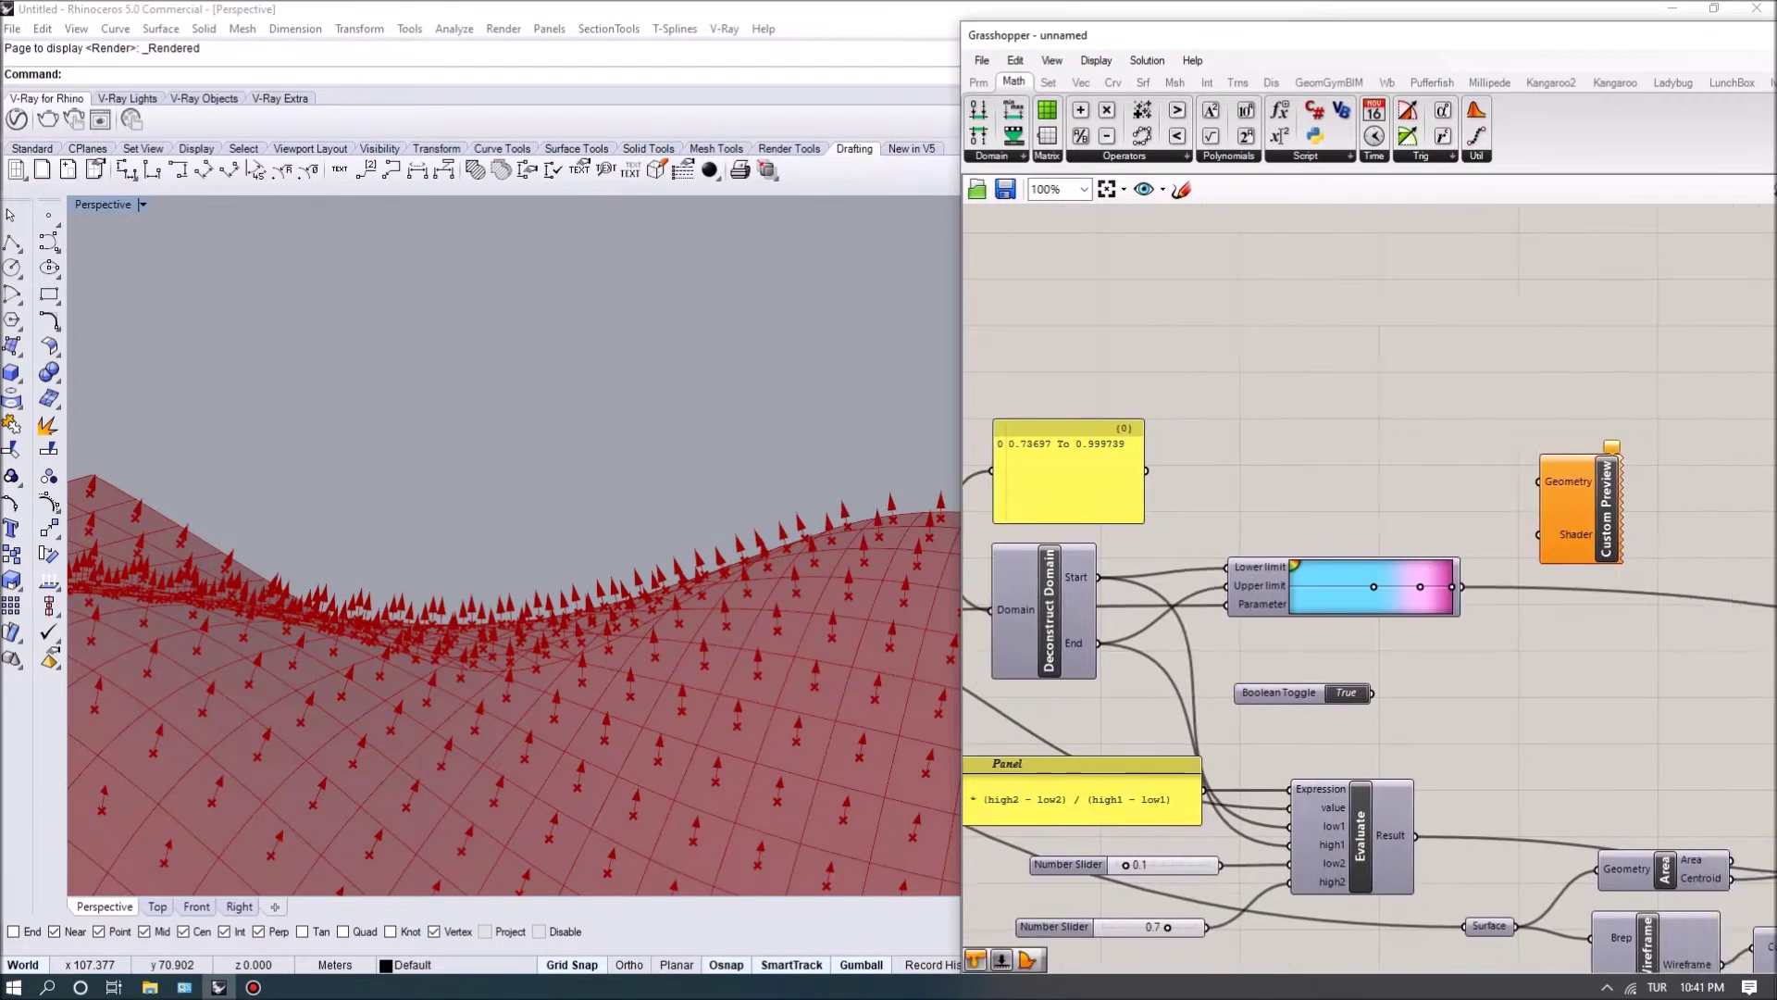
pyautogui.scroll(2, 1490, 602)
pyautogui.scroll(-3, 1490, 602)
pyautogui.moveTo(1204, 463); pyautogui.dragTo(1739, 702, button='right')
pyautogui.scroll(3, 972, 509)
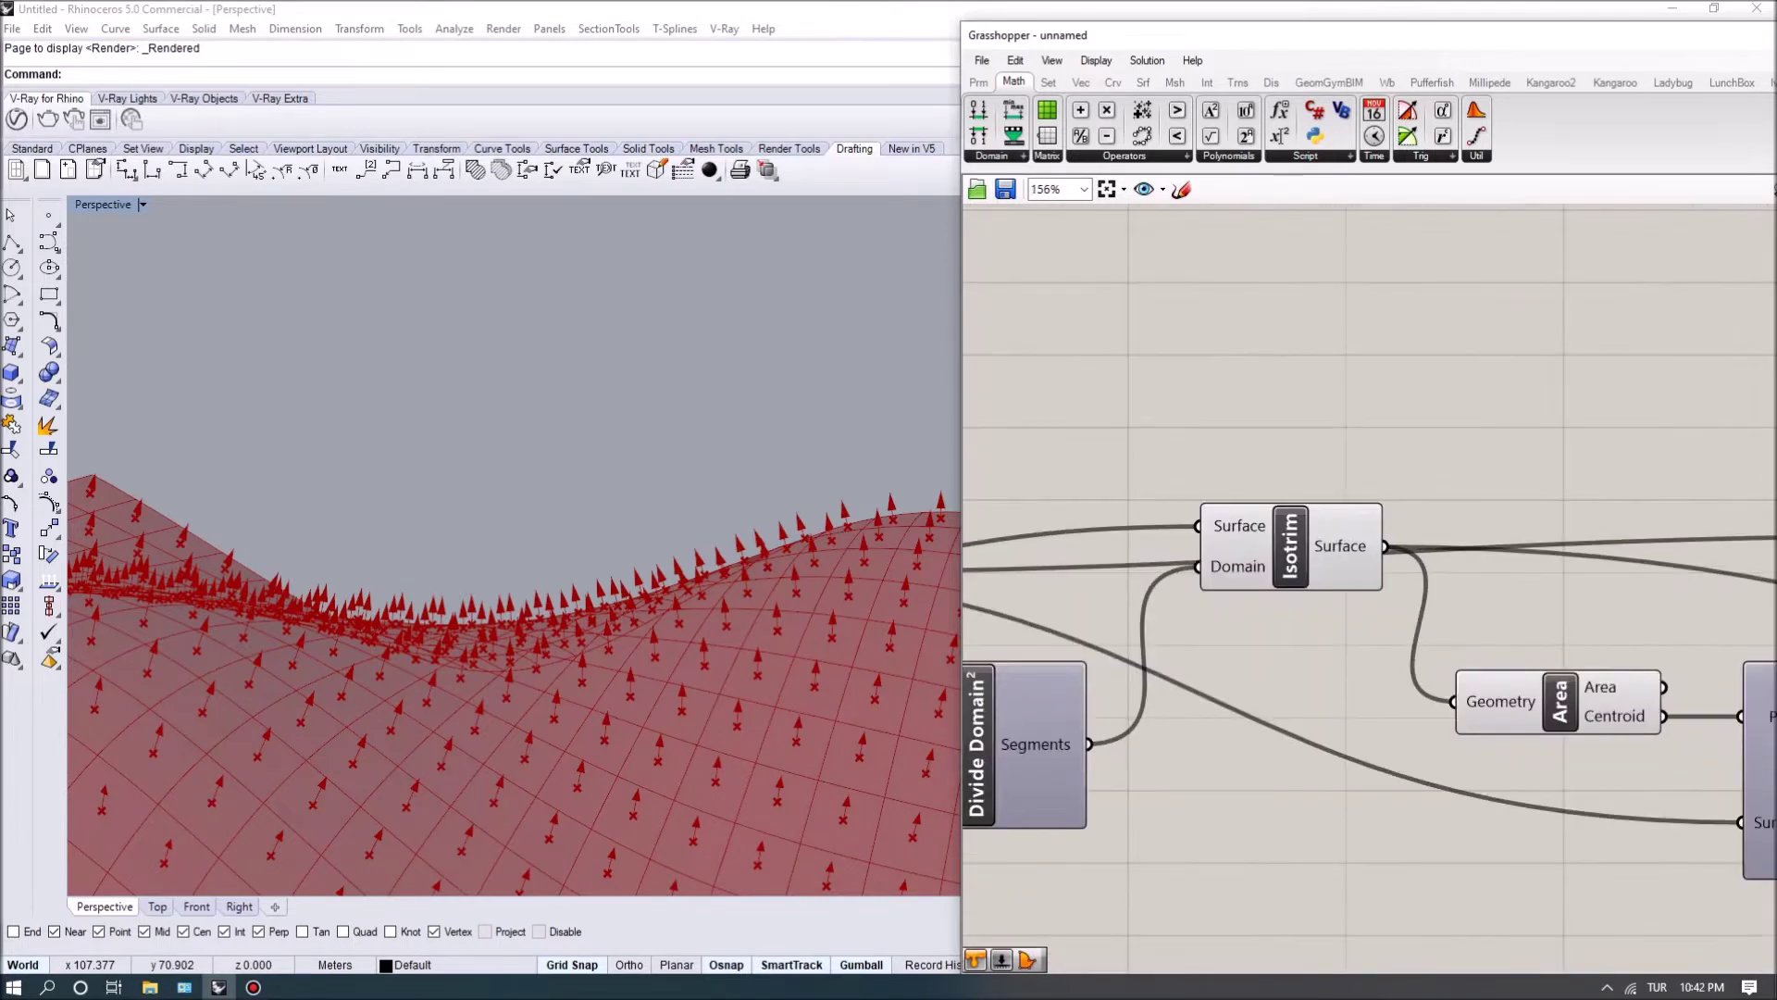
pyautogui.scroll(-4, 1370, 574)
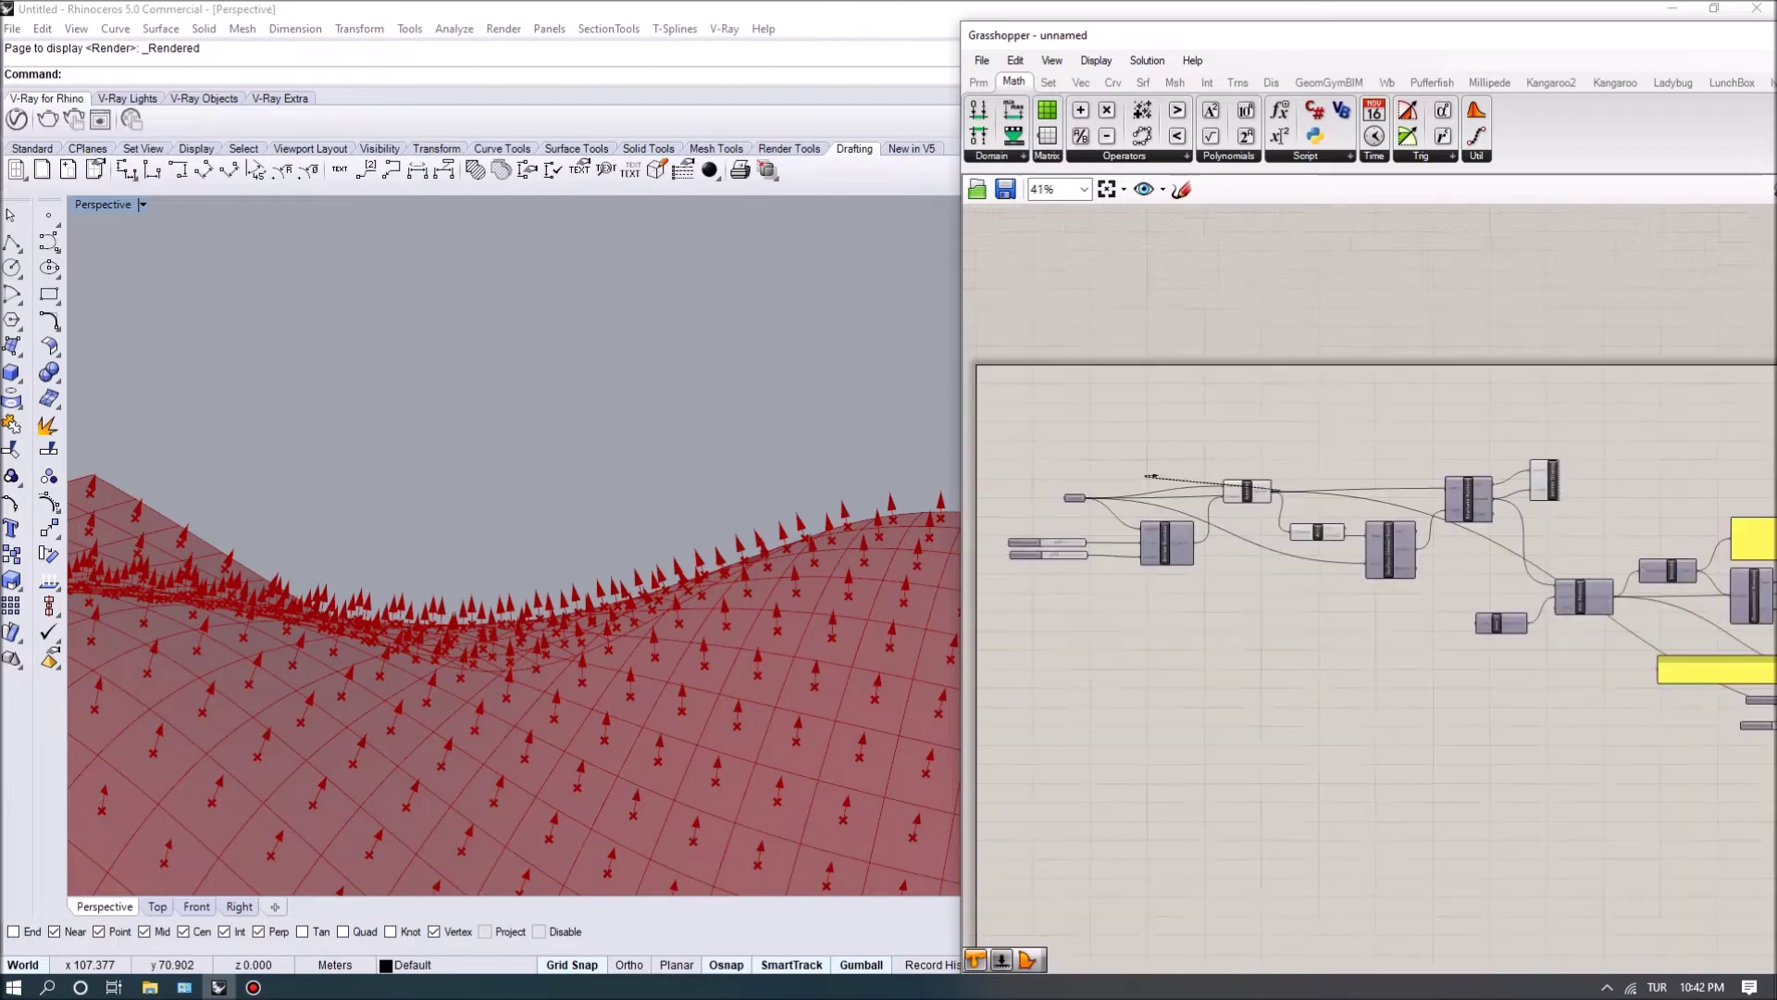
pyautogui.scroll(2, 1370, 574)
pyautogui.click(1388, 371)
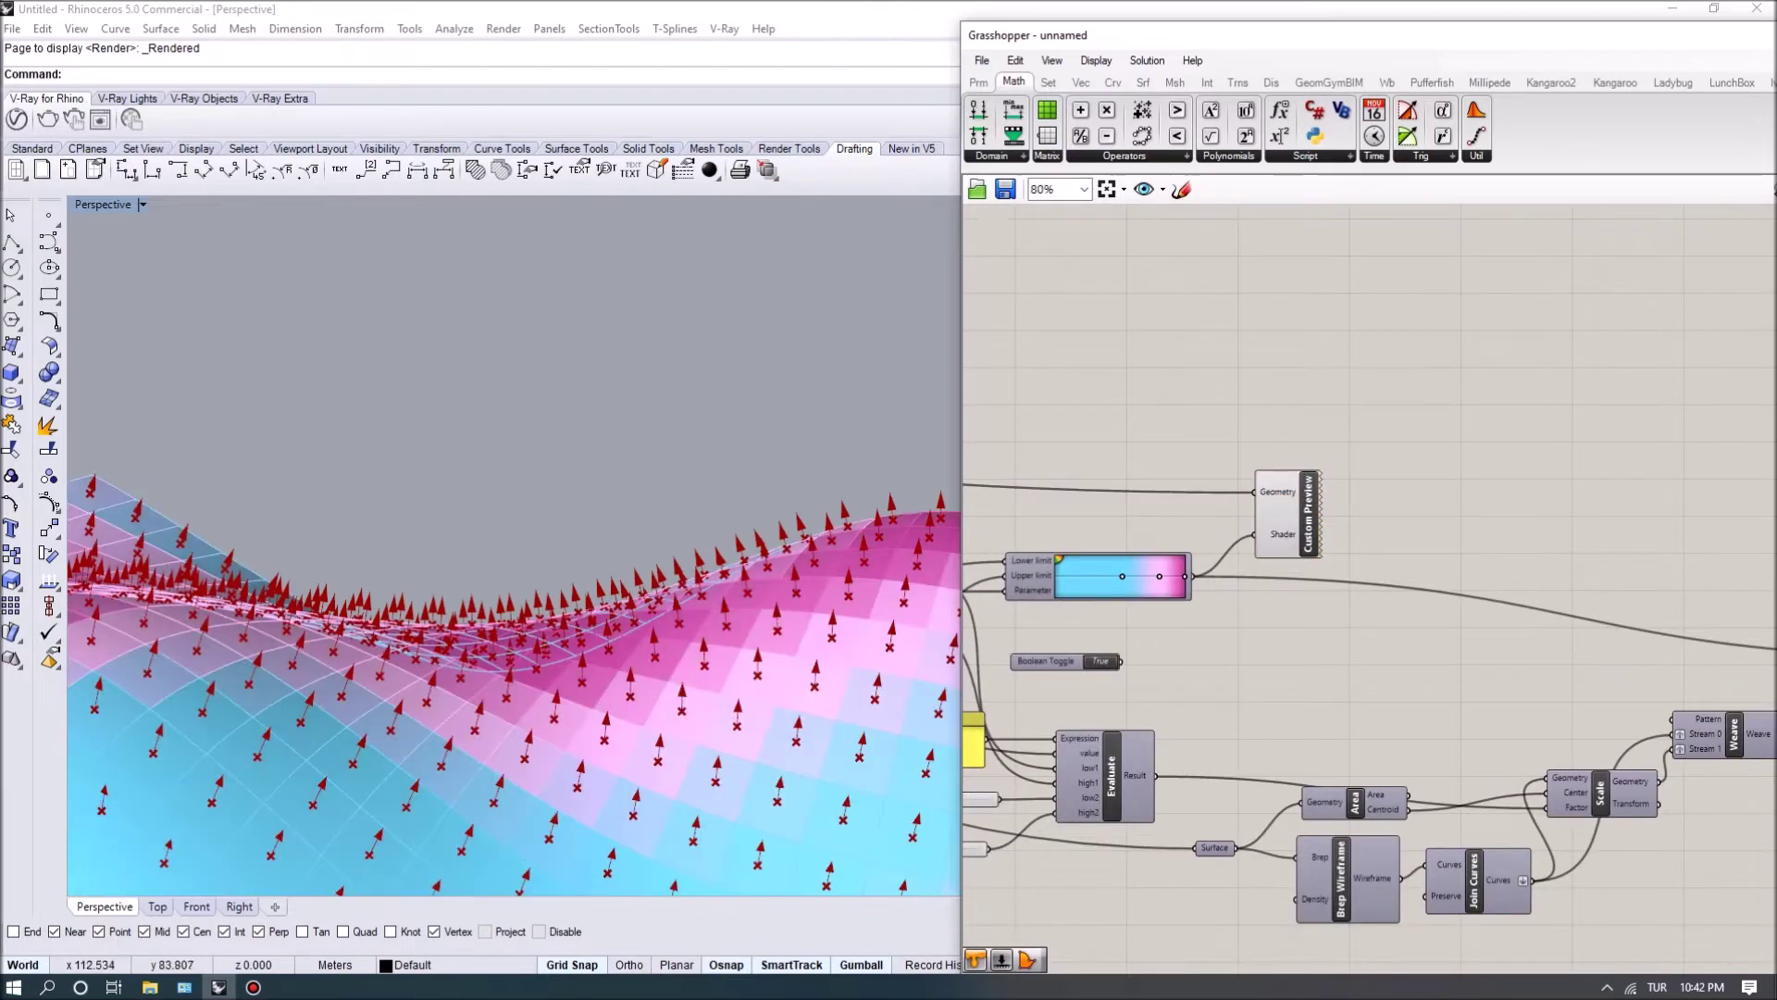
pyautogui.moveTo(389, 638); pyautogui.dragTo(848, 588, button='right')
pyautogui.scroll(3, 555, 556)
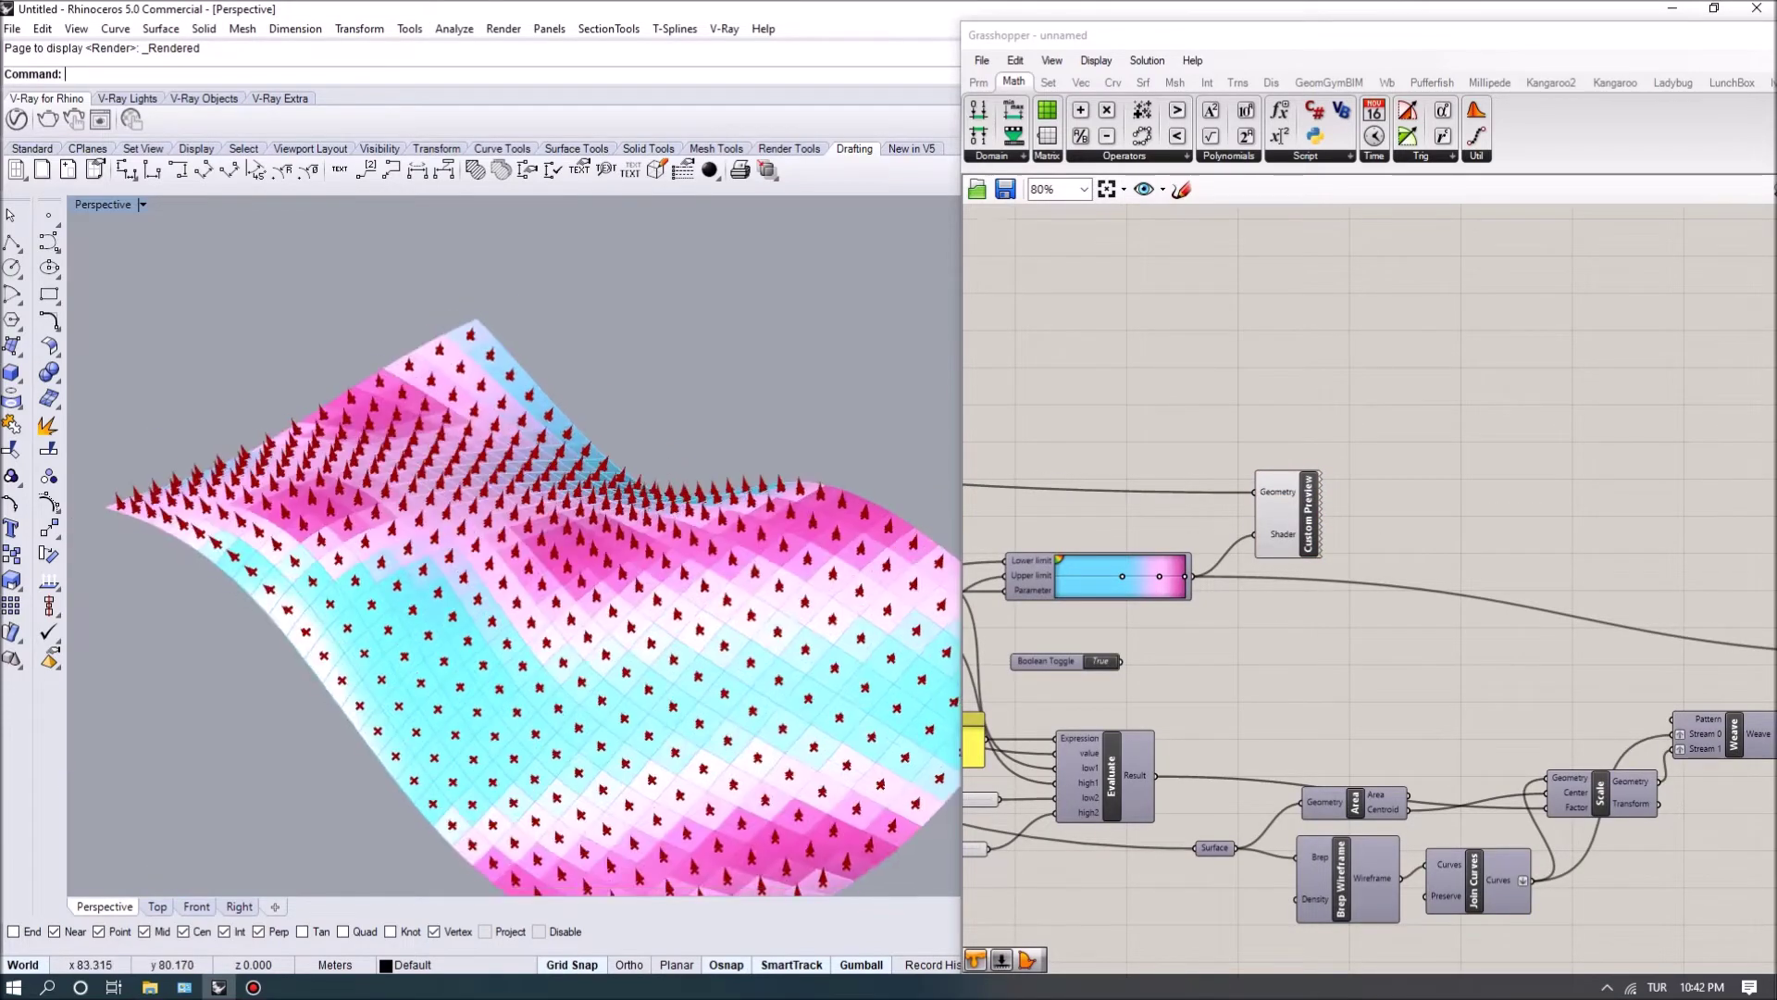
pyautogui.moveTo(556, 555); pyautogui.dragTo(518, 518, button='right')
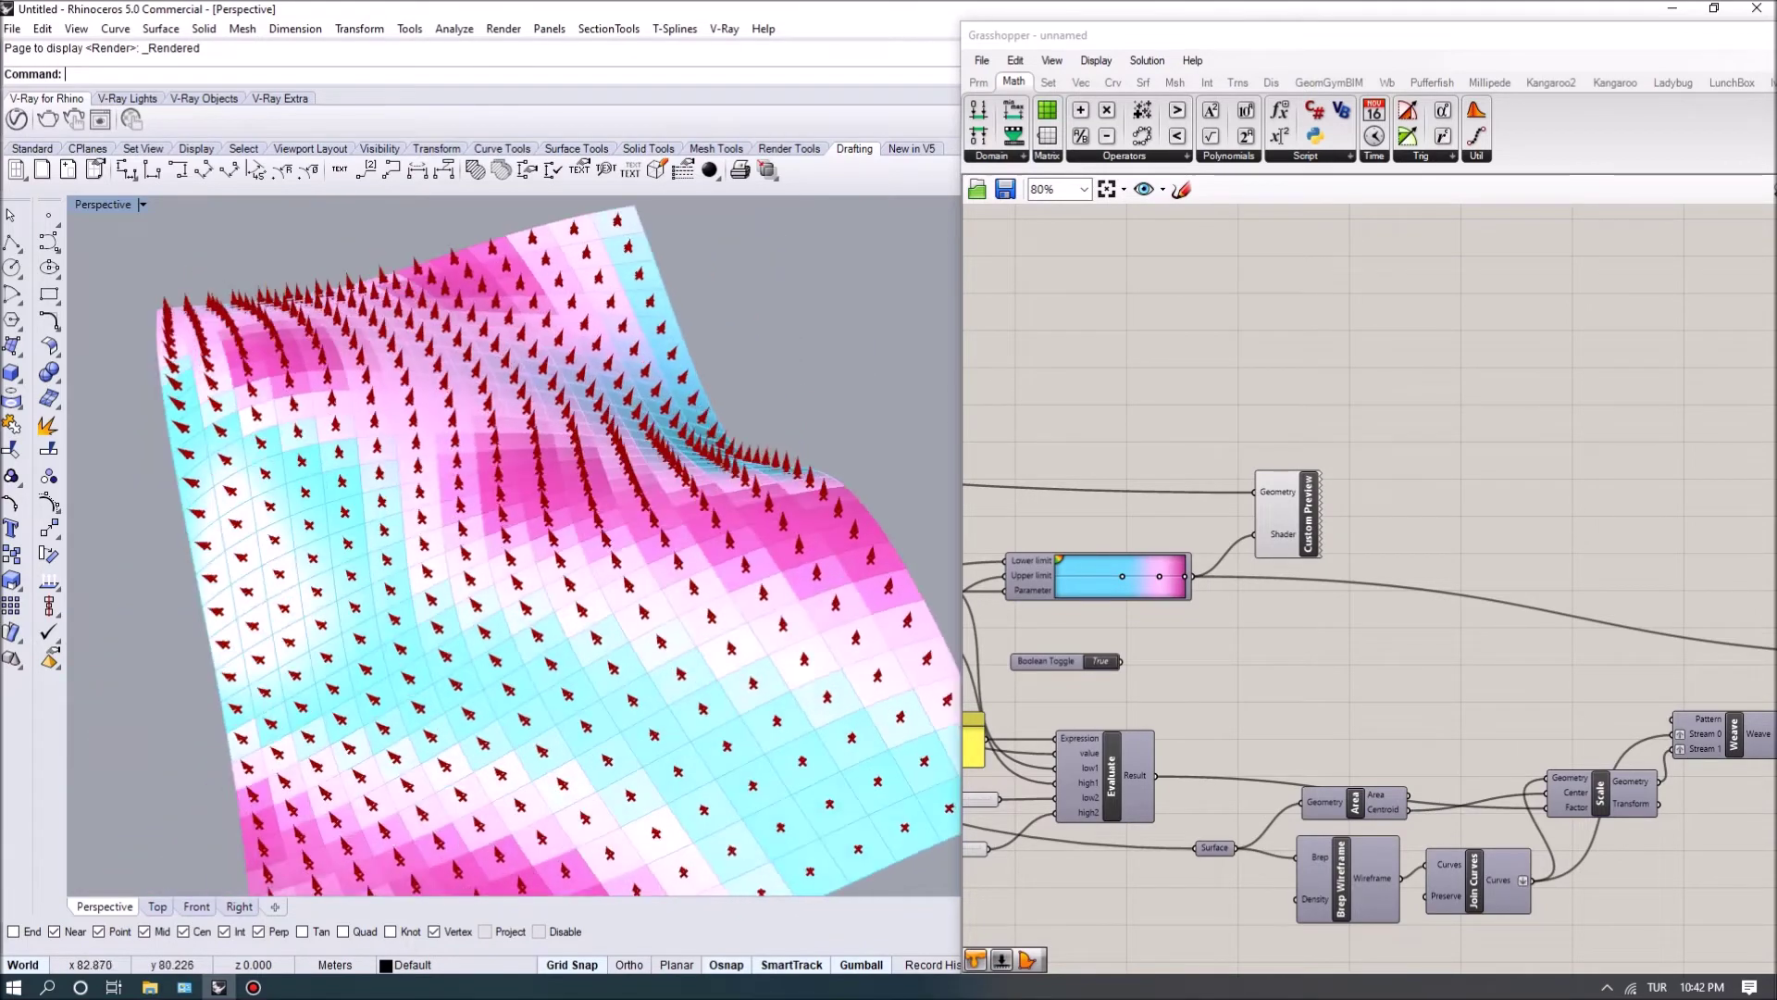
pyautogui.scroll(2, 514, 546)
pyautogui.scroll(-3, 513, 546)
pyautogui.moveTo(518, 518); pyautogui.dragTo(537, 408, button='right')
pyautogui.scroll(2, 542, 459)
pyautogui.scroll(-3, 1370, 555)
pyautogui.scroll(4, 1177, 543)
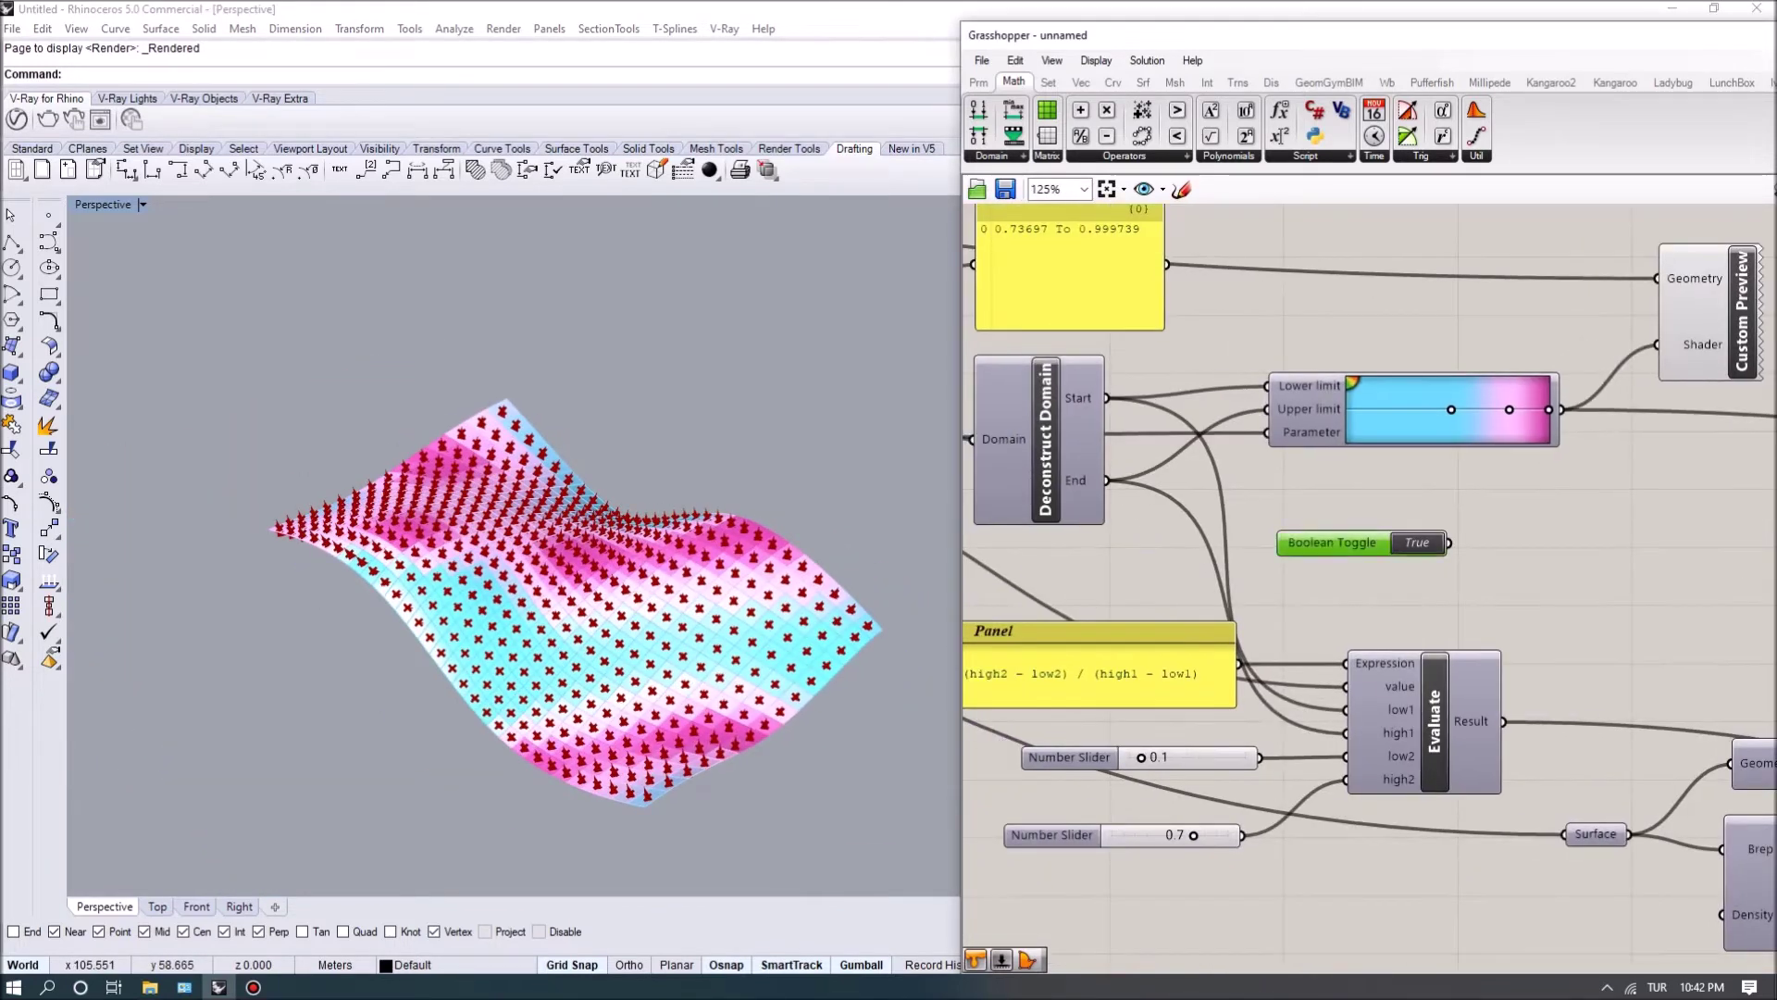
# Step: Delete the unused Boolean Toggle and select the Deconstruct Domain component
pyautogui.press('Delete')
pyautogui.moveTo(1370, 556); pyautogui.dragTo(1478, 551, button='right')
pyautogui.scroll(-1, 1426, 550)
pyautogui.click(1270, 463)
pyautogui.scroll(5, 682, 593)
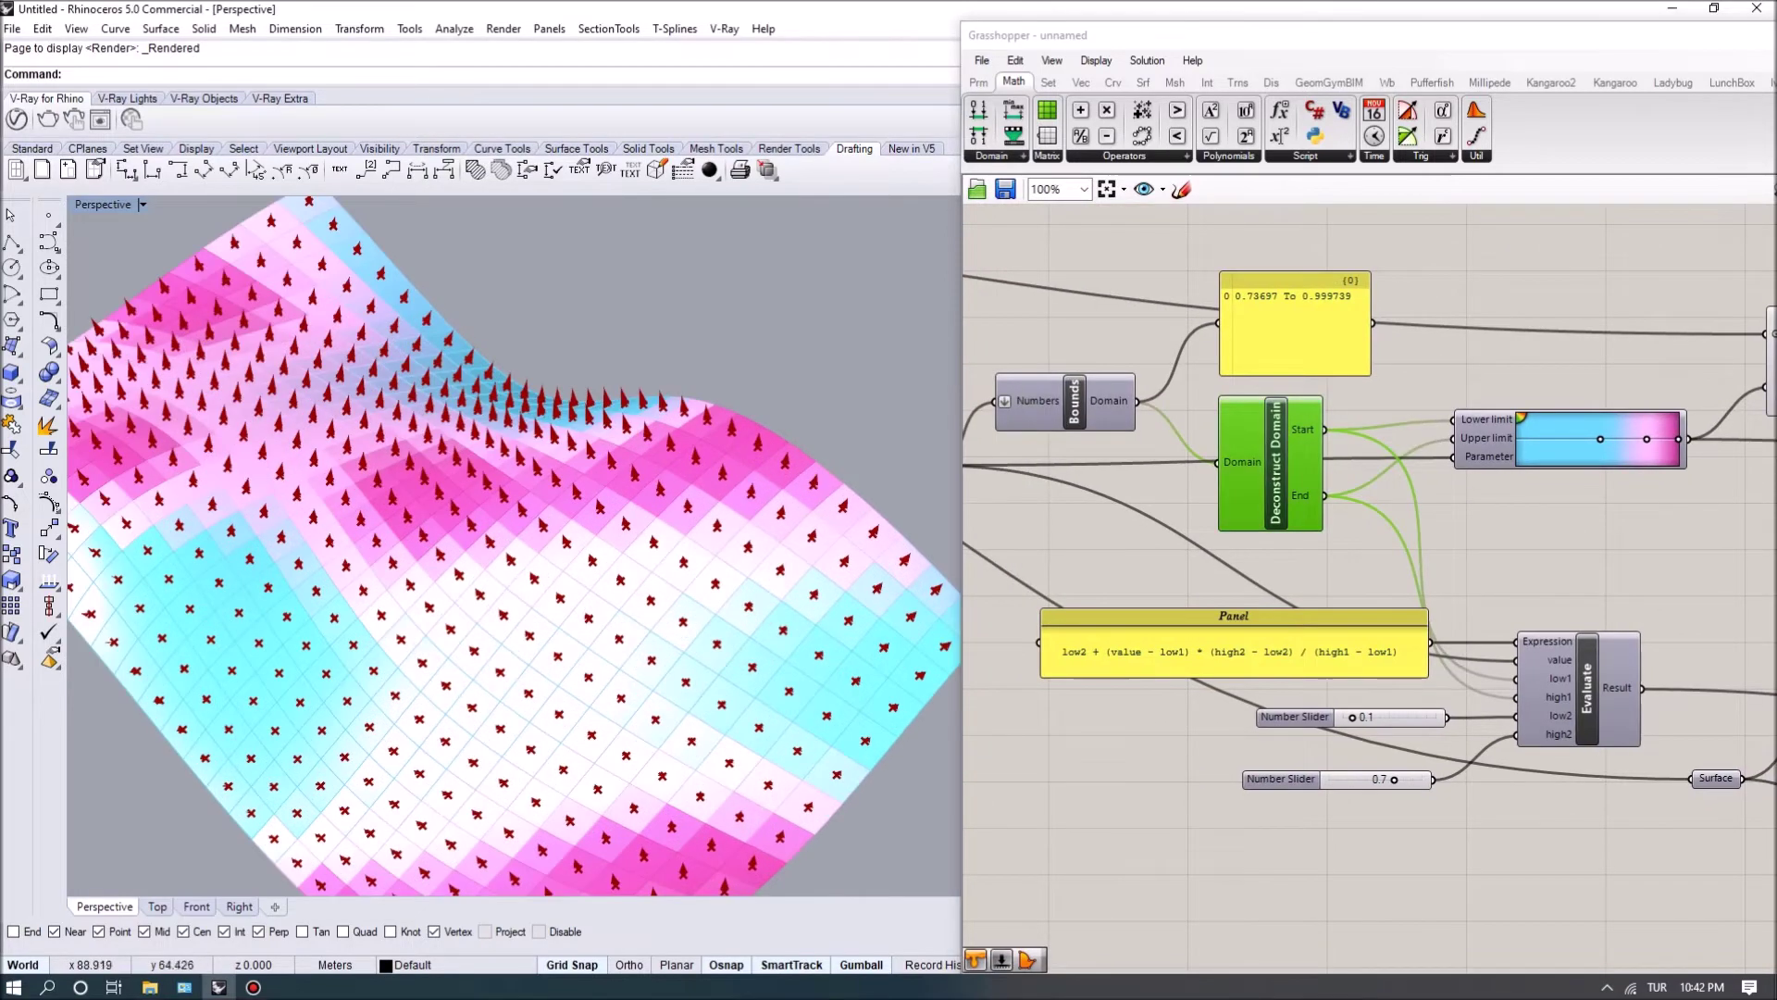
pyautogui.scroll(3, 666, 593)
# Step: Orbit the coloured surface to view it from another angle
pyautogui.moveTo(667, 592); pyautogui.dragTo(537, 597, button='right')
pyautogui.scroll(6, 1265, 278)
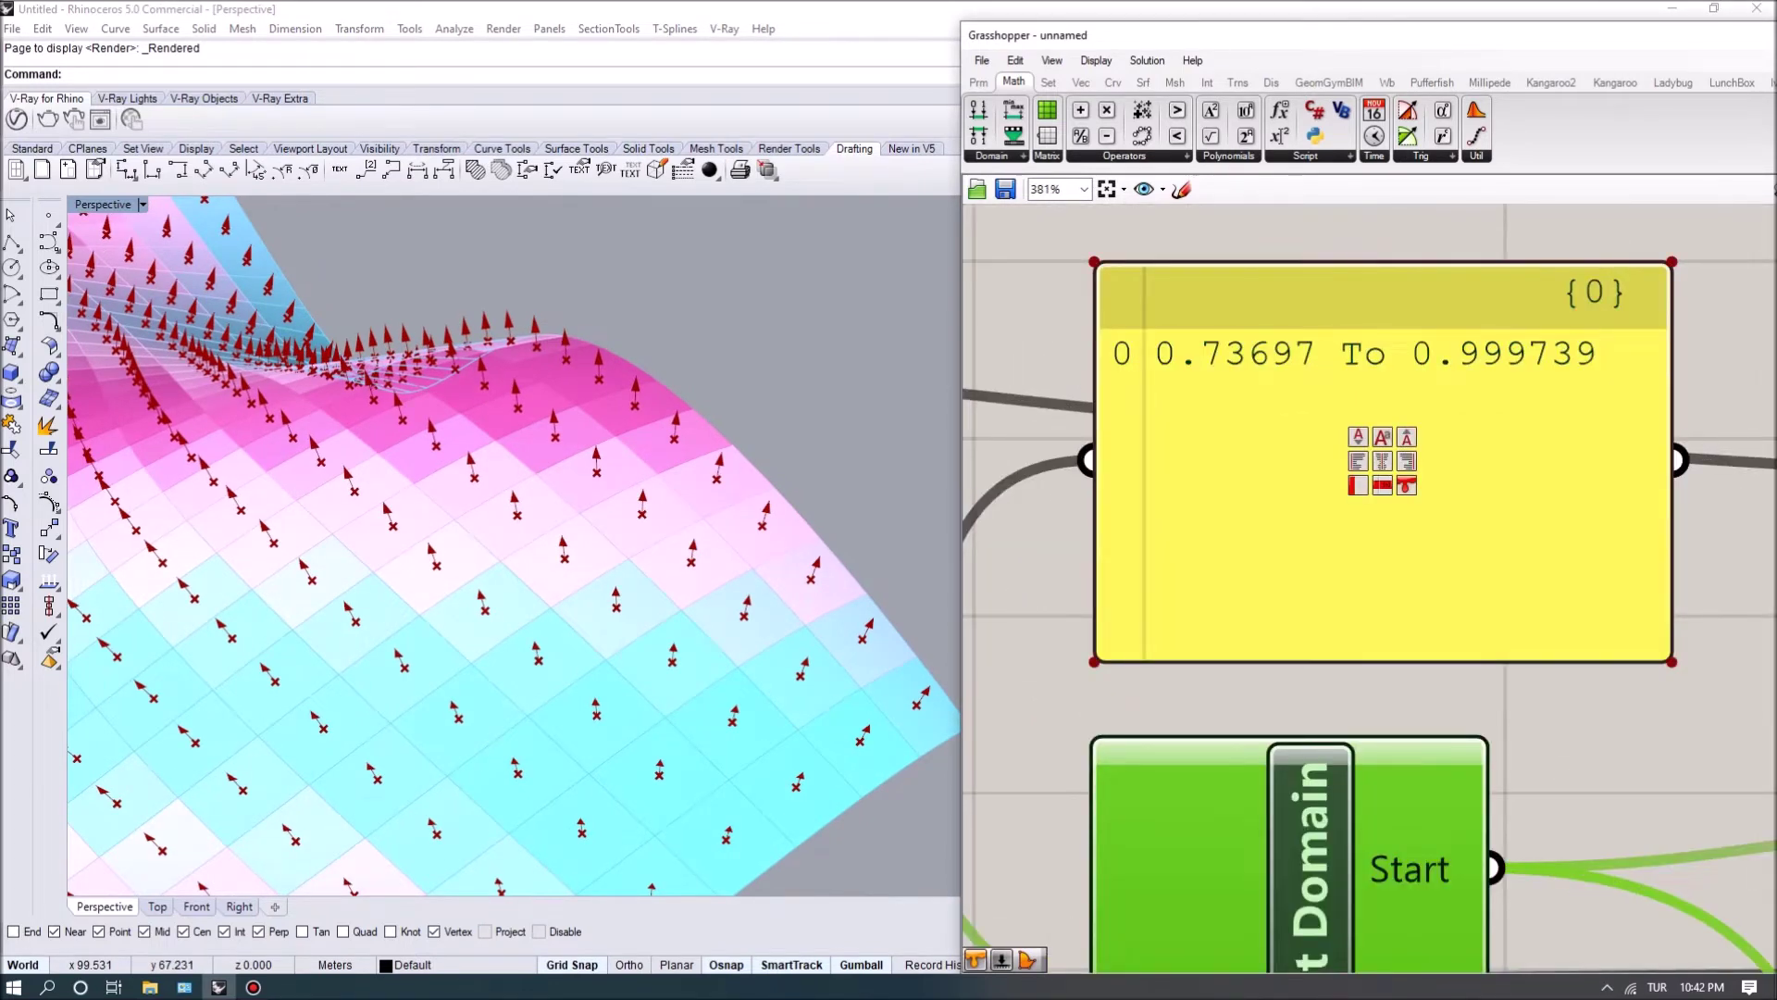
pyautogui.scroll(-4, 1369, 589)
pyautogui.scroll(2, 1369, 590)
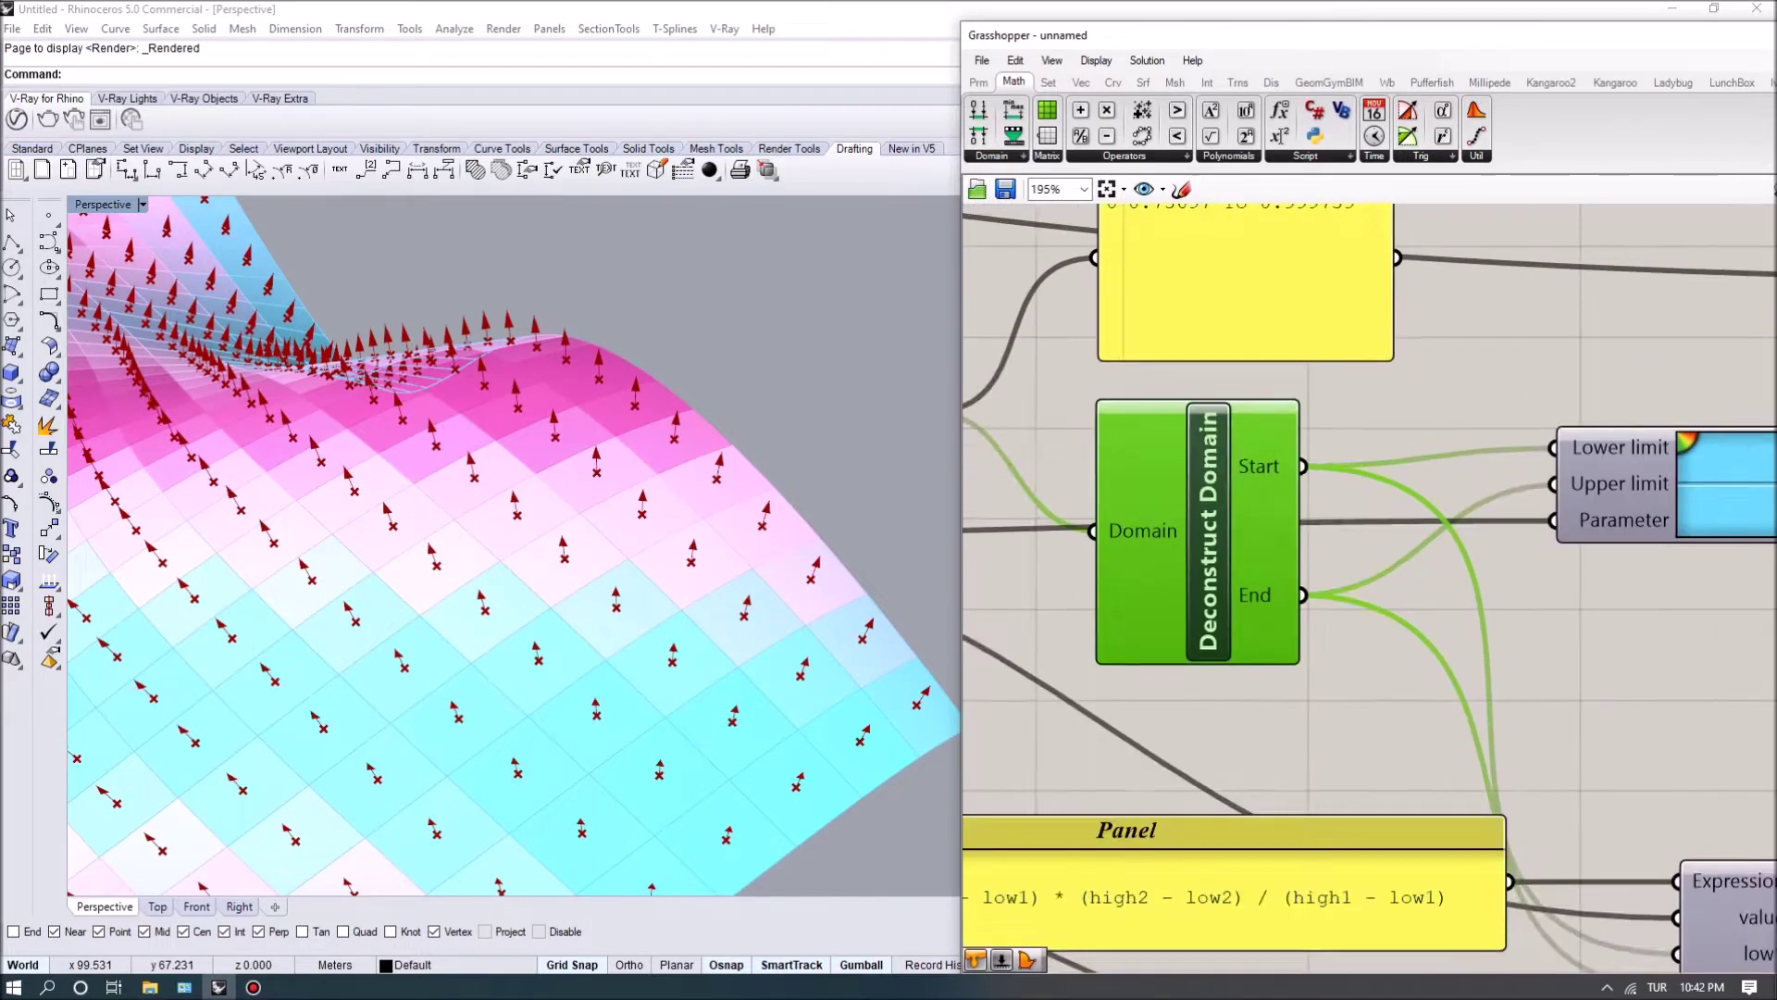
pyautogui.scroll(3, 1369, 590)
pyautogui.scroll(1, 1370, 590)
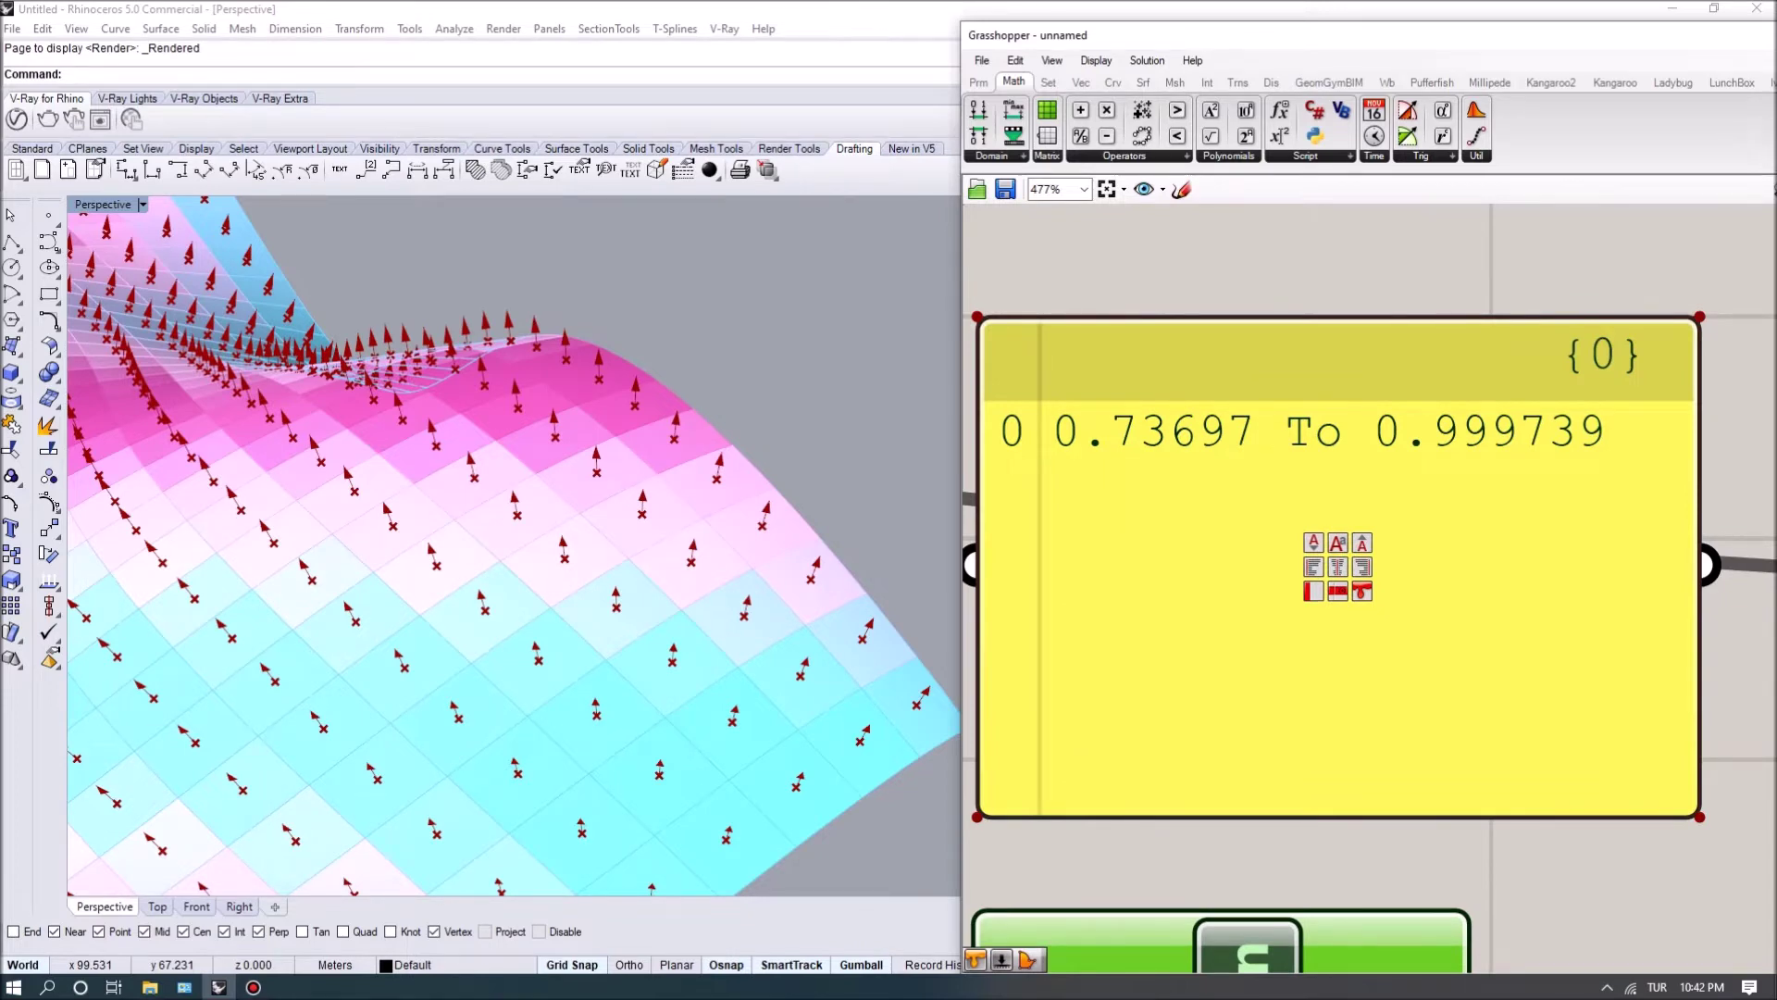
pyautogui.scroll(-5, 1338, 566)
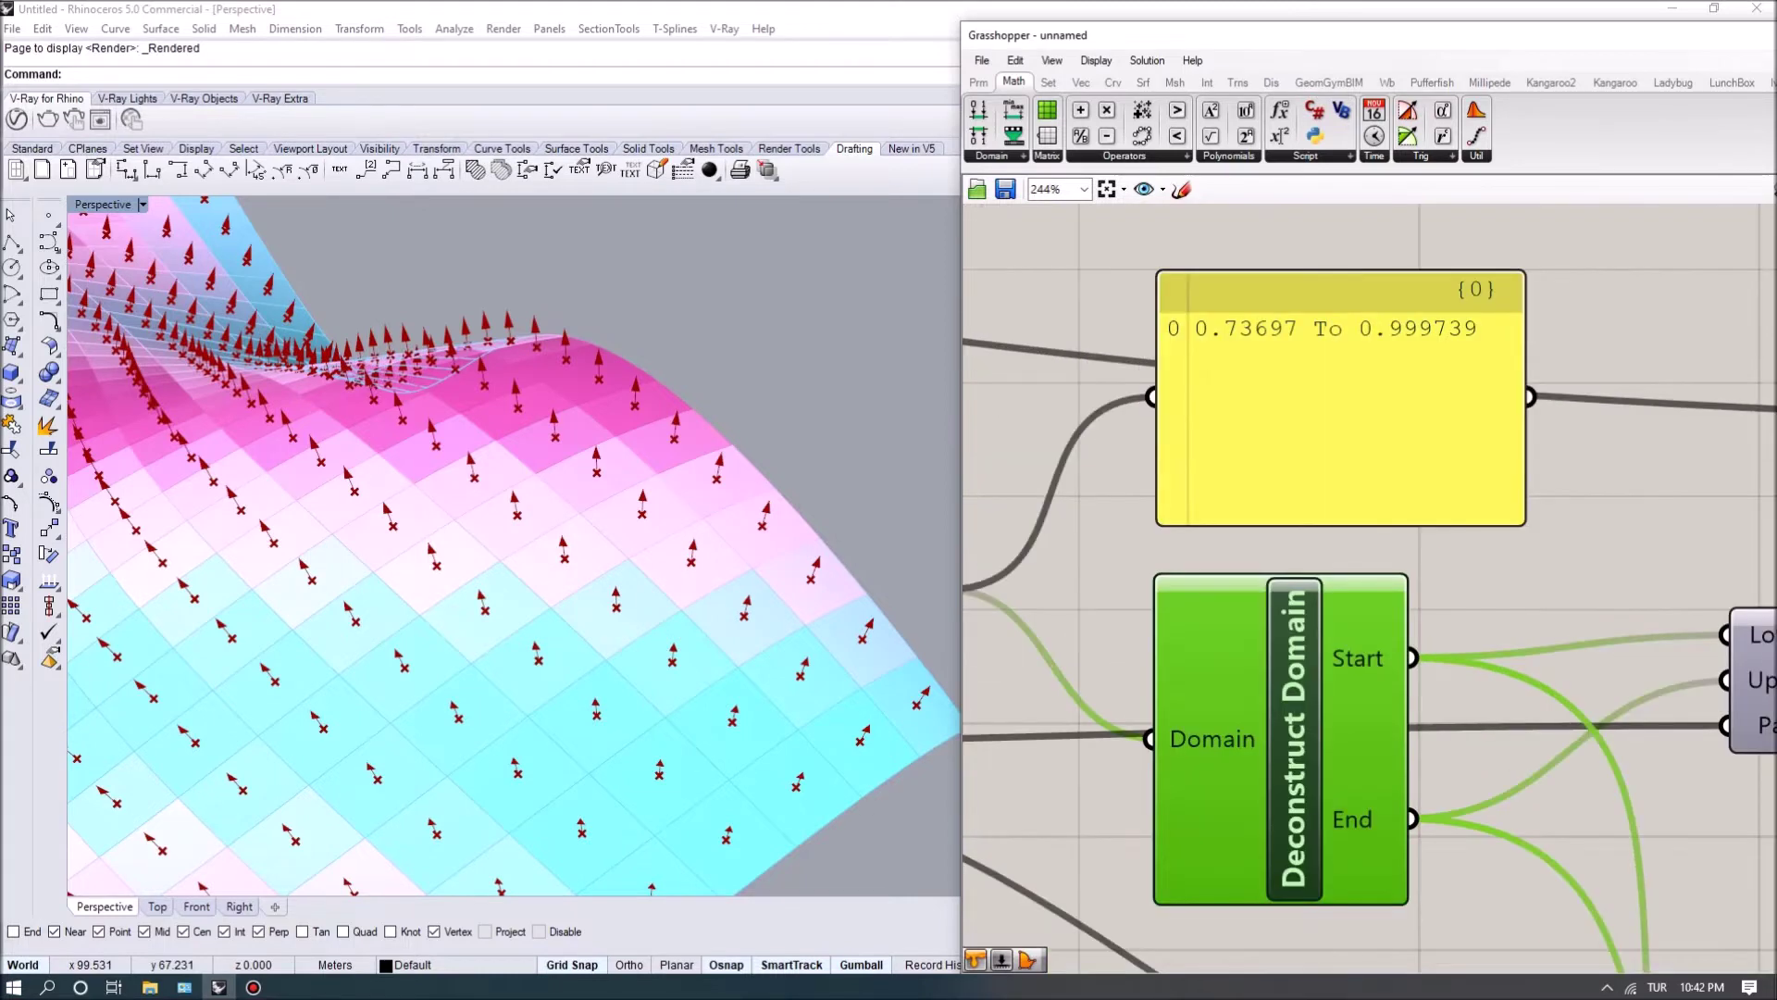
pyautogui.scroll(-2, 1338, 566)
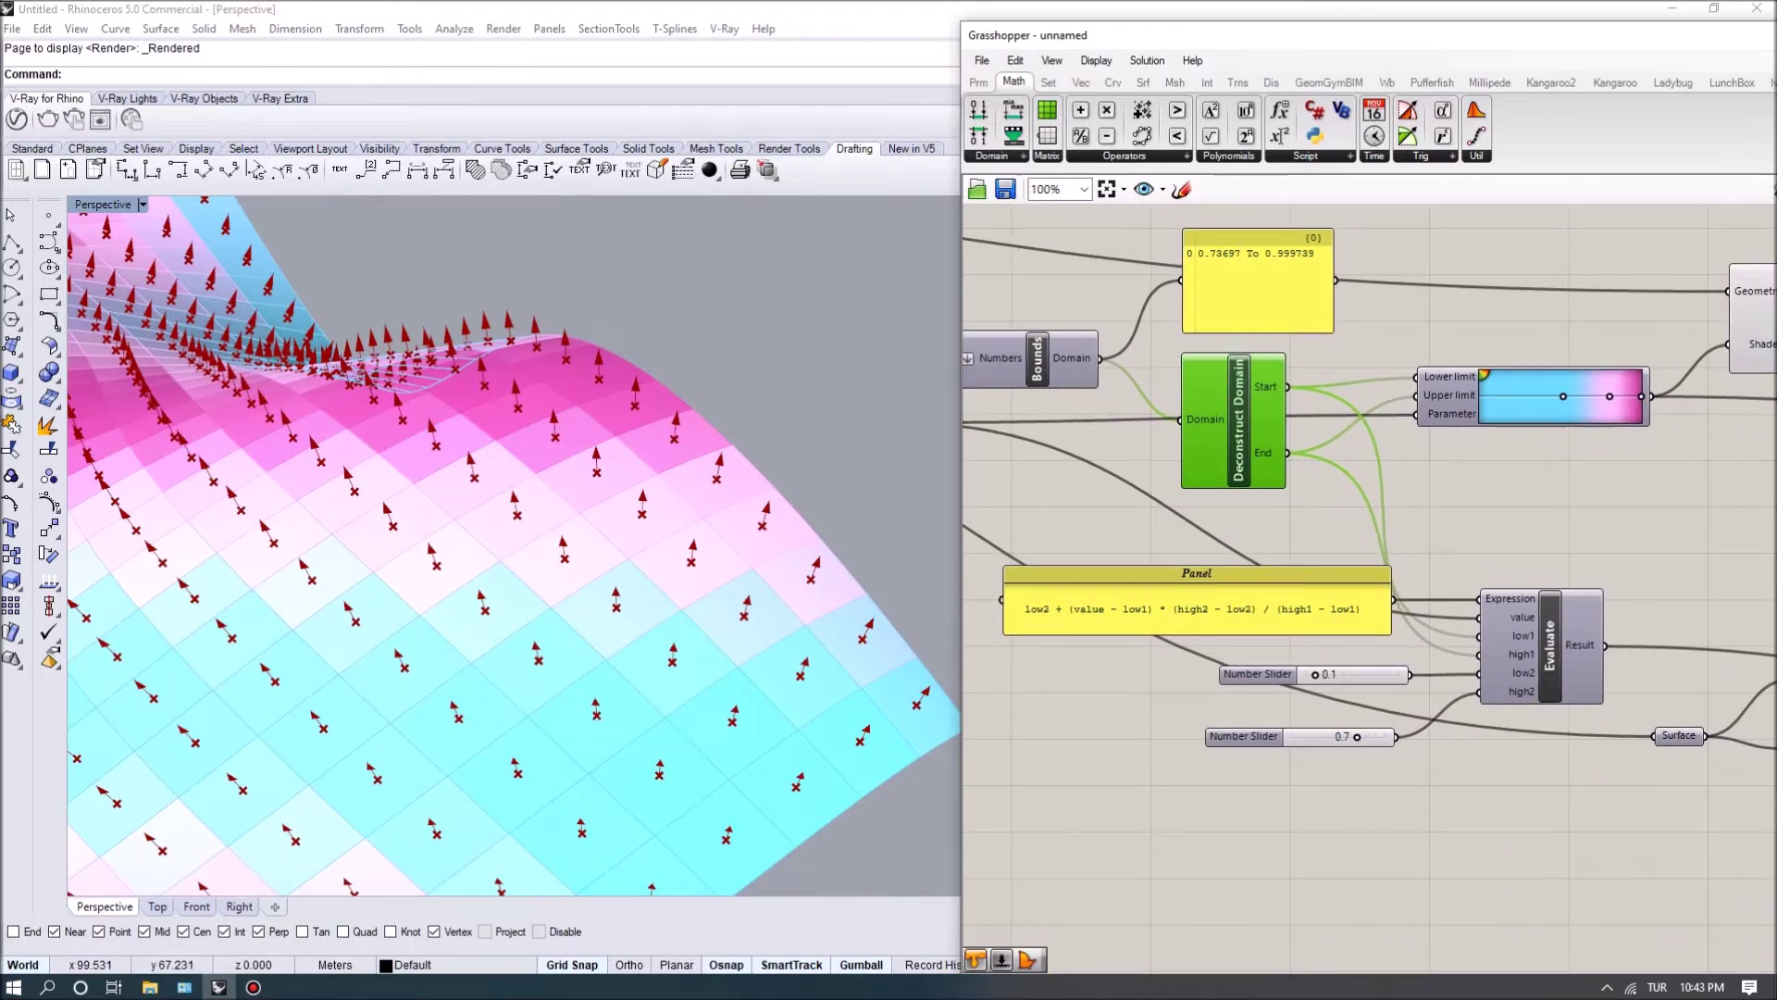
pyautogui.scroll(1, 1199, 310)
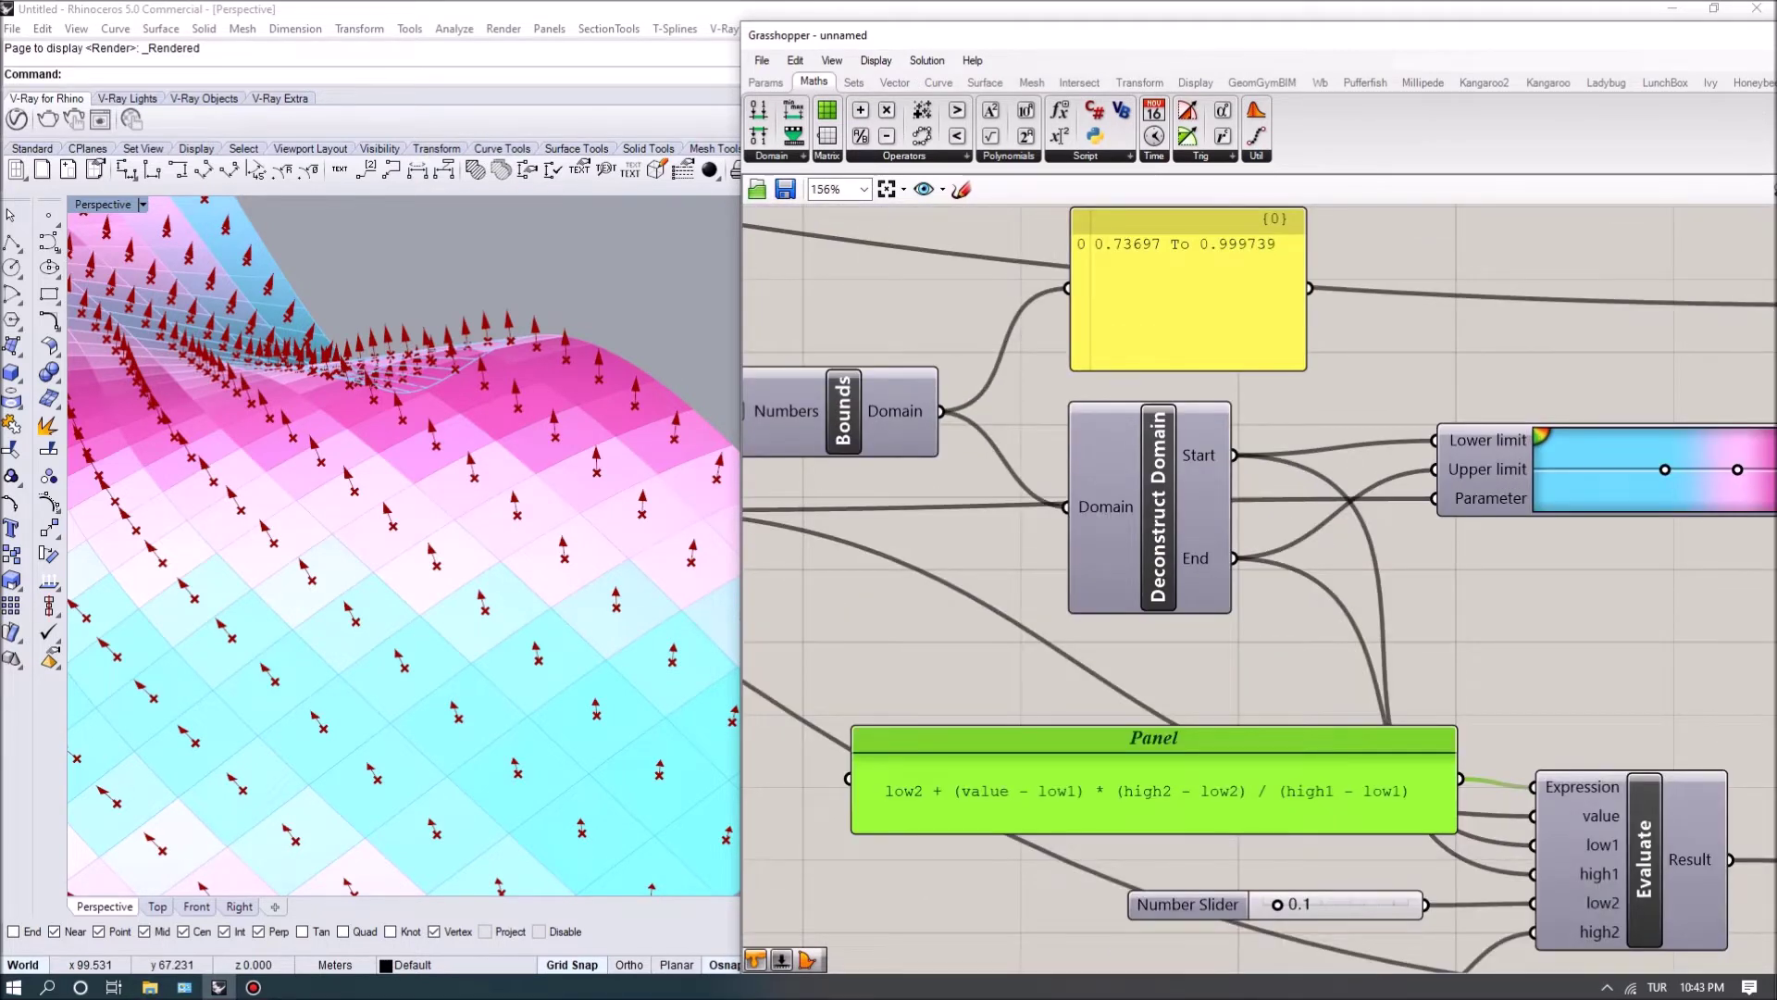
pyautogui.scroll(-2, 1259, 589)
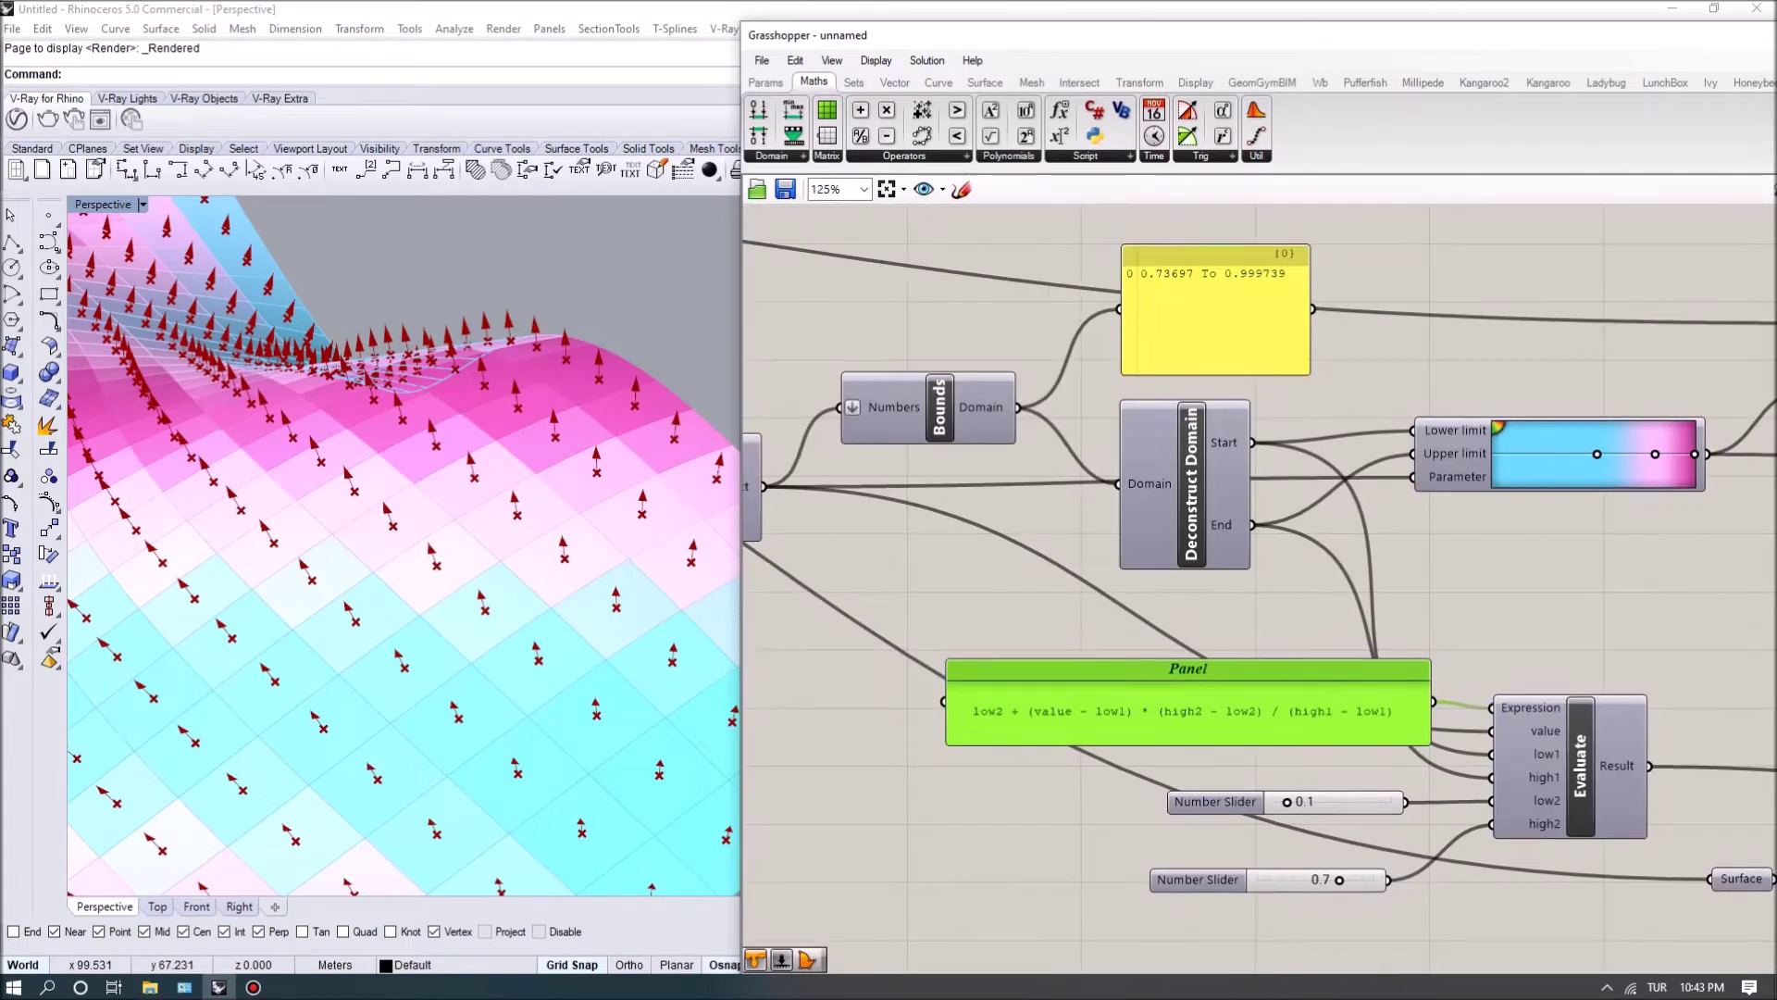
pyautogui.scroll(2, 1125, 861)
# Step: Move the high2 slider beside low2 and set the remap range to 0.2–0.9
pyautogui.moveTo(1120, 891); pyautogui.dragTo(1129, 831)
pyautogui.scroll(-3, 1318, 911)
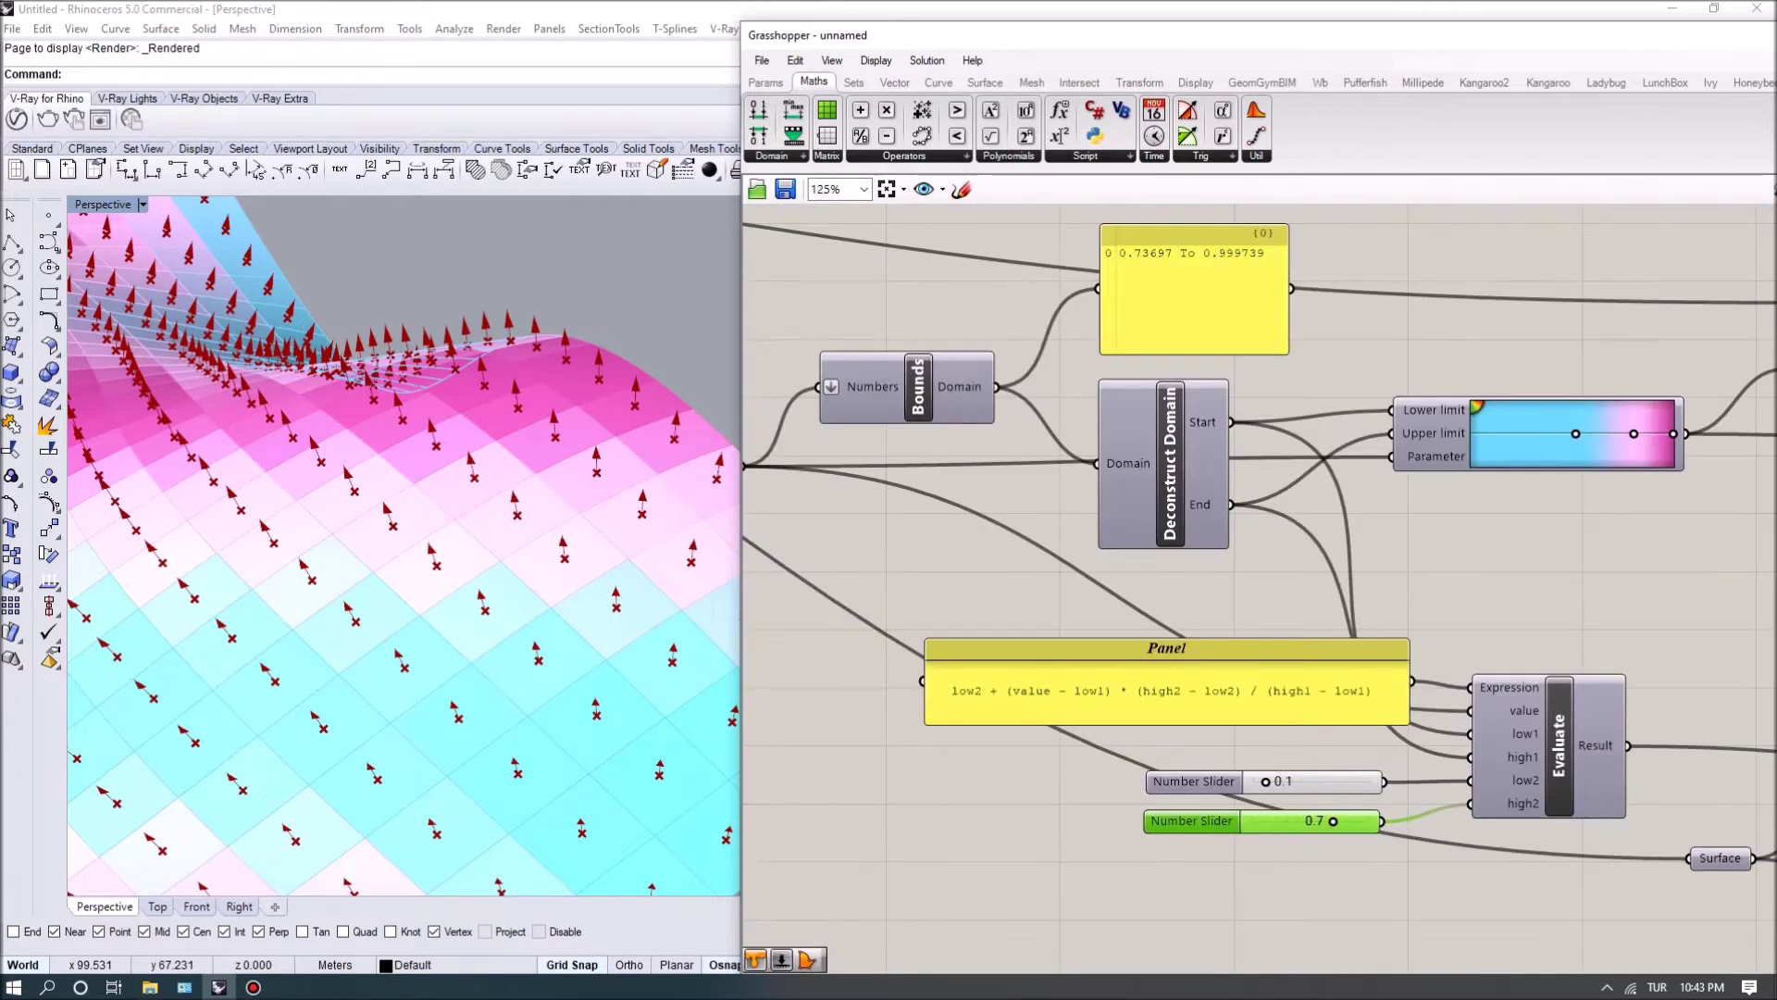
pyautogui.scroll(3, 1350, 877)
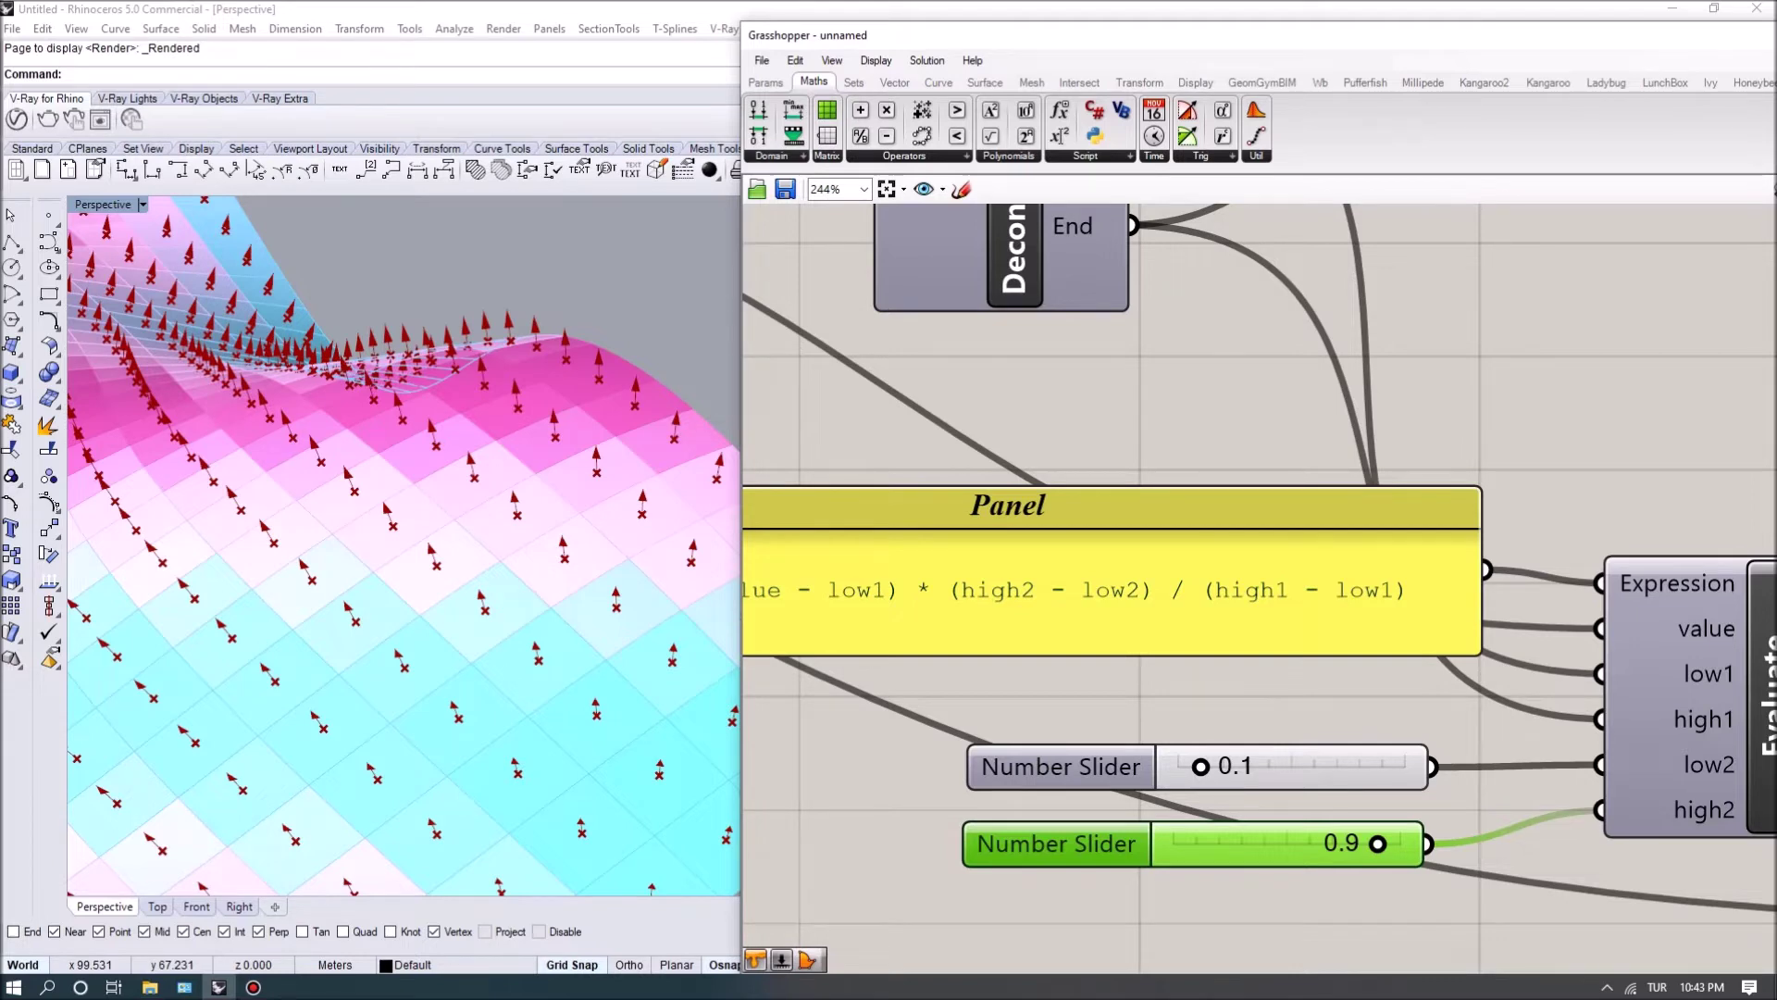
pyautogui.scroll(-2, 1259, 589)
pyautogui.scroll(2, 1129, 279)
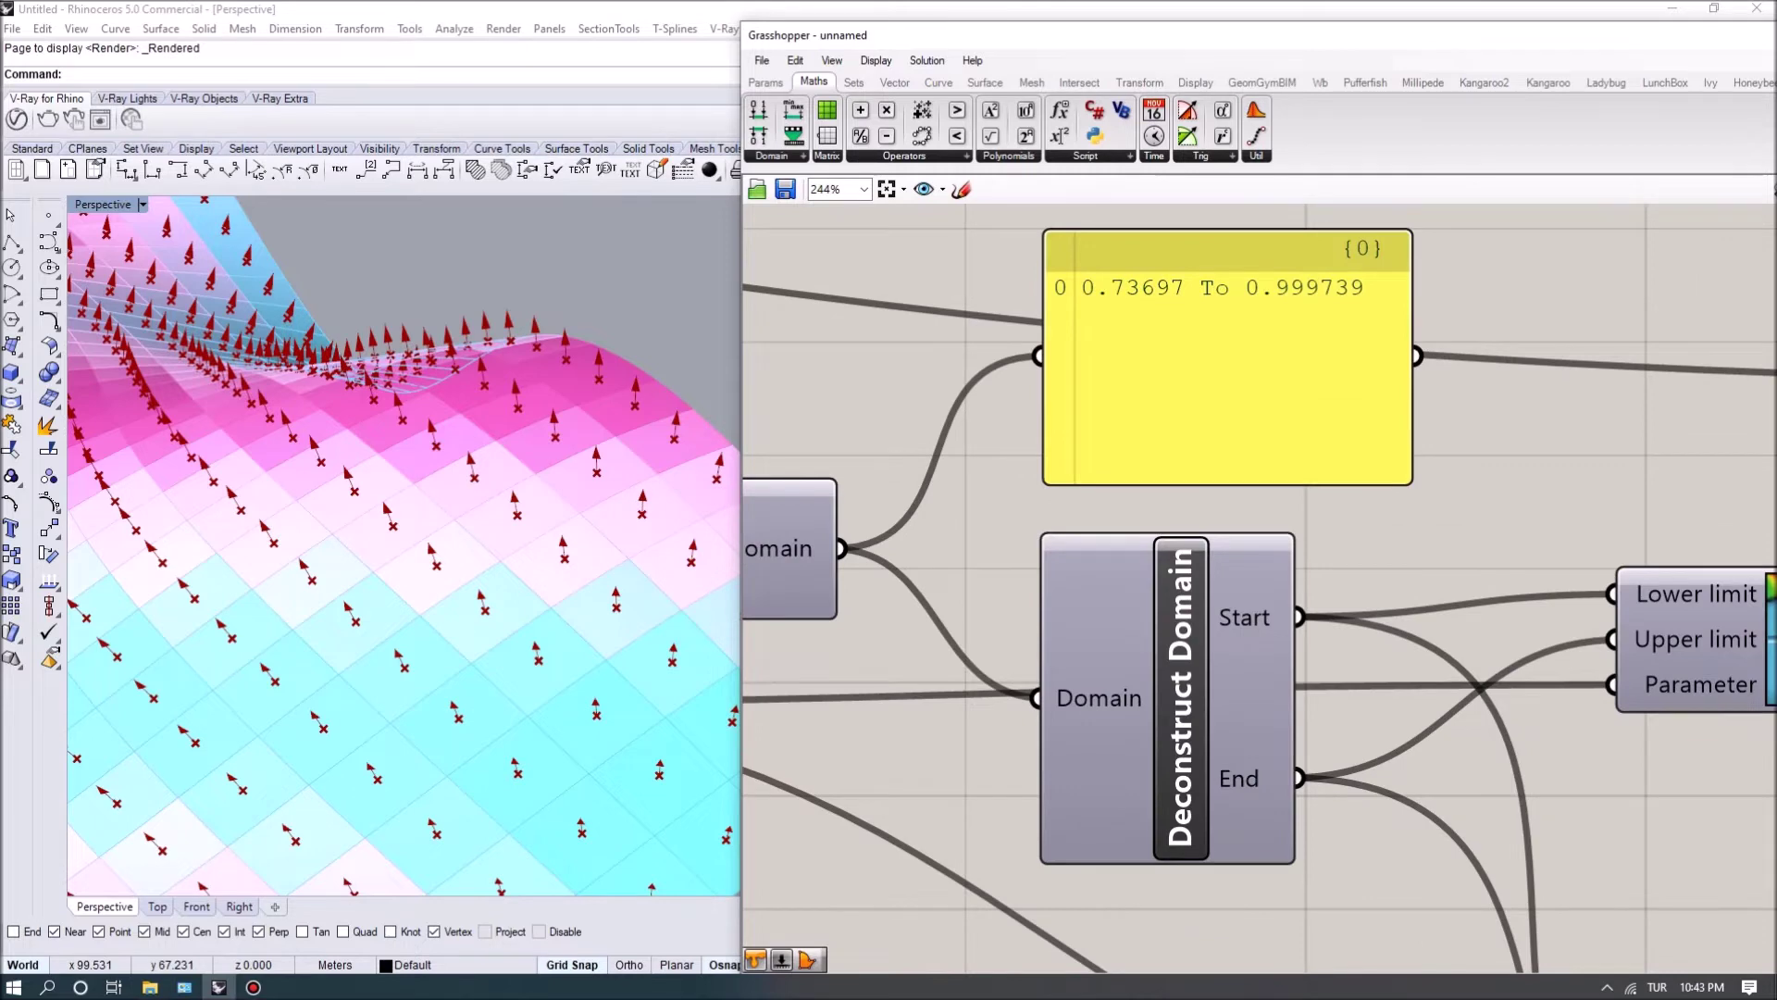
pyautogui.scroll(-3, 1259, 589)
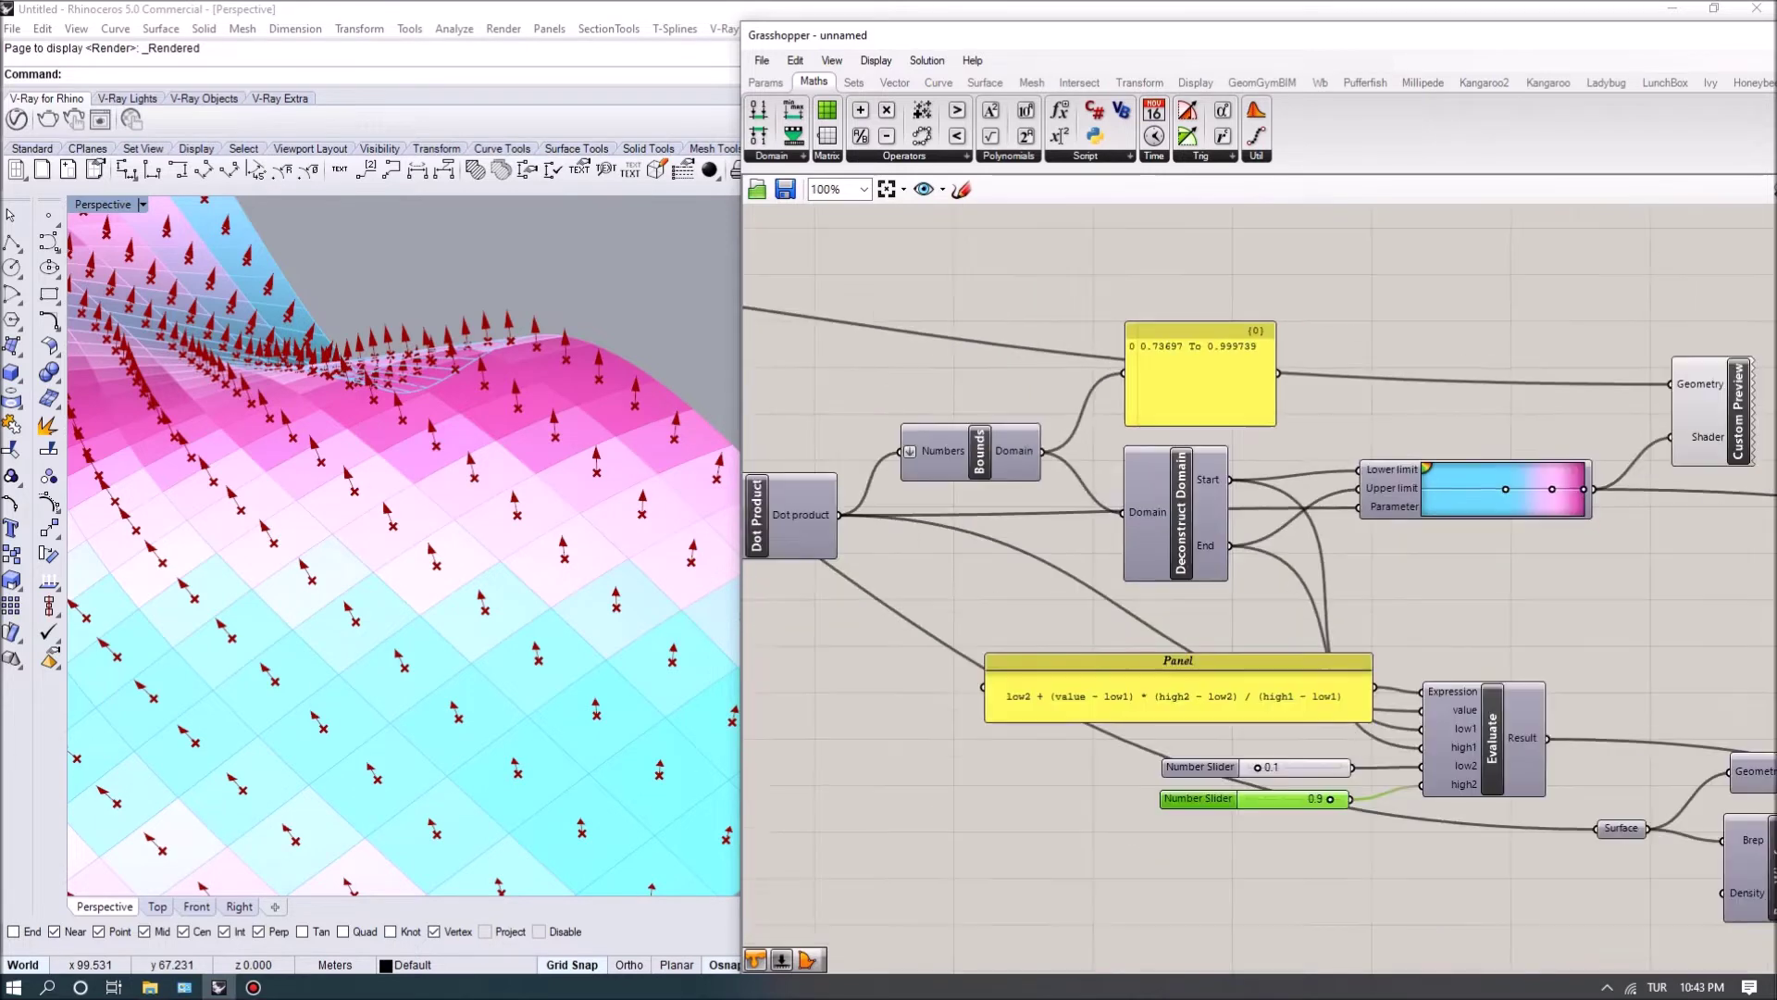
pyautogui.scroll(2, 1259, 589)
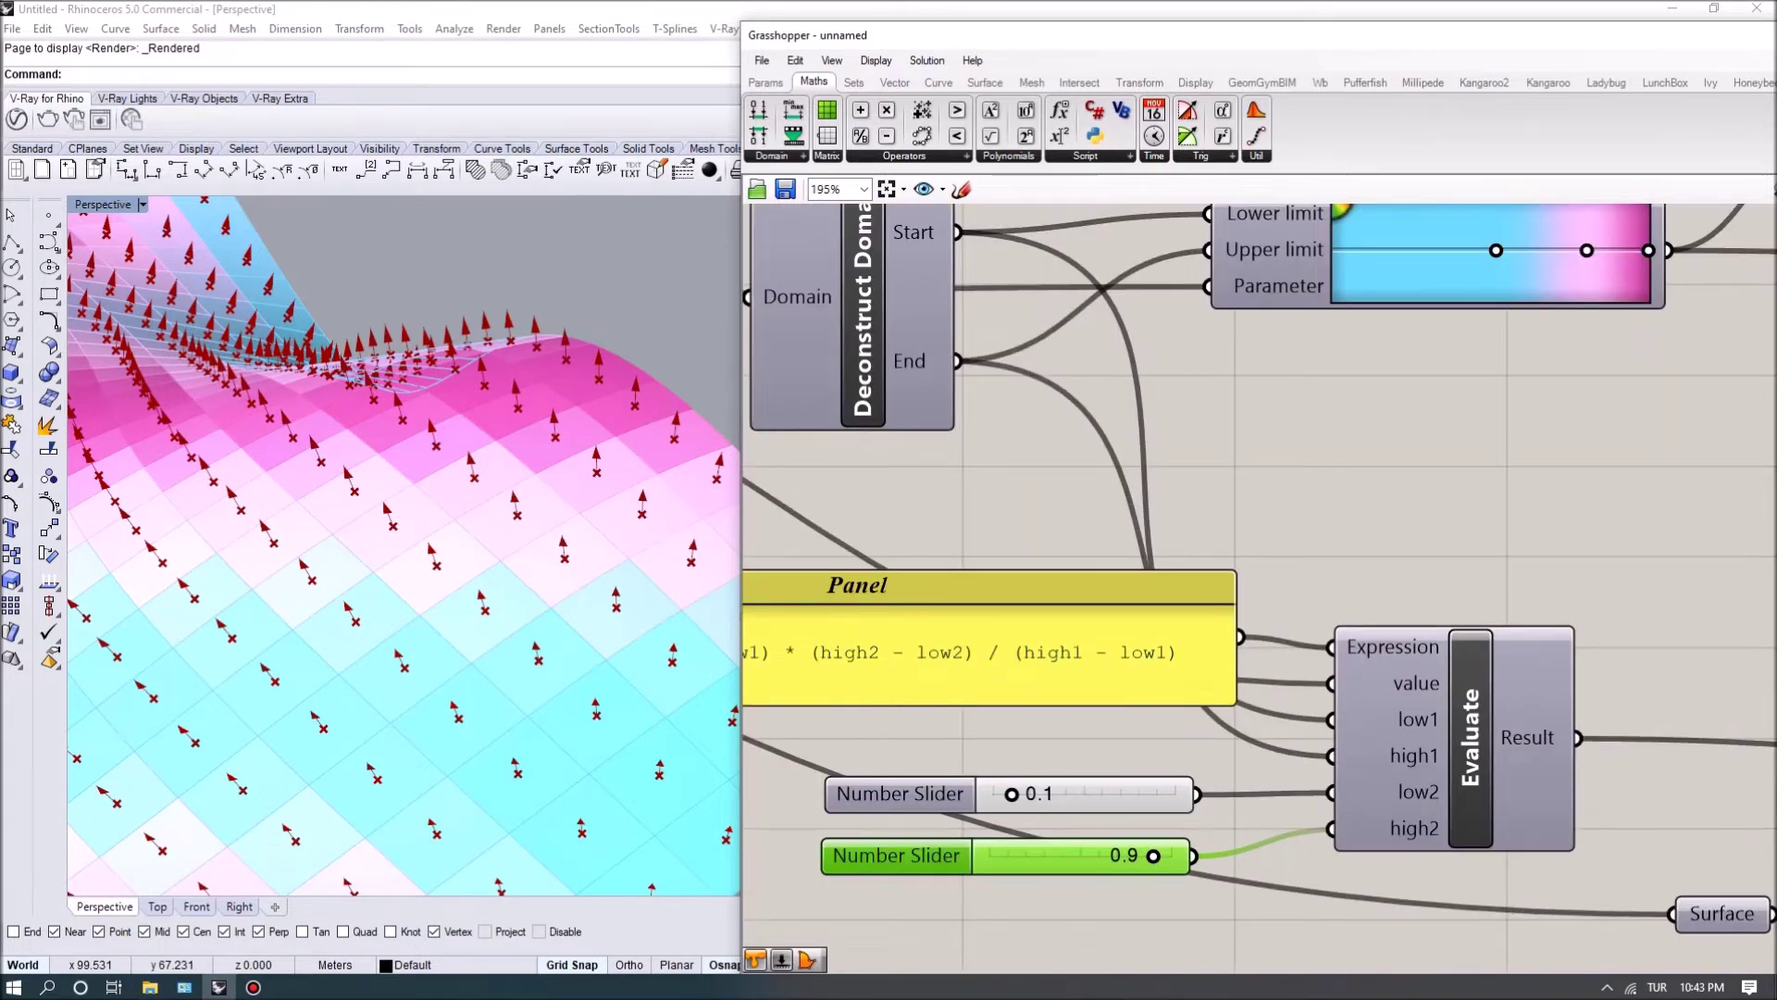
pyautogui.scroll(-3, 1259, 588)
pyautogui.scroll(4, 1259, 588)
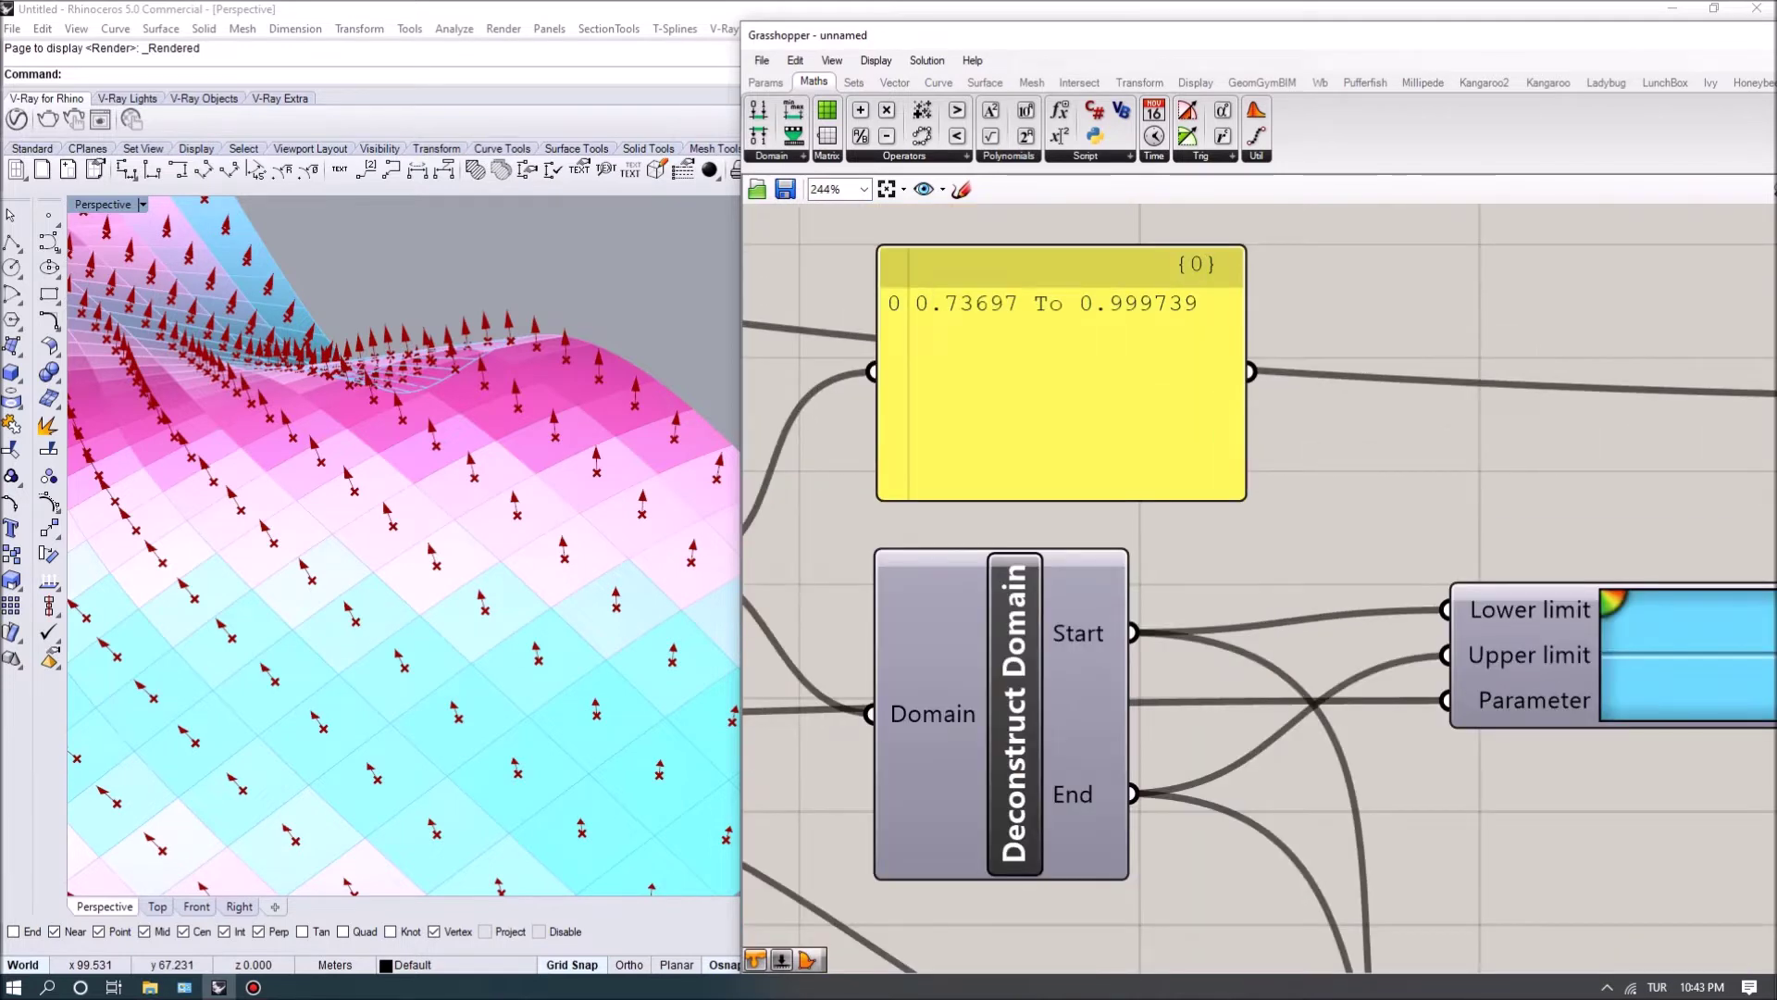
pyautogui.scroll(-3, 1259, 589)
pyautogui.scroll(3, 1259, 588)
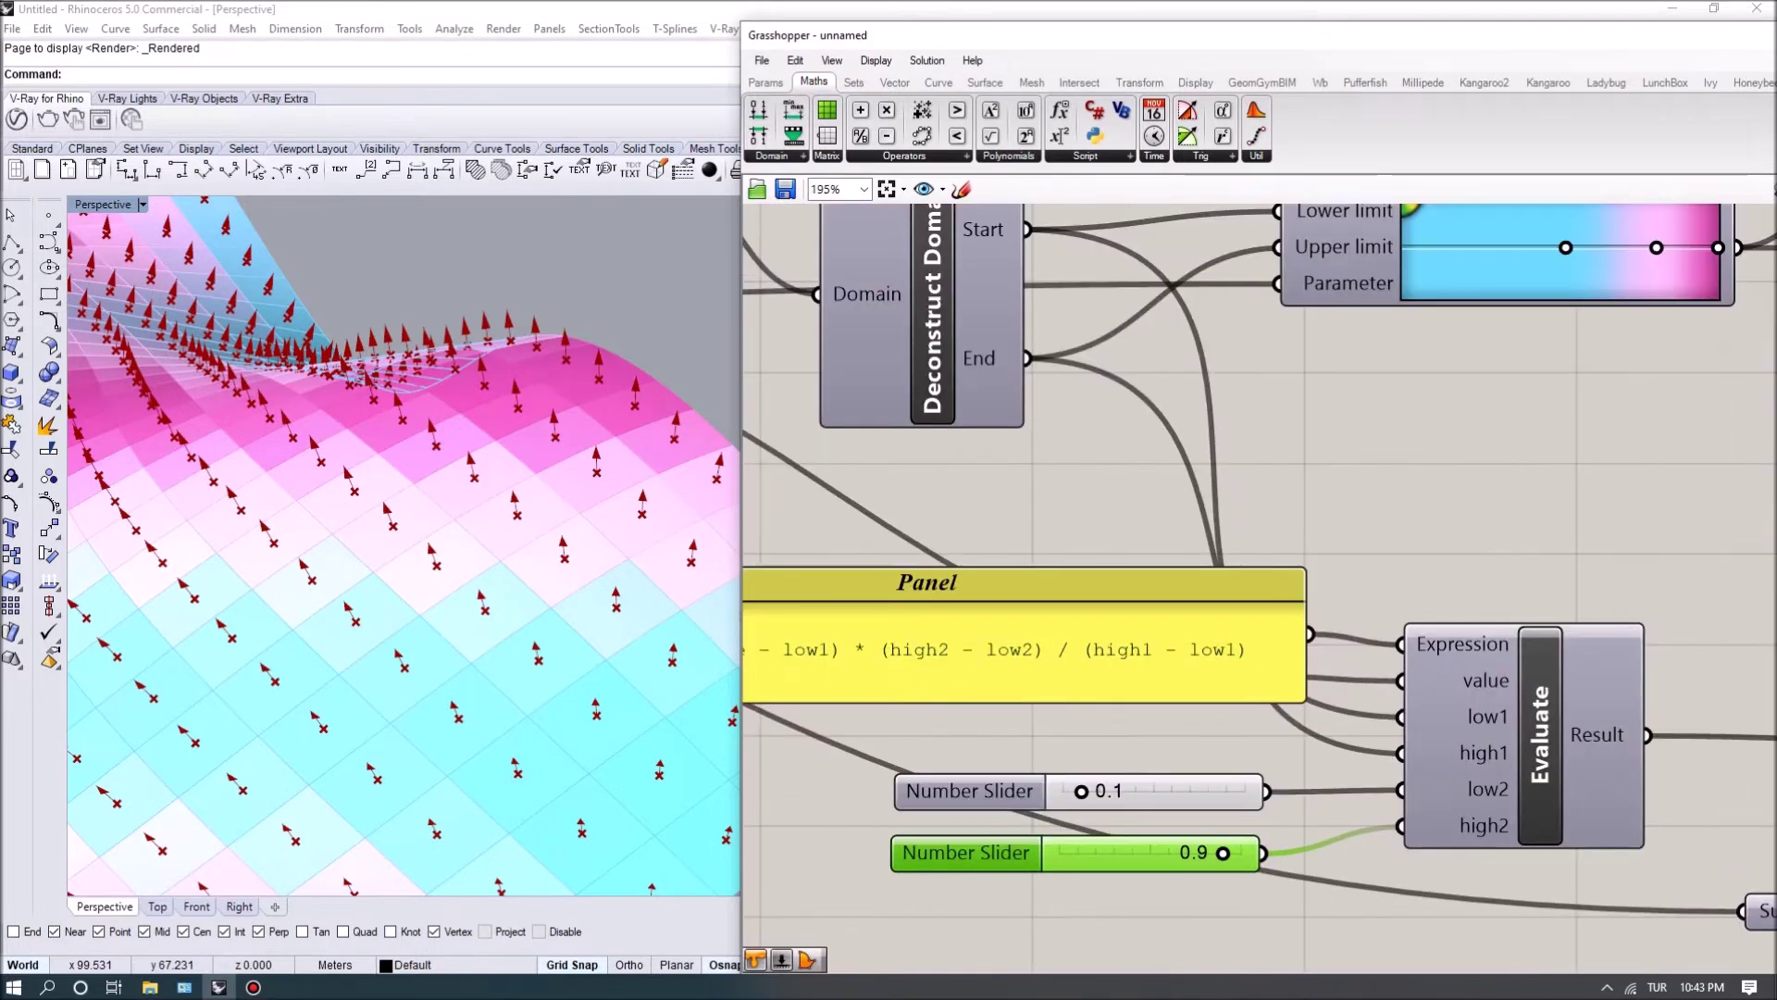
pyautogui.scroll(-3, 1259, 589)
pyautogui.scroll(2, 1259, 589)
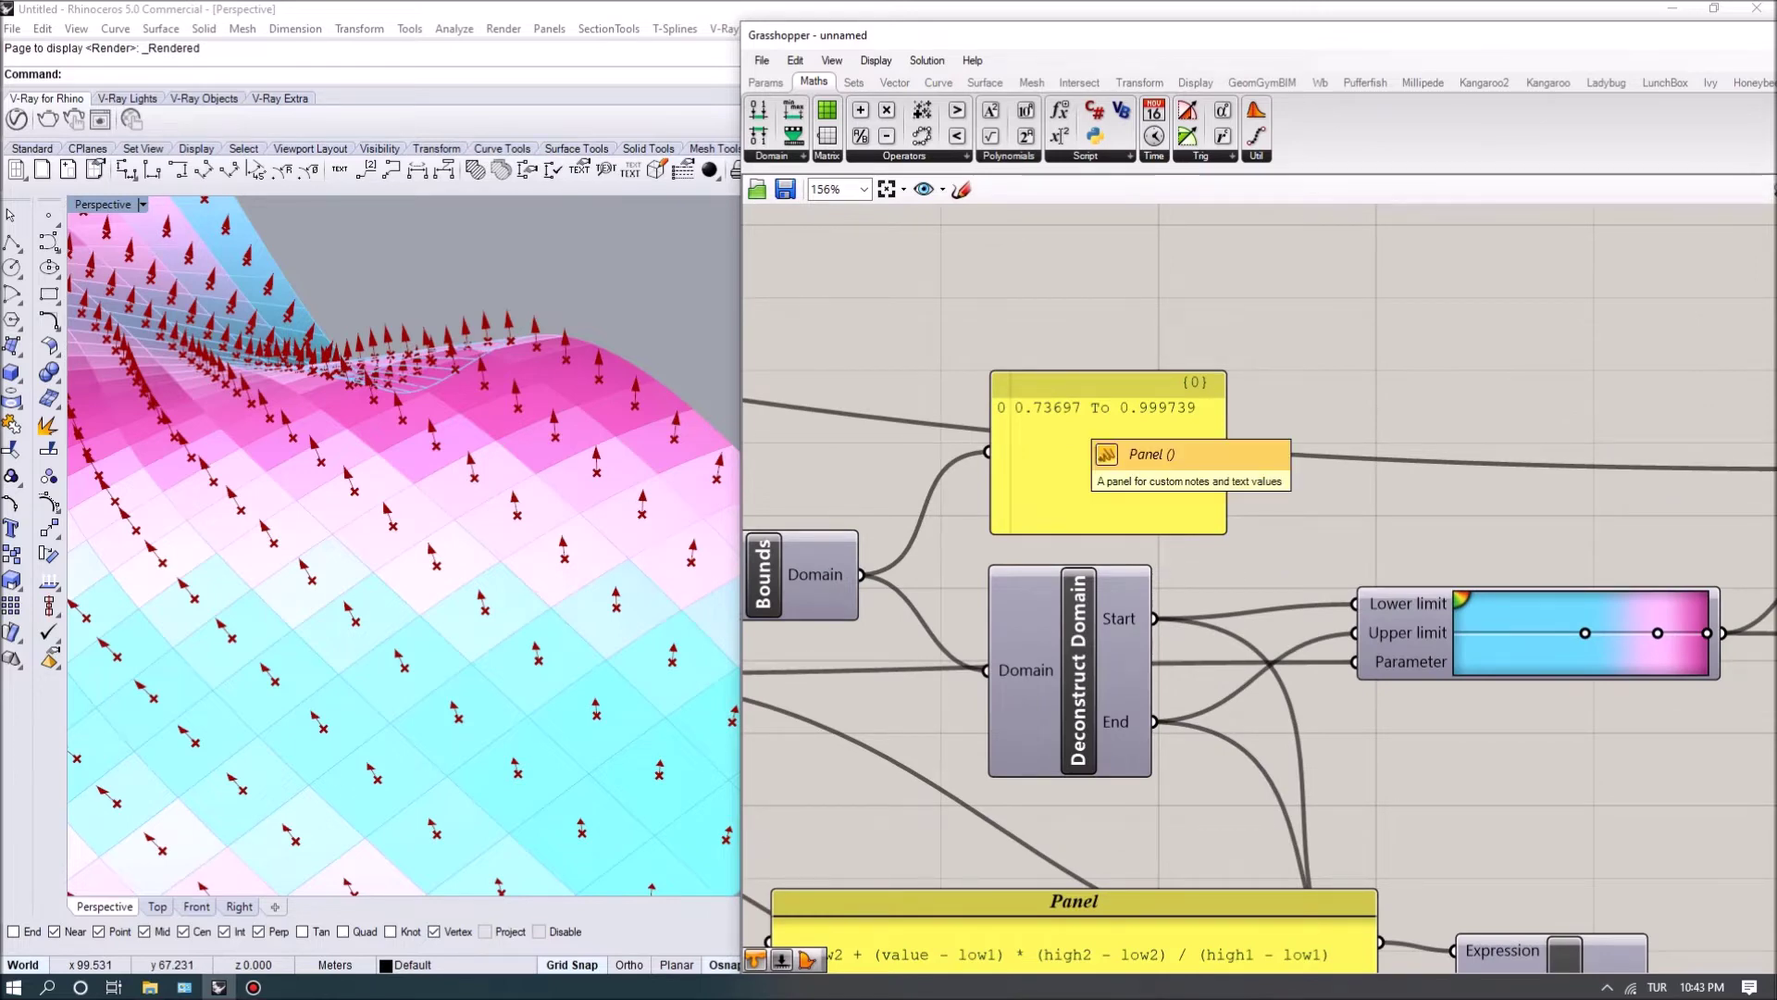
pyautogui.scroll(-3, 1259, 589)
pyautogui.scroll(4, 1259, 588)
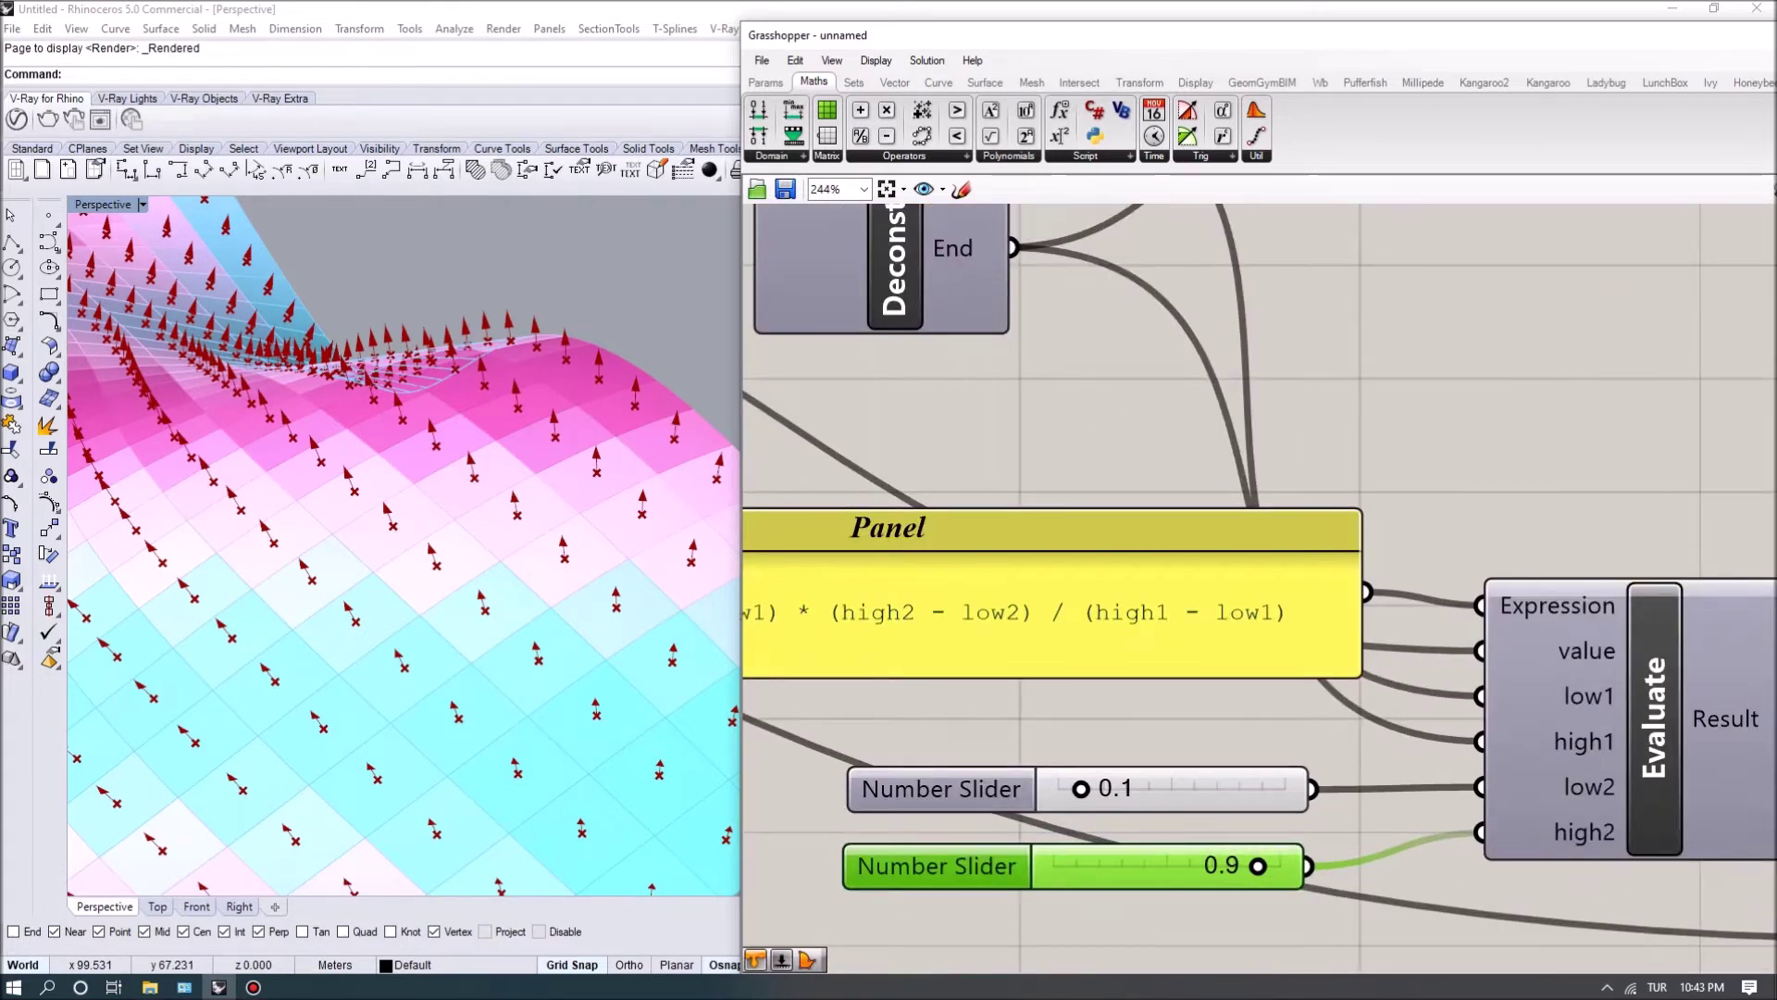
pyautogui.moveTo(1259, 589); pyautogui.dragTo(1262, 545, button='right')
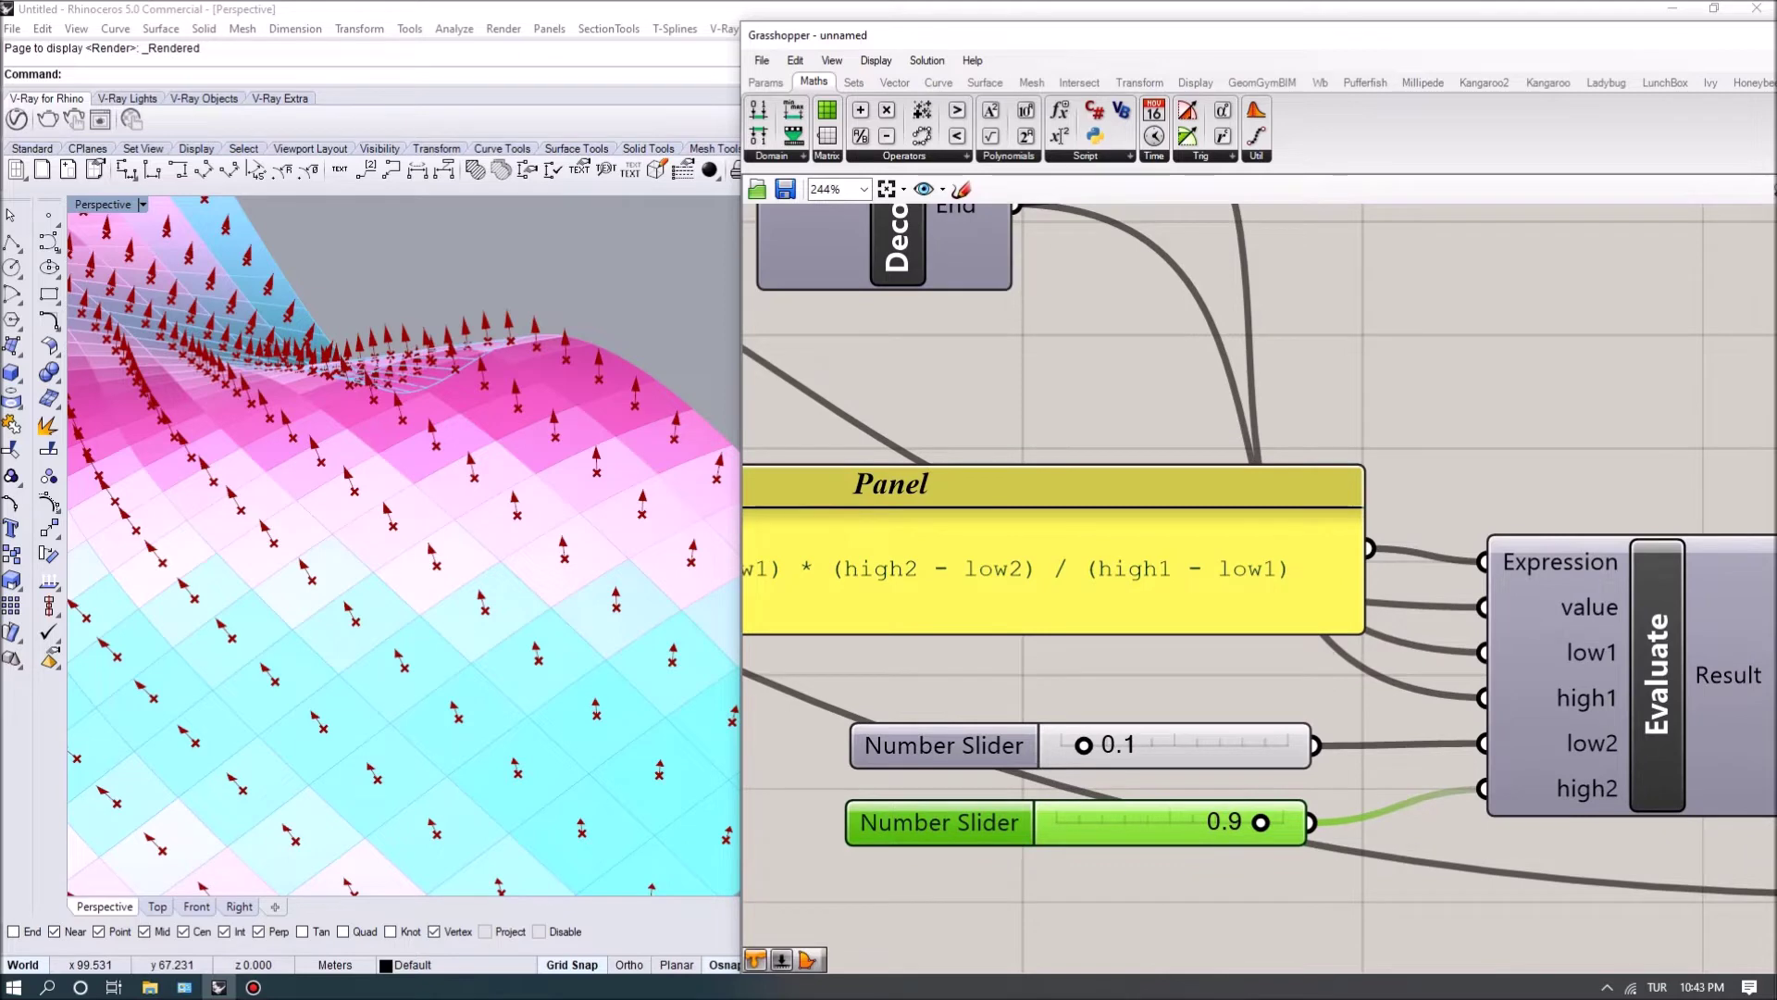
pyautogui.moveTo(1106, 746); pyautogui.dragTo(1060, 745)
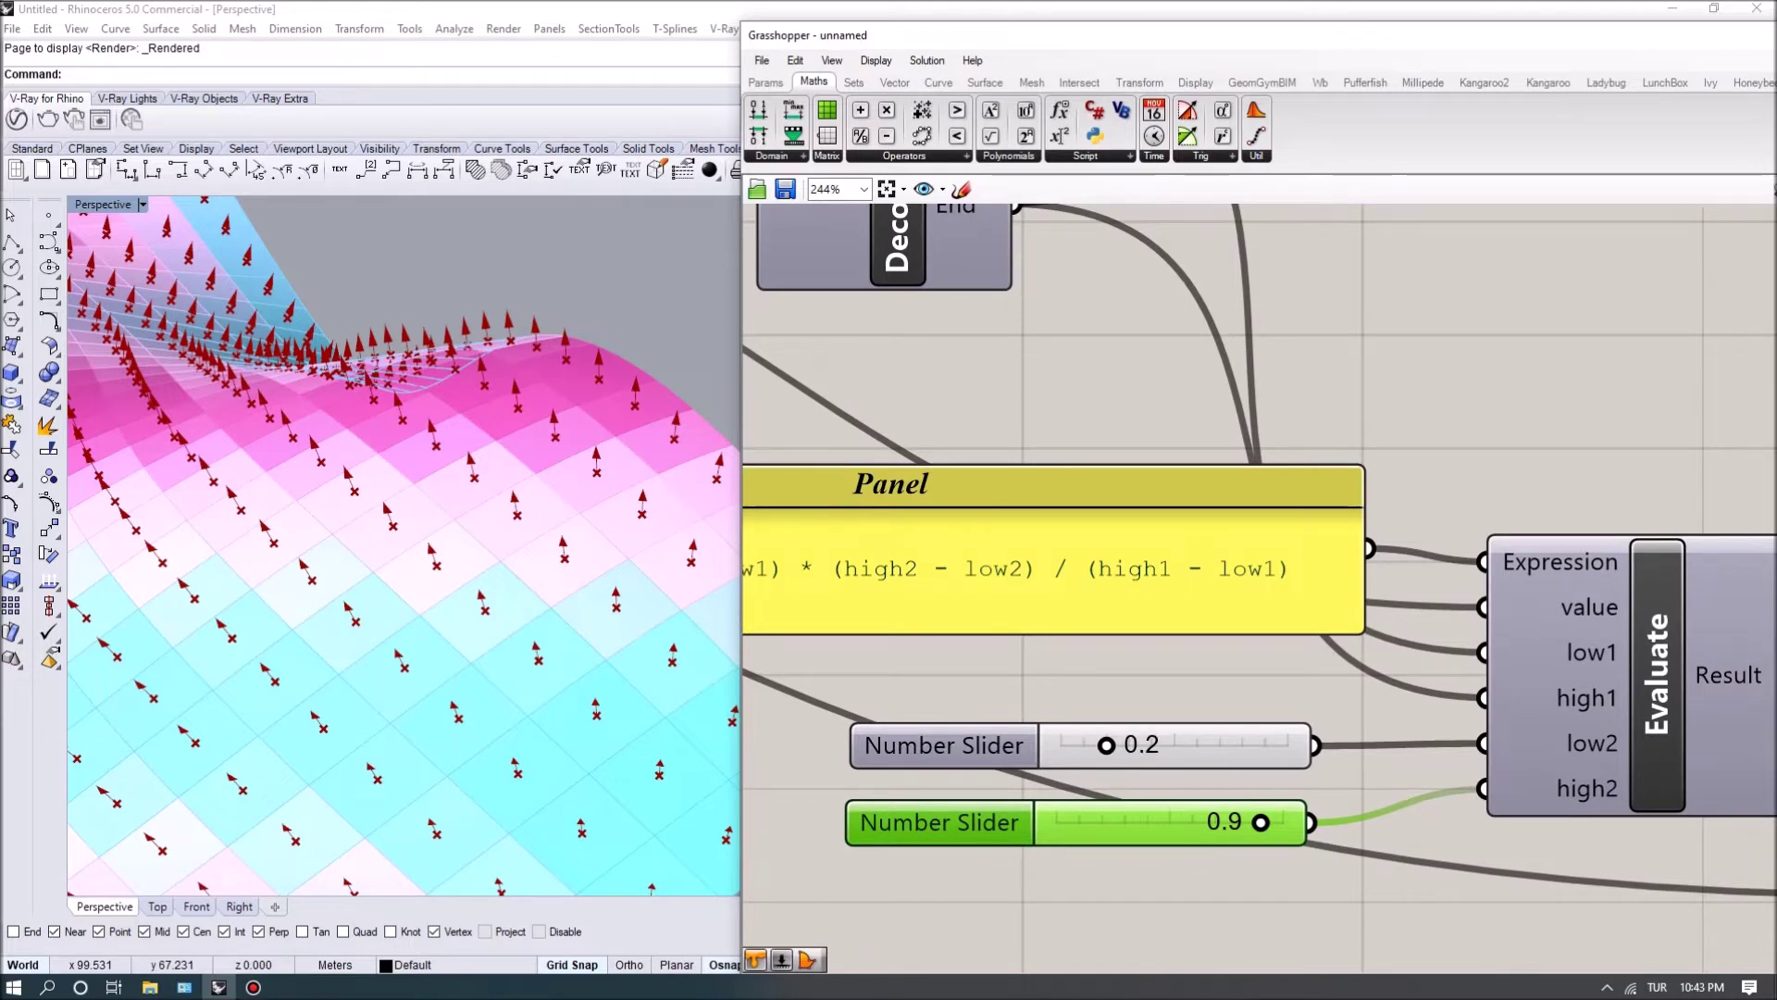
pyautogui.scroll(-3, 1259, 588)
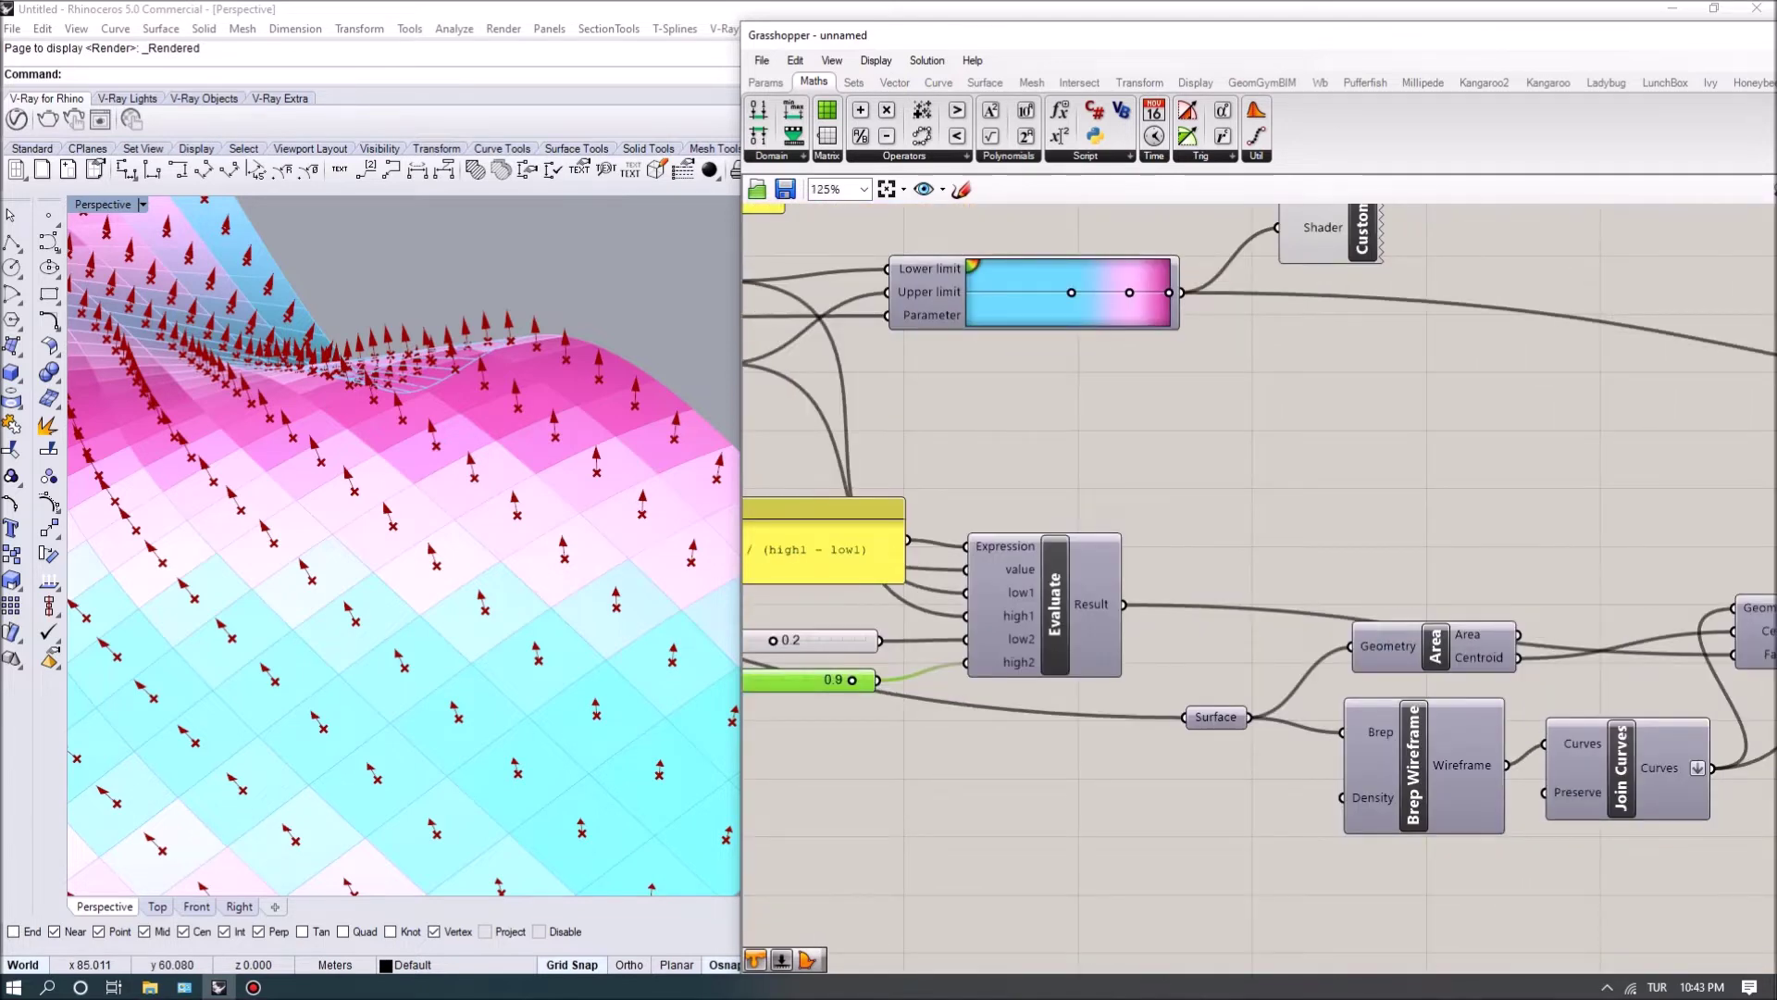
# Step: Change an option on the Surface parameter feeding Brep Wireframe
pyautogui.moveTo(1259, 589); pyautogui.dragTo(1029, 586, button='right')
pyautogui.moveTo(870, 607)
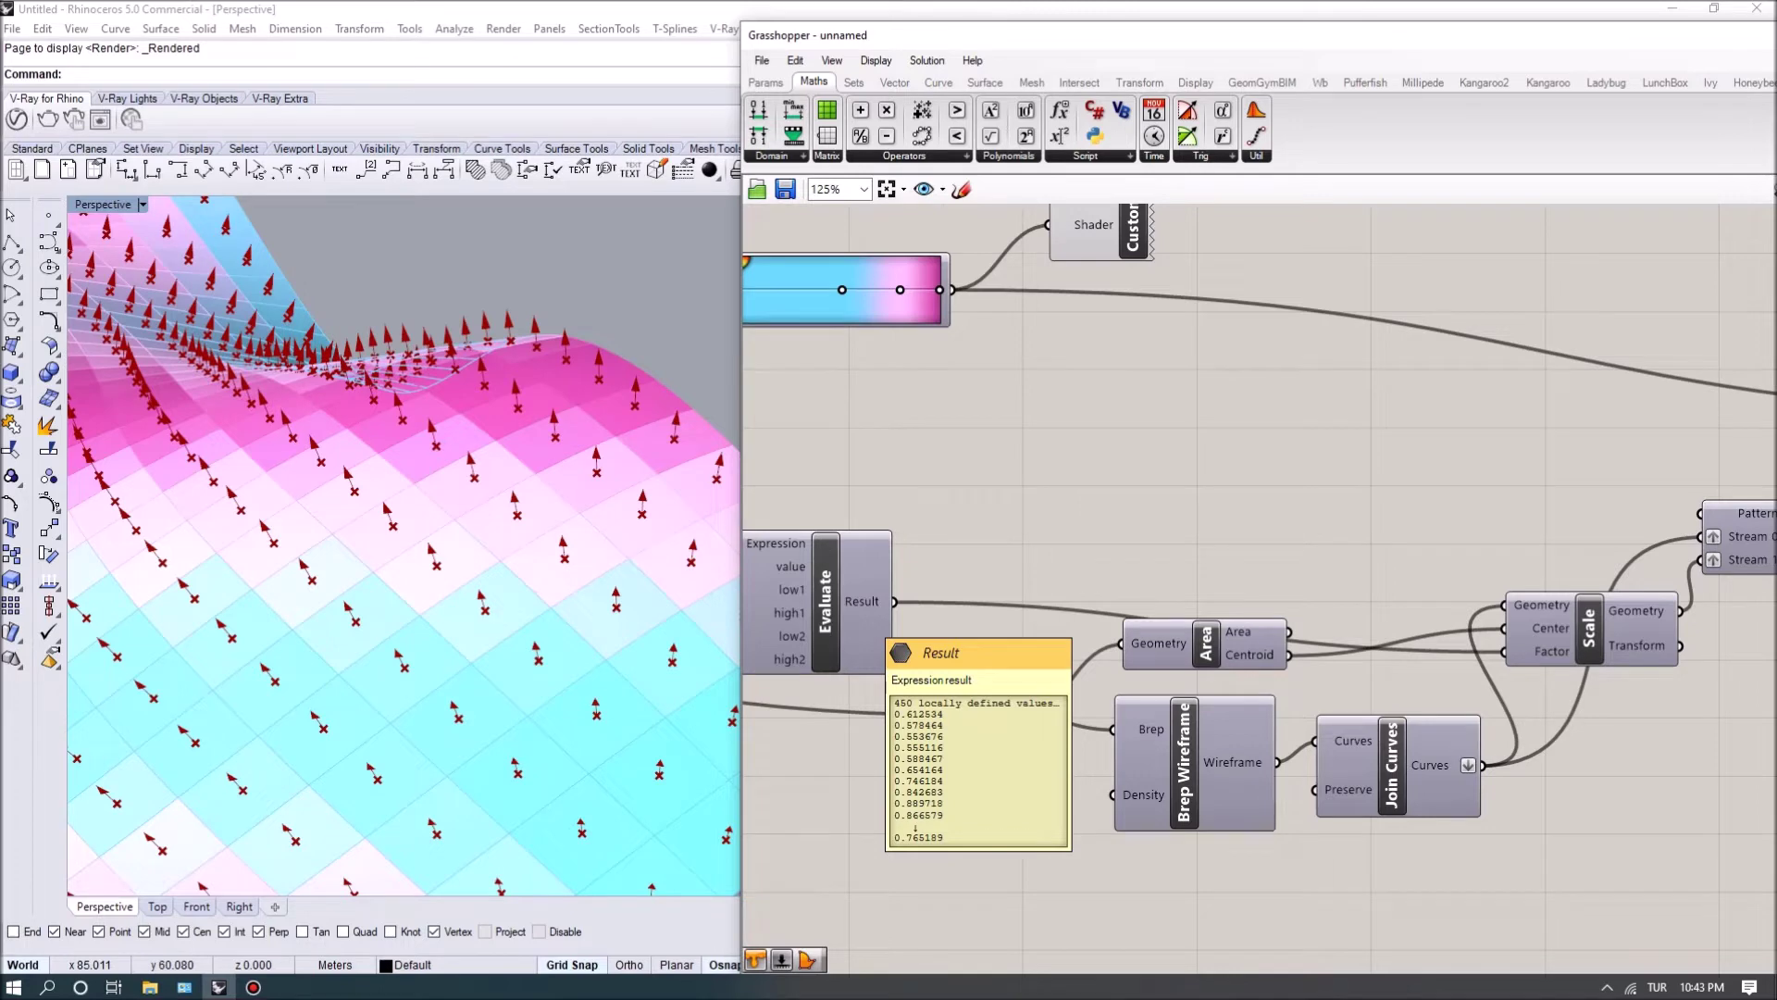
pyautogui.scroll(-6, 1389, 783)
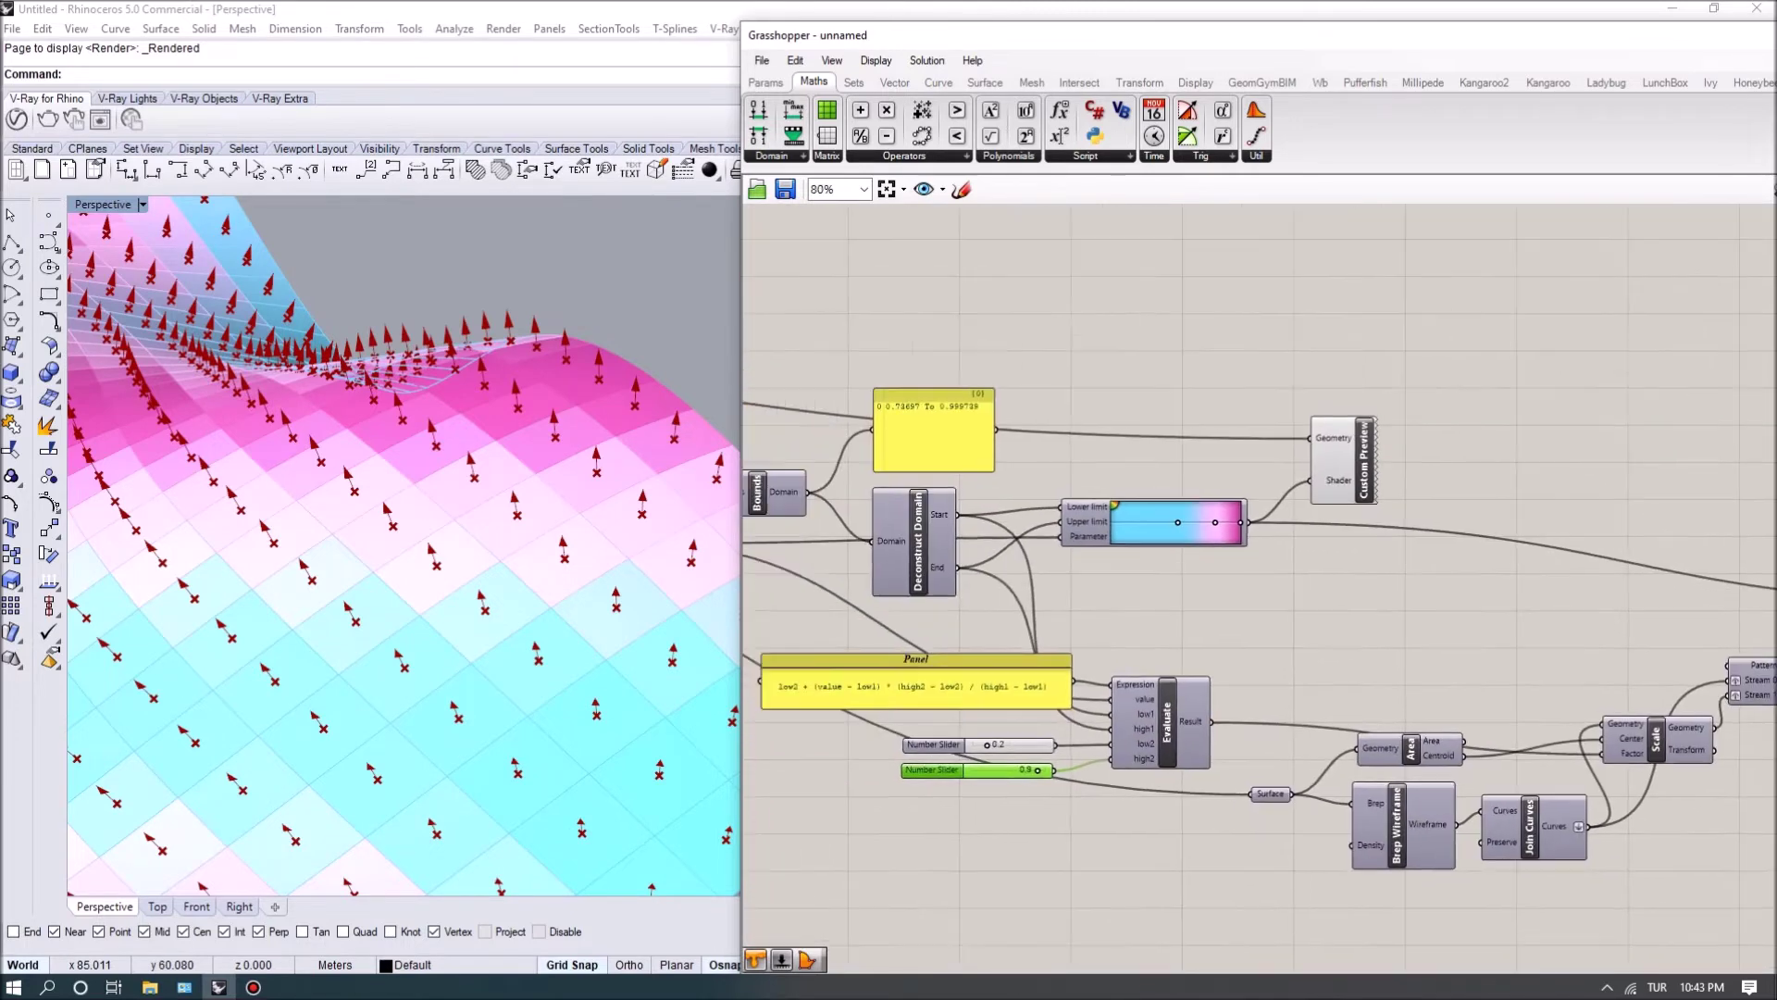
pyautogui.scroll(5, 1253, 767)
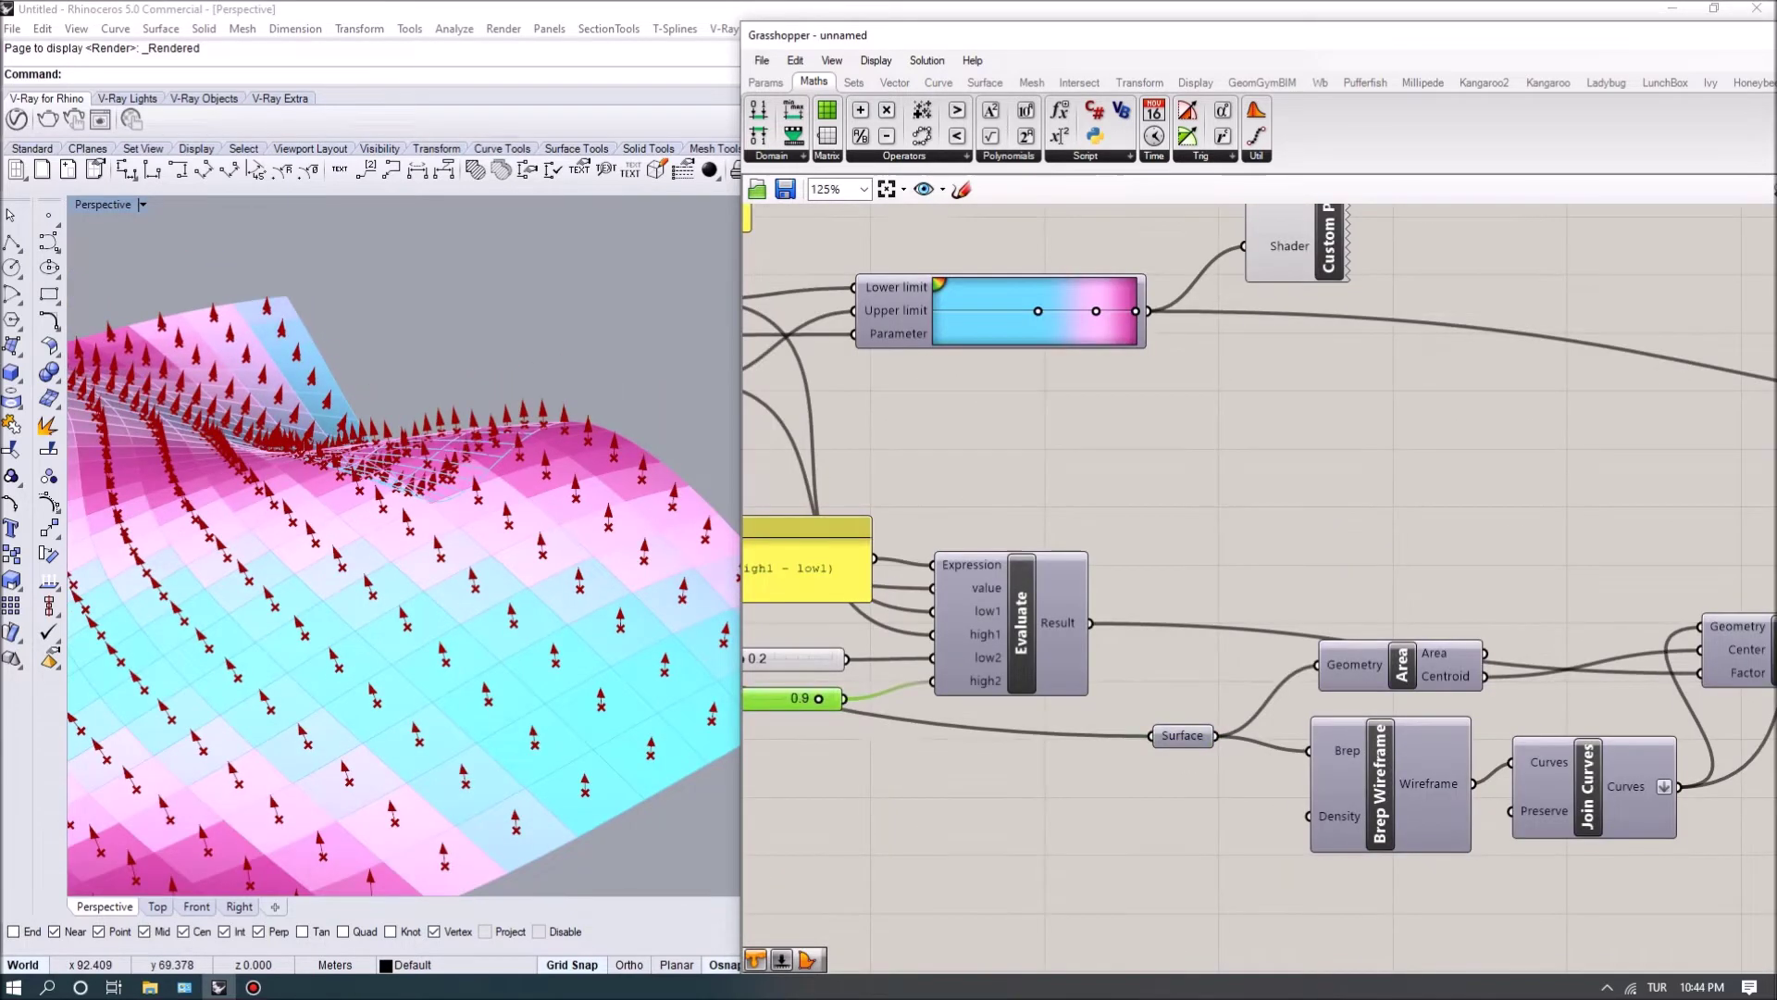
pyautogui.rightClick(1177, 736)
pyautogui.click(1222, 575)
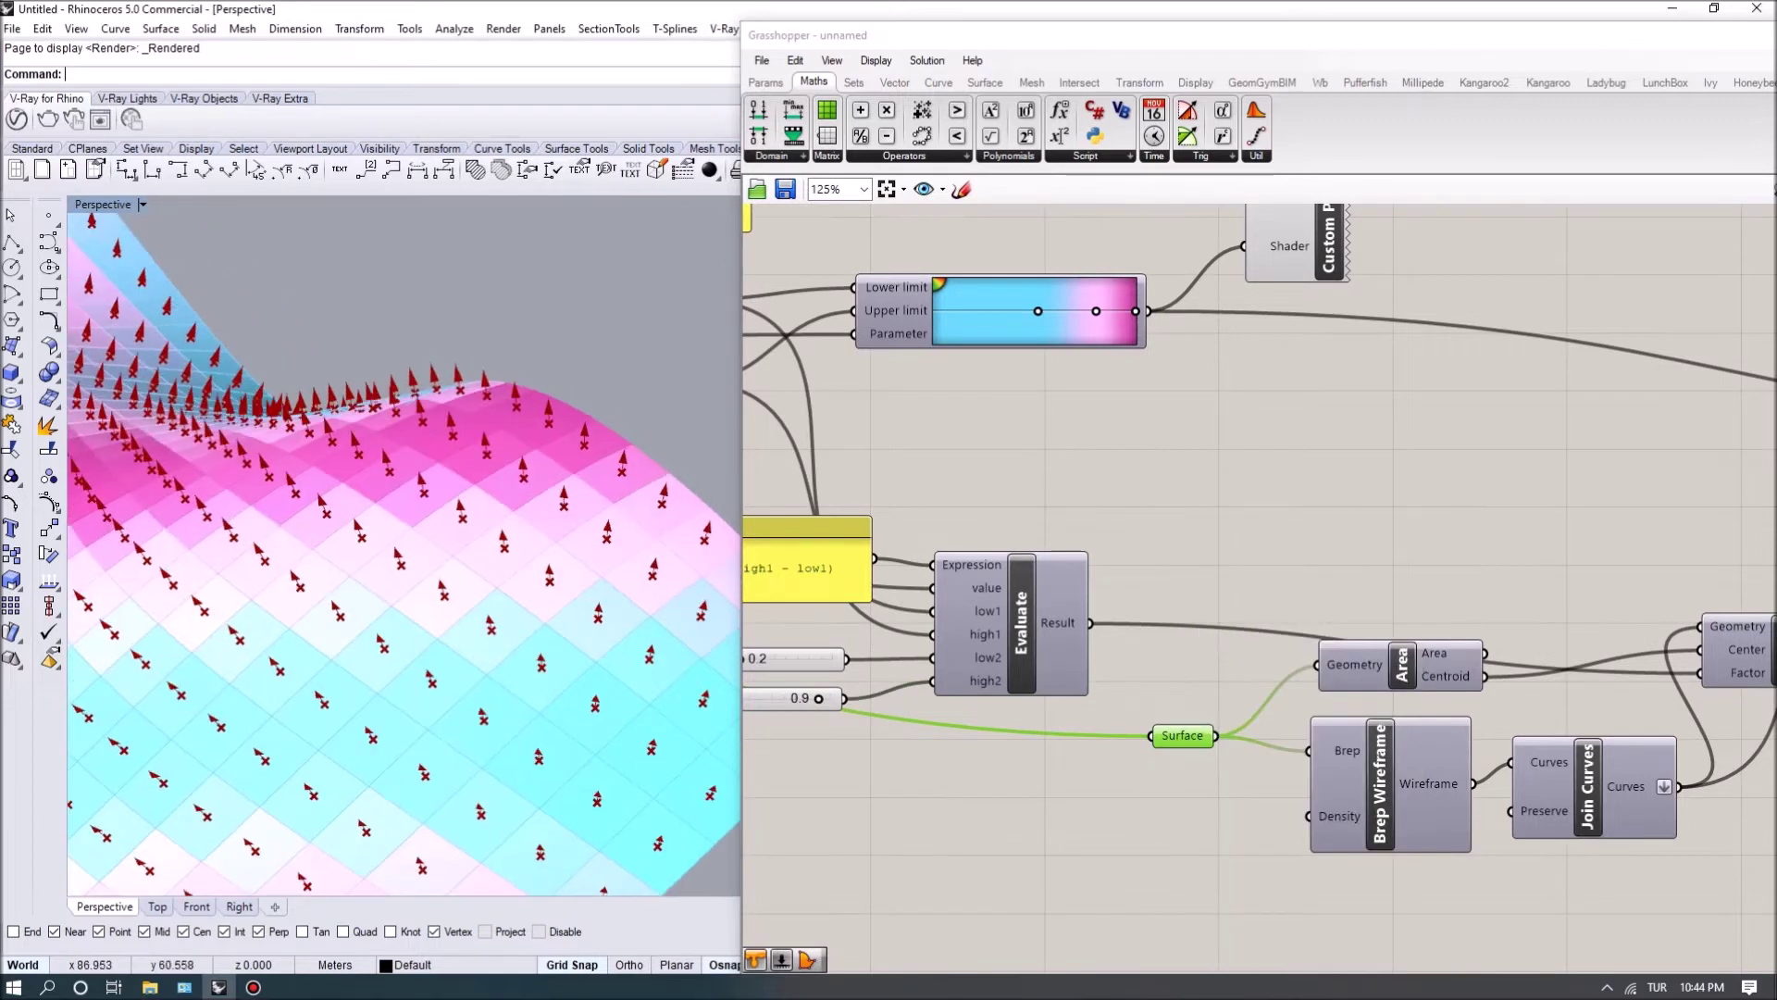
pyautogui.scroll(2, 1670, 802)
# Step: Disable the Brep Wireframe component and then re-enable it
pyautogui.rightClick(1222, 748)
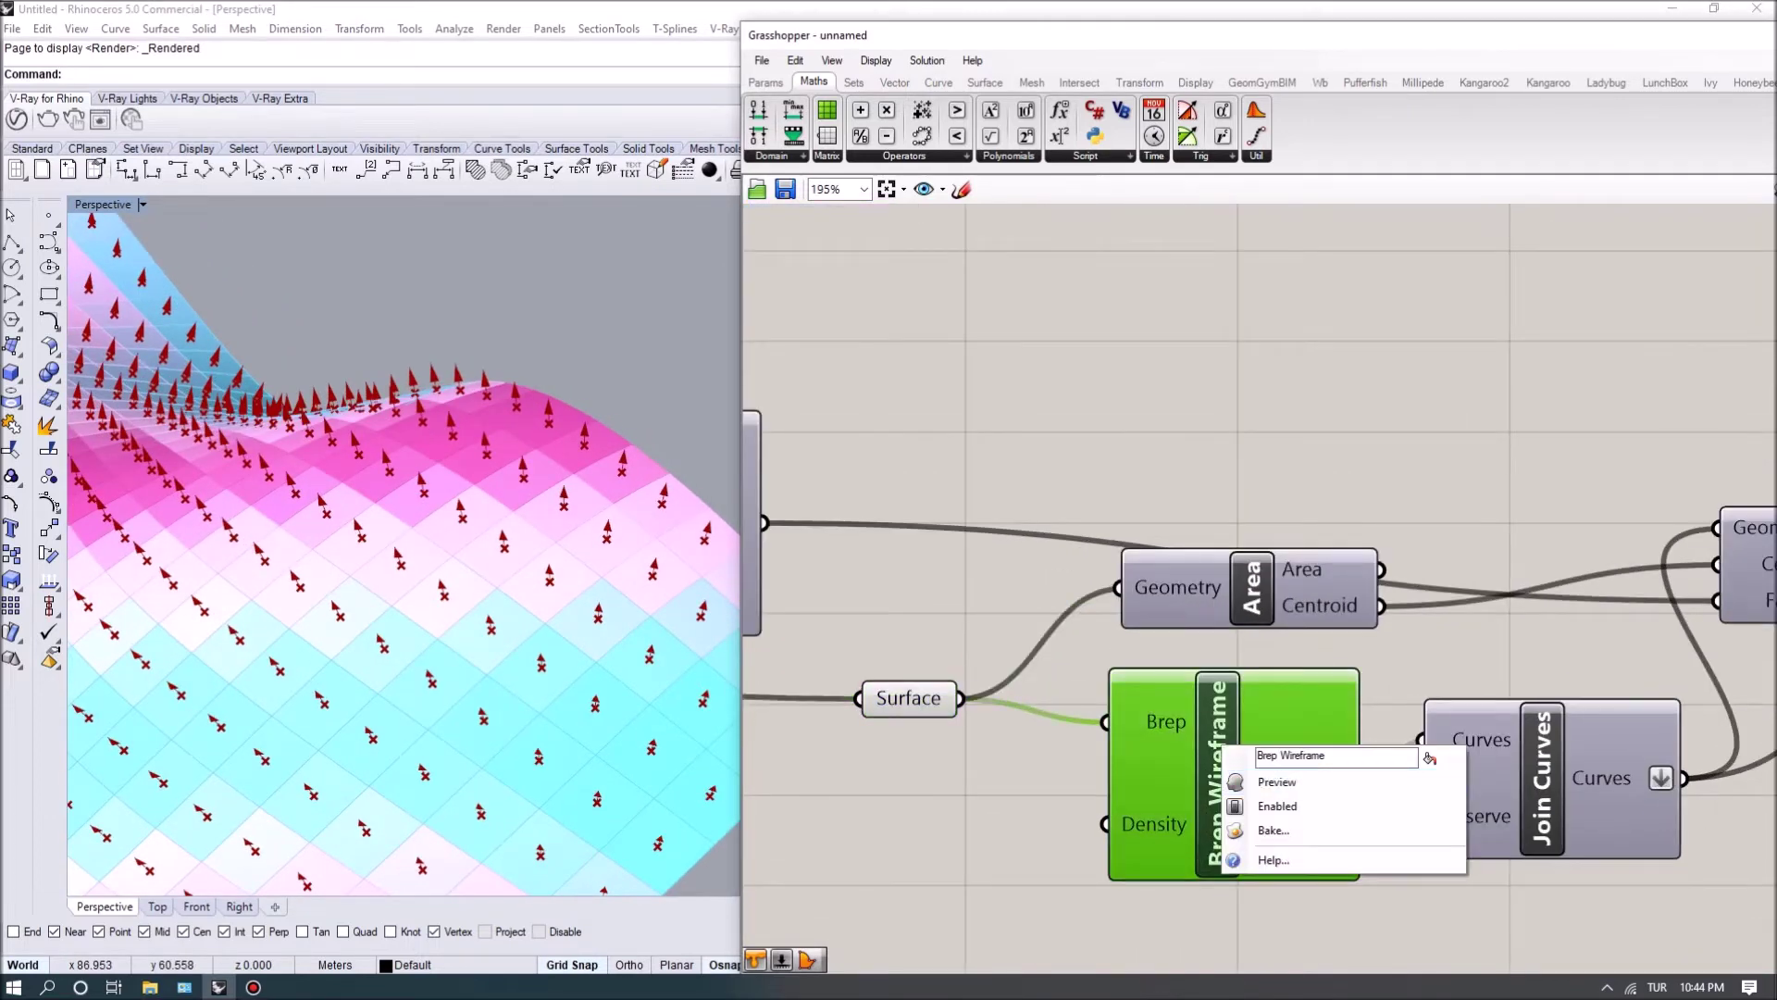
pyautogui.click(1277, 806)
pyautogui.rightClick(1238, 765)
pyautogui.click(1296, 801)
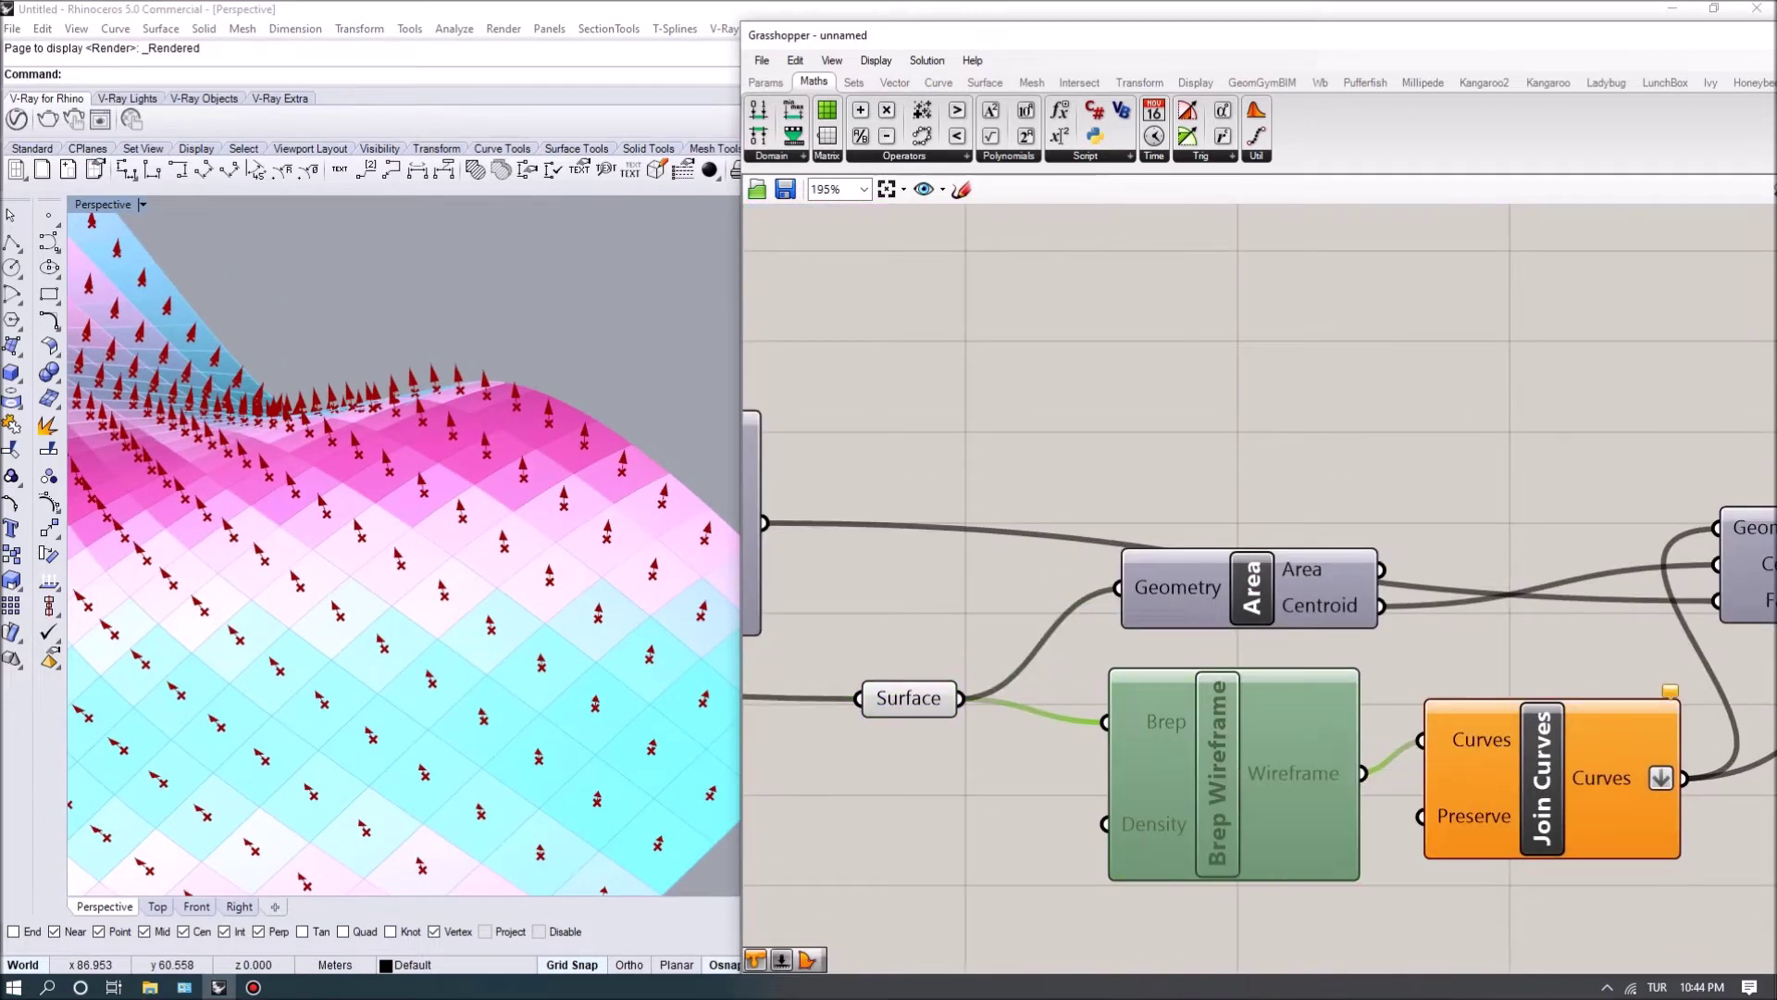
# Step: Show the Surface > Analysis component list containing Brep Wireframe
pyautogui.moveTo(1296, 463); pyautogui.dragTo(1167, 432, button='right')
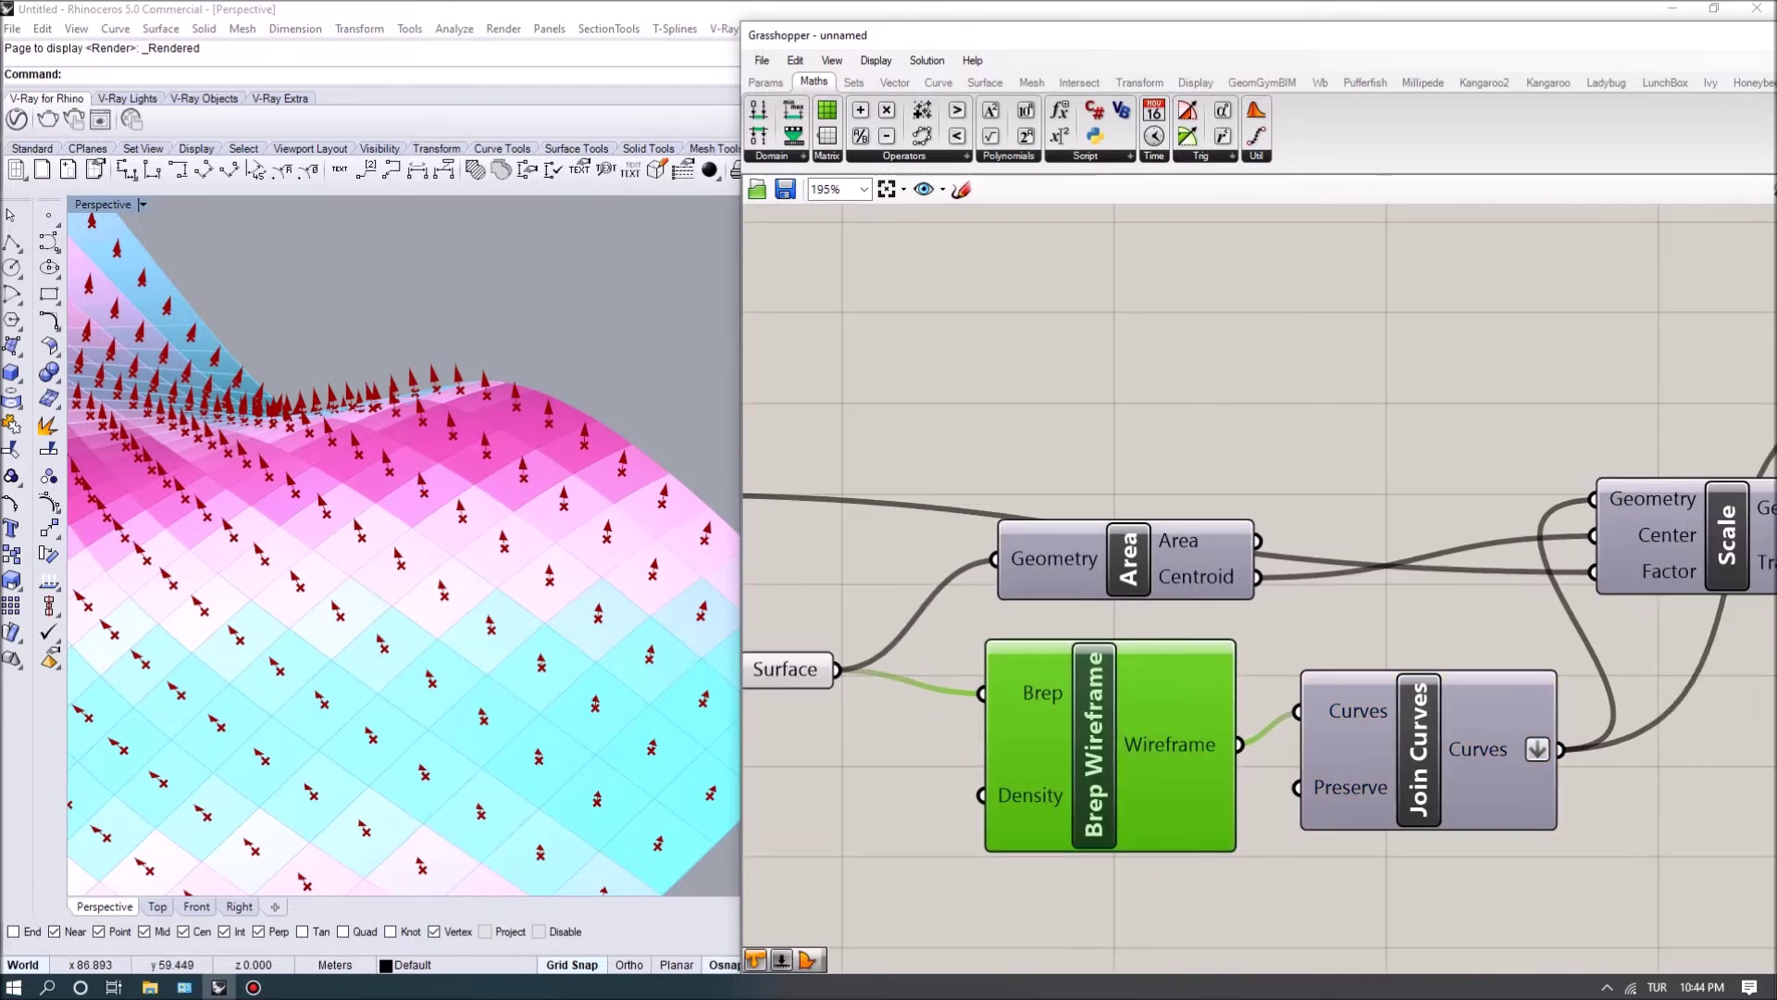
pyautogui.click(1116, 555)
pyautogui.scroll(3, 404, 547)
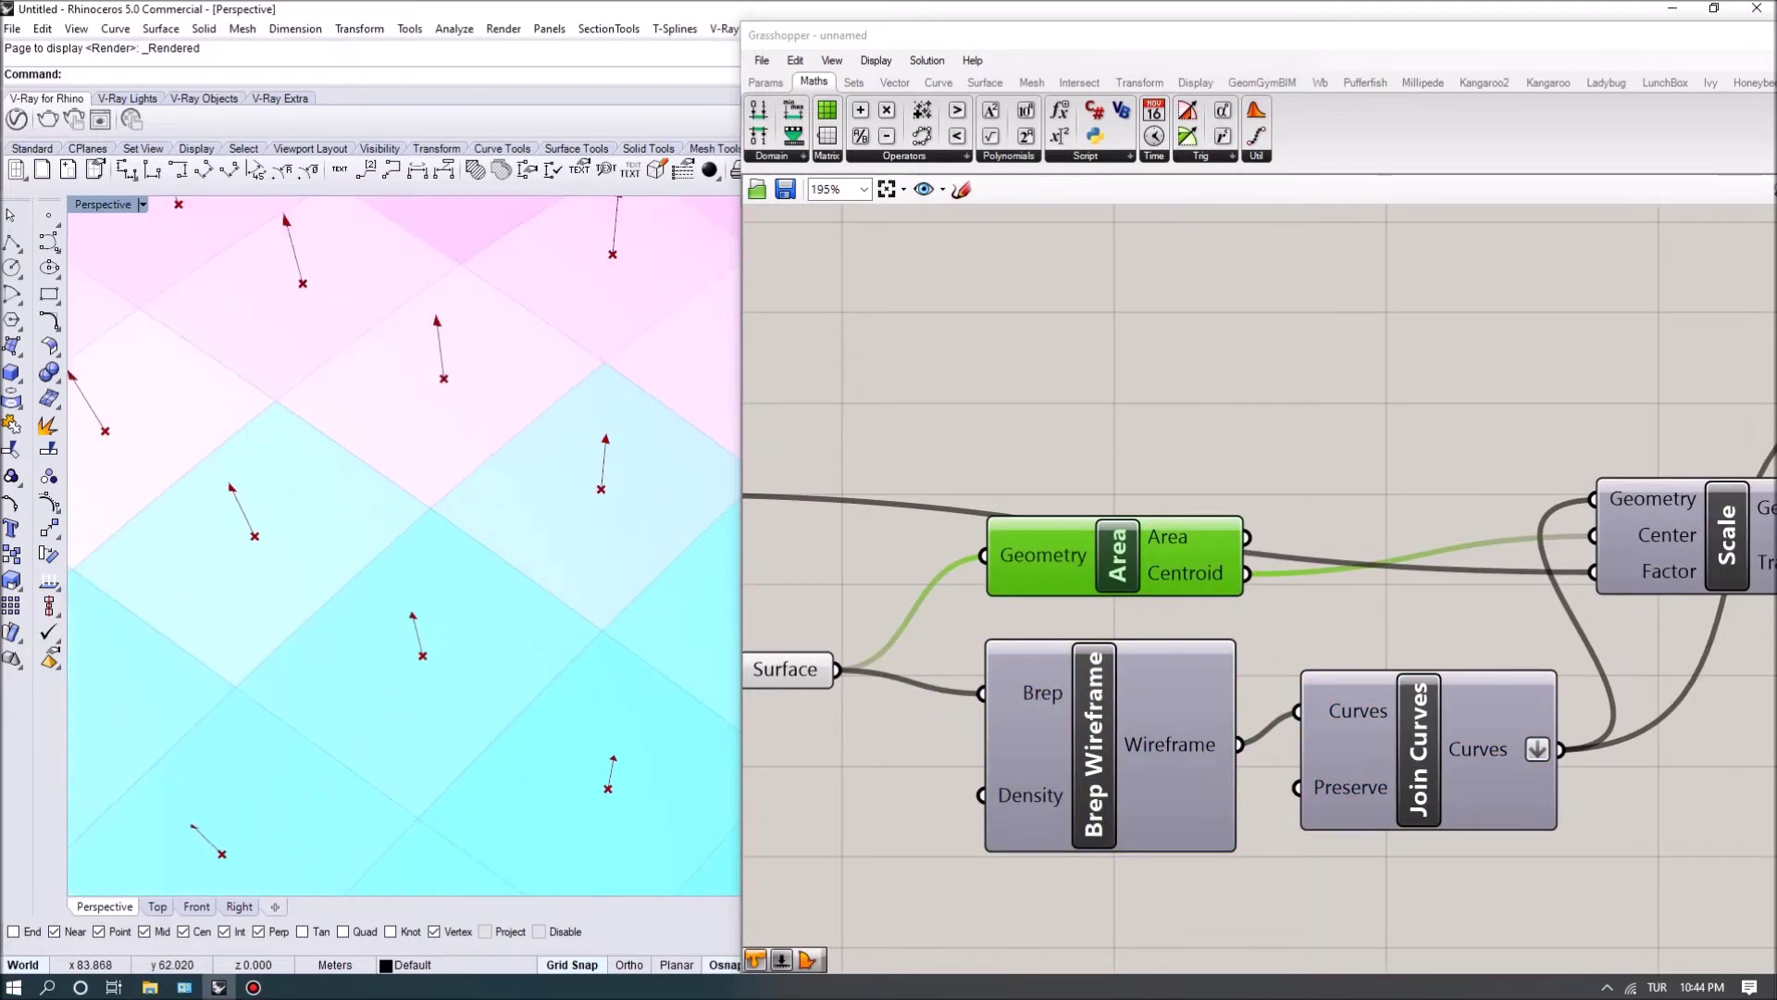
pyautogui.click(985, 81)
pyautogui.click(909, 155)
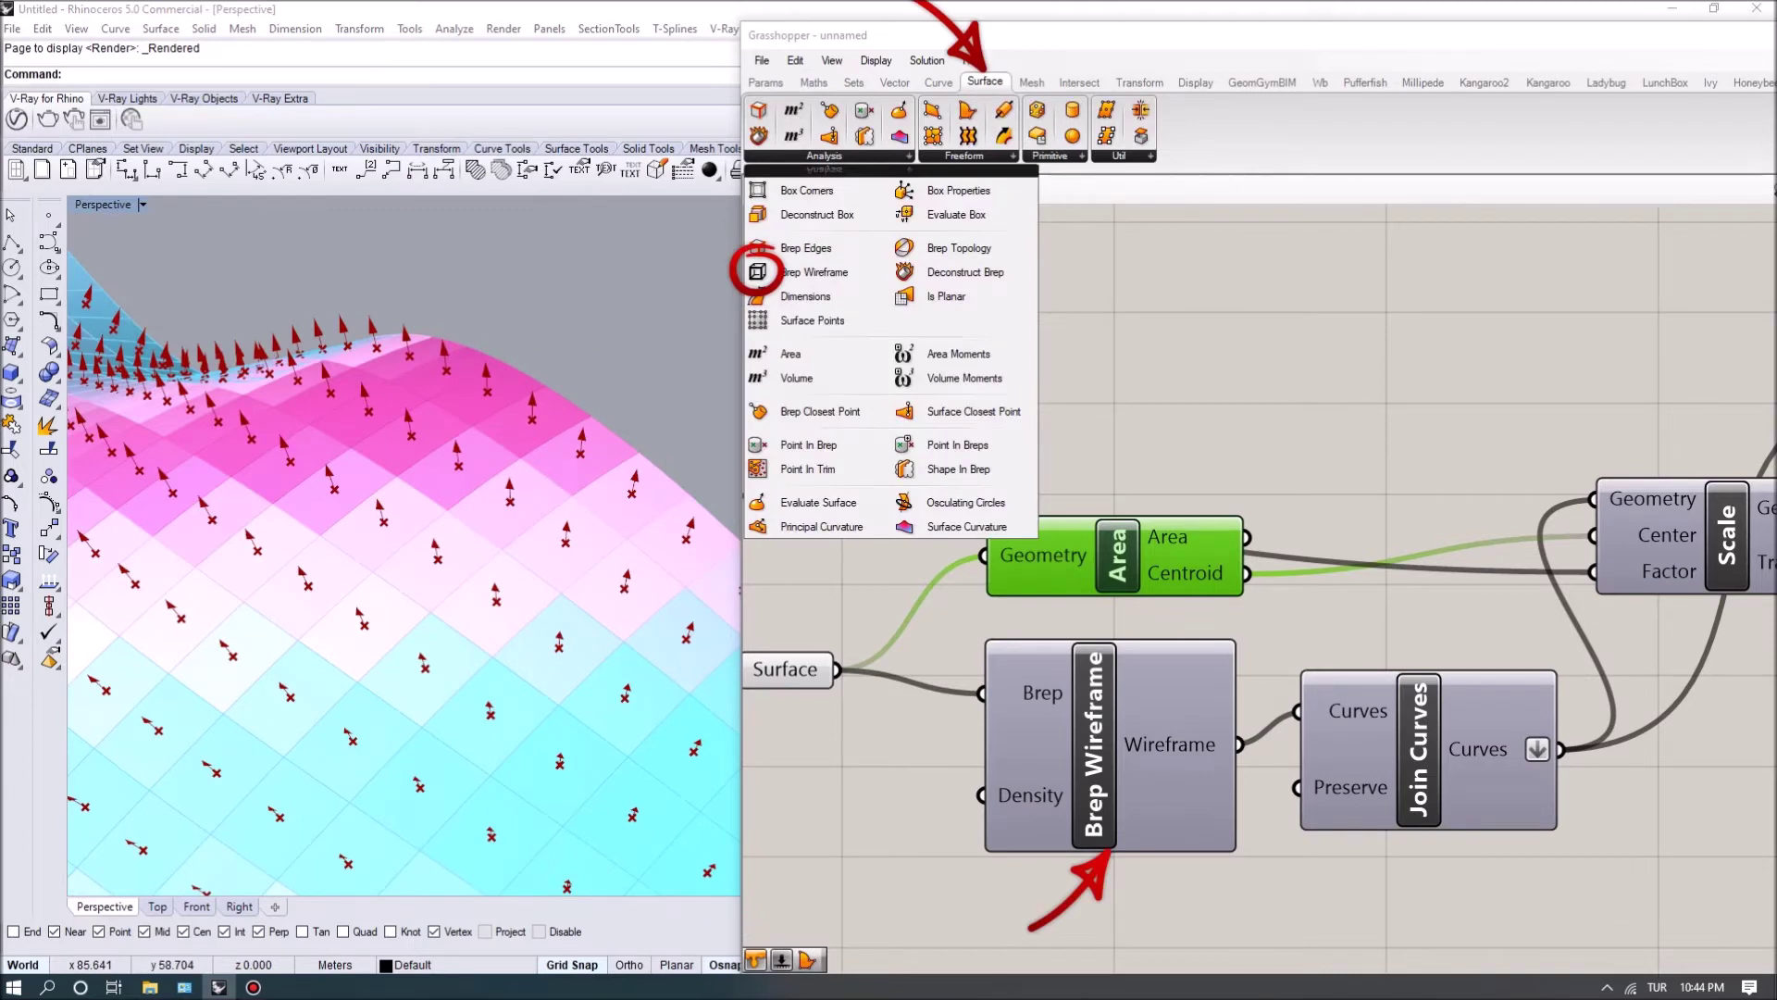
# Step: Enable the Scale component's preview to show the shrunken square panel outlines
pyautogui.press('Escape')
pyautogui.scroll(-2, 1259, 574)
pyautogui.scroll(2, 1259, 574)
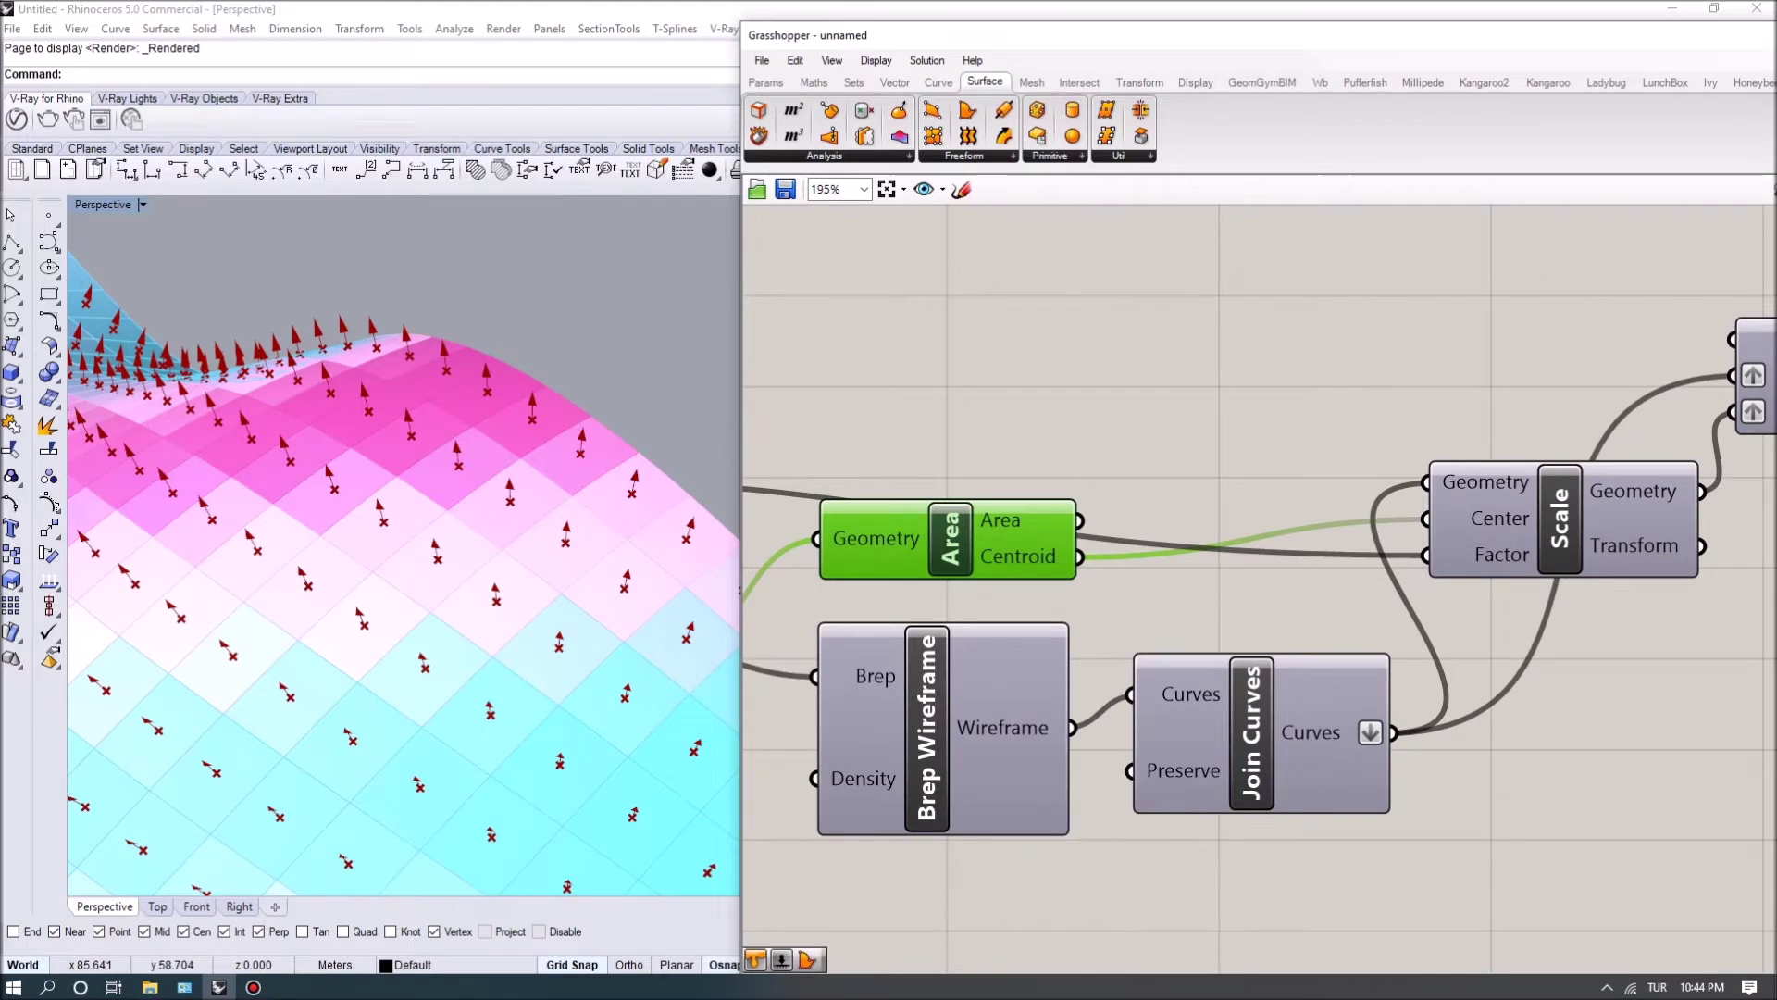
pyautogui.moveTo(1388, 722); pyautogui.dragTo(1176, 793, button='right')
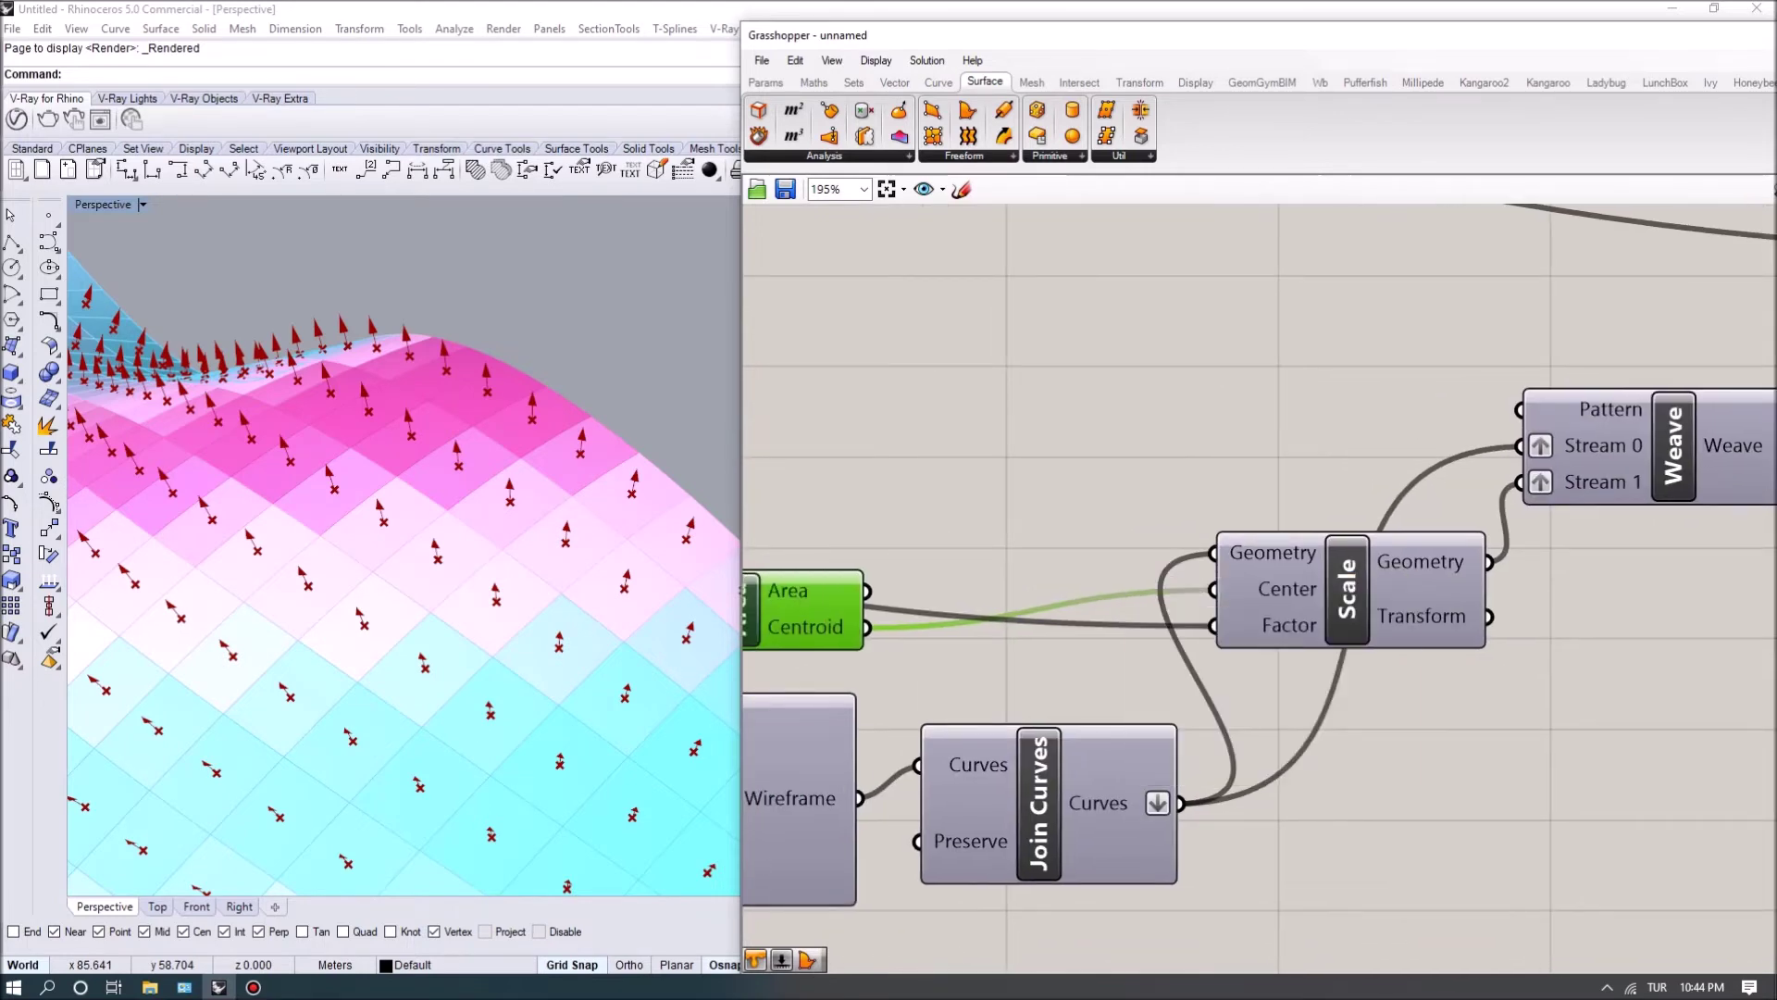
pyautogui.moveTo(1167, 583); pyautogui.dragTo(1191, 605, button='right')
pyautogui.click(1377, 609)
pyautogui.rightClick(1409, 594)
pyautogui.click(1111, 416)
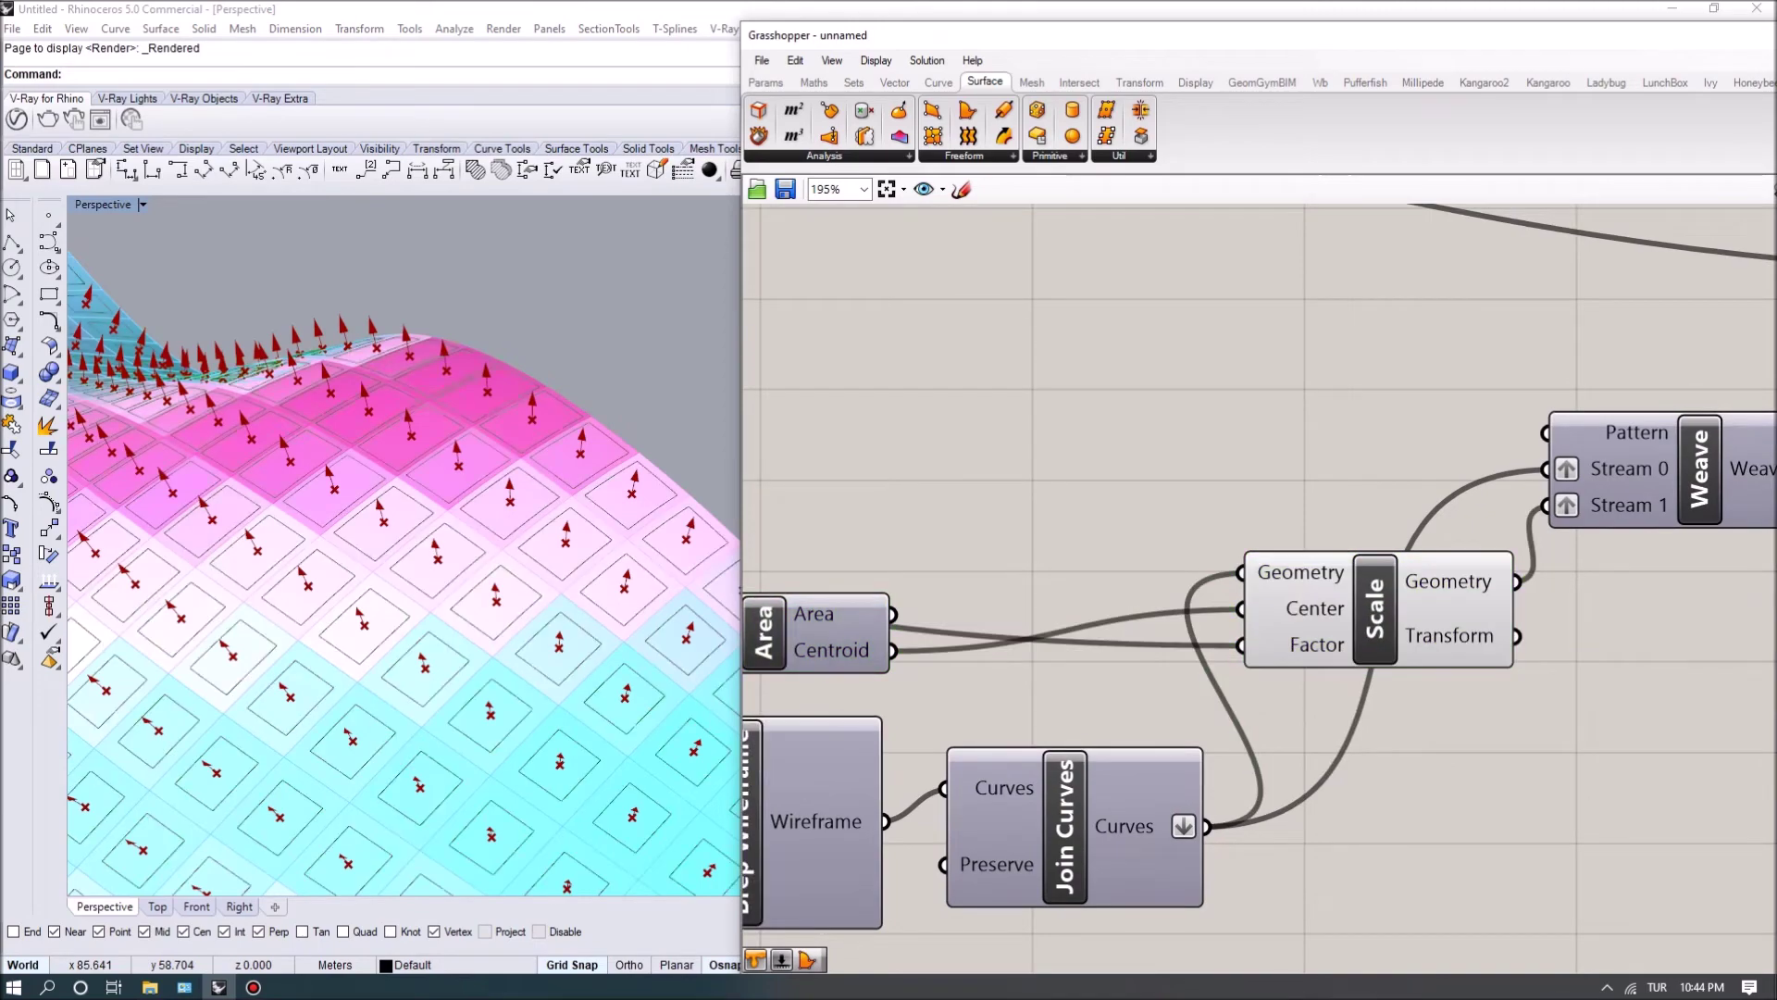
pyautogui.scroll(8, 185, 648)
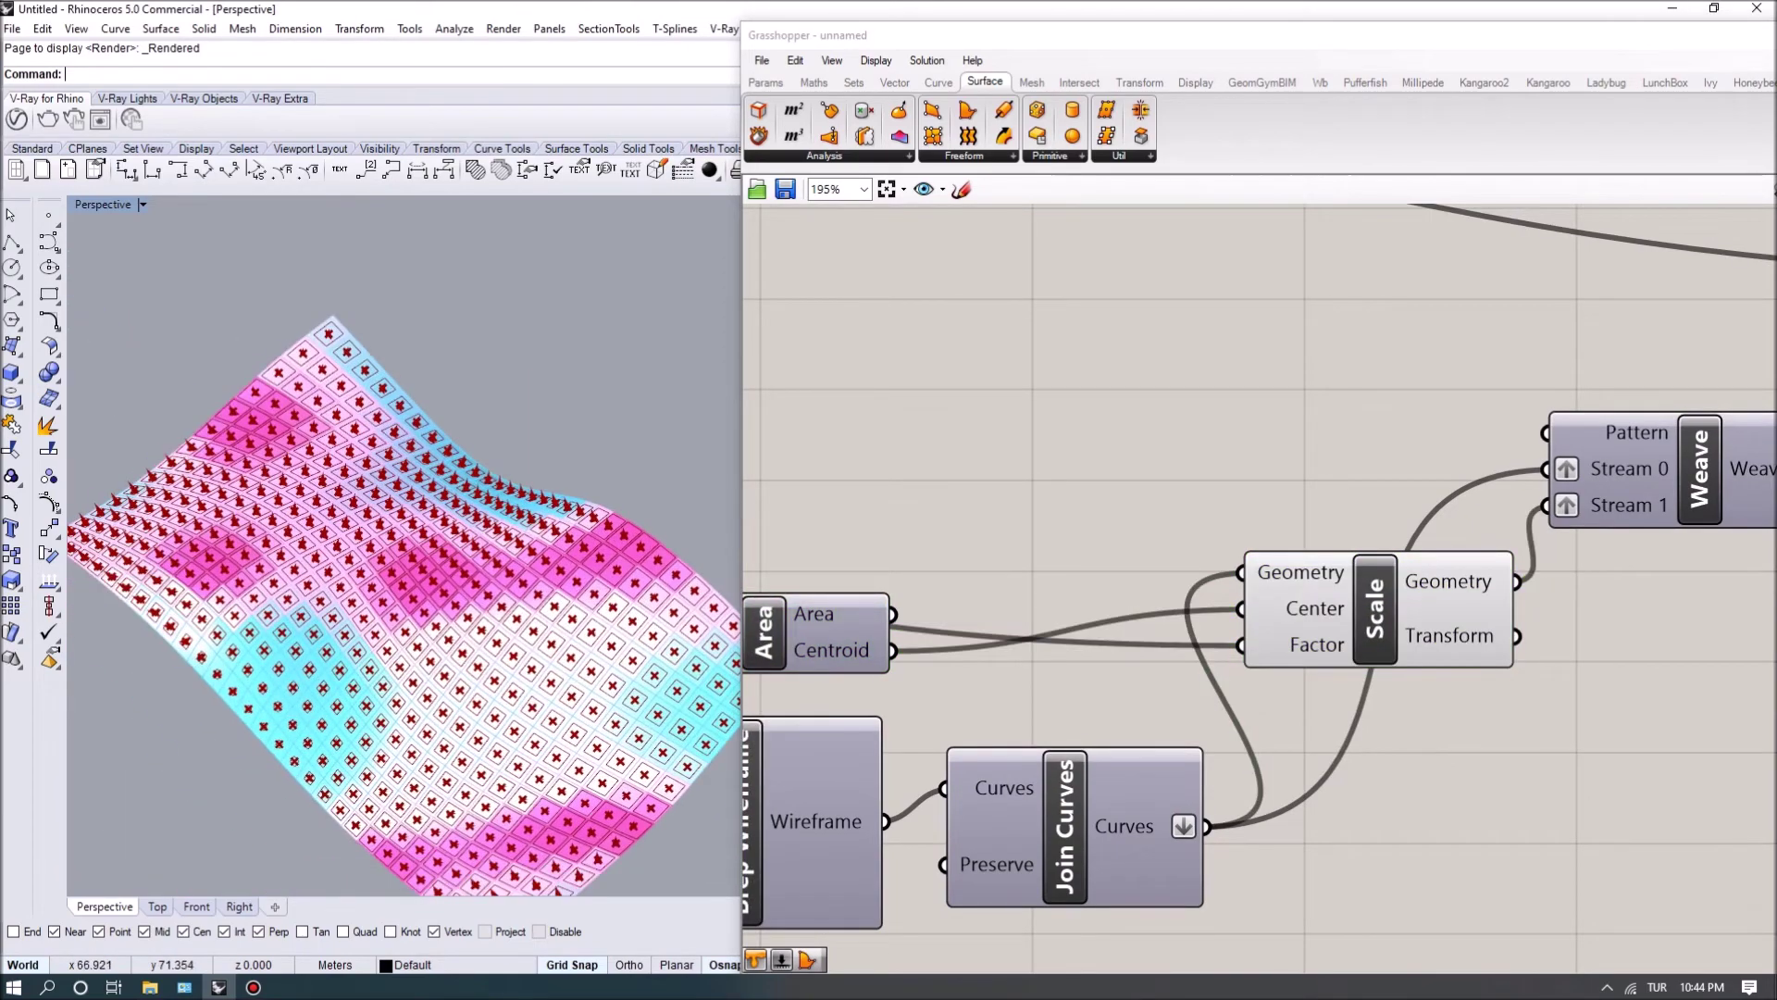
pyautogui.scroll(-5, 404, 546)
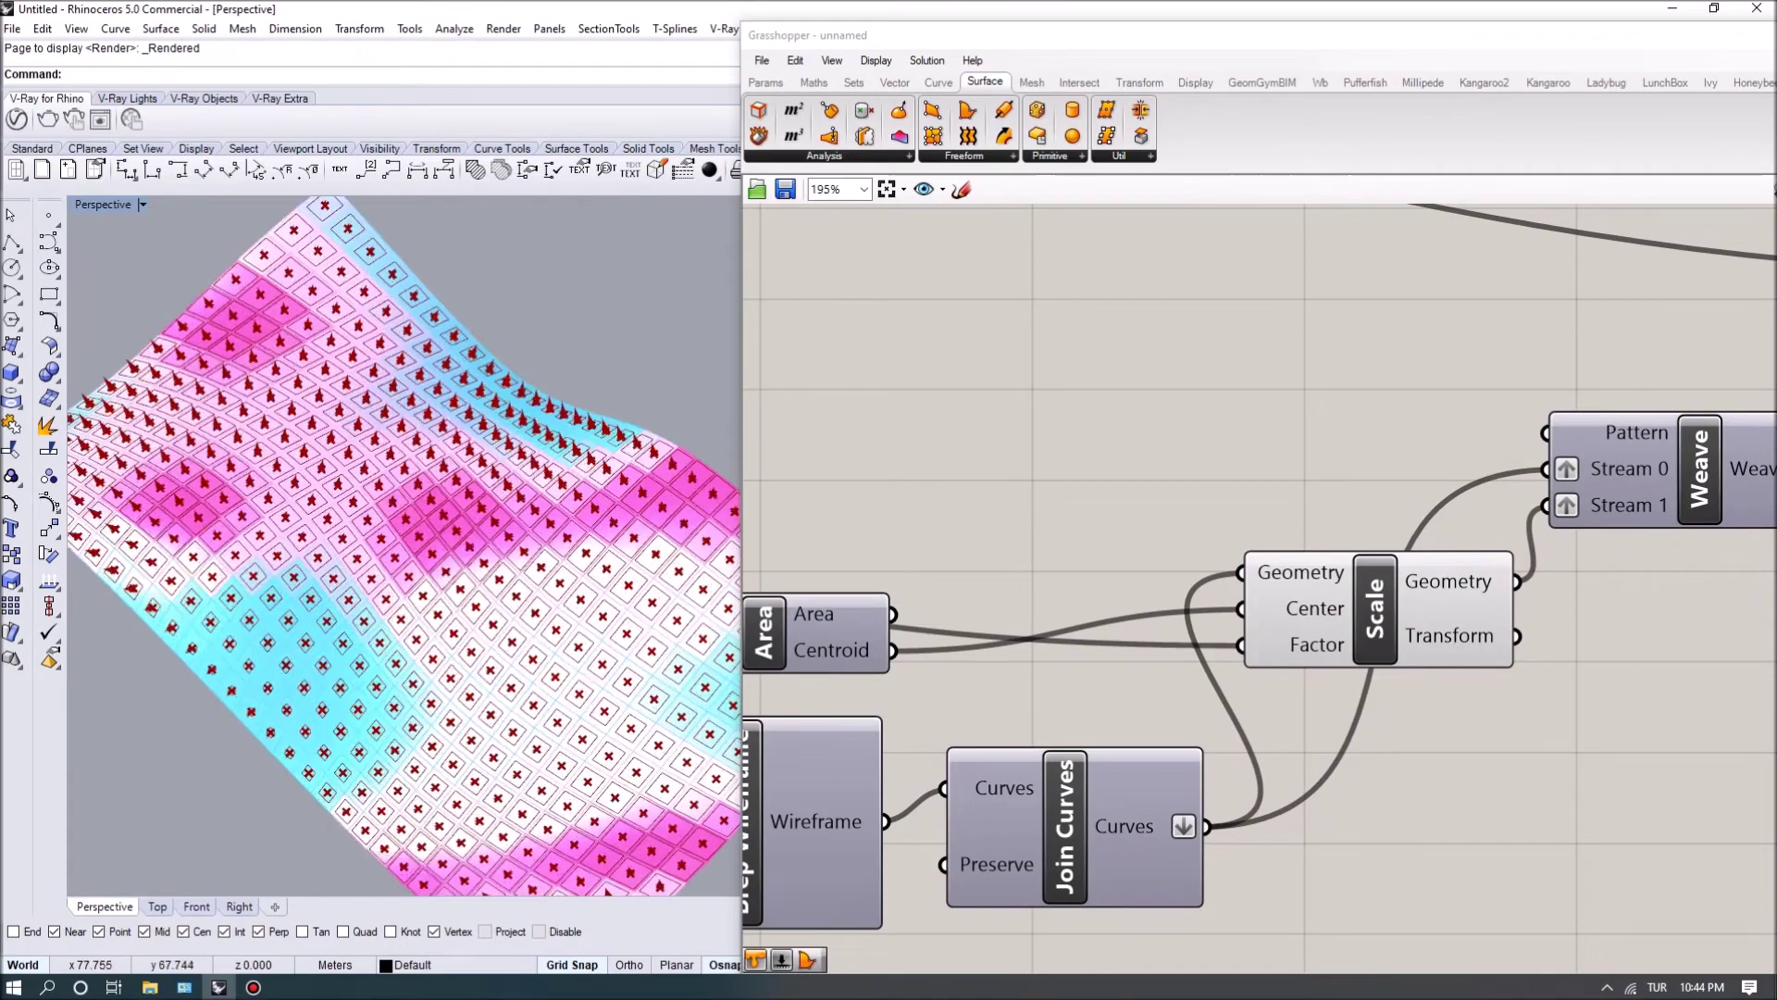
pyautogui.scroll(8, 404, 546)
pyautogui.scroll(-5, 661, 380)
pyautogui.moveTo(441, 463); pyautogui.dragTo(602, 666, button='right')
pyautogui.scroll(6, 366, 621)
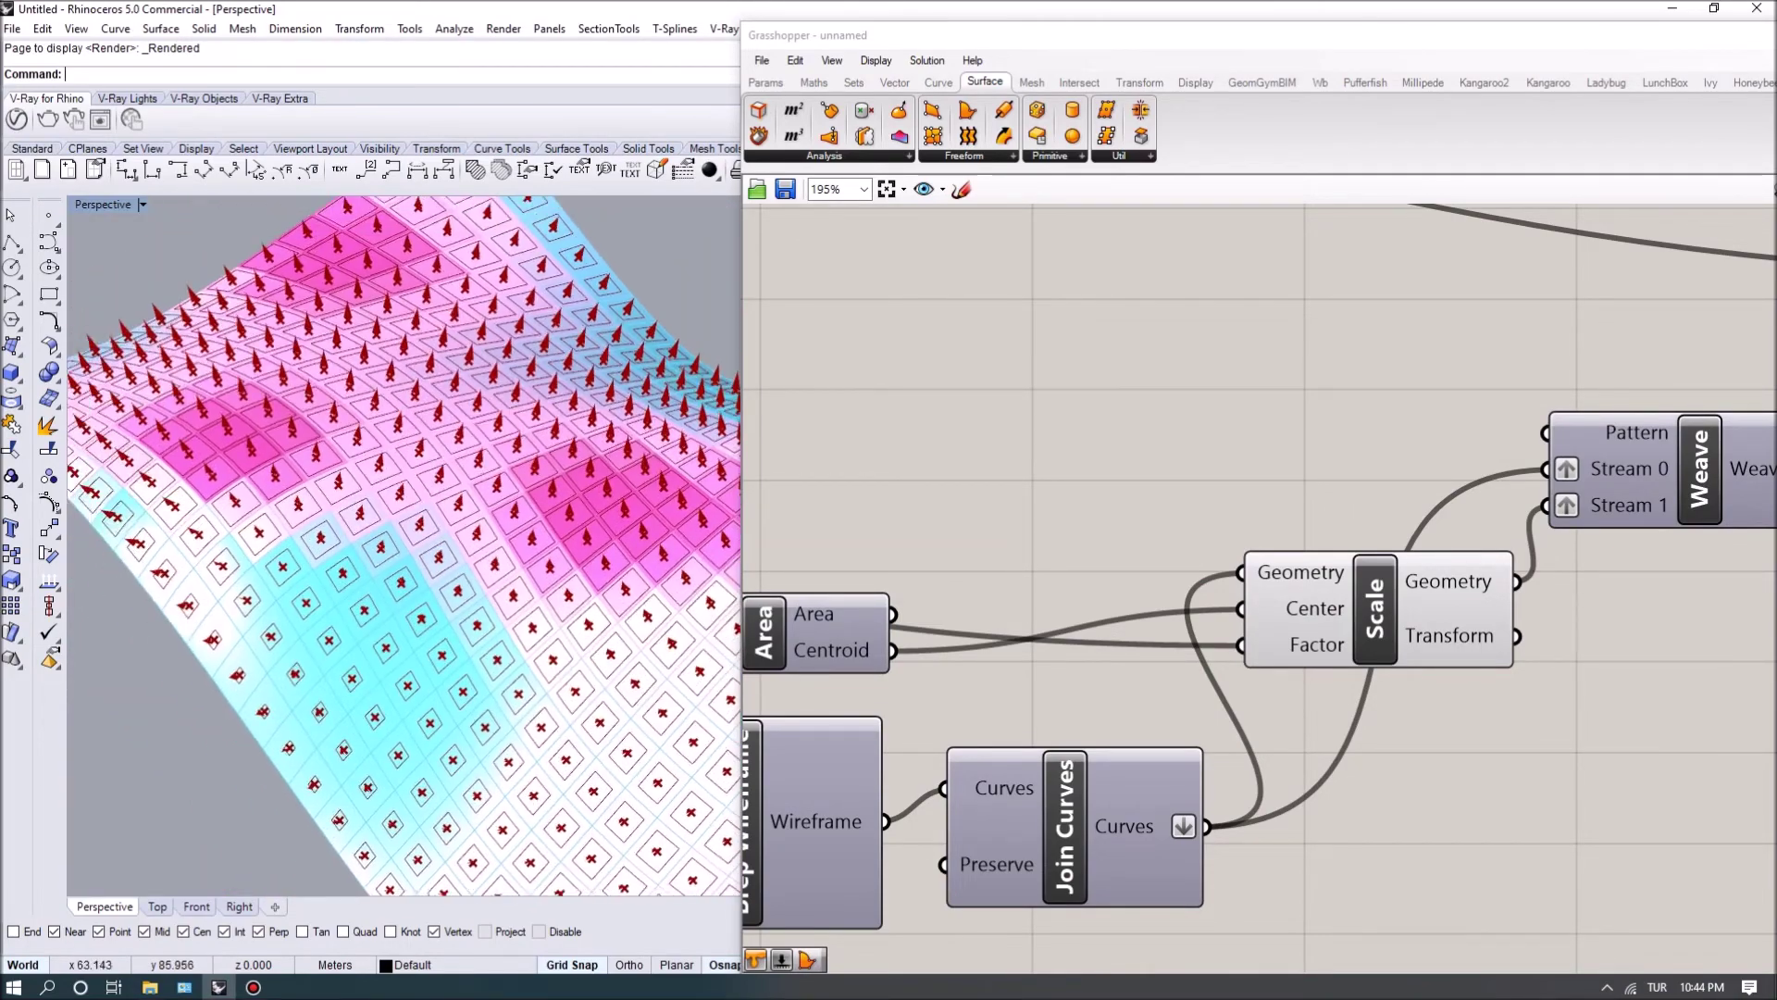
pyautogui.moveTo(403, 546); pyautogui.dragTo(481, 500, button='right')
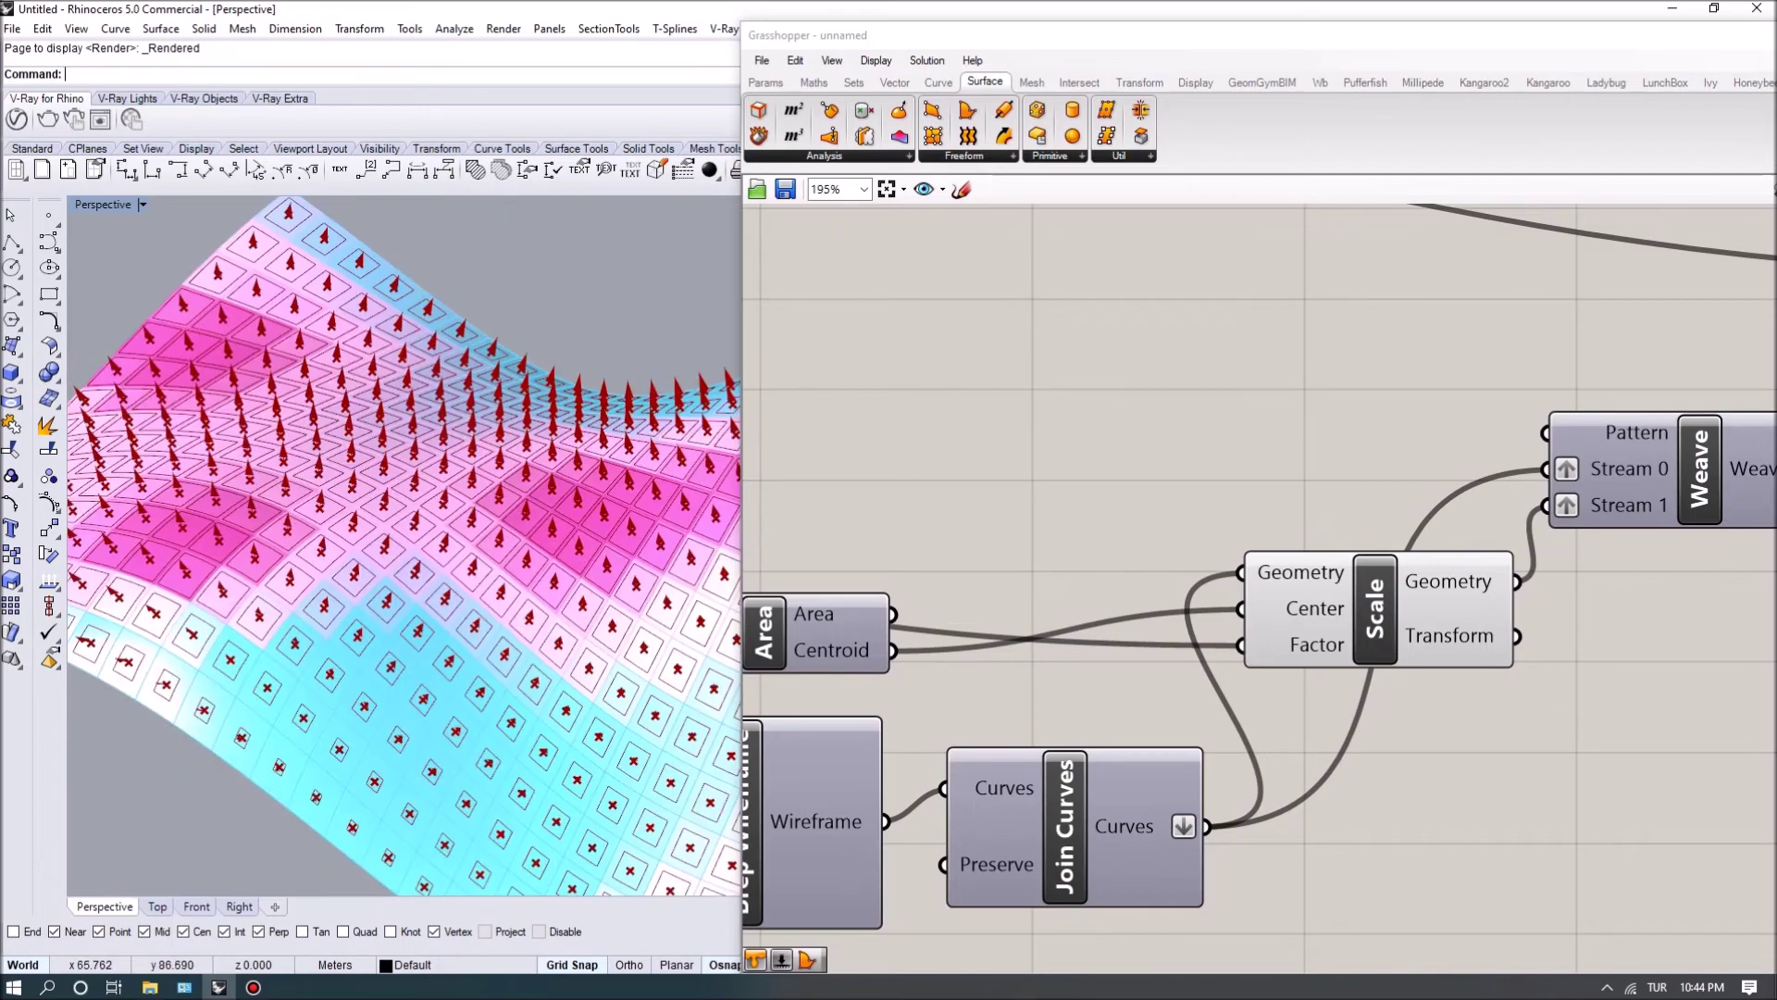
pyautogui.scroll(-4, 404, 546)
pyautogui.scroll(5, 404, 546)
pyautogui.scroll(4, 404, 556)
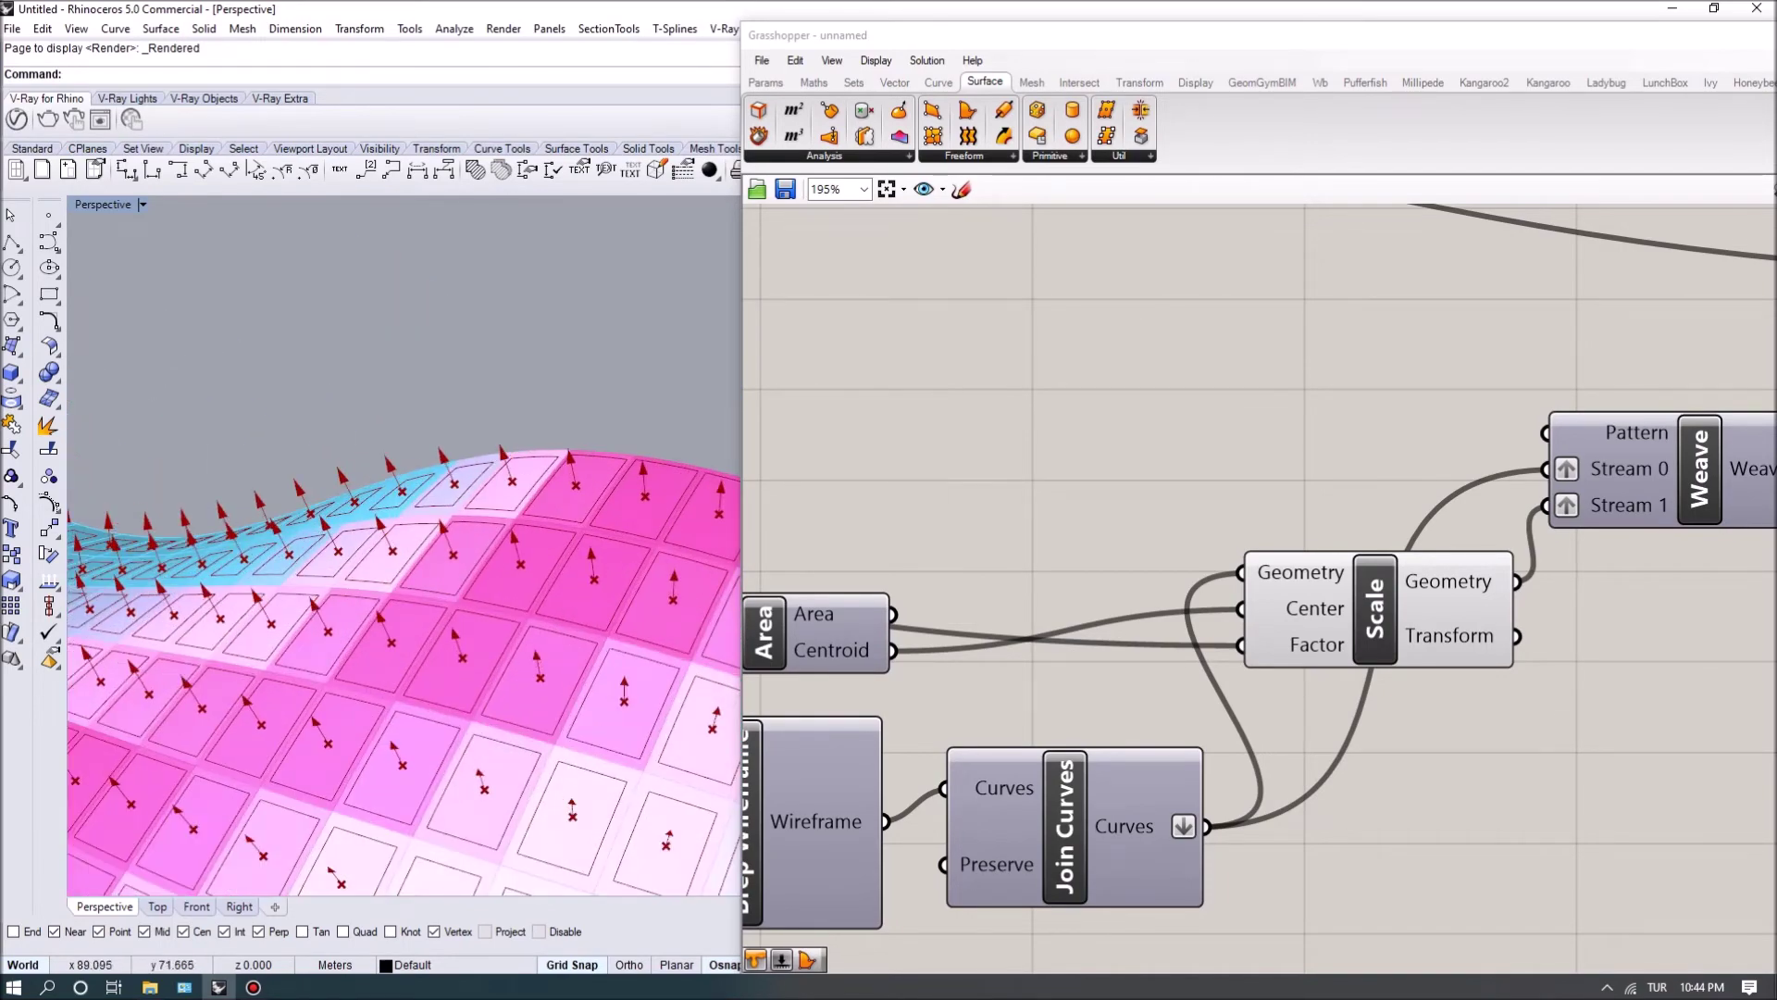
pyautogui.scroll(2, 404, 667)
pyautogui.scroll(-5, 404, 547)
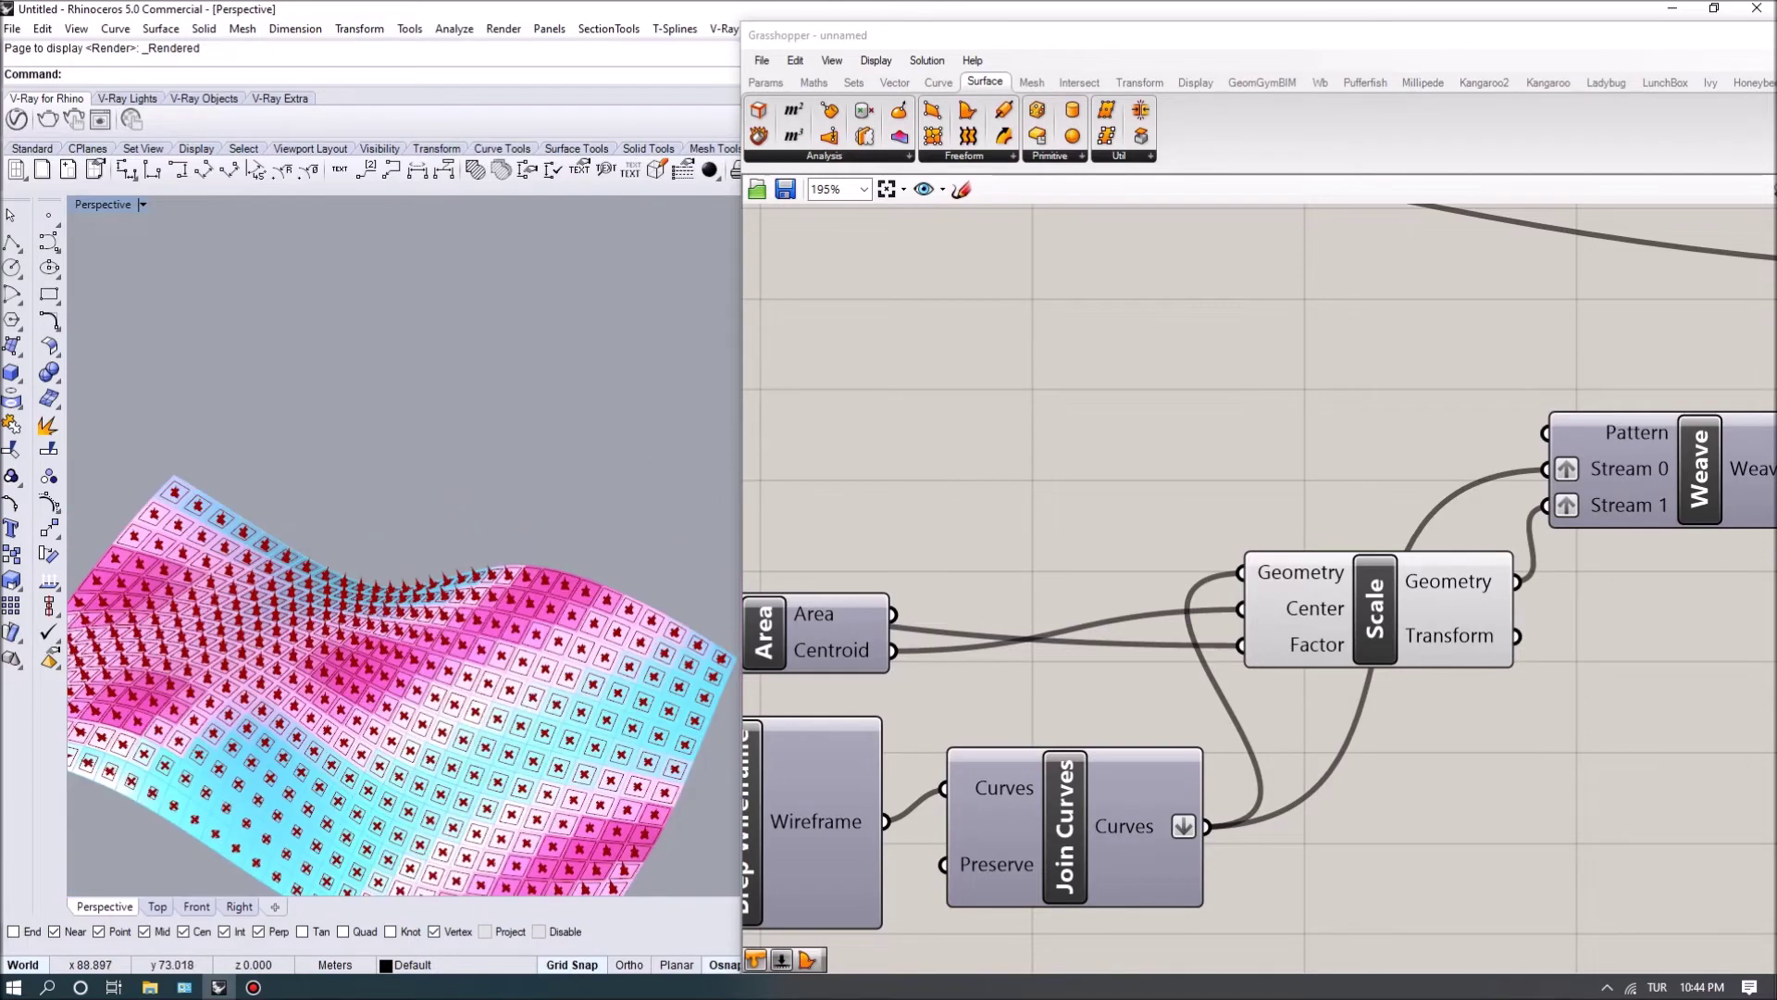
pyautogui.moveTo(403, 547); pyautogui.dragTo(456, 576, button='right')
pyautogui.scroll(5, 352, 565)
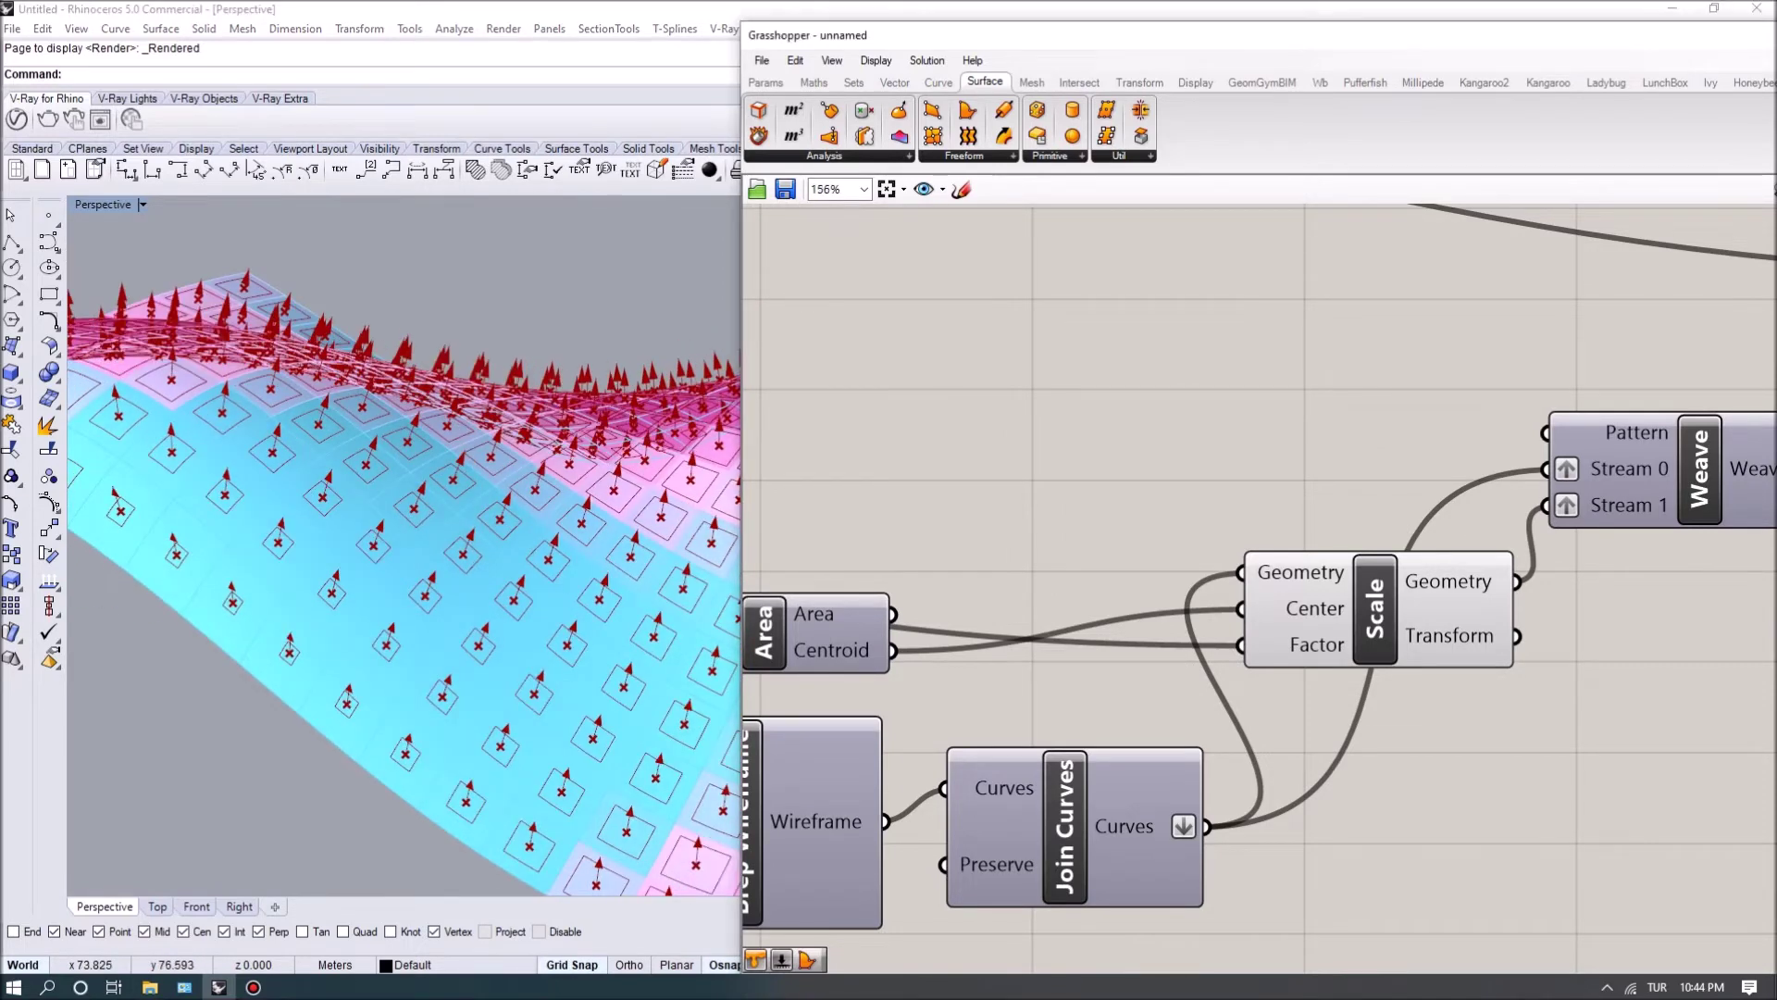
pyautogui.scroll(-3, 1259, 583)
# Step: Rearrange the canvas, nudging the Weave and Loft components into a clear position
pyautogui.scroll(3, 1259, 583)
pyautogui.click(1040, 614)
pyautogui.click(1351, 499)
pyautogui.scroll(2, 1351, 500)
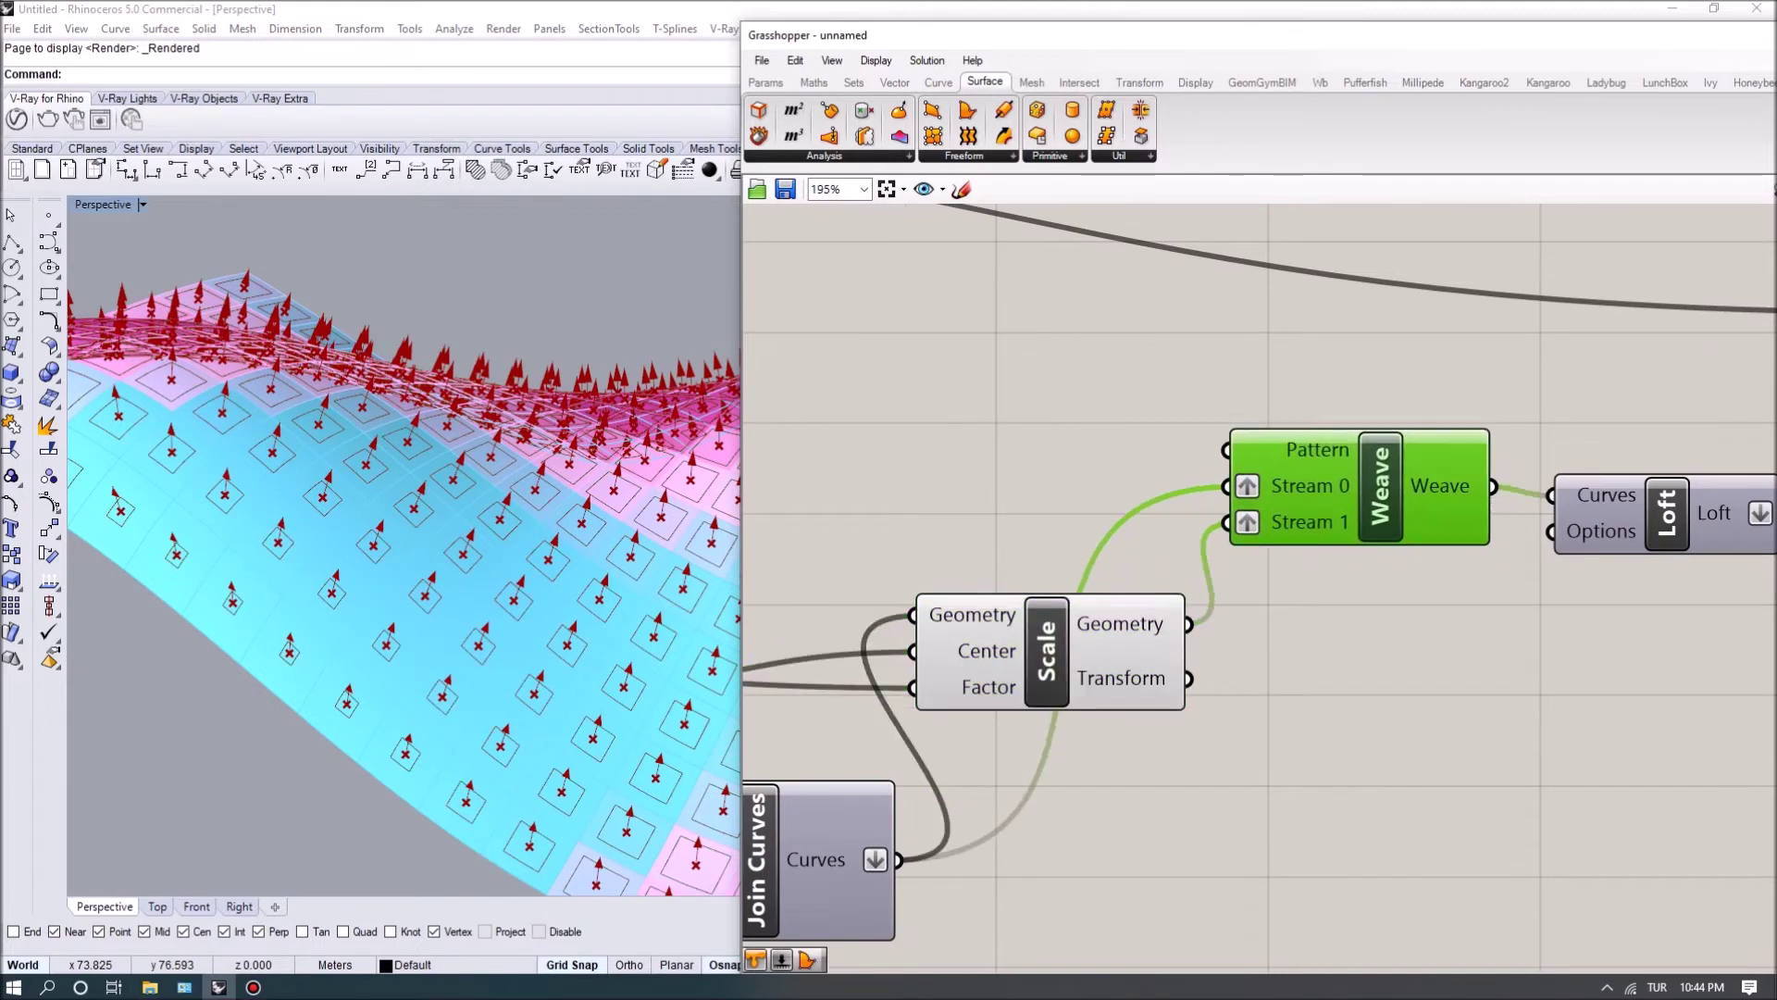
pyautogui.moveTo(1352, 500); pyautogui.dragTo(1357, 496)
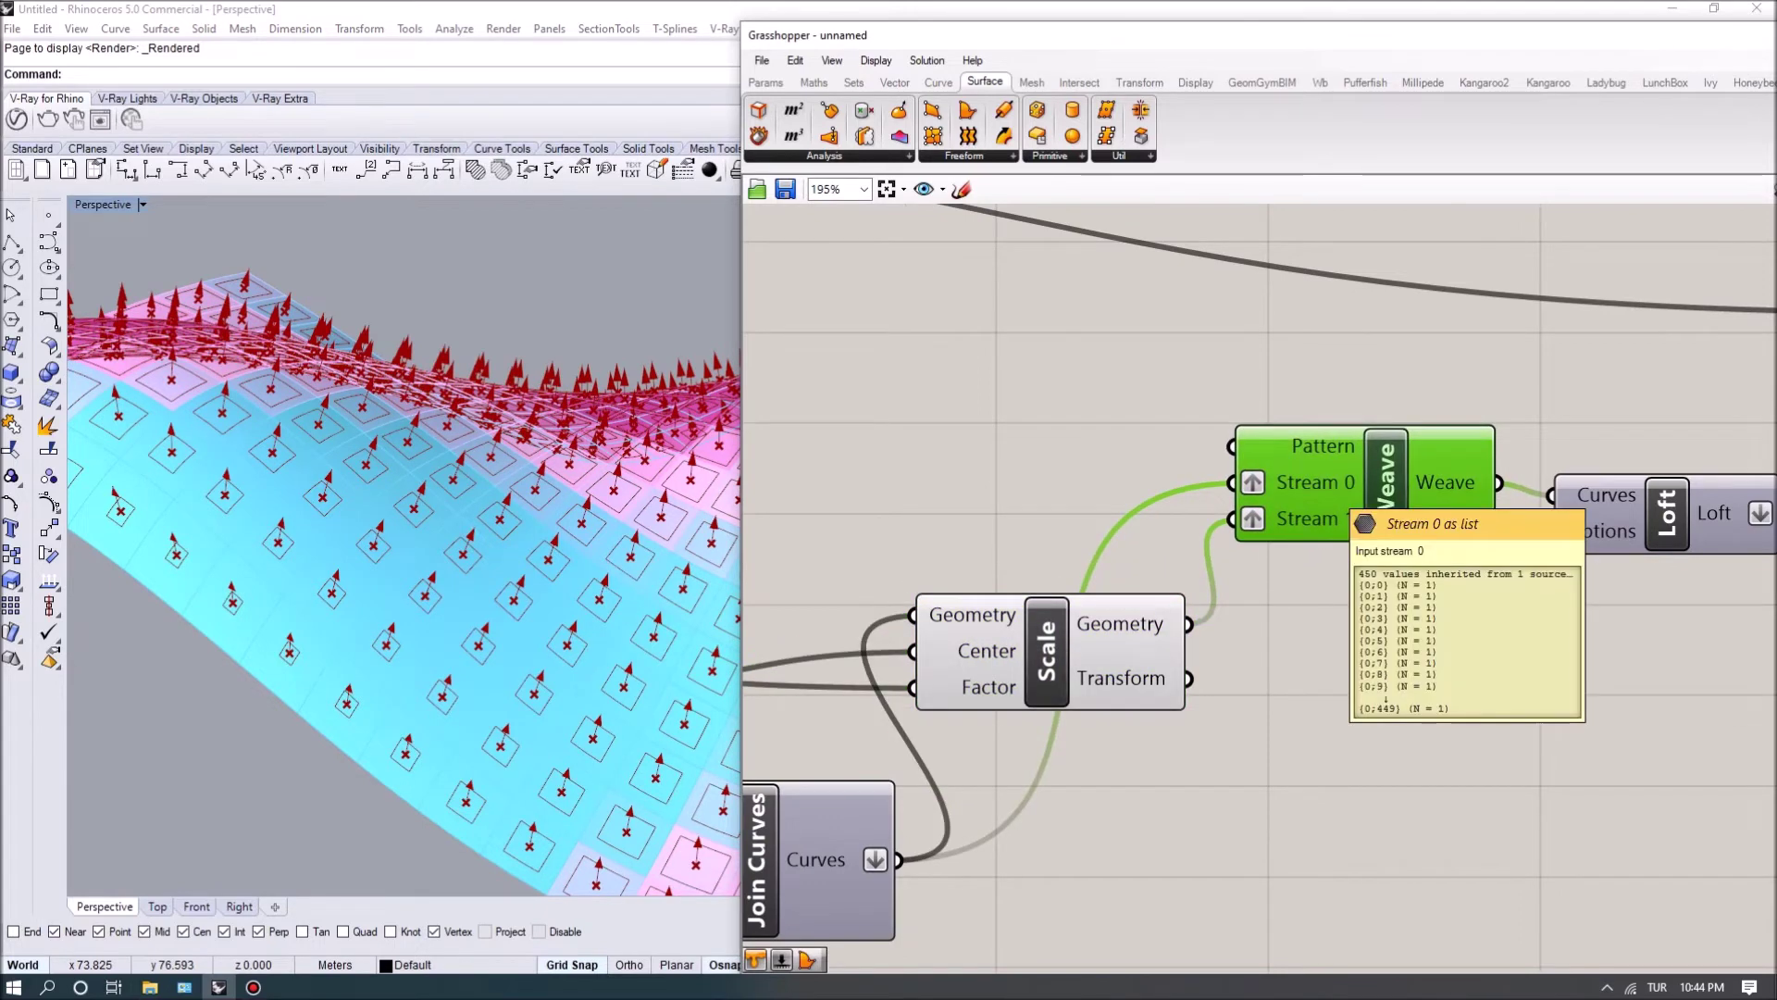
pyautogui.moveTo(1315, 483)
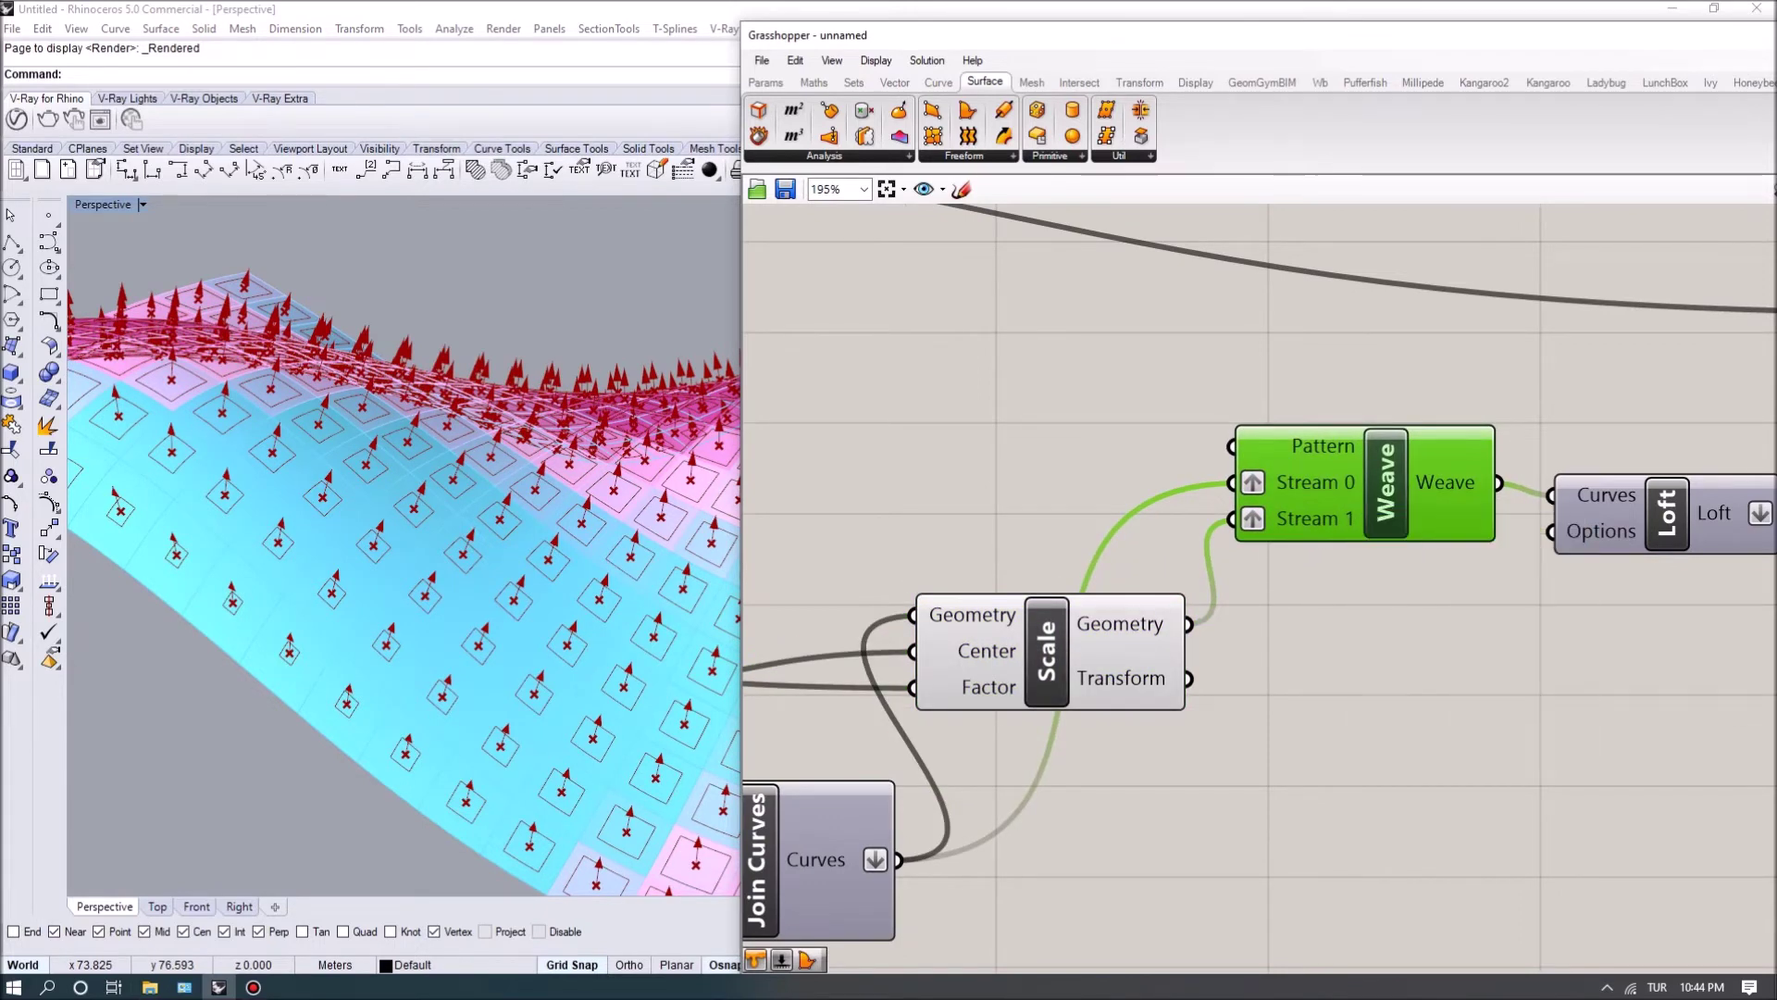
pyautogui.moveTo(1319, 442)
pyautogui.moveTo(1318, 442); pyautogui.dragTo(1177, 463, button='right')
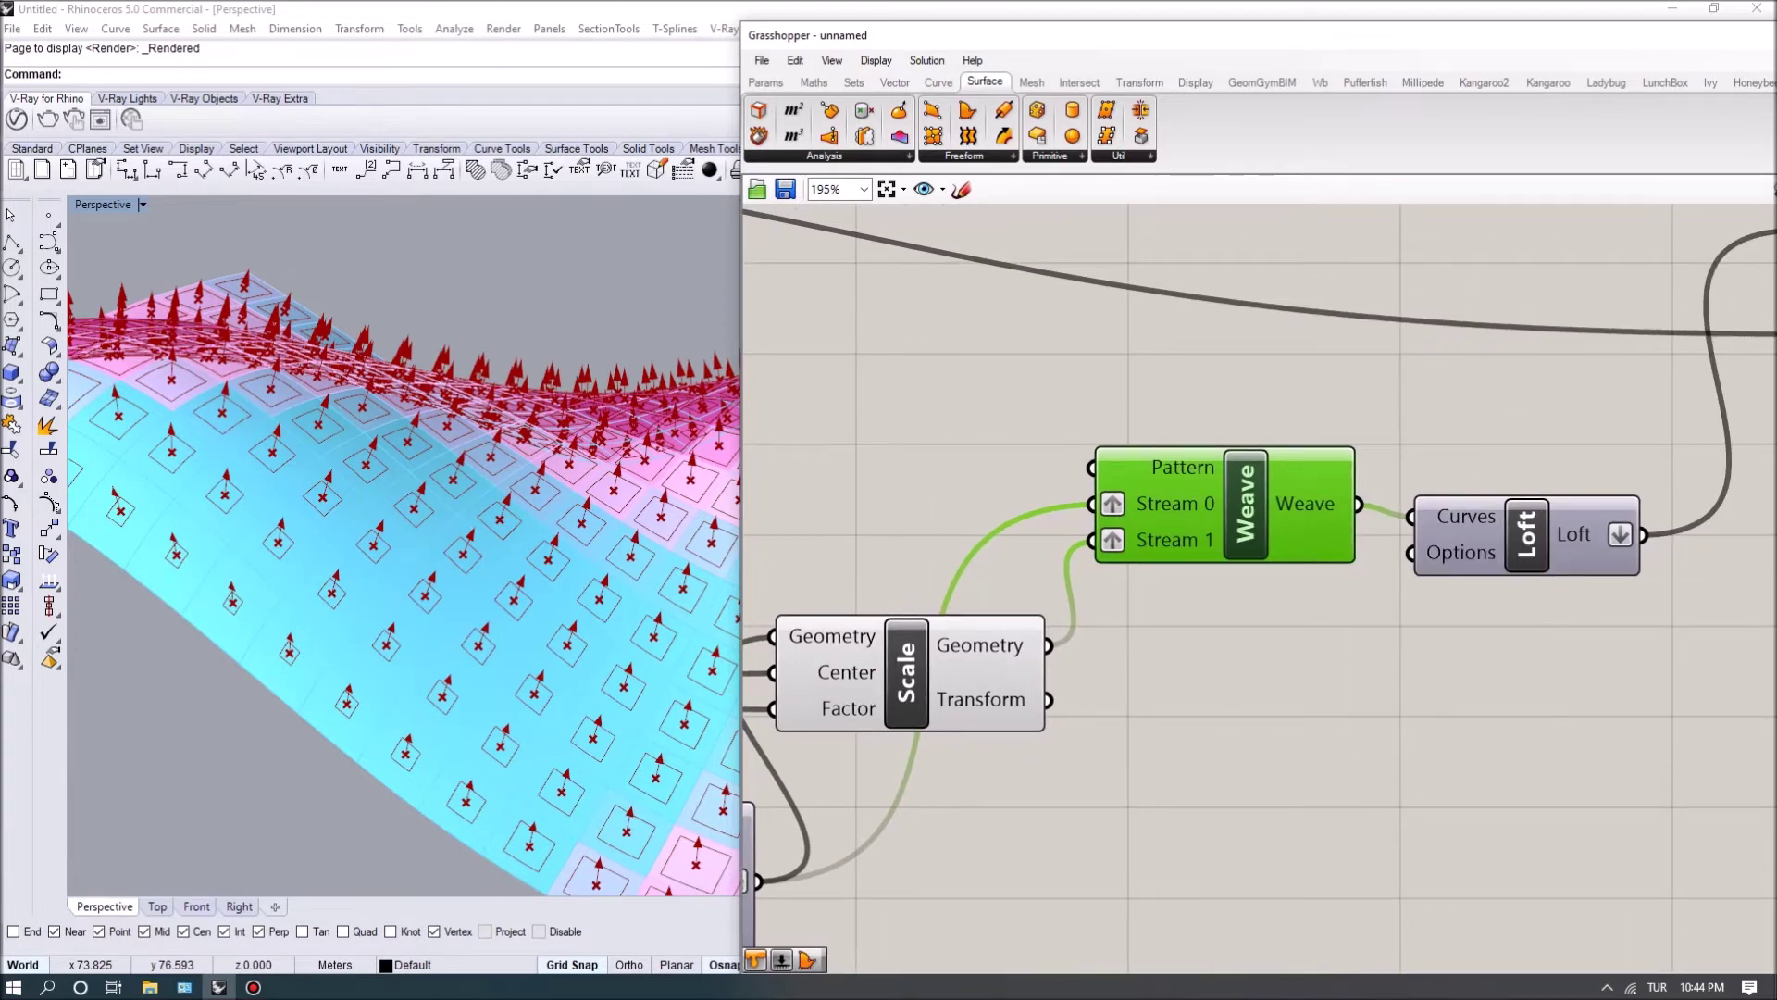
pyautogui.moveTo(1537, 533)
pyautogui.mouseDown()
pyautogui.moveTo(1514, 539)
pyautogui.moveTo(1523, 507)
pyautogui.mouseUp()
# Step: Preview the Loft component and orbit the Rhino view to see the lofted panel frames
pyautogui.rightClick(1514, 539)
pyautogui.press('Escape')
pyautogui.moveTo(398, 555); pyautogui.dragTo(509, 556, button='right')
pyautogui.click(1394, 539)
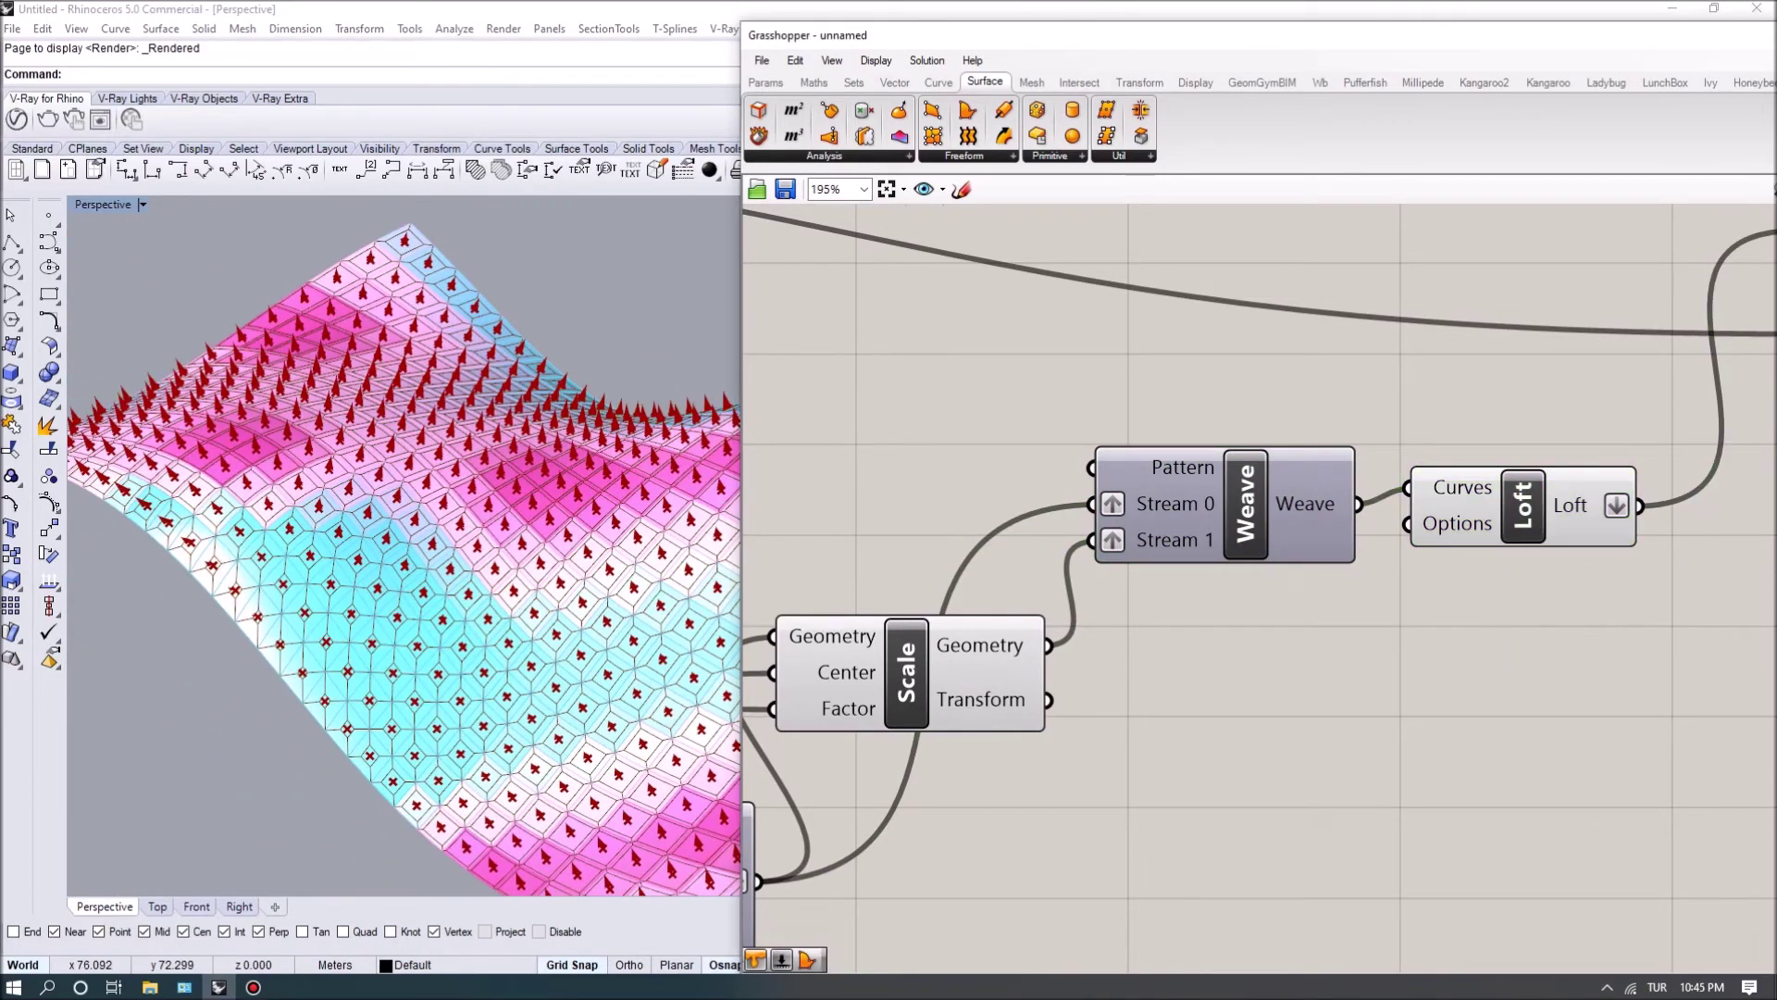
pyautogui.scroll(-3, 1394, 538)
pyautogui.scroll(3, 1147, 644)
pyautogui.click(1144, 607)
# Step: Turn off the Custom Preview's cyan-to-magenta colouring of the panels
pyautogui.click(1203, 786)
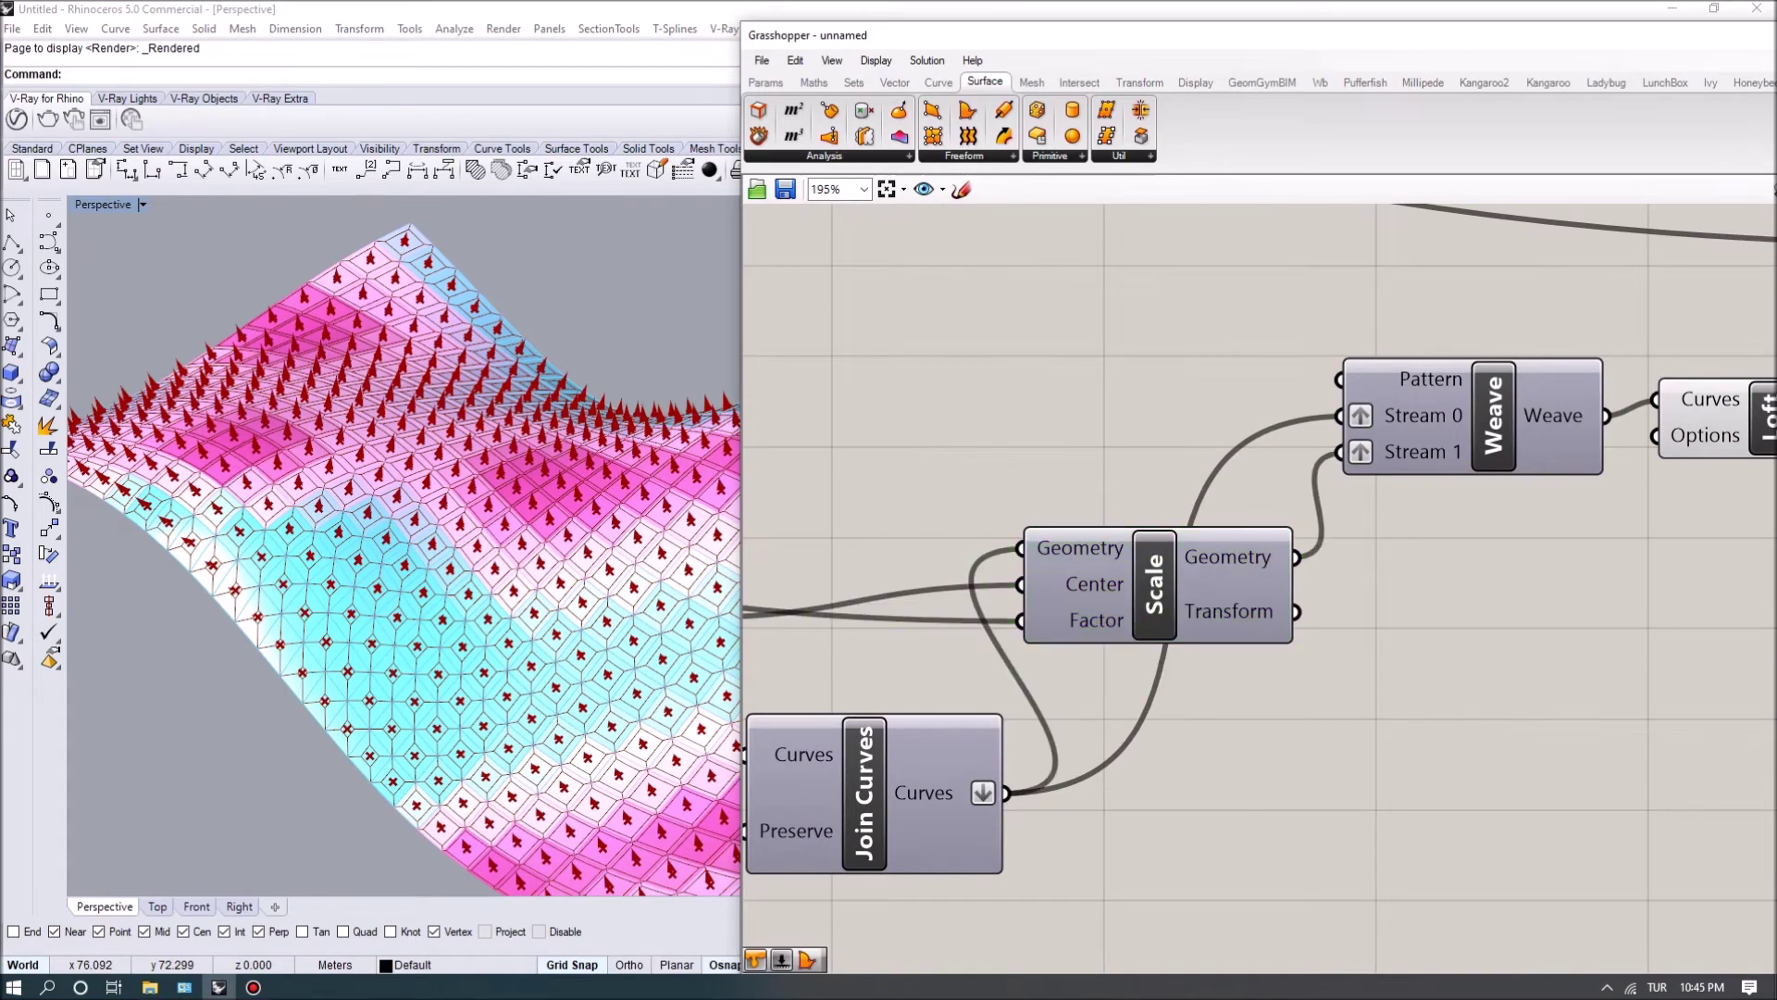
pyautogui.scroll(-4, 1259, 588)
pyautogui.rightClick(1231, 422)
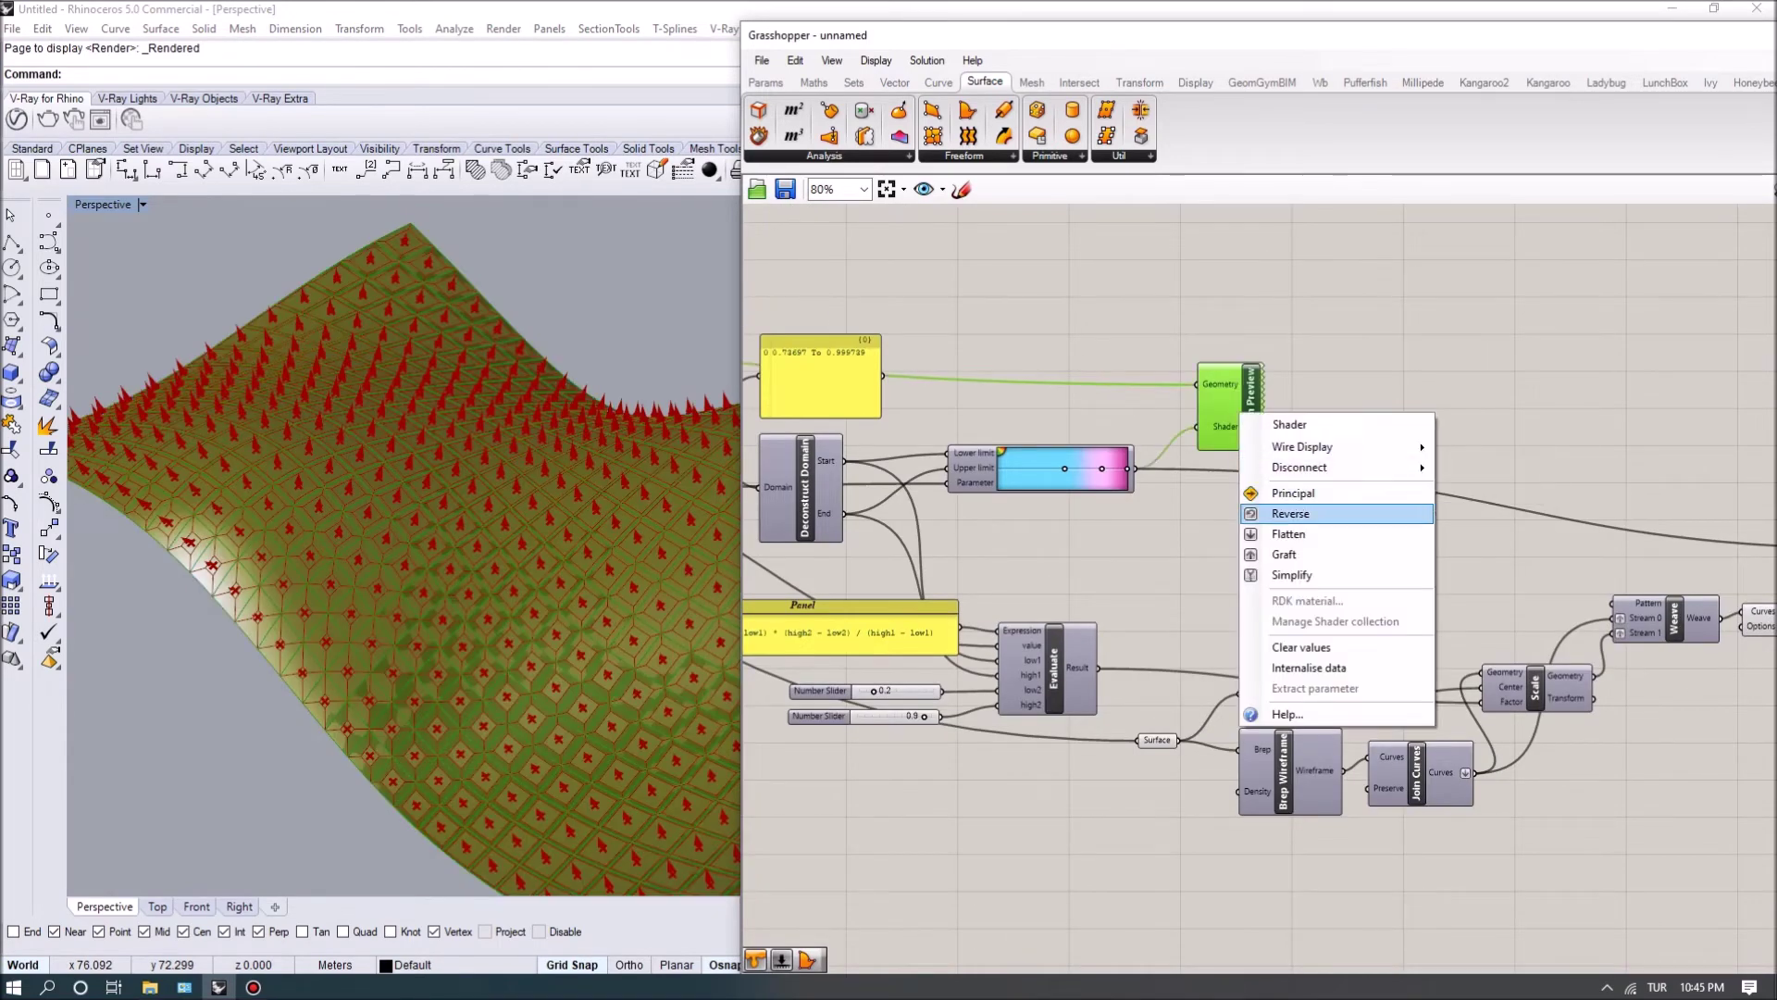
pyautogui.press('Escape')
pyautogui.rightClick(1254, 387)
pyautogui.click(1309, 457)
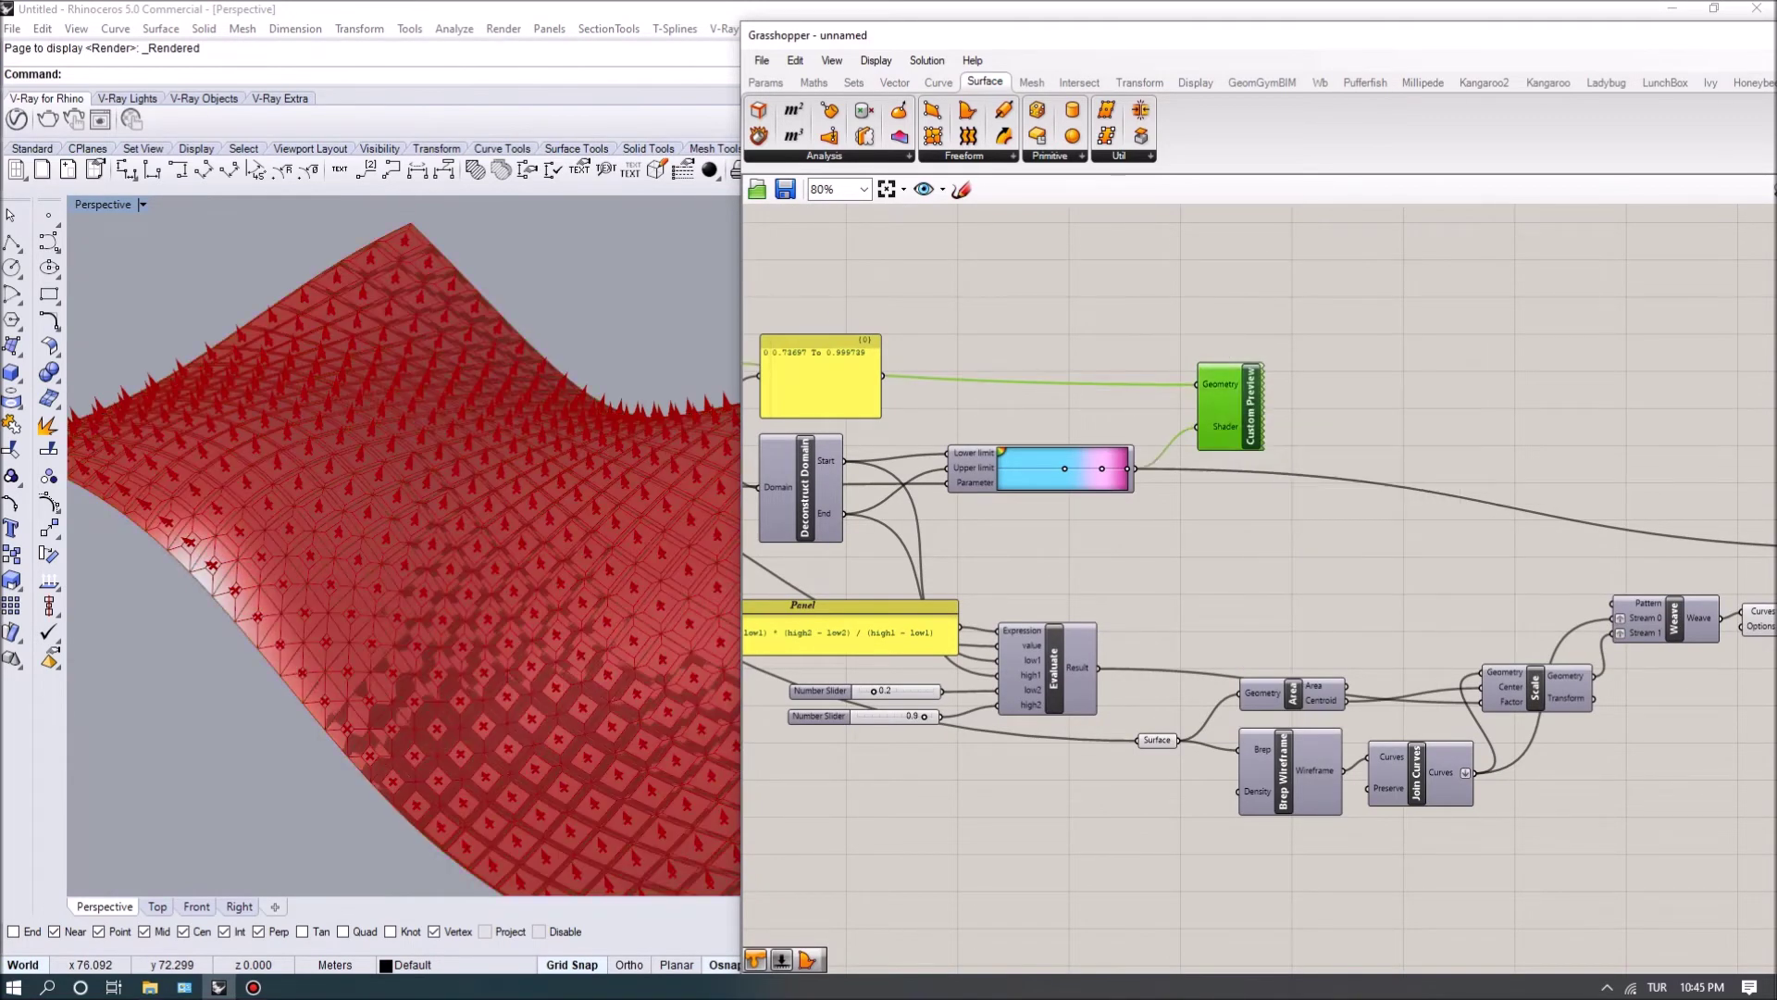
pyautogui.scroll(-3, 1599, 524)
pyautogui.scroll(3, 1259, 592)
pyautogui.scroll(-3, 1259, 593)
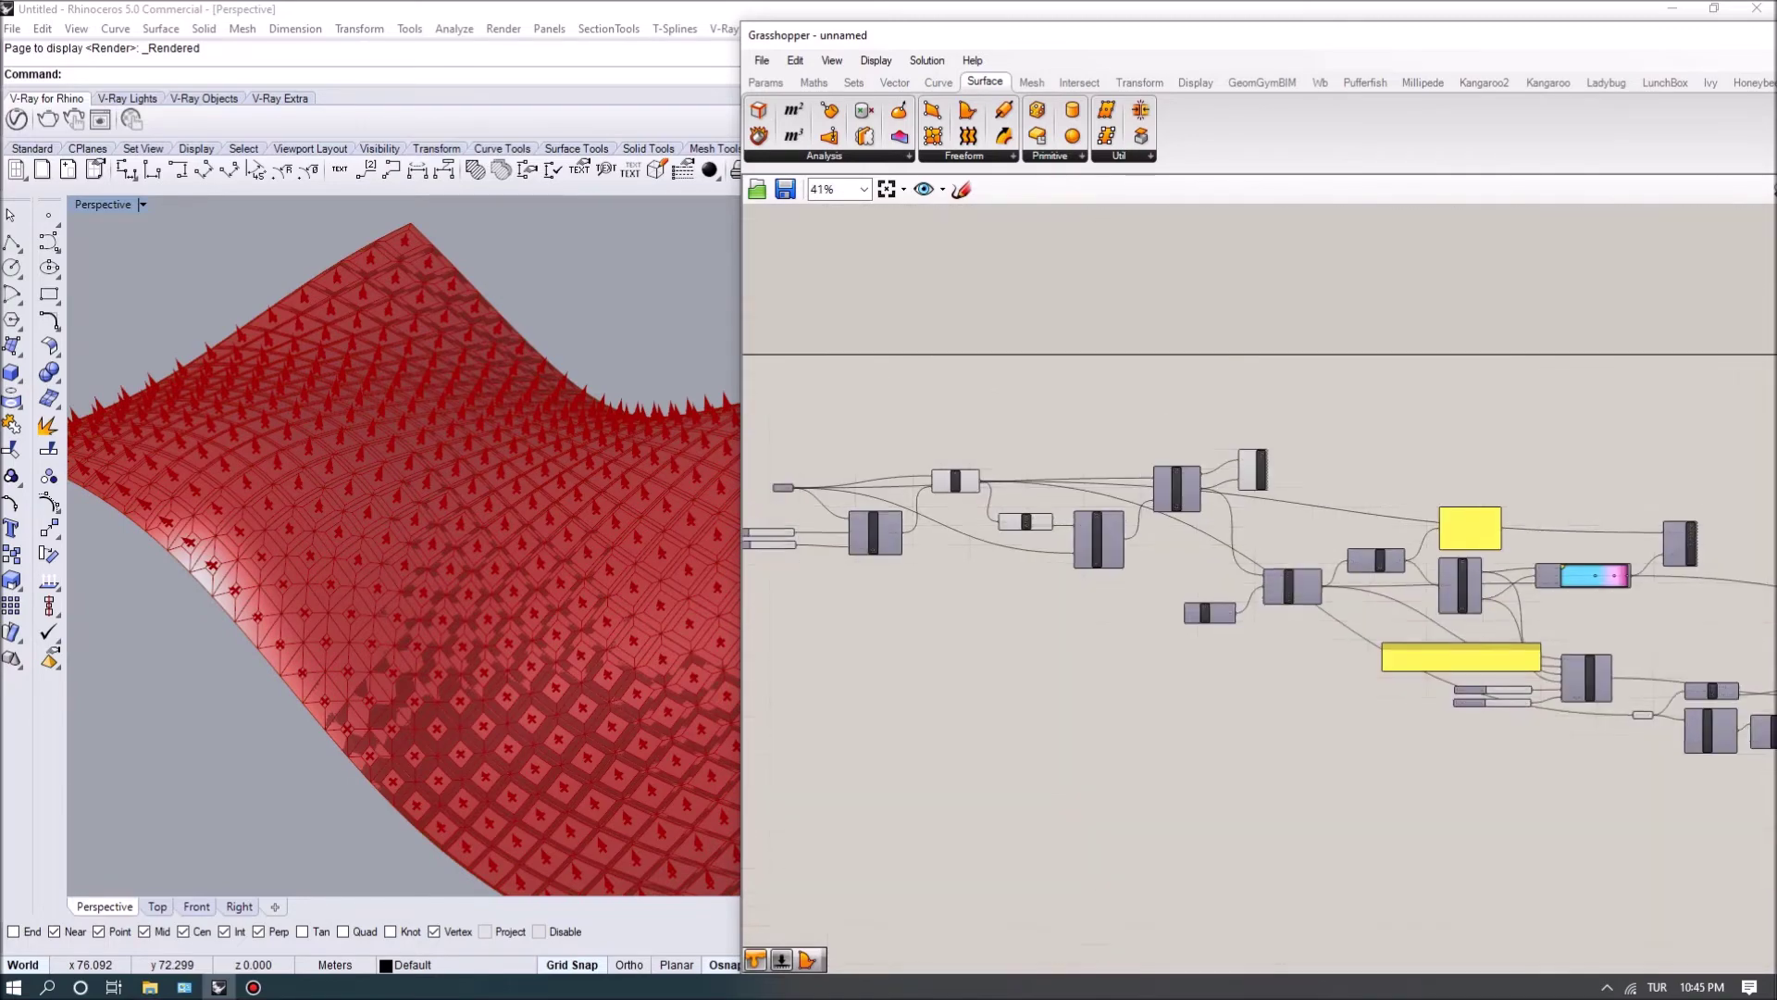
pyautogui.scroll(3, 1259, 592)
# Step: Hide the Isotrim and Area component previews, leaving only the panel frames on the surface
pyautogui.moveTo(1109, 491); pyautogui.dragTo(1375, 639)
pyautogui.click(927, 60)
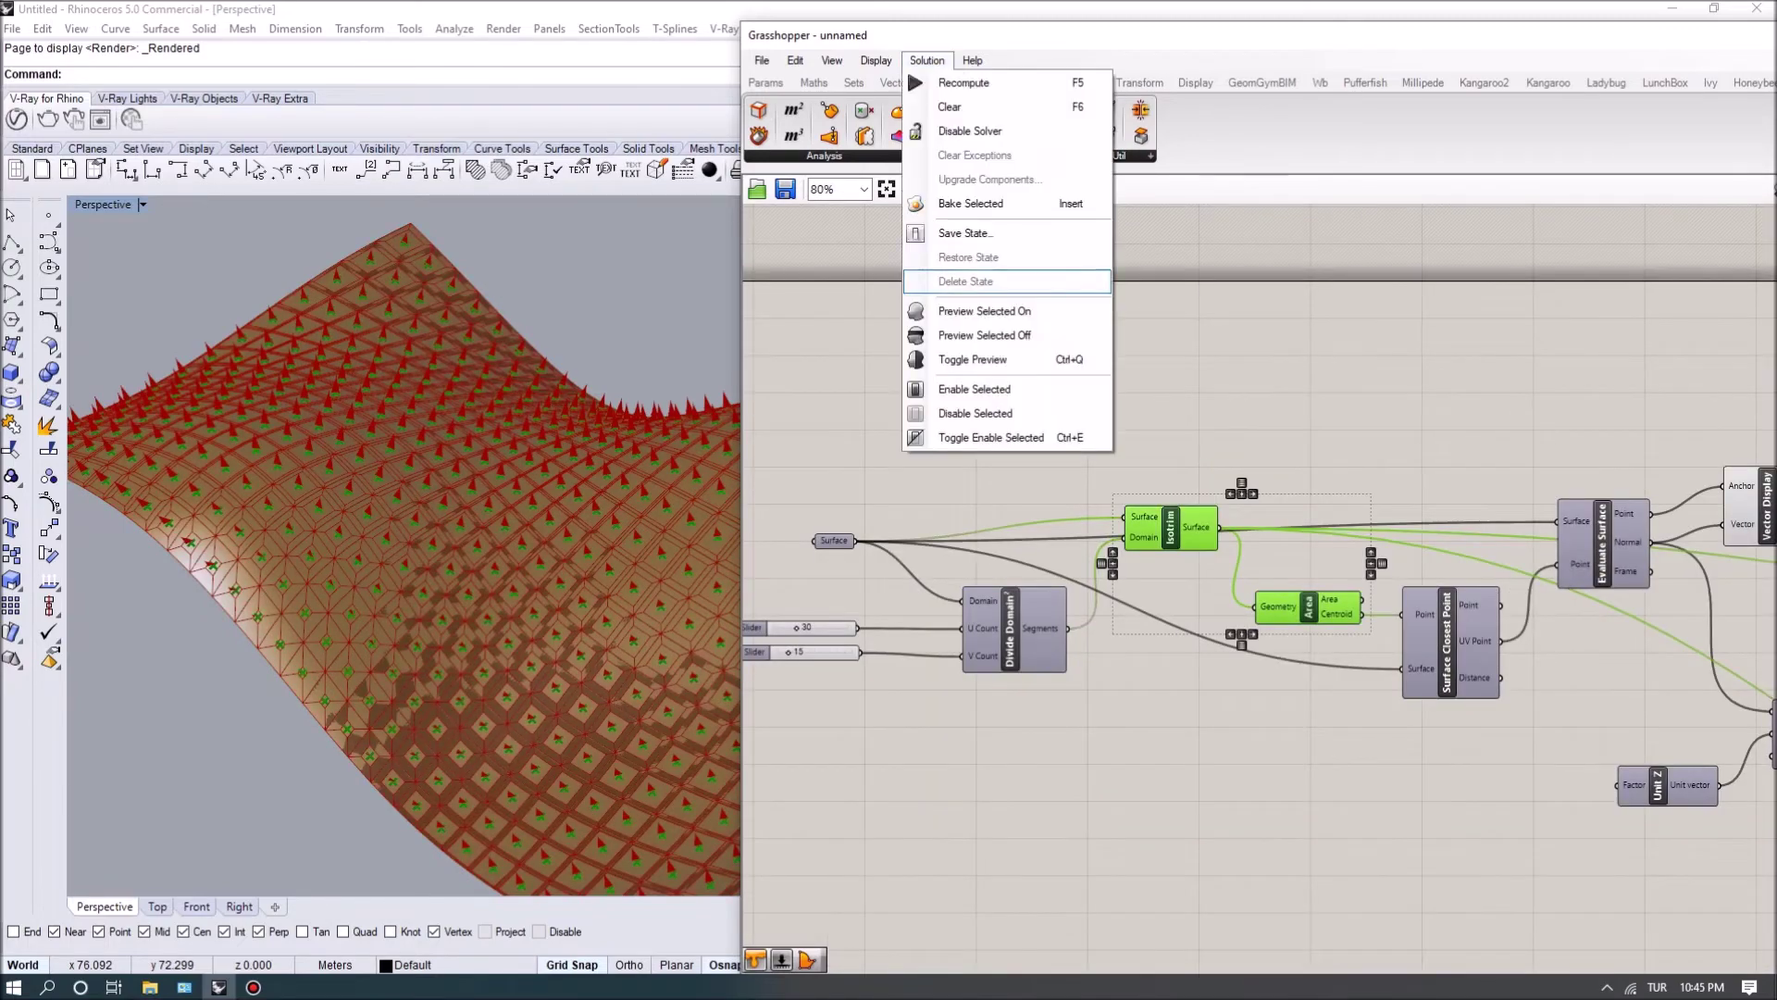
pyautogui.click(1008, 336)
pyautogui.scroll(-3, 1258, 592)
pyautogui.moveTo(1203, 555); pyautogui.dragTo(1519, 520, button='right')
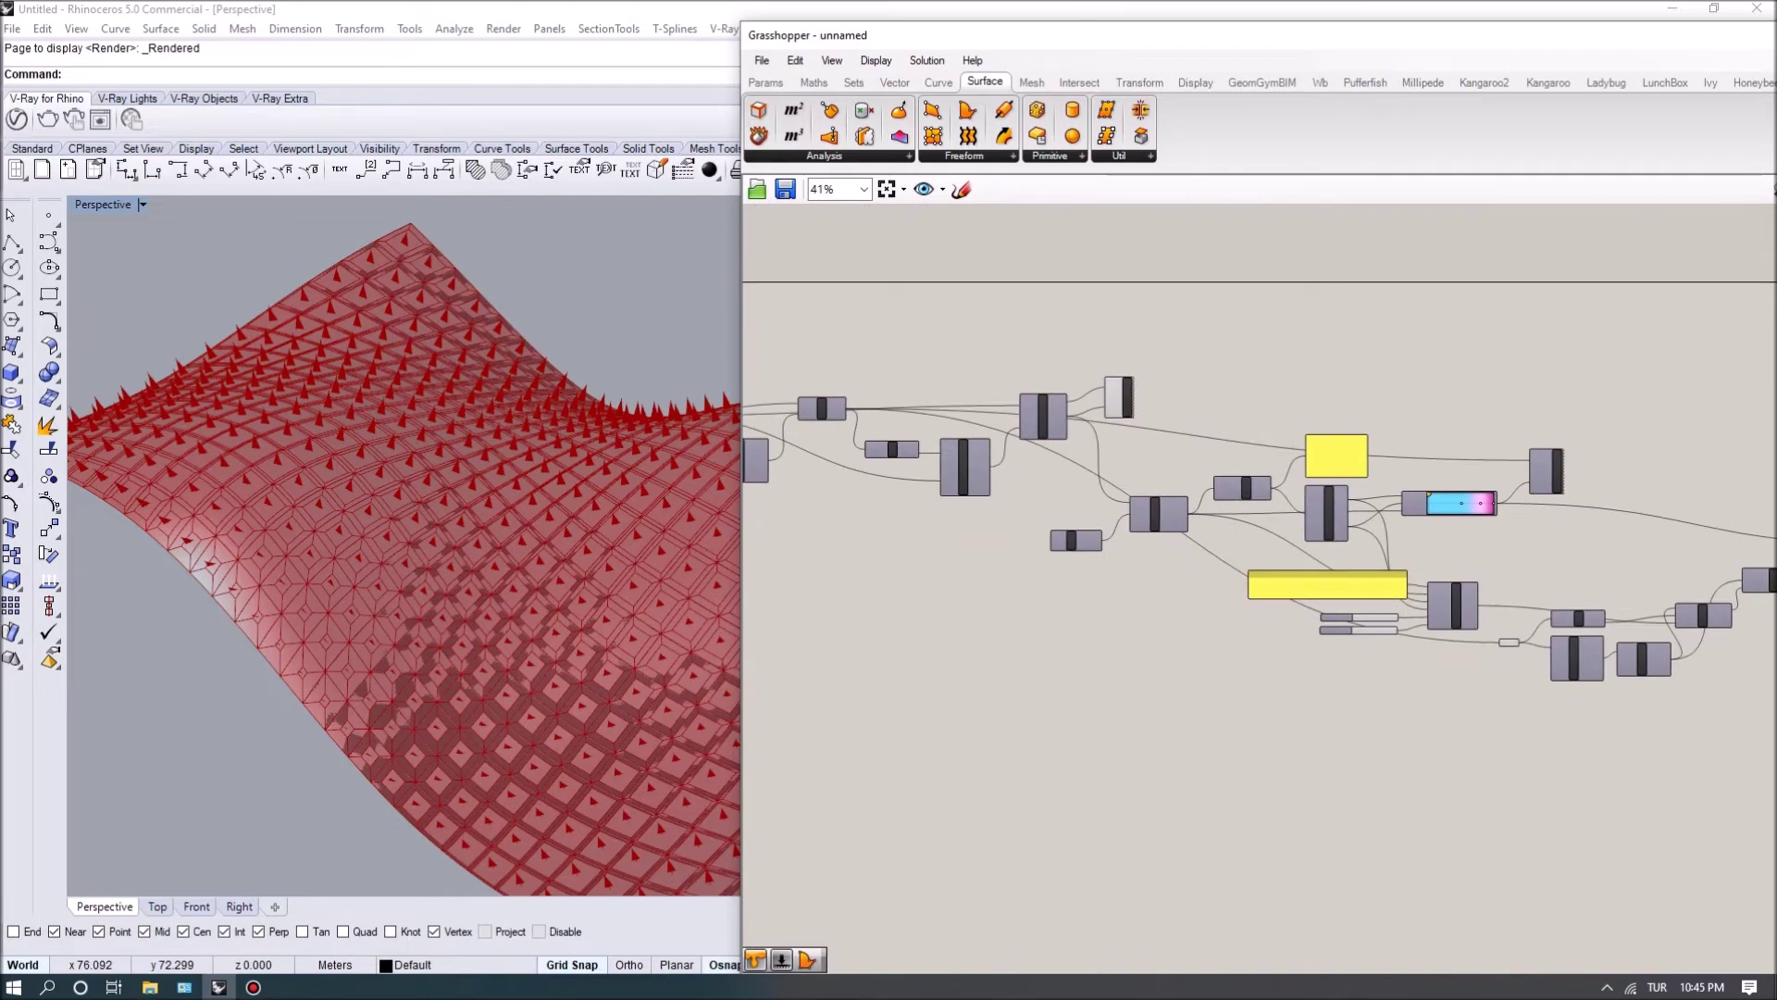
pyautogui.scroll(3, 1704, 679)
pyautogui.rightClick(1320, 607)
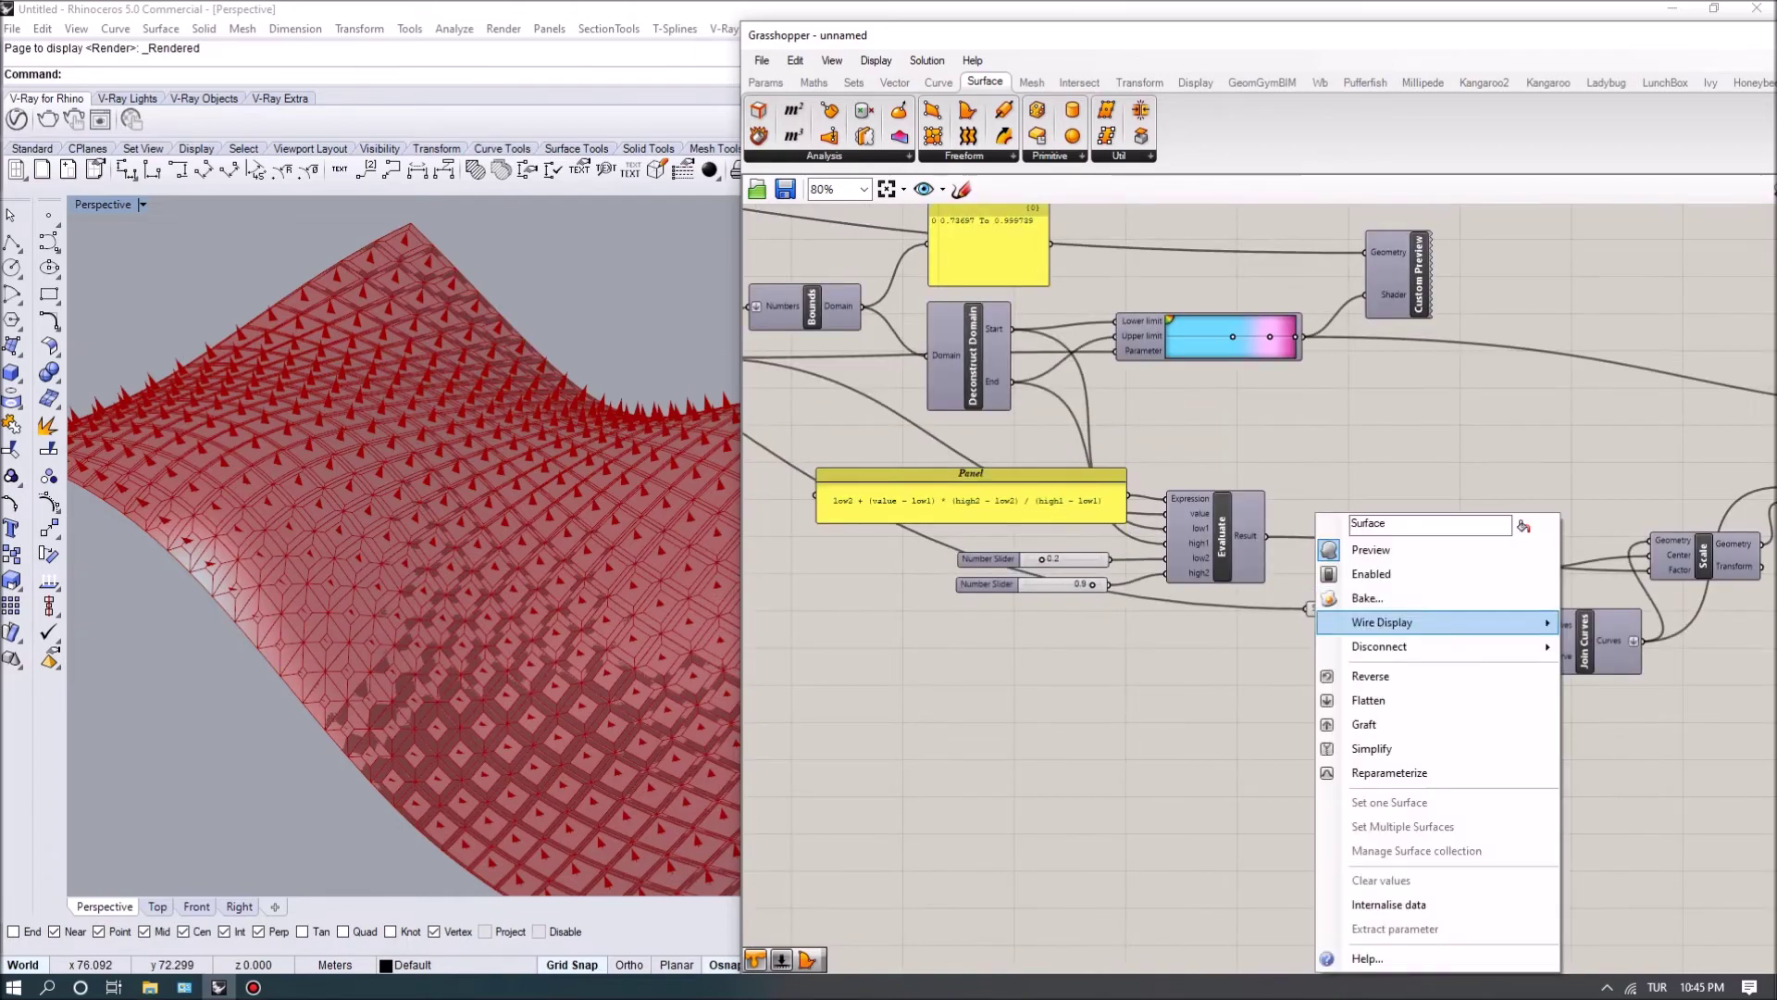
pyautogui.press('Escape')
pyautogui.moveTo(404, 546); pyautogui.dragTo(462, 556, button='right')
pyautogui.scroll(4, 1020, 498)
pyautogui.scroll(5, 416, 556)
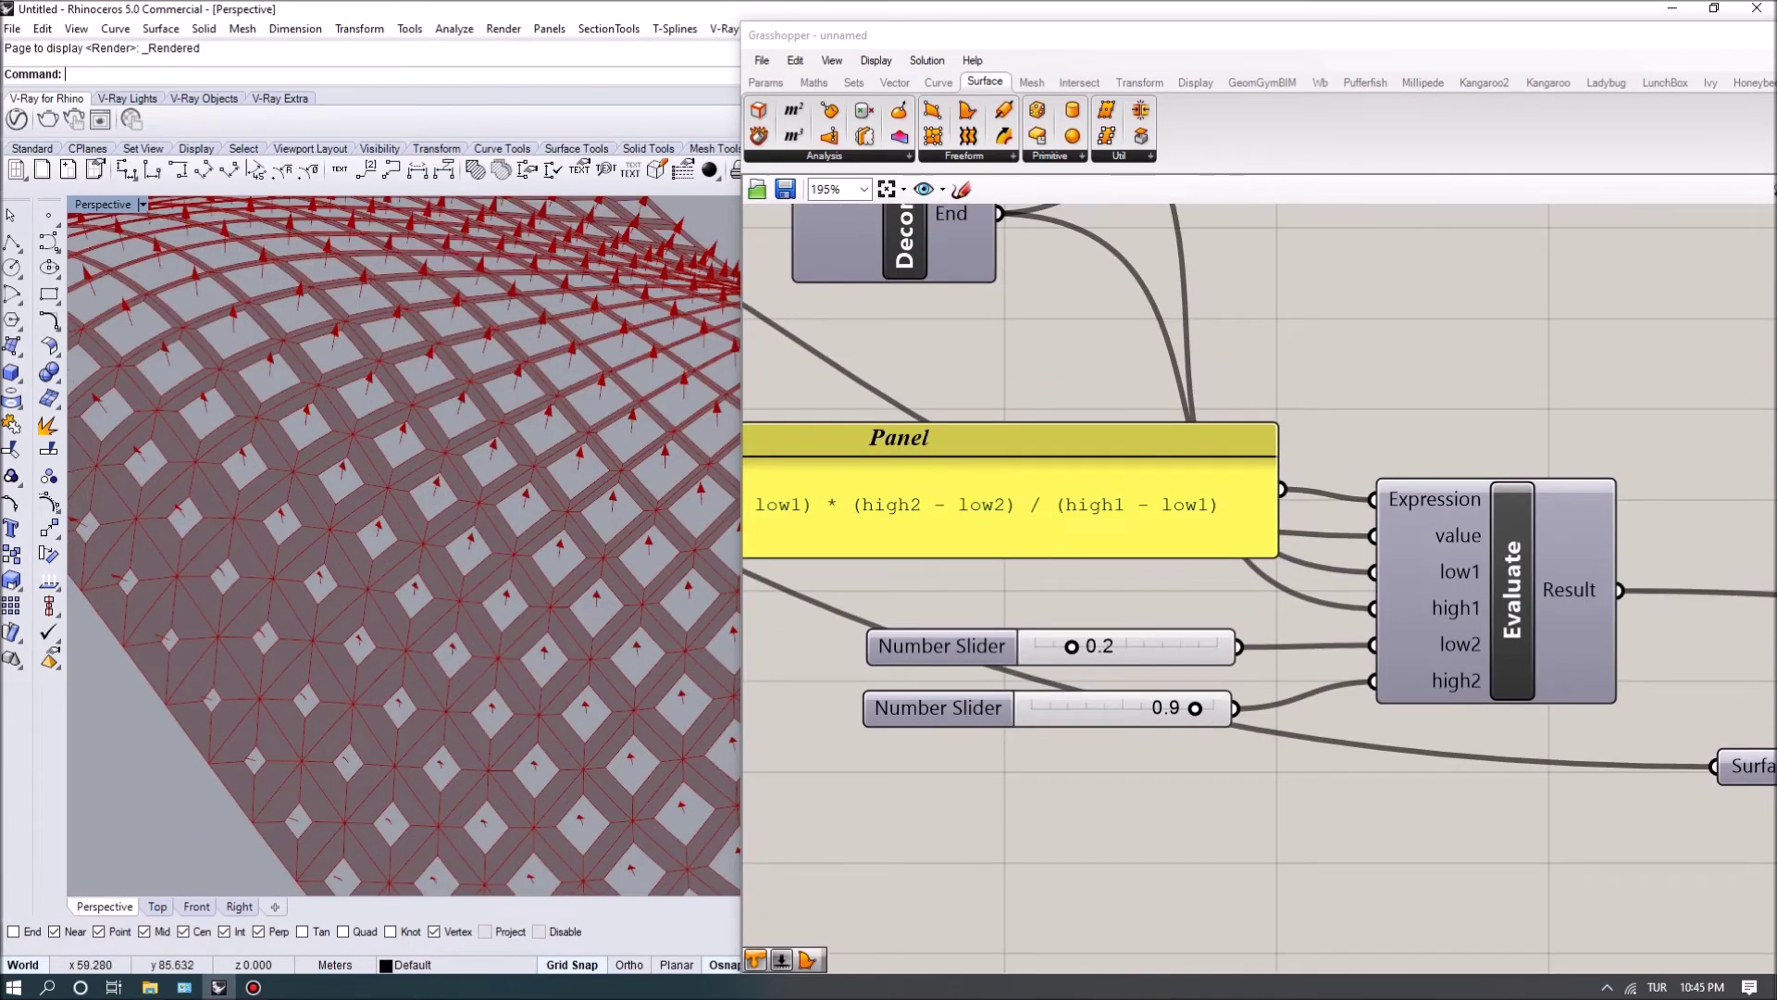
pyautogui.scroll(-6, 403, 546)
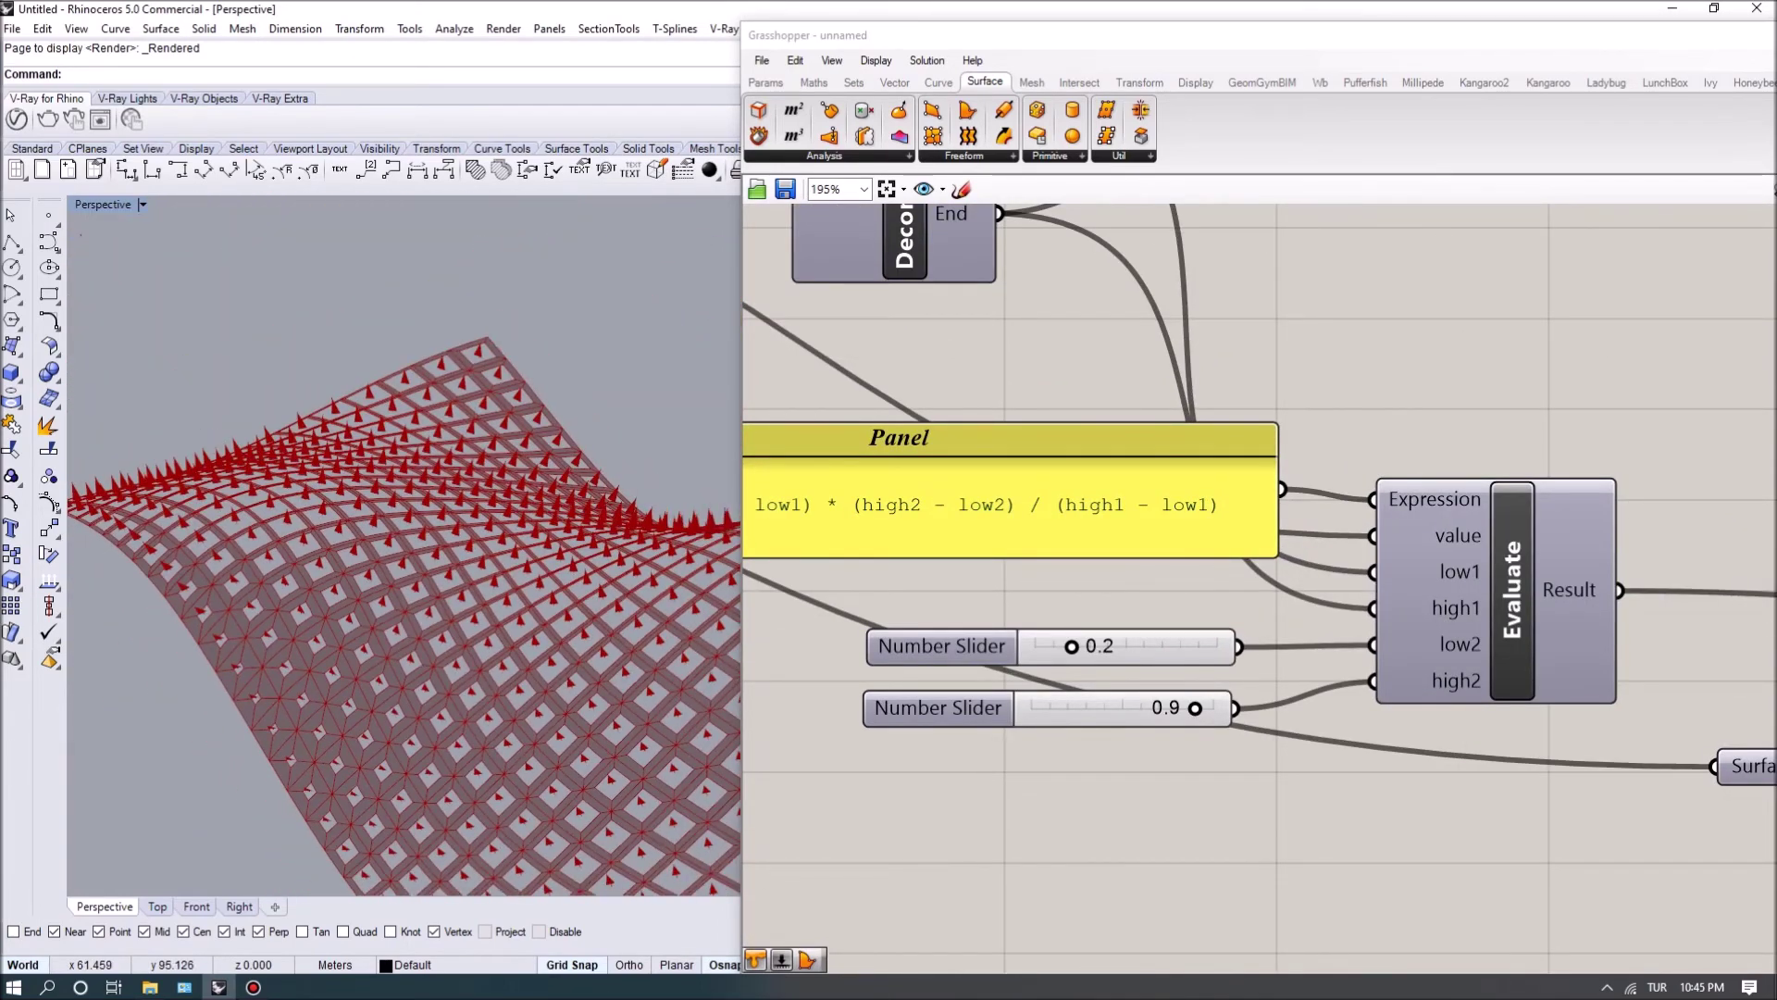
pyautogui.scroll(-1, 403, 546)
pyautogui.scroll(5, 1244, 703)
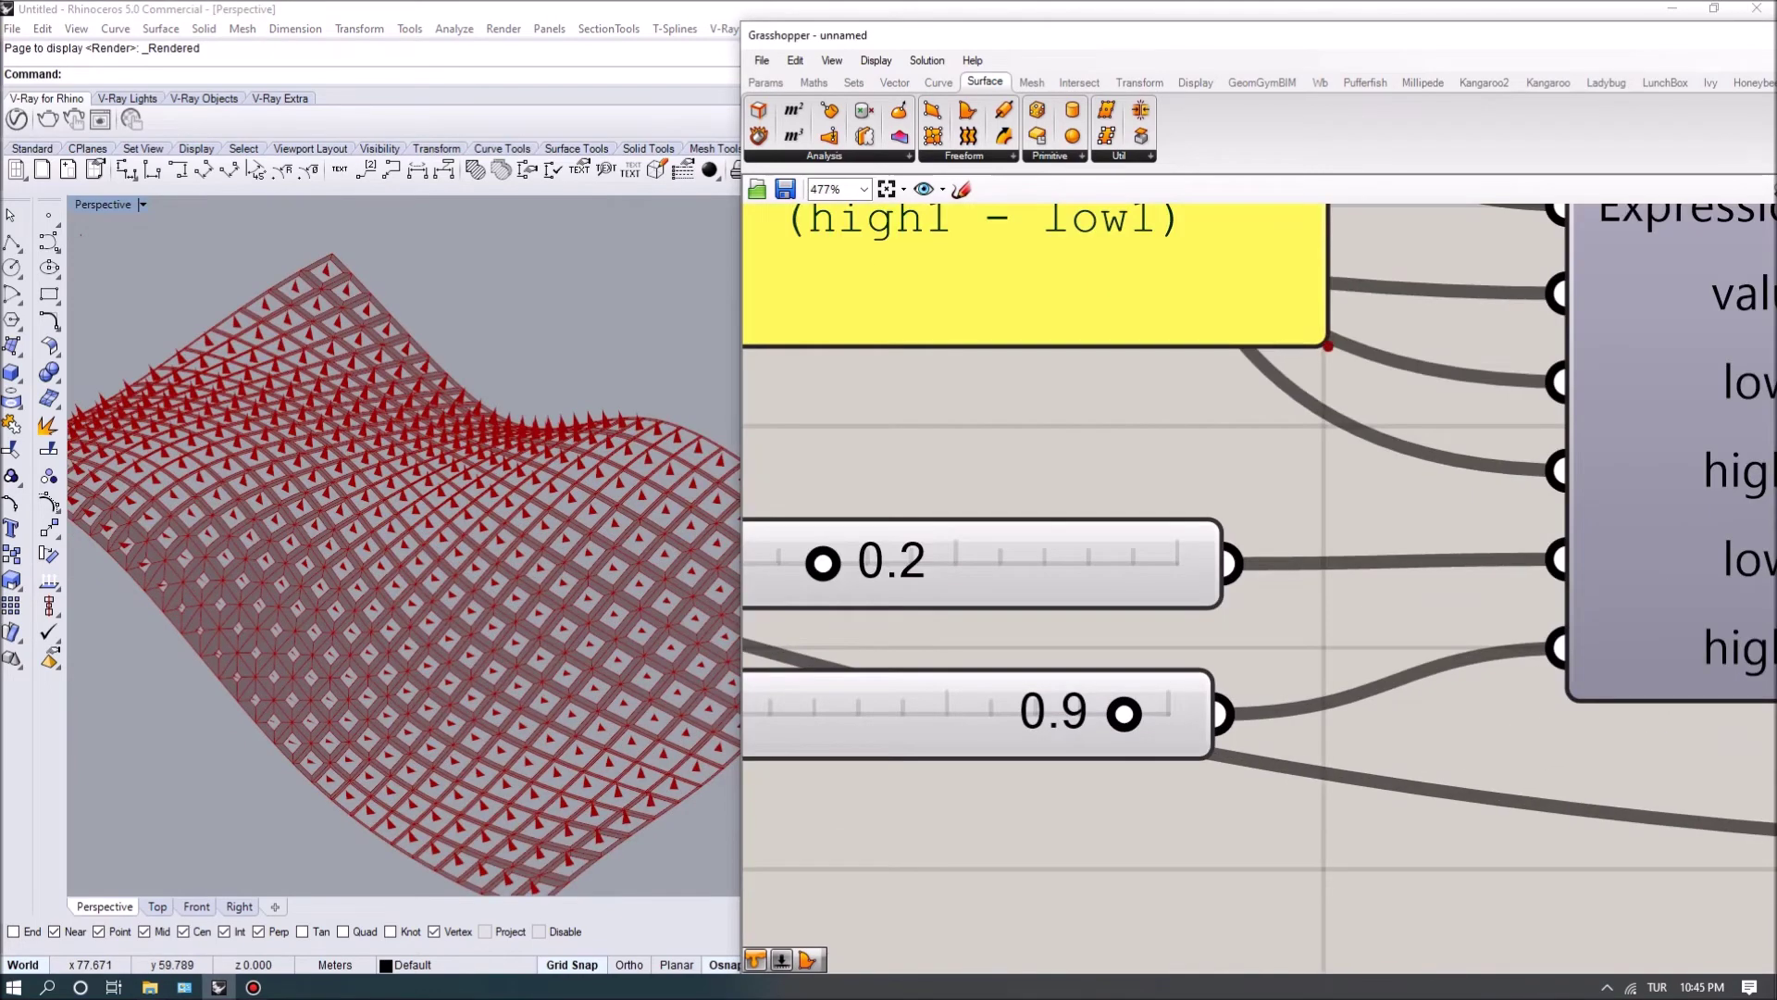
pyautogui.scroll(2, 404, 555)
pyautogui.scroll(-1, 404, 555)
pyautogui.scroll(3, 404, 555)
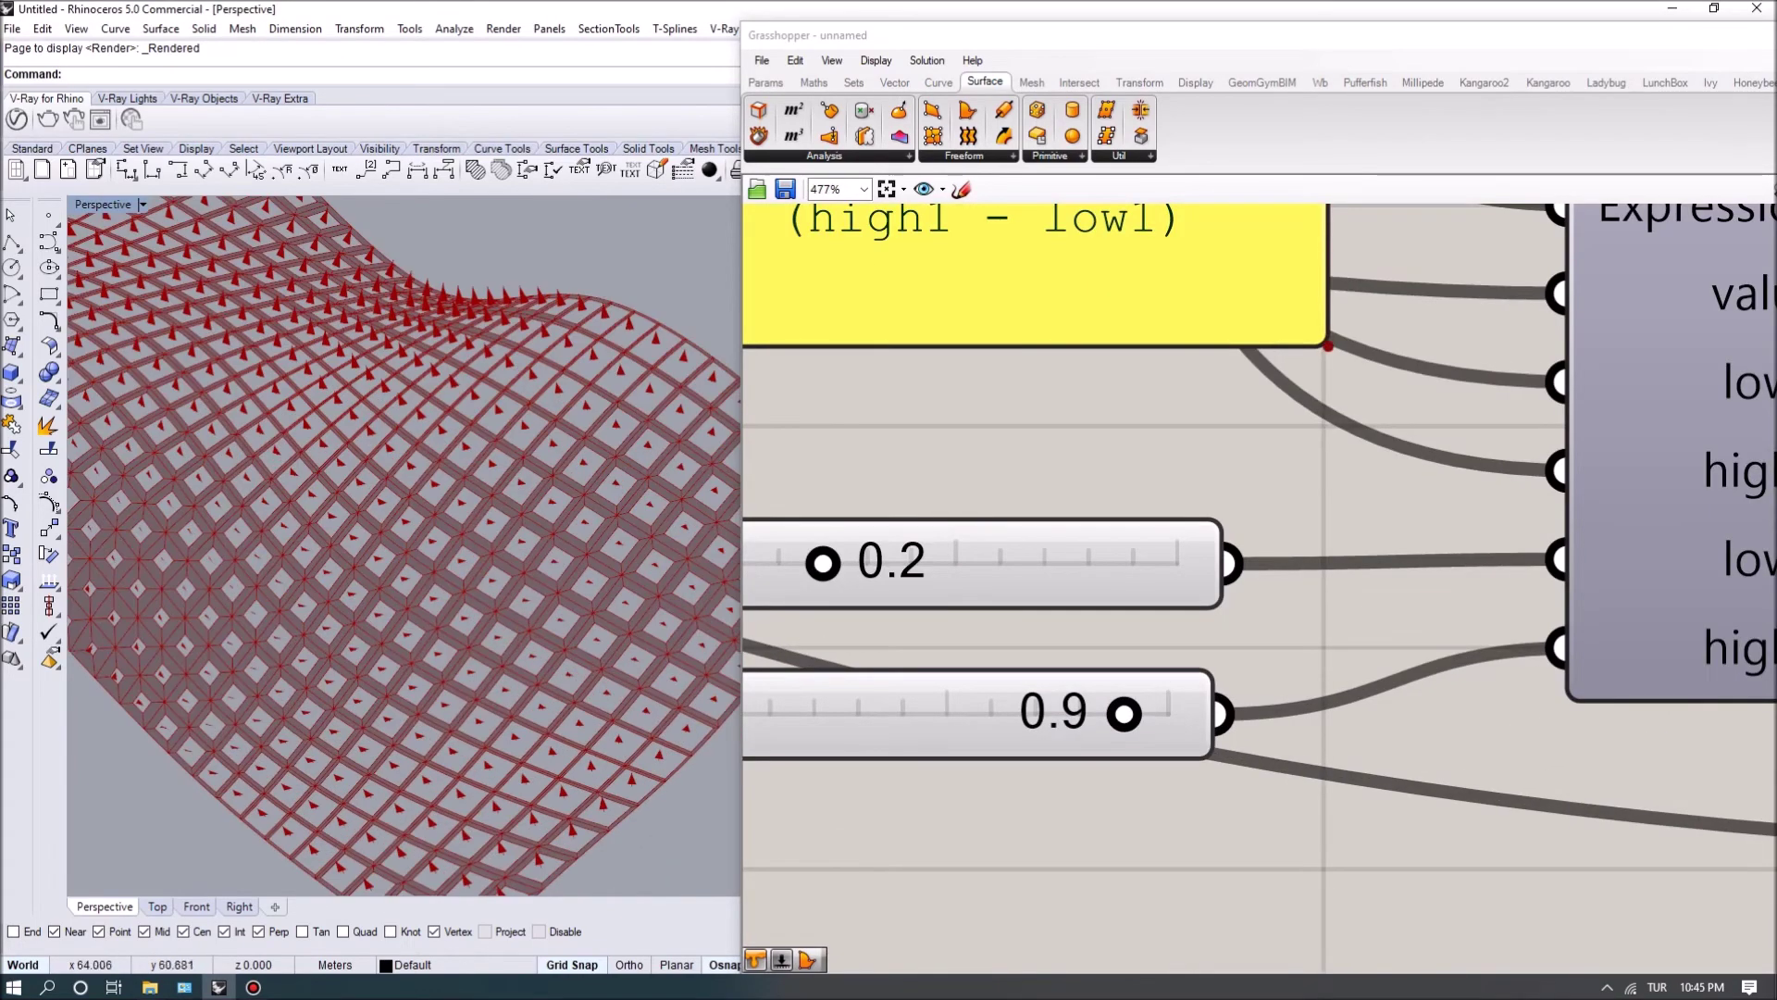
pyautogui.scroll(-3, 404, 546)
pyautogui.scroll(-6, 1258, 574)
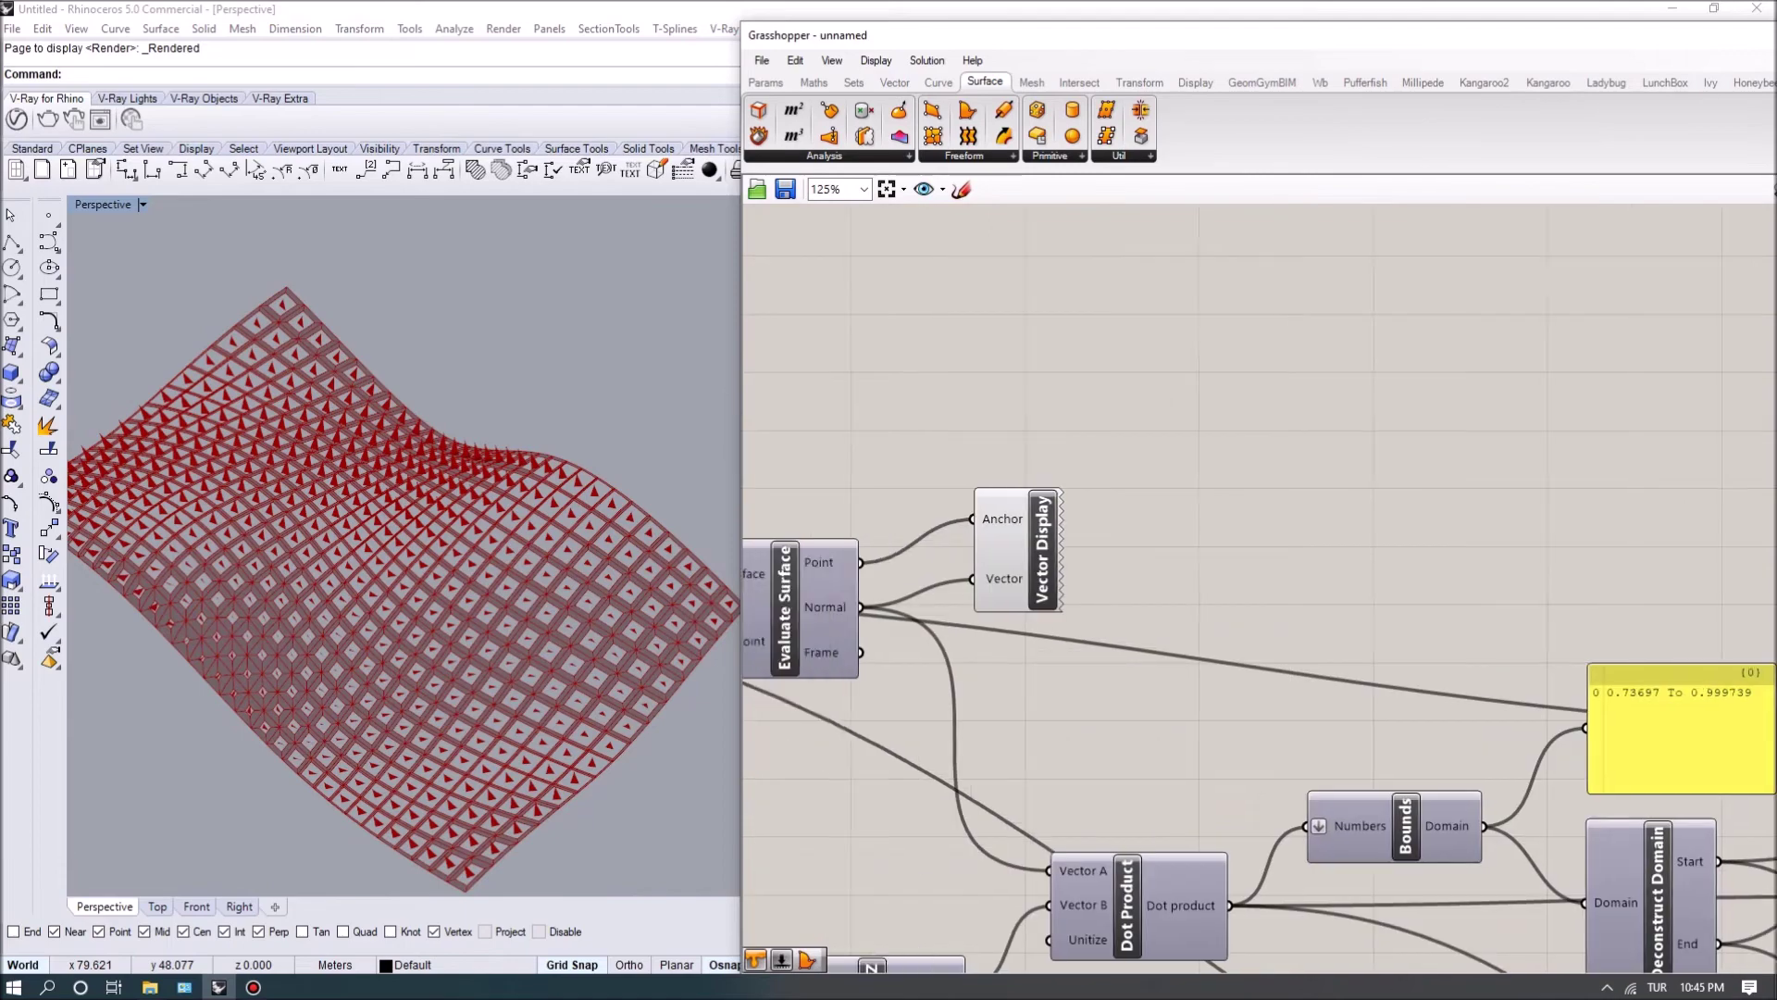
pyautogui.scroll(2, 1034, 514)
# Step: Turn off the Vector Display preview so the normal arrows vanish, viewing from near-top
pyautogui.rightClick(1052, 553)
pyautogui.click(1111, 593)
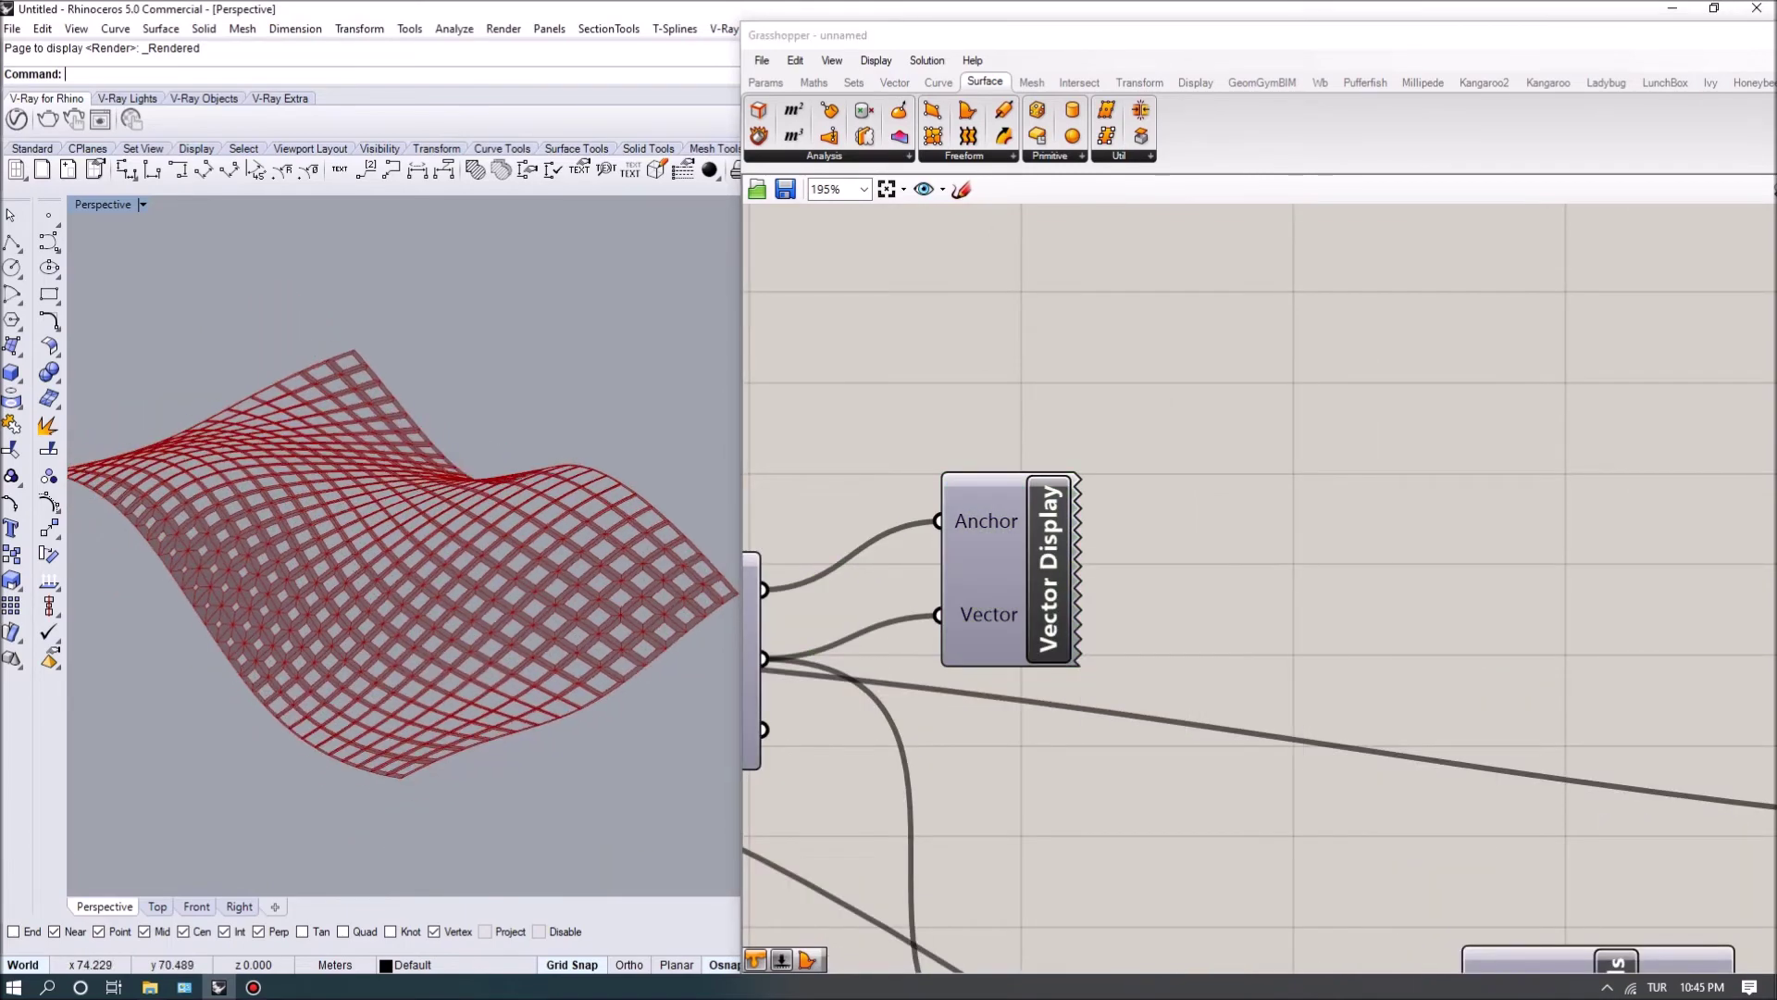
pyautogui.moveTo(404, 546); pyautogui.dragTo(435, 398, button='right')
pyautogui.scroll(-6, 1259, 593)
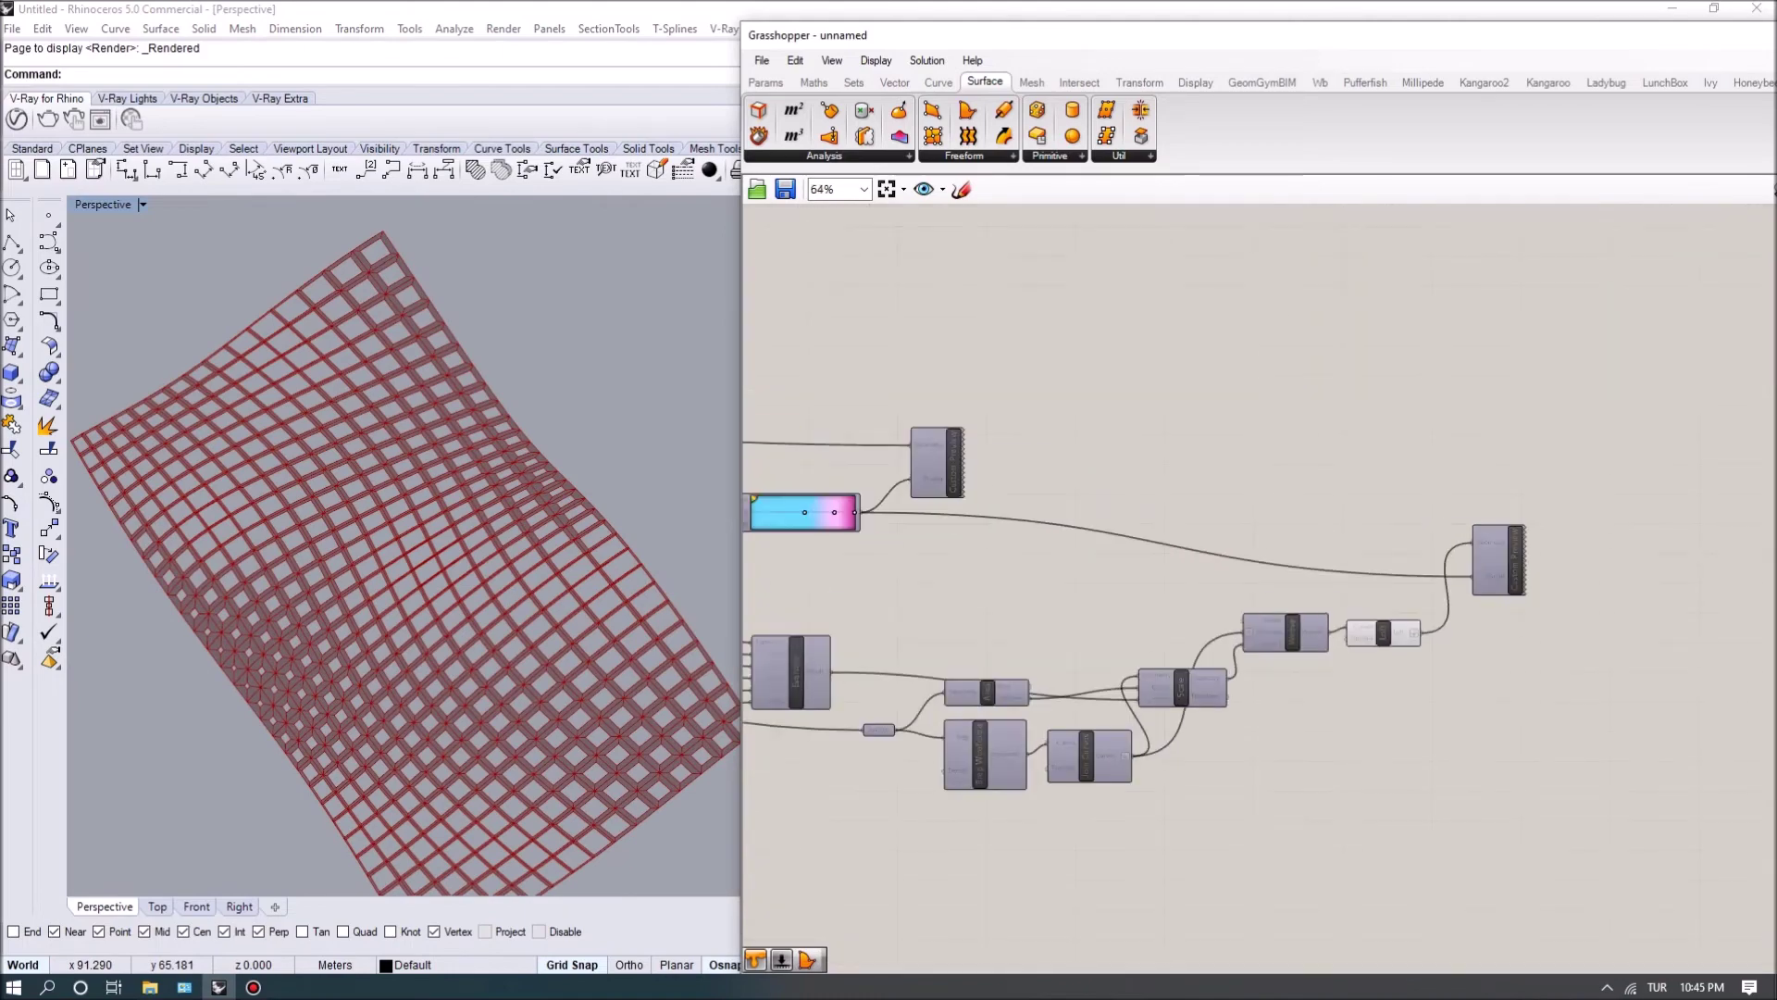
pyautogui.scroll(3, 1561, 556)
pyautogui.scroll(-3, 1343, 574)
pyautogui.moveTo(1204, 602); pyautogui.dragTo(1439, 648, button='right')
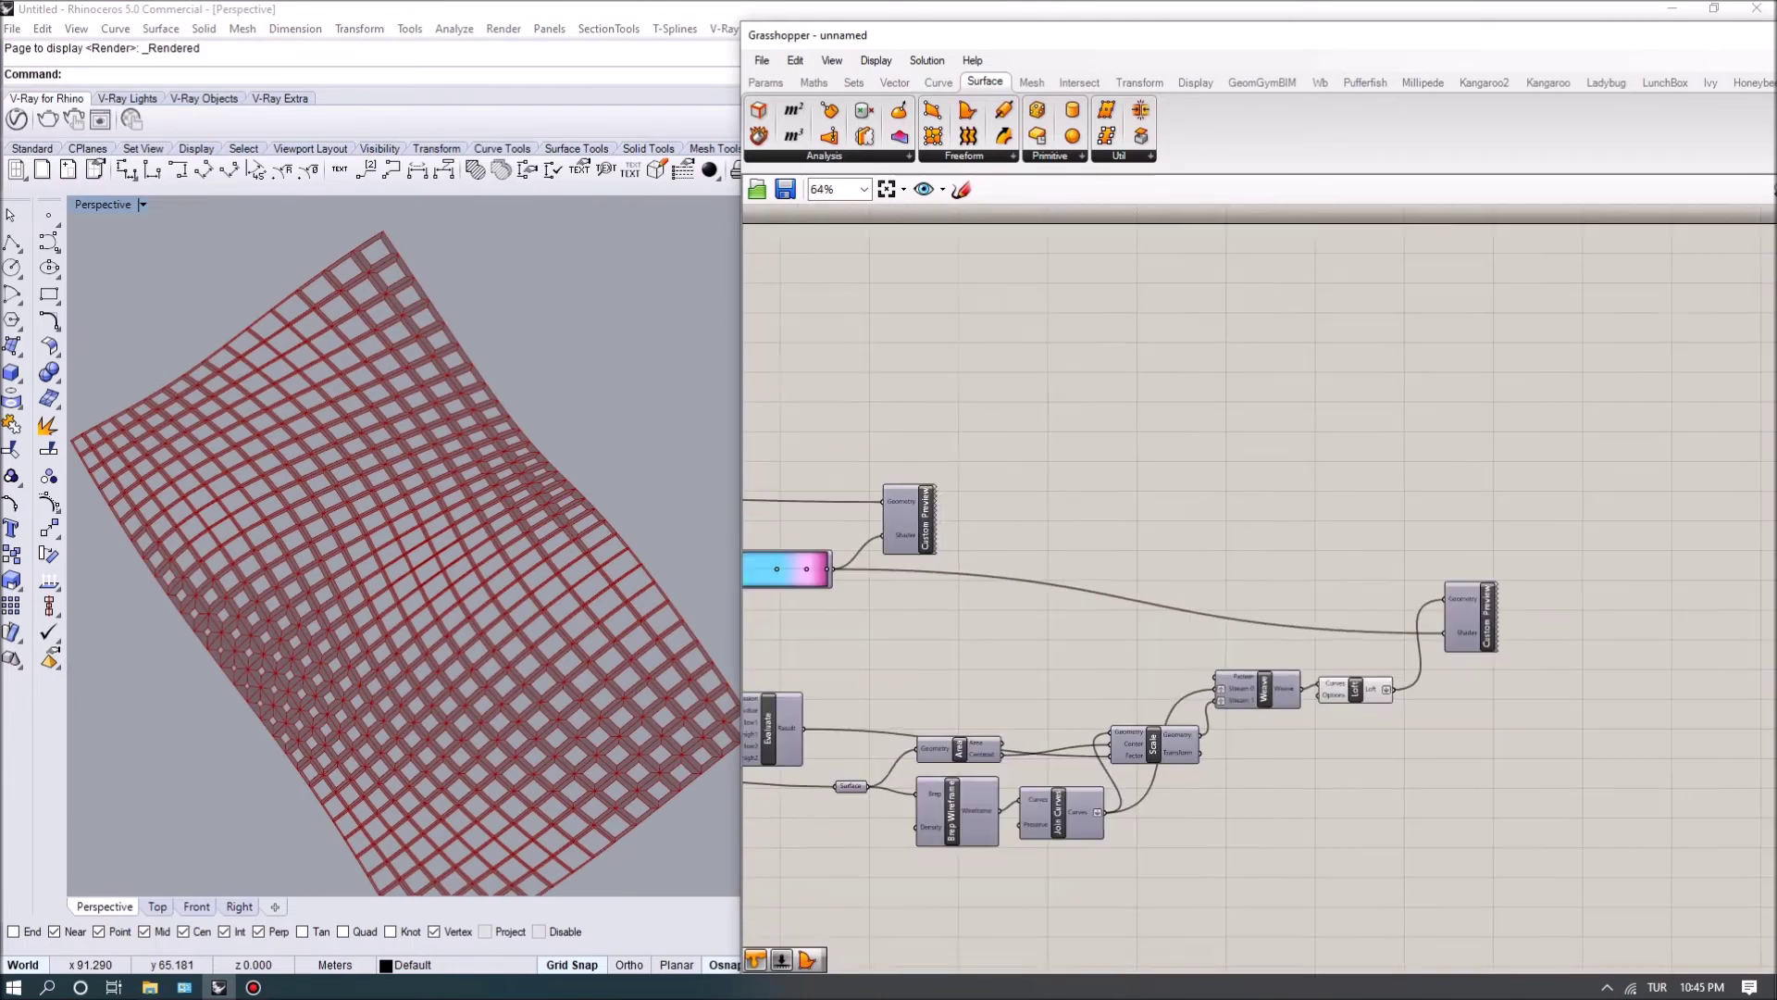
pyautogui.scroll(3, 1418, 609)
pyautogui.scroll(-3, 1424, 669)
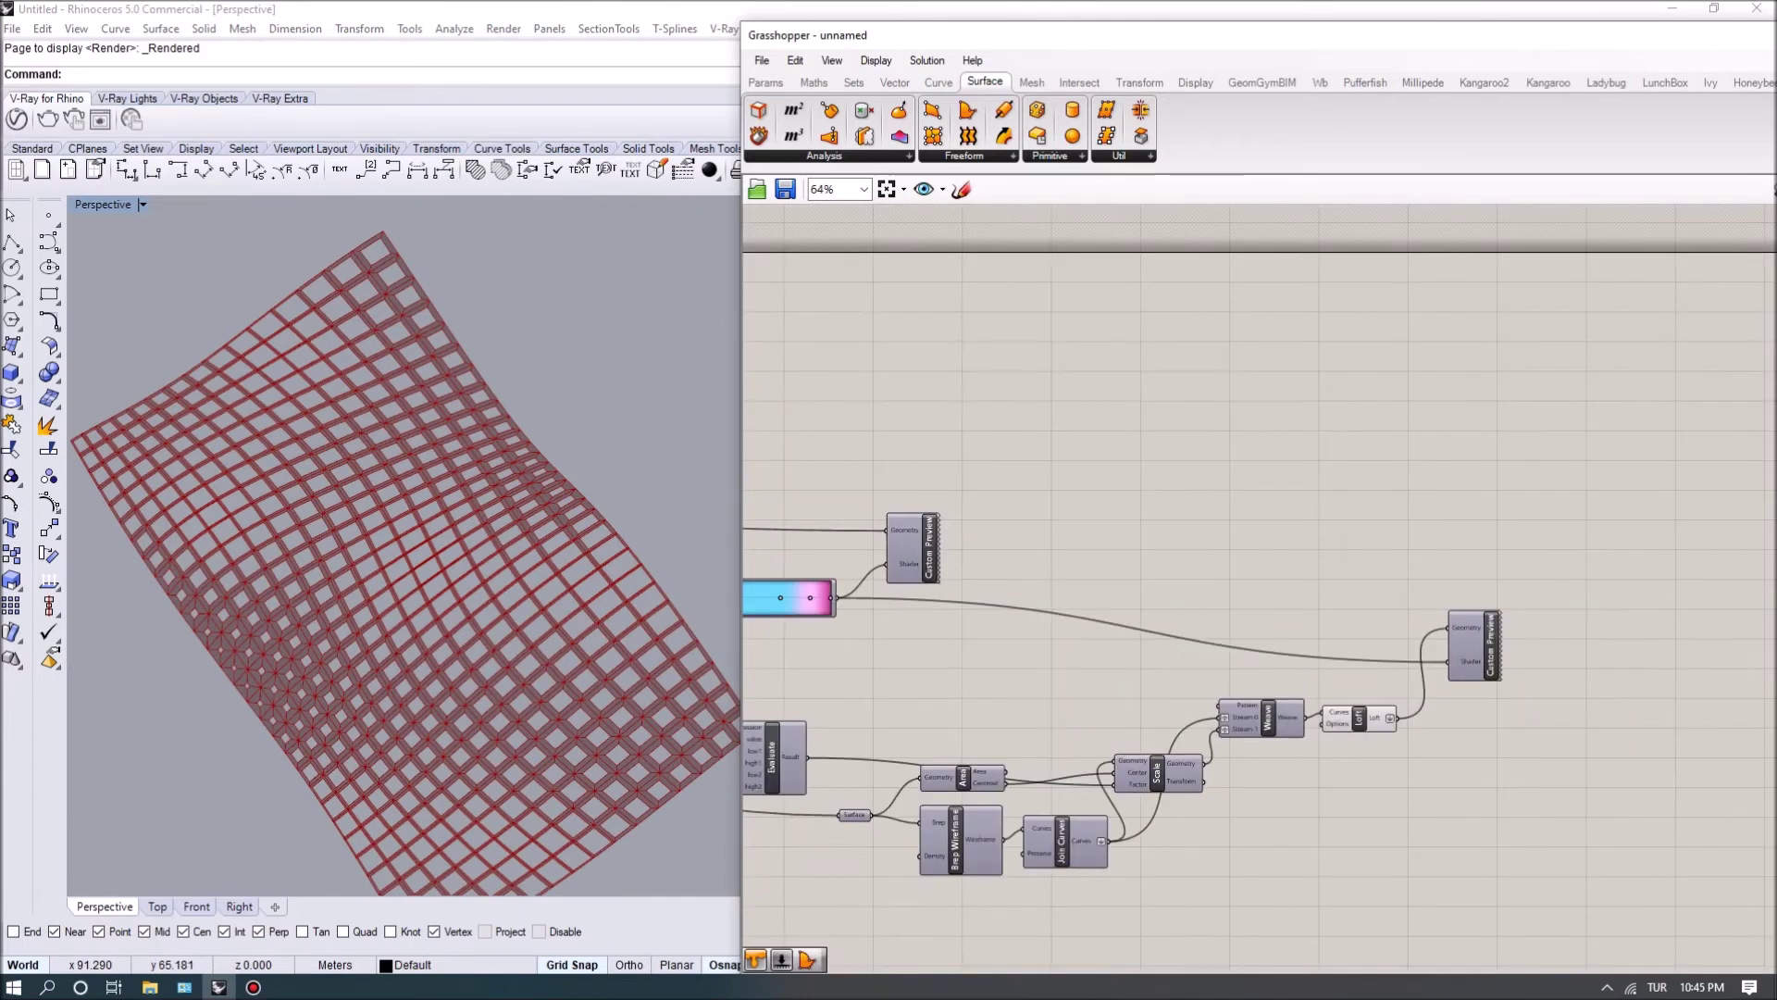
pyautogui.scroll(5, 1414, 719)
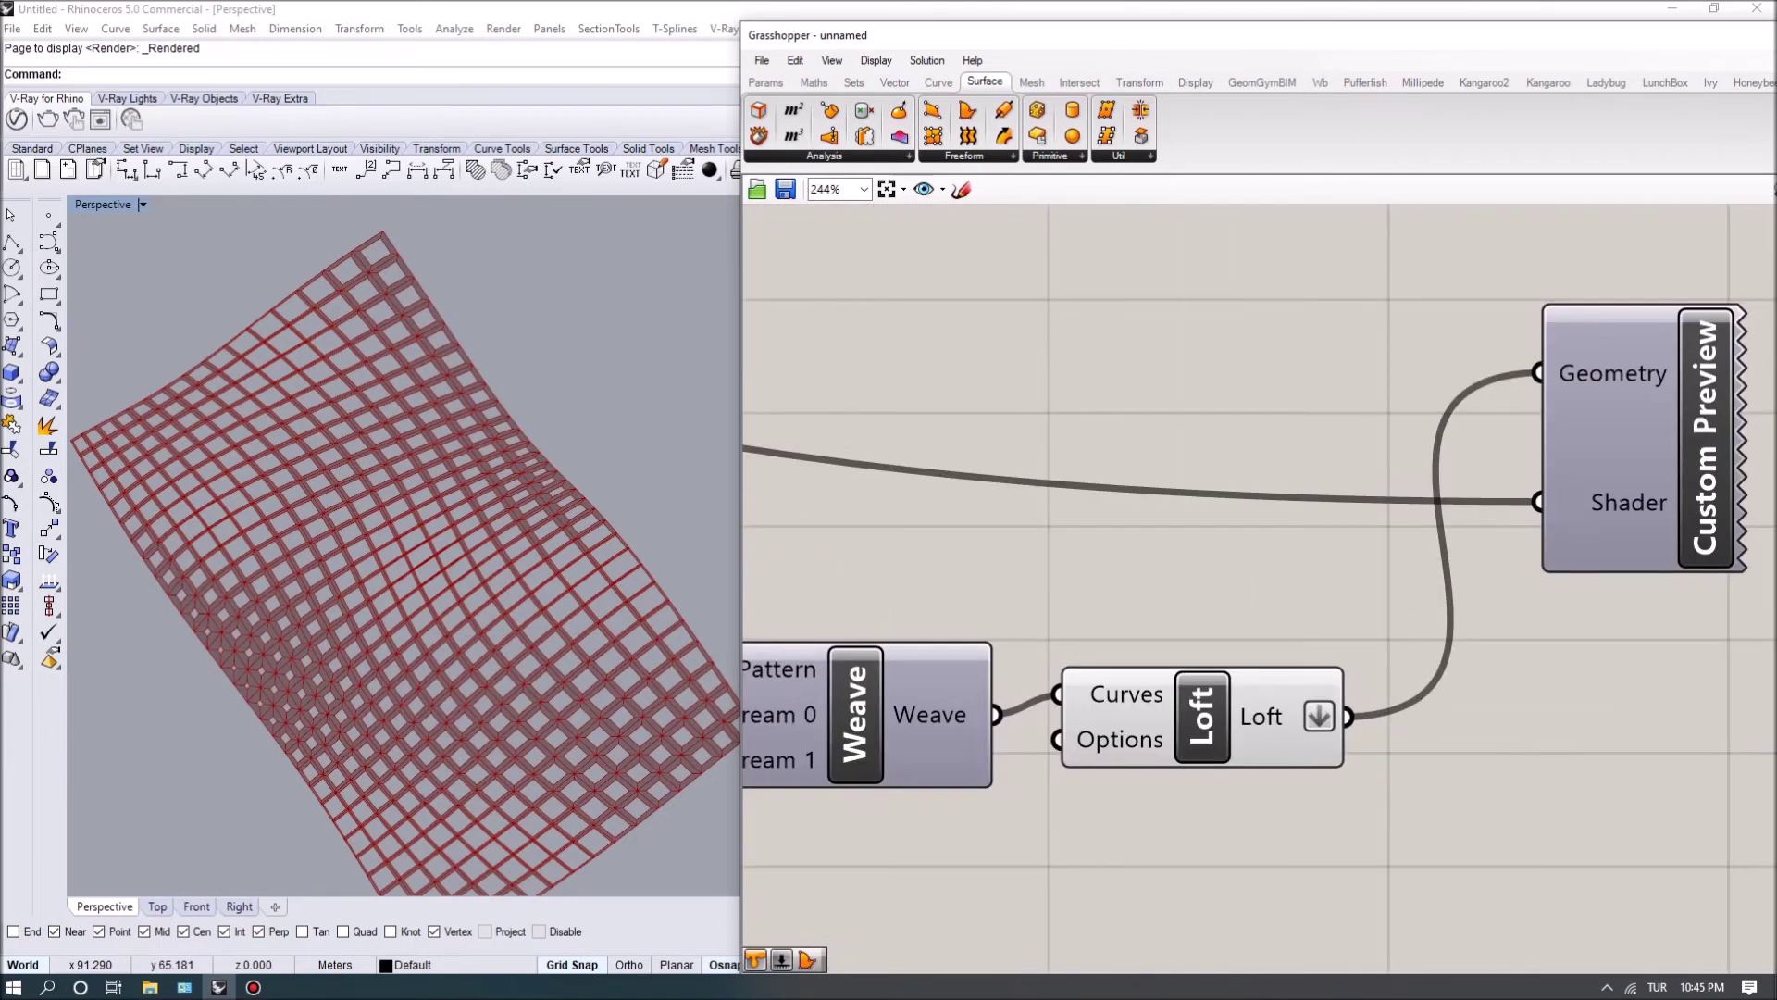
# Step: Enable the Custom Preview so the panels display the cyan-to-magenta gradient
pyautogui.scroll(-2, 1482, 555)
pyautogui.scroll(1, 1481, 556)
pyautogui.rightClick(1528, 508)
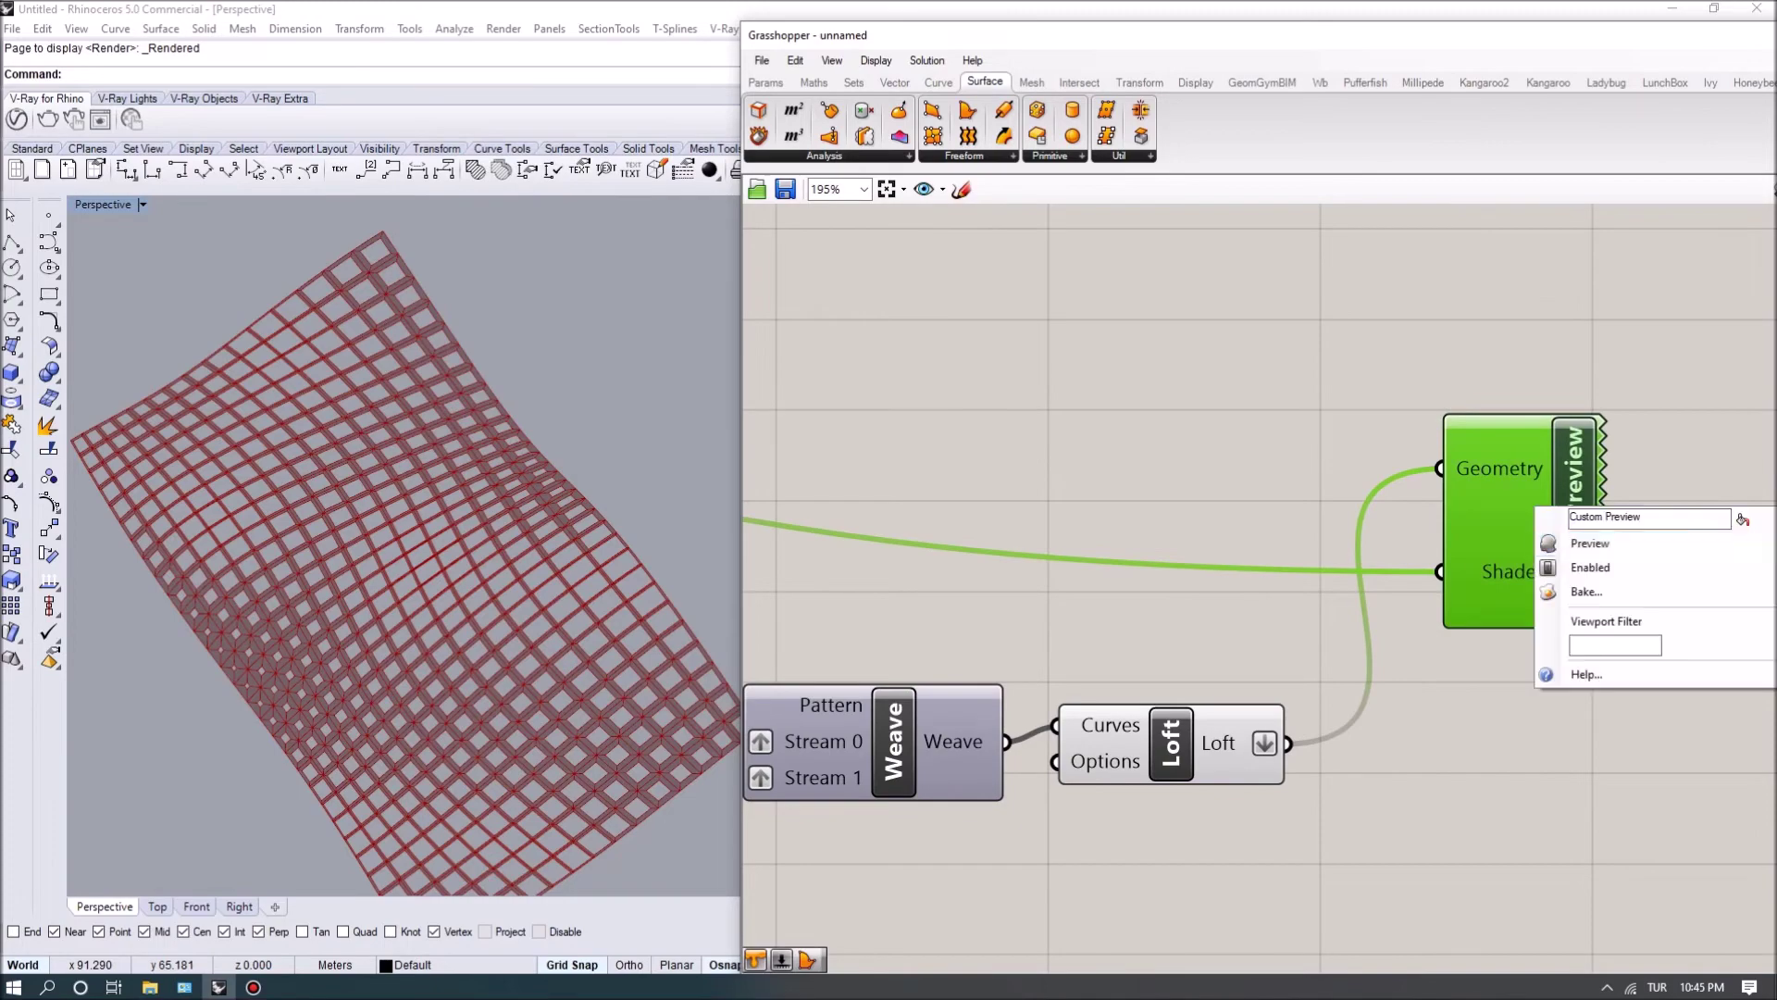
pyautogui.click(1564, 544)
pyautogui.moveTo(399, 556); pyautogui.dragTo(482, 537, button='right')
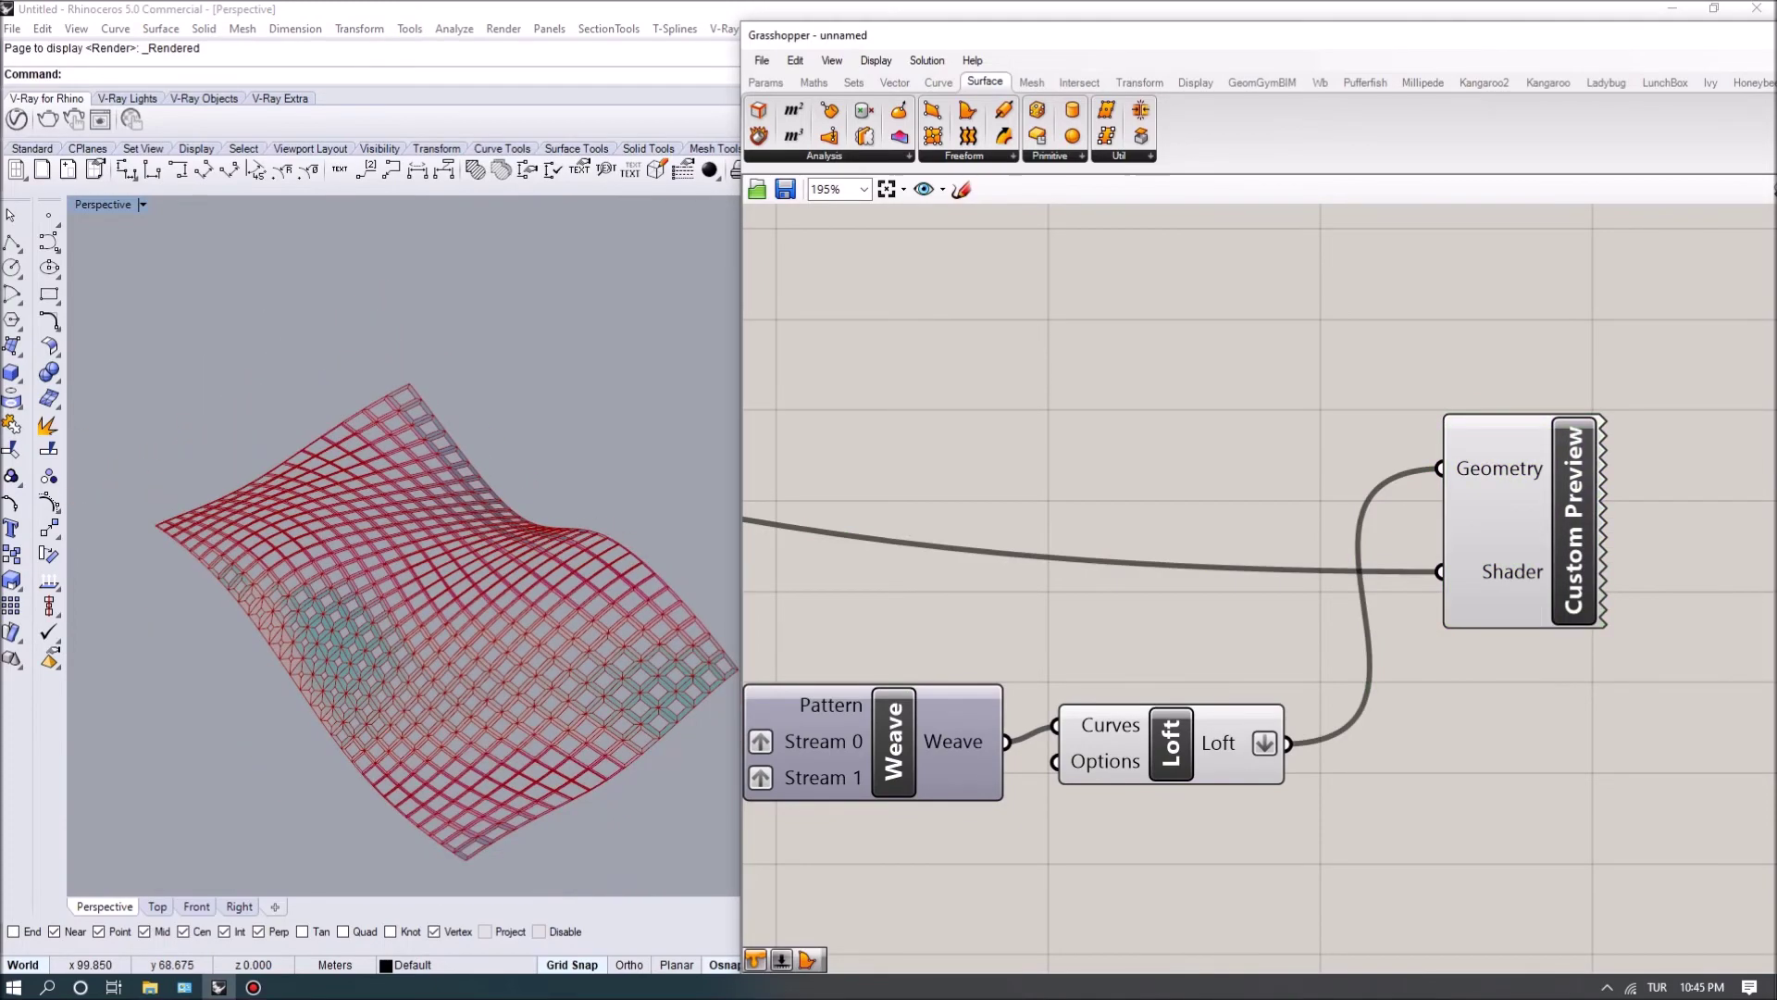
pyautogui.scroll(-4, 1339, 506)
pyautogui.scroll(3, 1253, 586)
# Step: Deselect Loft and orbit to inspect the gradient-coloured perforated panels from several angles
pyautogui.click(1270, 602)
pyautogui.click(519, 556)
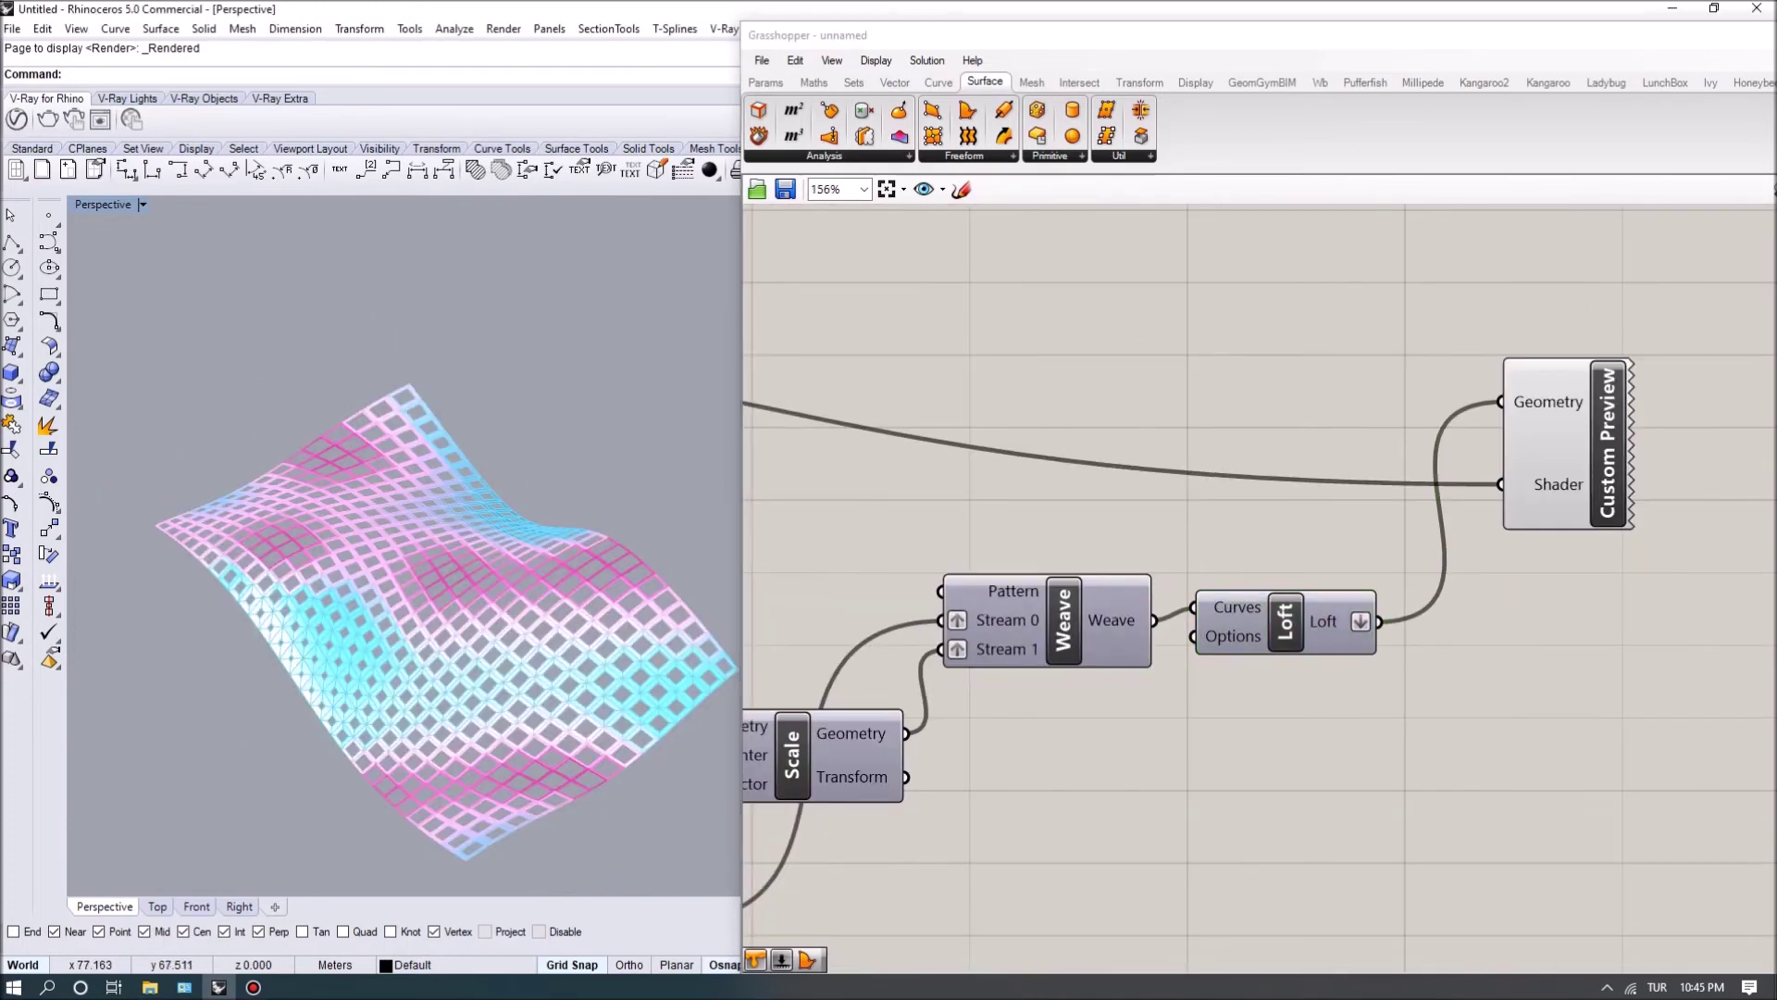
pyautogui.moveTo(519, 556); pyautogui.dragTo(556, 537, button='right')
pyautogui.scroll(3, 583, 523)
pyautogui.scroll(-2, 555, 537)
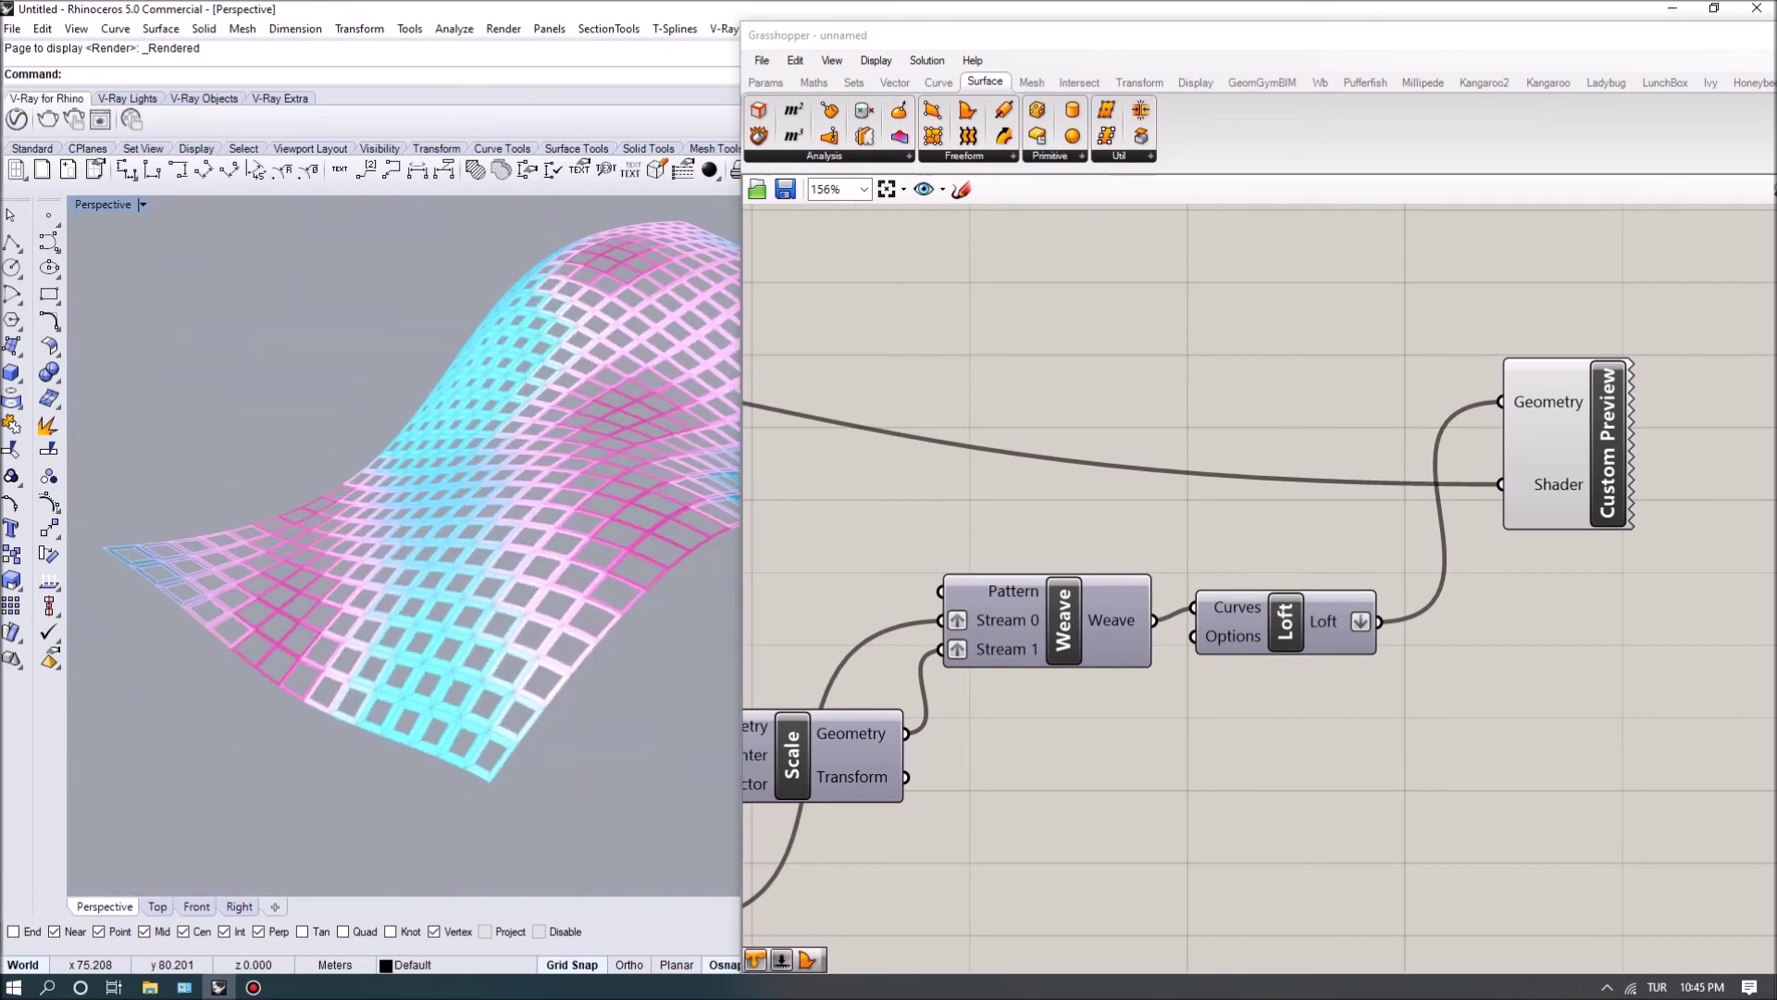
pyautogui.scroll(3, 556, 537)
pyautogui.scroll(-3, 403, 546)
pyautogui.moveTo(404, 546); pyautogui.dragTo(370, 555, button='right')
pyautogui.scroll(3, 370, 555)
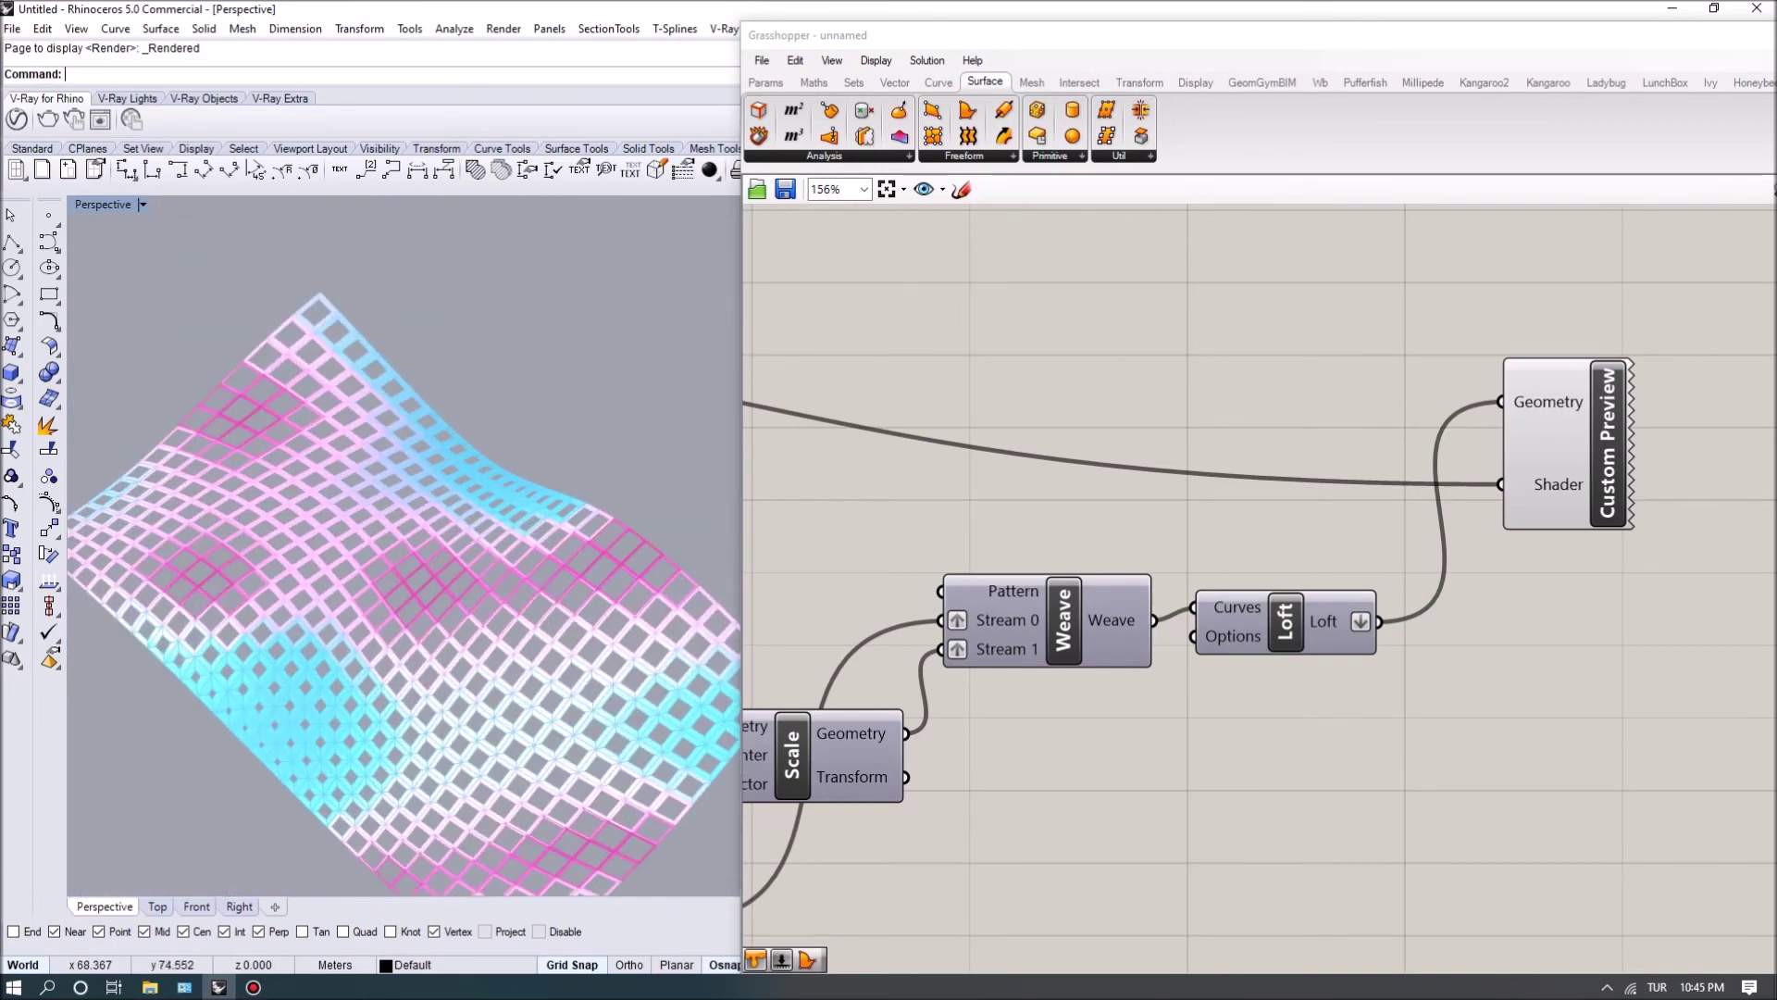
pyautogui.scroll(-3, 370, 555)
pyautogui.scroll(3, 370, 556)
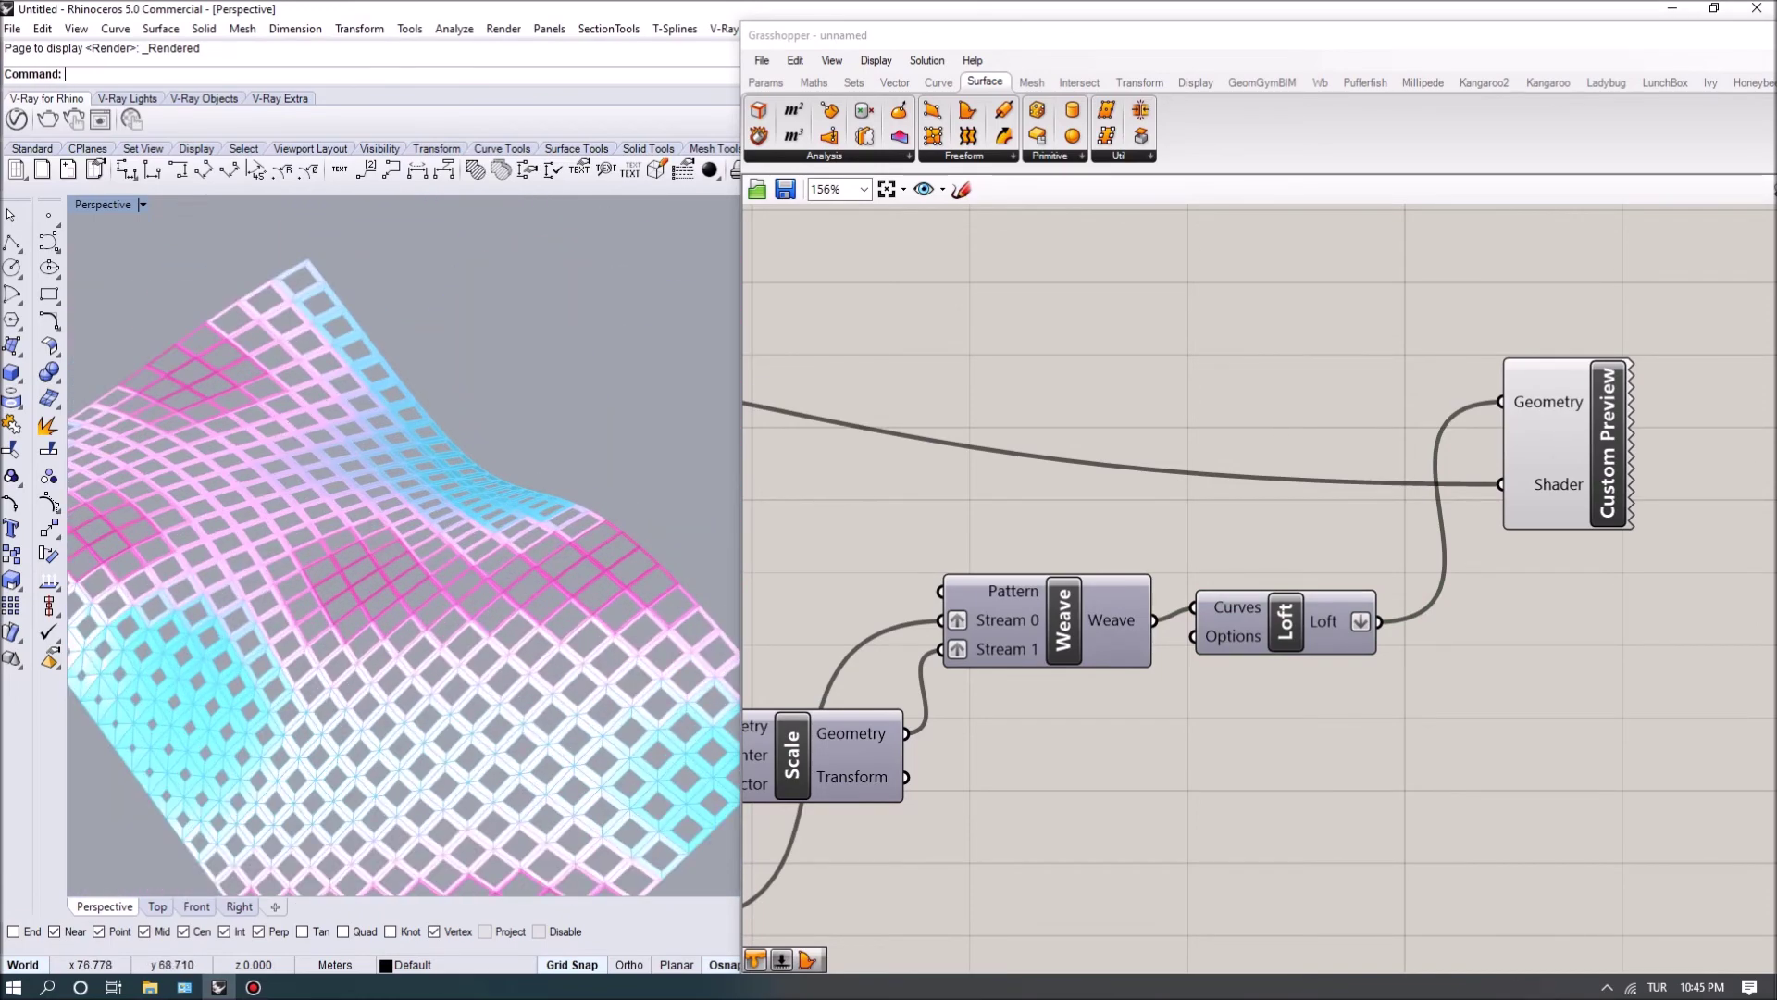
pyautogui.scroll(-1, 371, 555)
pyautogui.scroll(-3, 1259, 583)
# Step: Pan and zoom the canvas to the remap expression and its 0.2 and 0.9 sliders
pyautogui.scroll(4, 1055, 555)
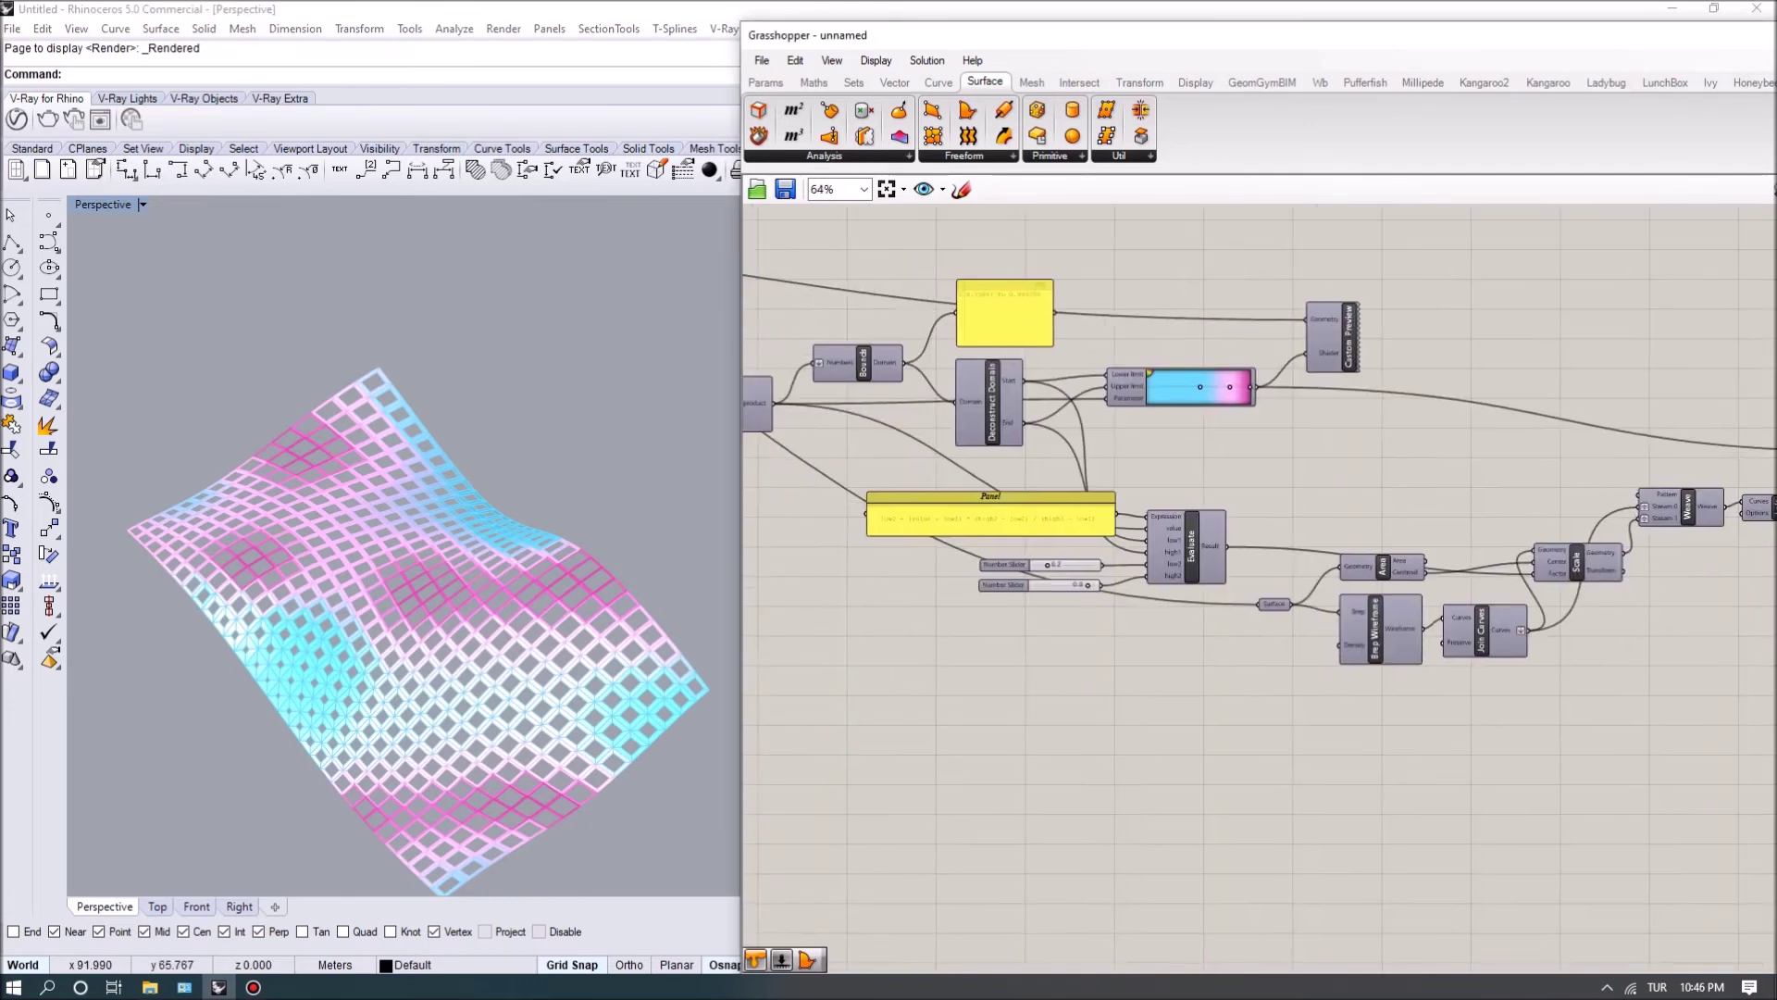
pyautogui.moveTo(1203, 556); pyautogui.dragTo(1273, 577, button='right')
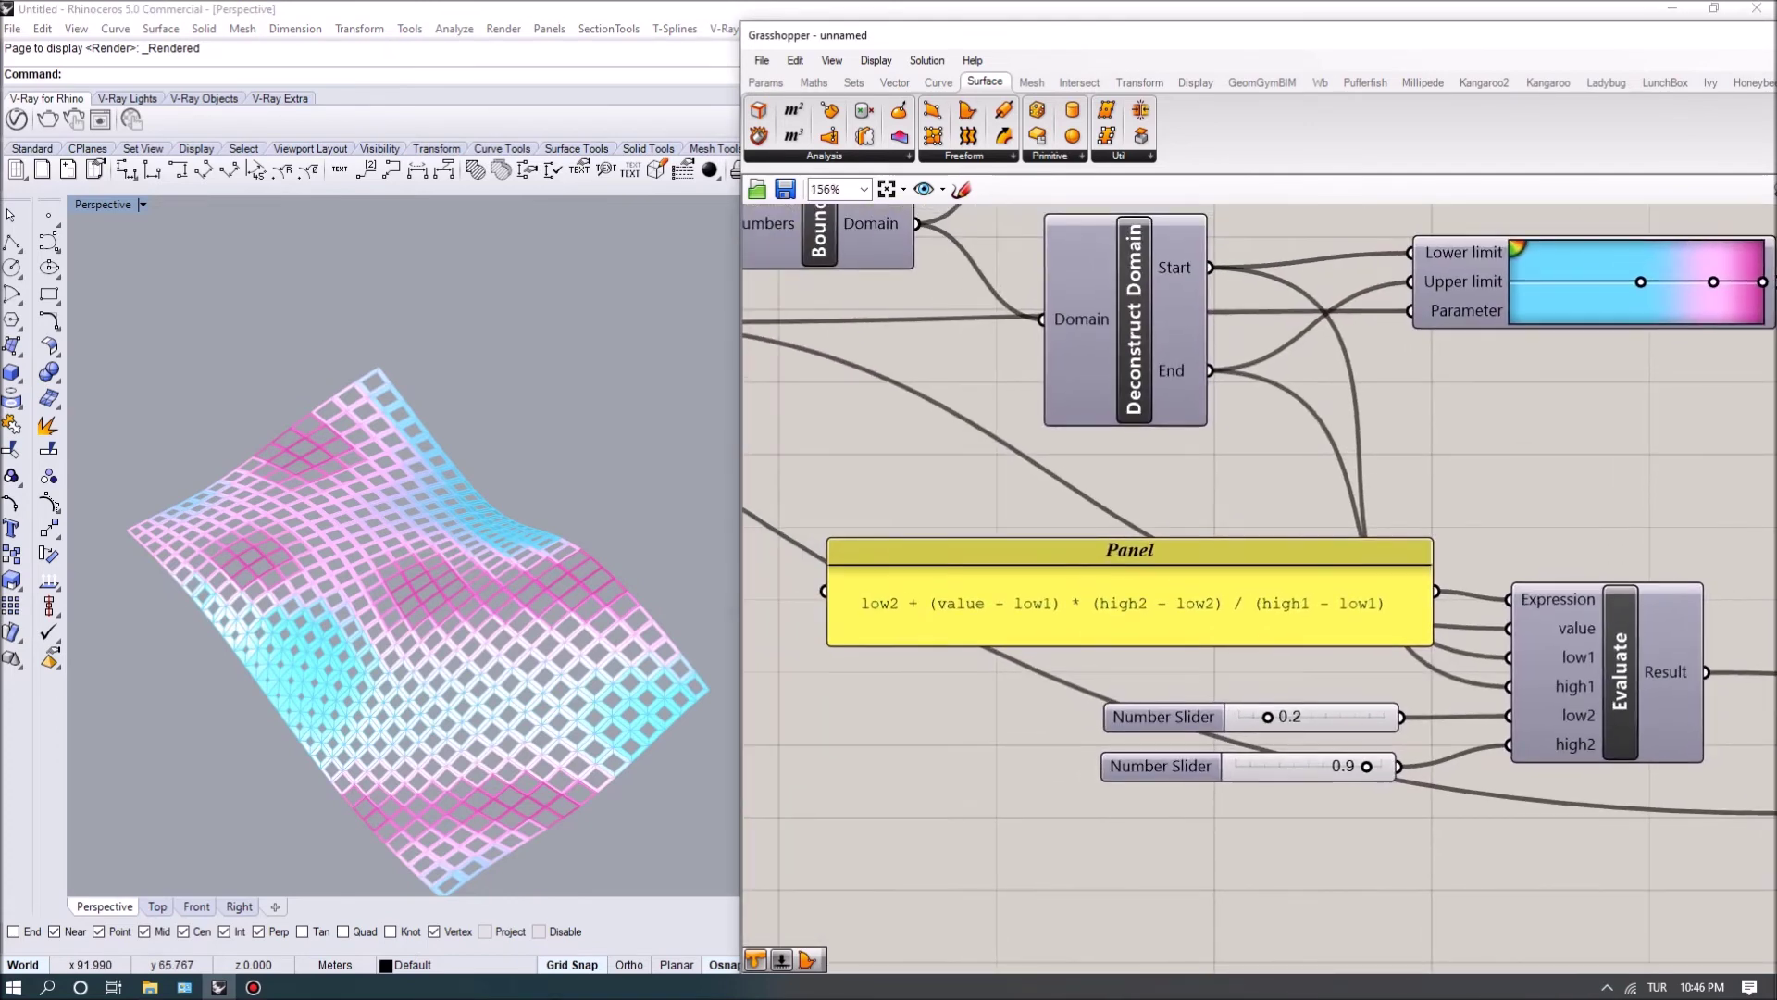
pyautogui.scroll(2, 1177, 731)
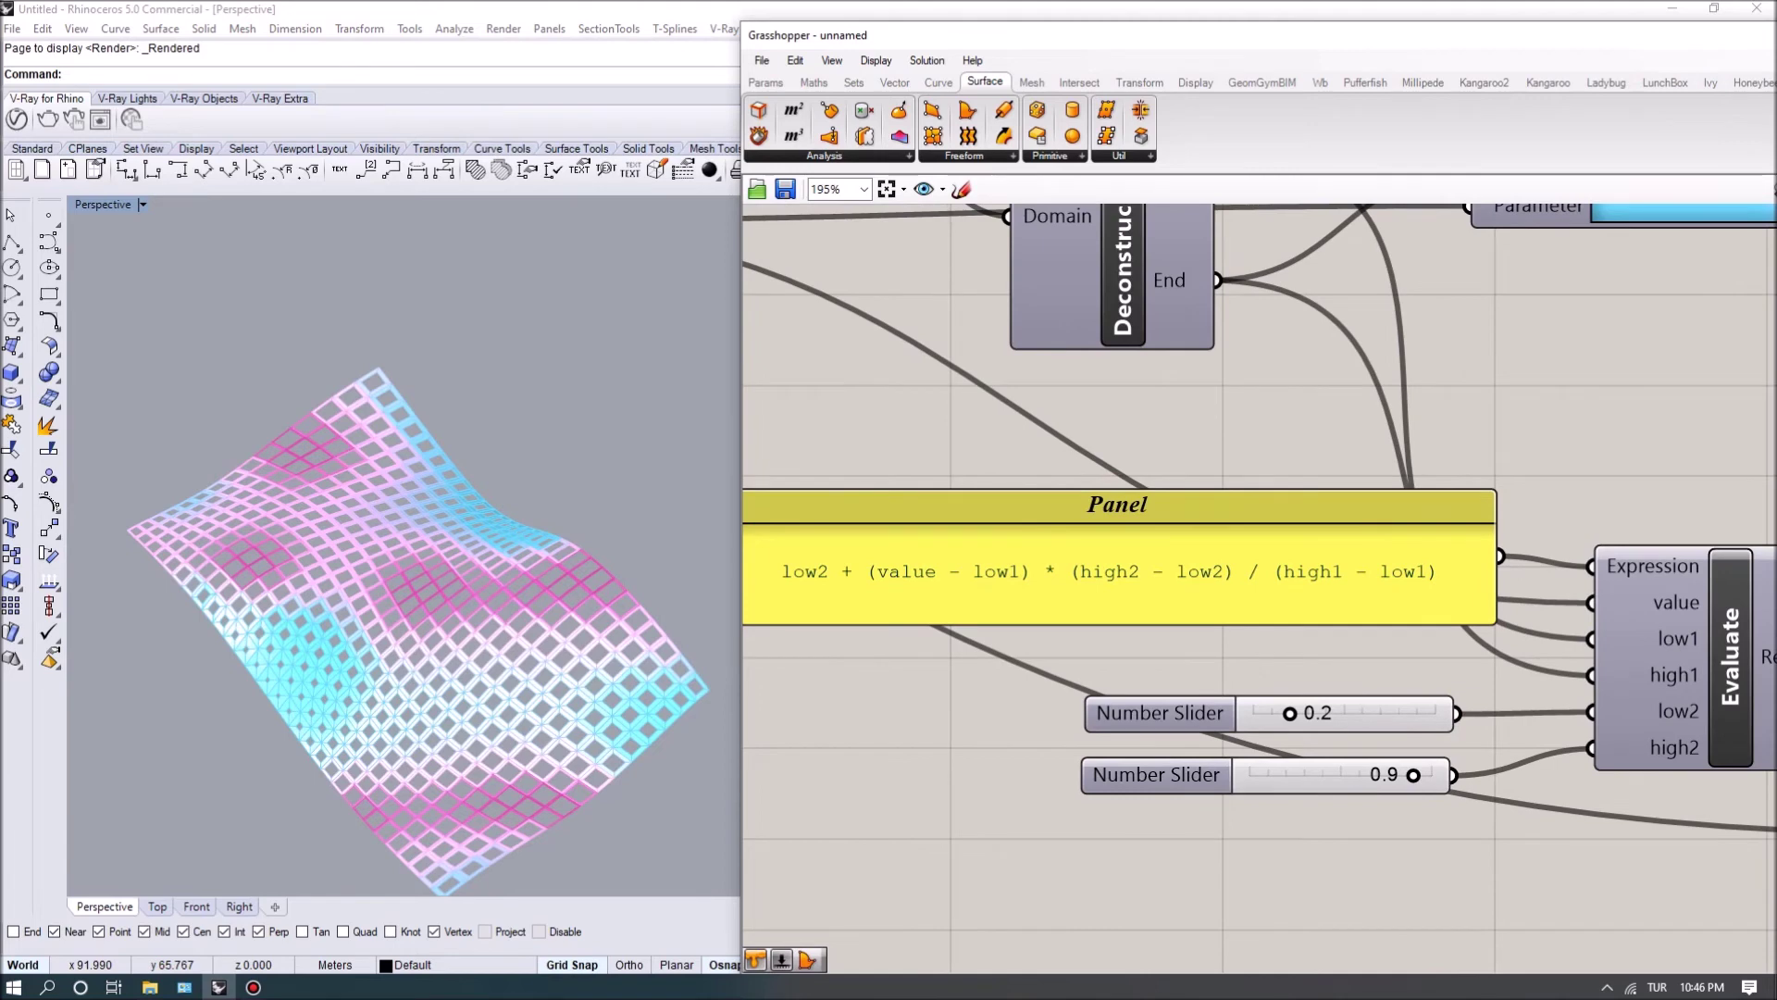
pyautogui.scroll(1, 1651, 726)
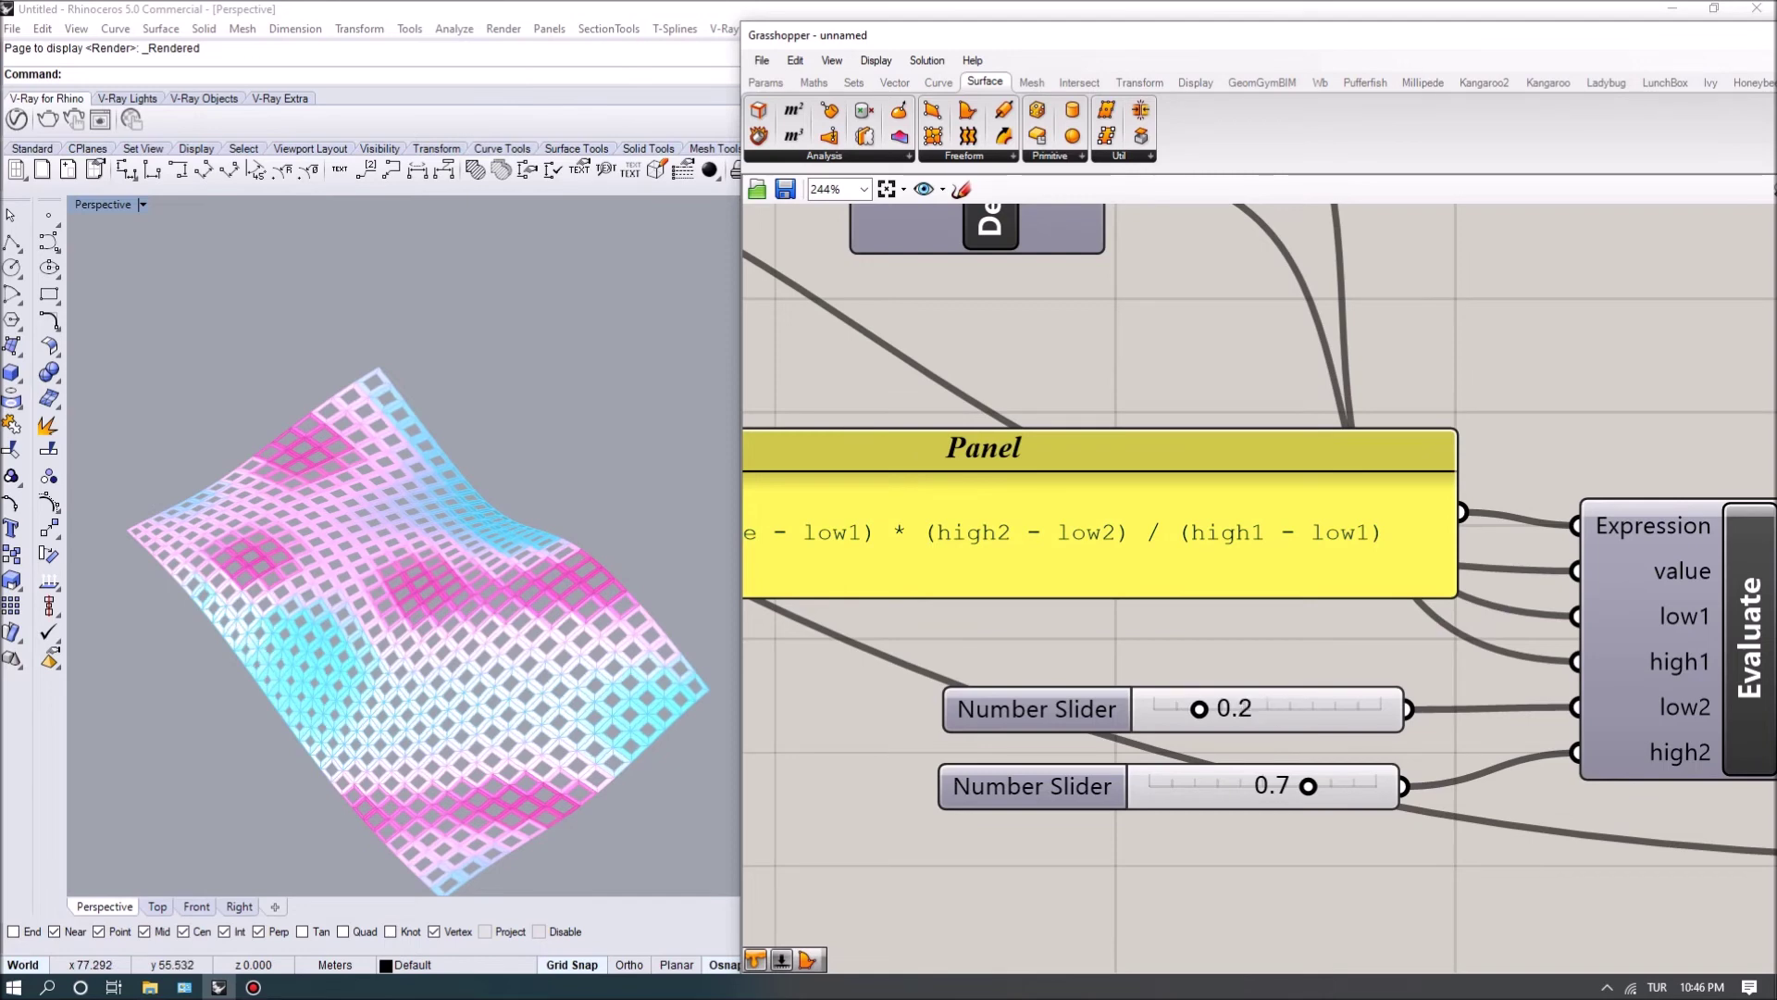
pyautogui.scroll(-10, 1259, 583)
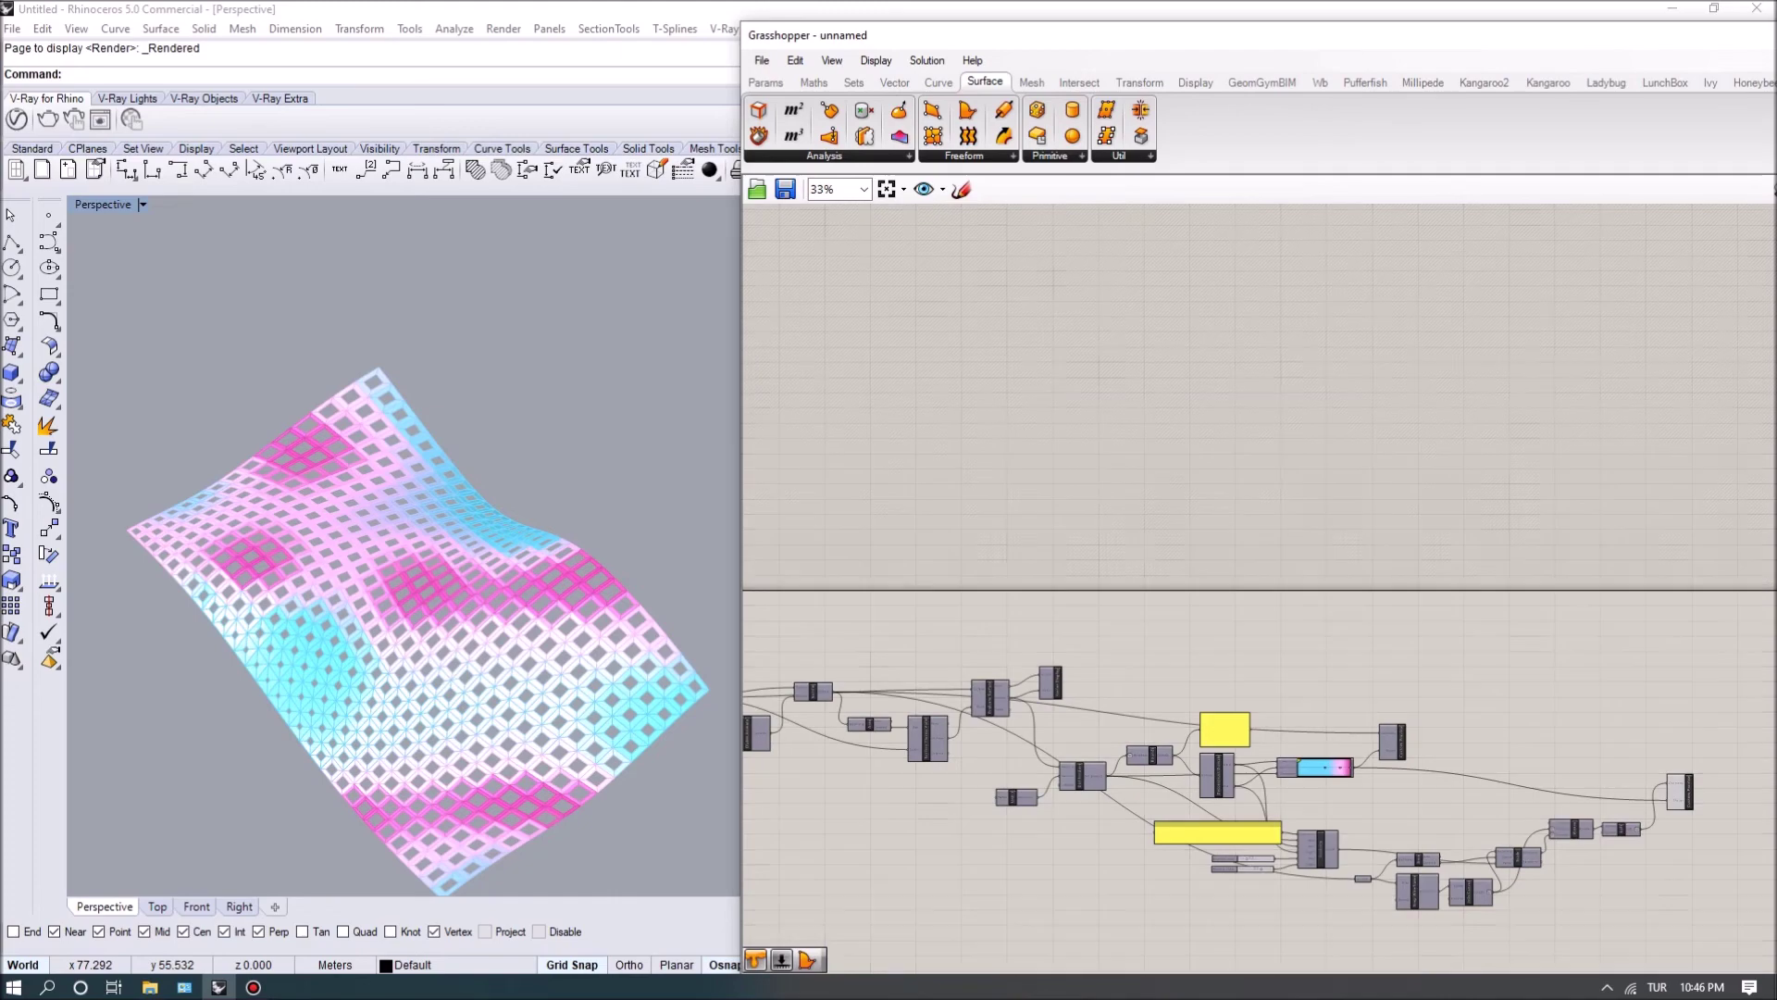
pyautogui.moveTo(1259, 584); pyautogui.dragTo(1354, 382, button='right')
pyautogui.scroll(5, 1483, 589)
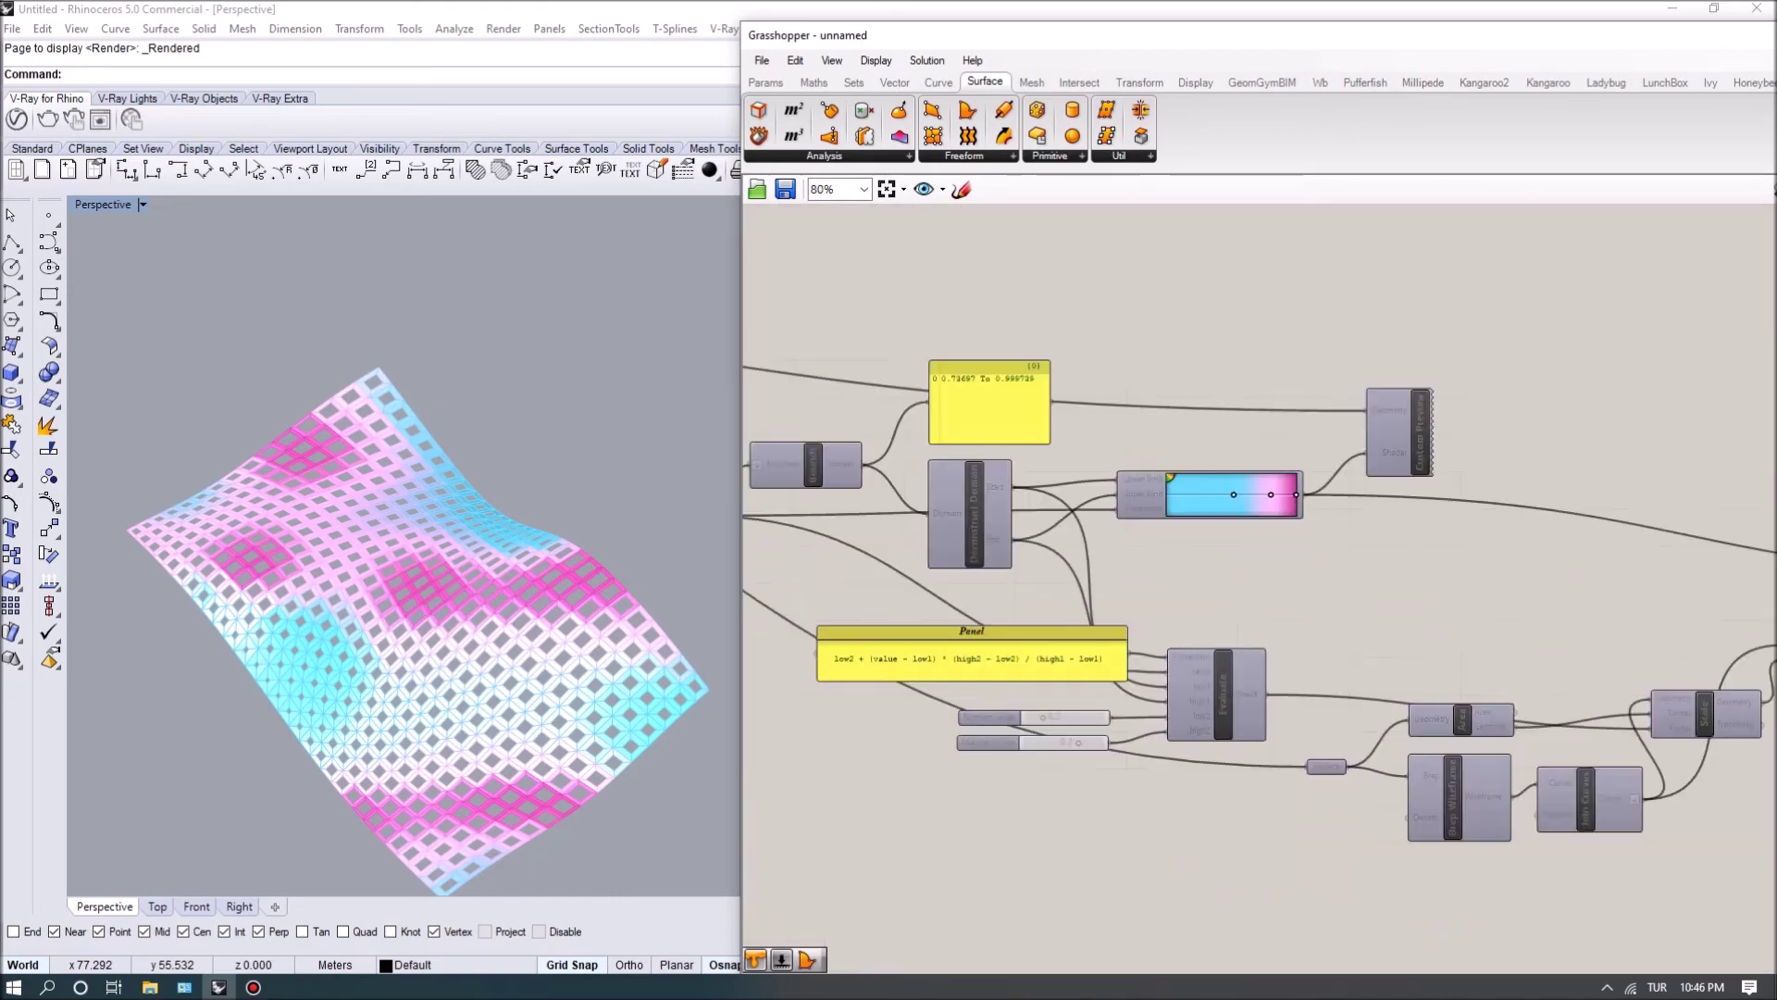
pyautogui.moveTo(1483, 588); pyautogui.dragTo(1416, 518, button='right')
pyautogui.moveTo(416, 602); pyautogui.dragTo(523, 589, button='right')
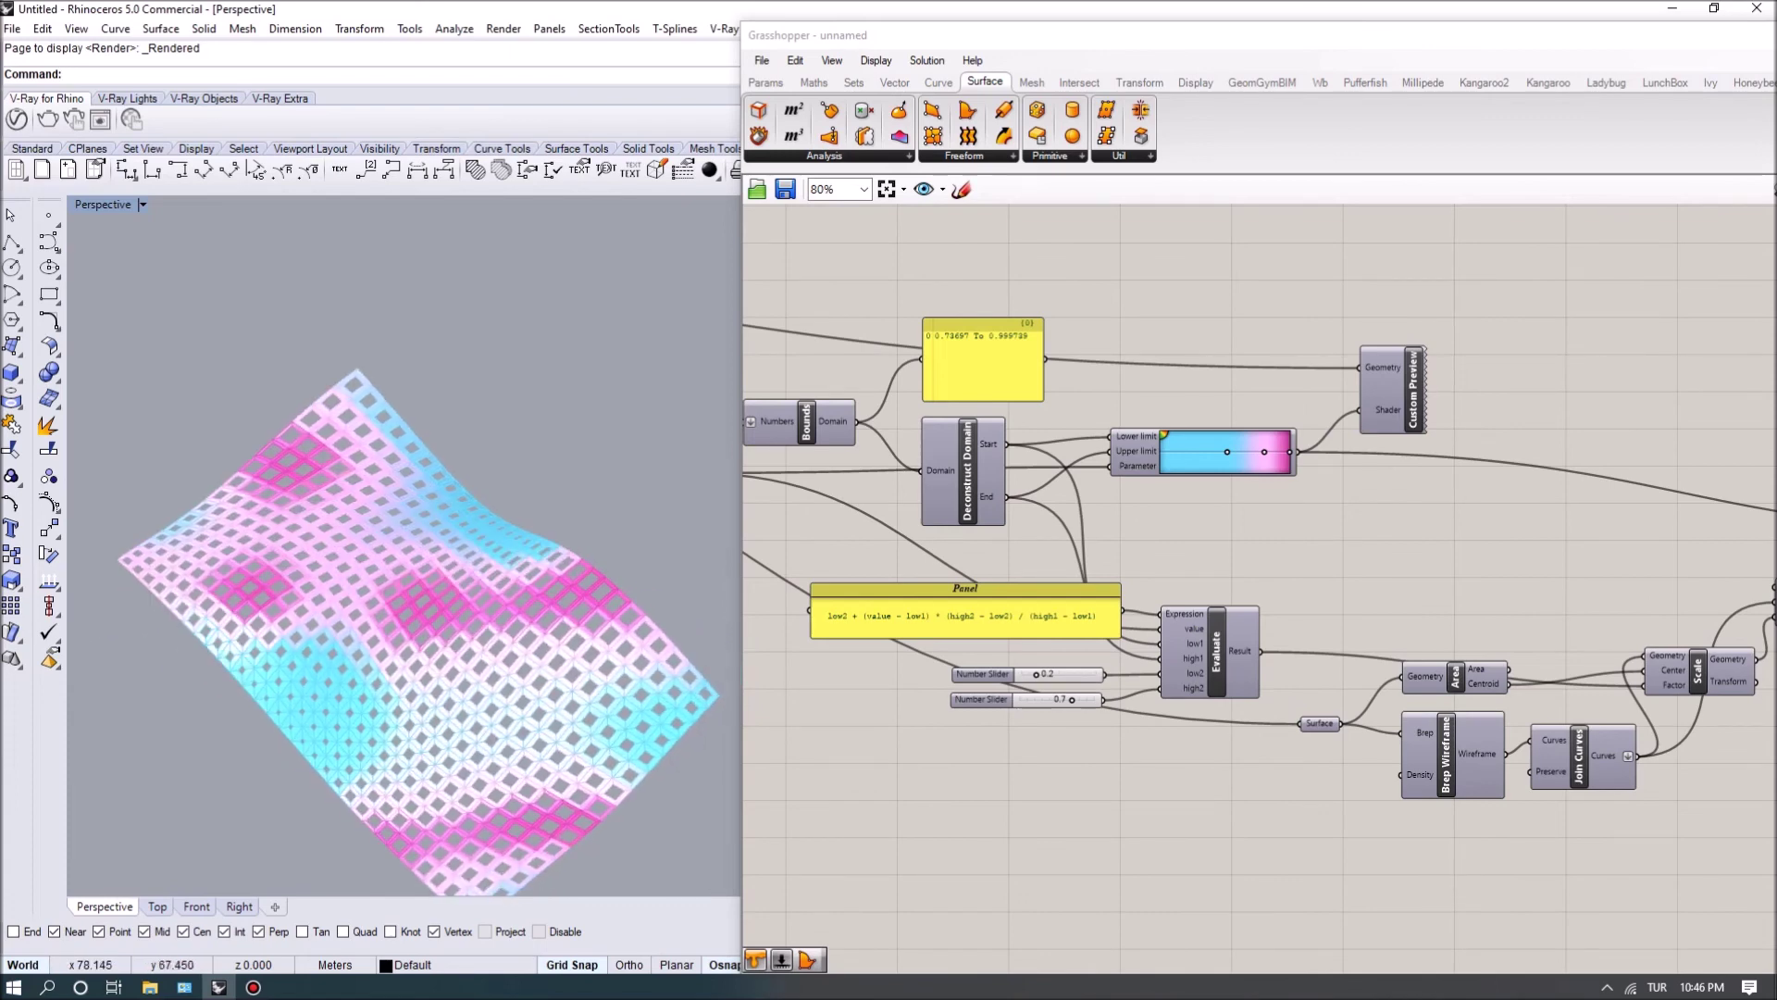
pyautogui.moveTo(523, 589); pyautogui.dragTo(555, 583, button='right')
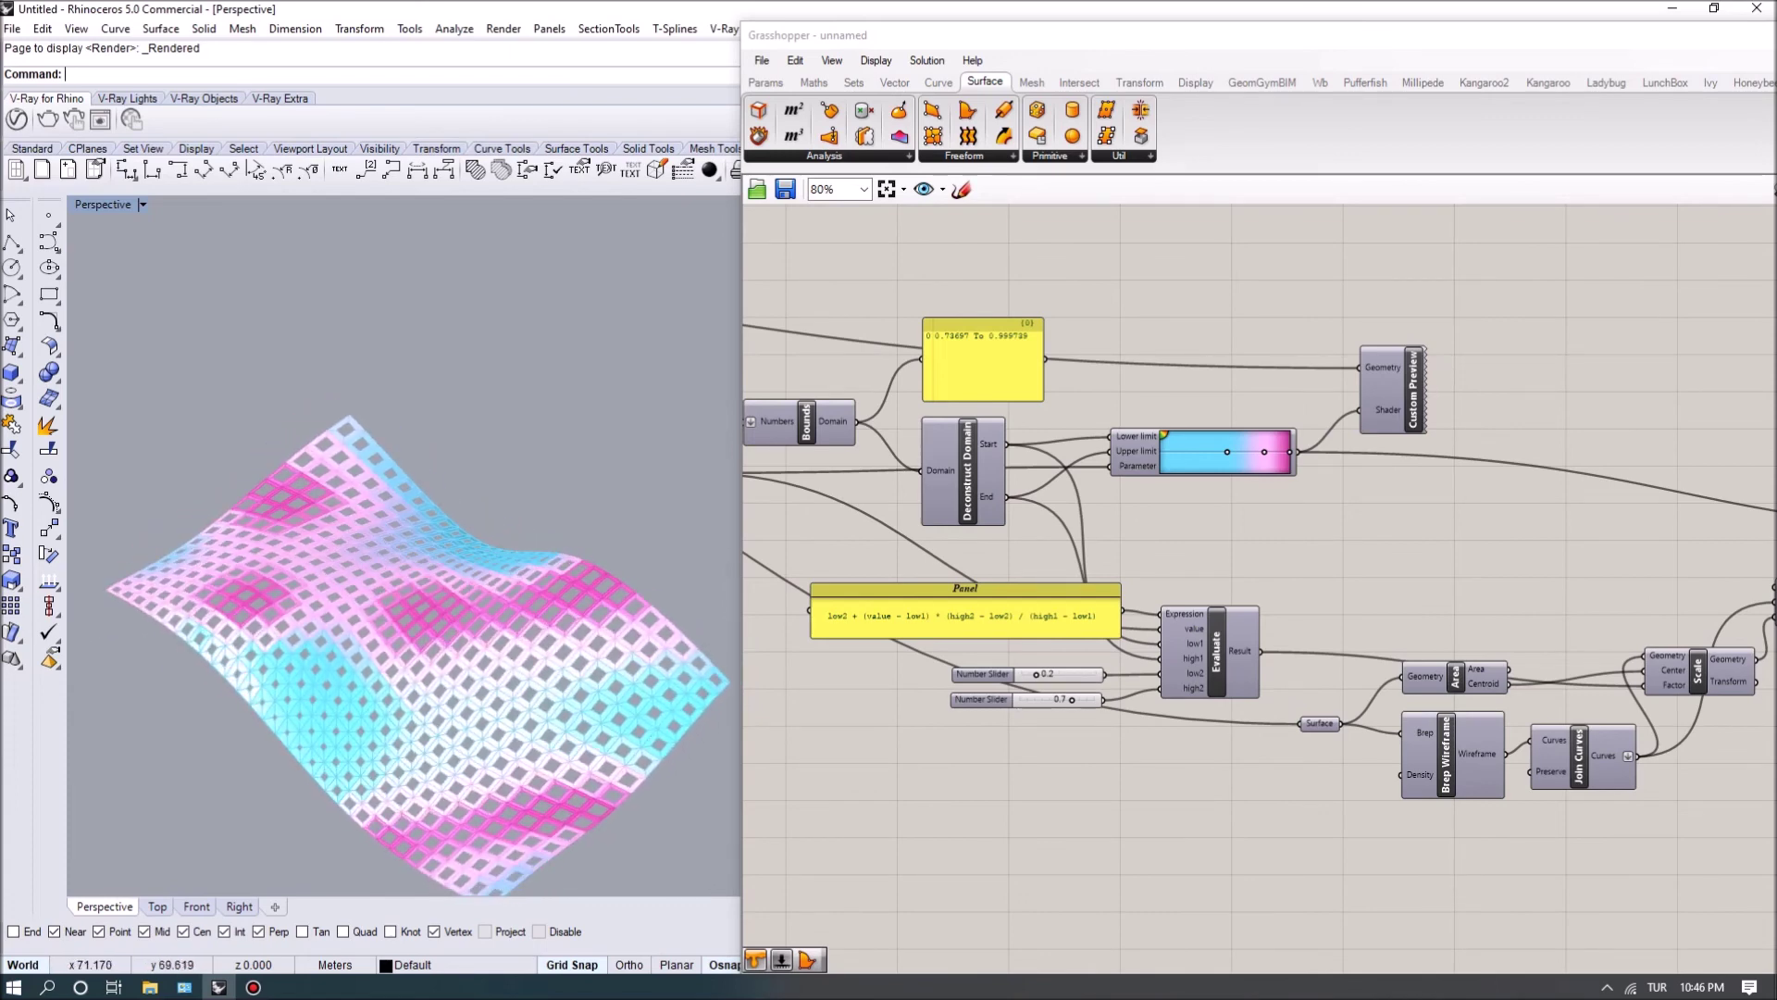
pyautogui.moveTo(1204, 519); pyautogui.dragTo(1293, 546, button='right')
pyautogui.scroll(-2, 1268, 546)
pyautogui.scroll(1, 1294, 546)
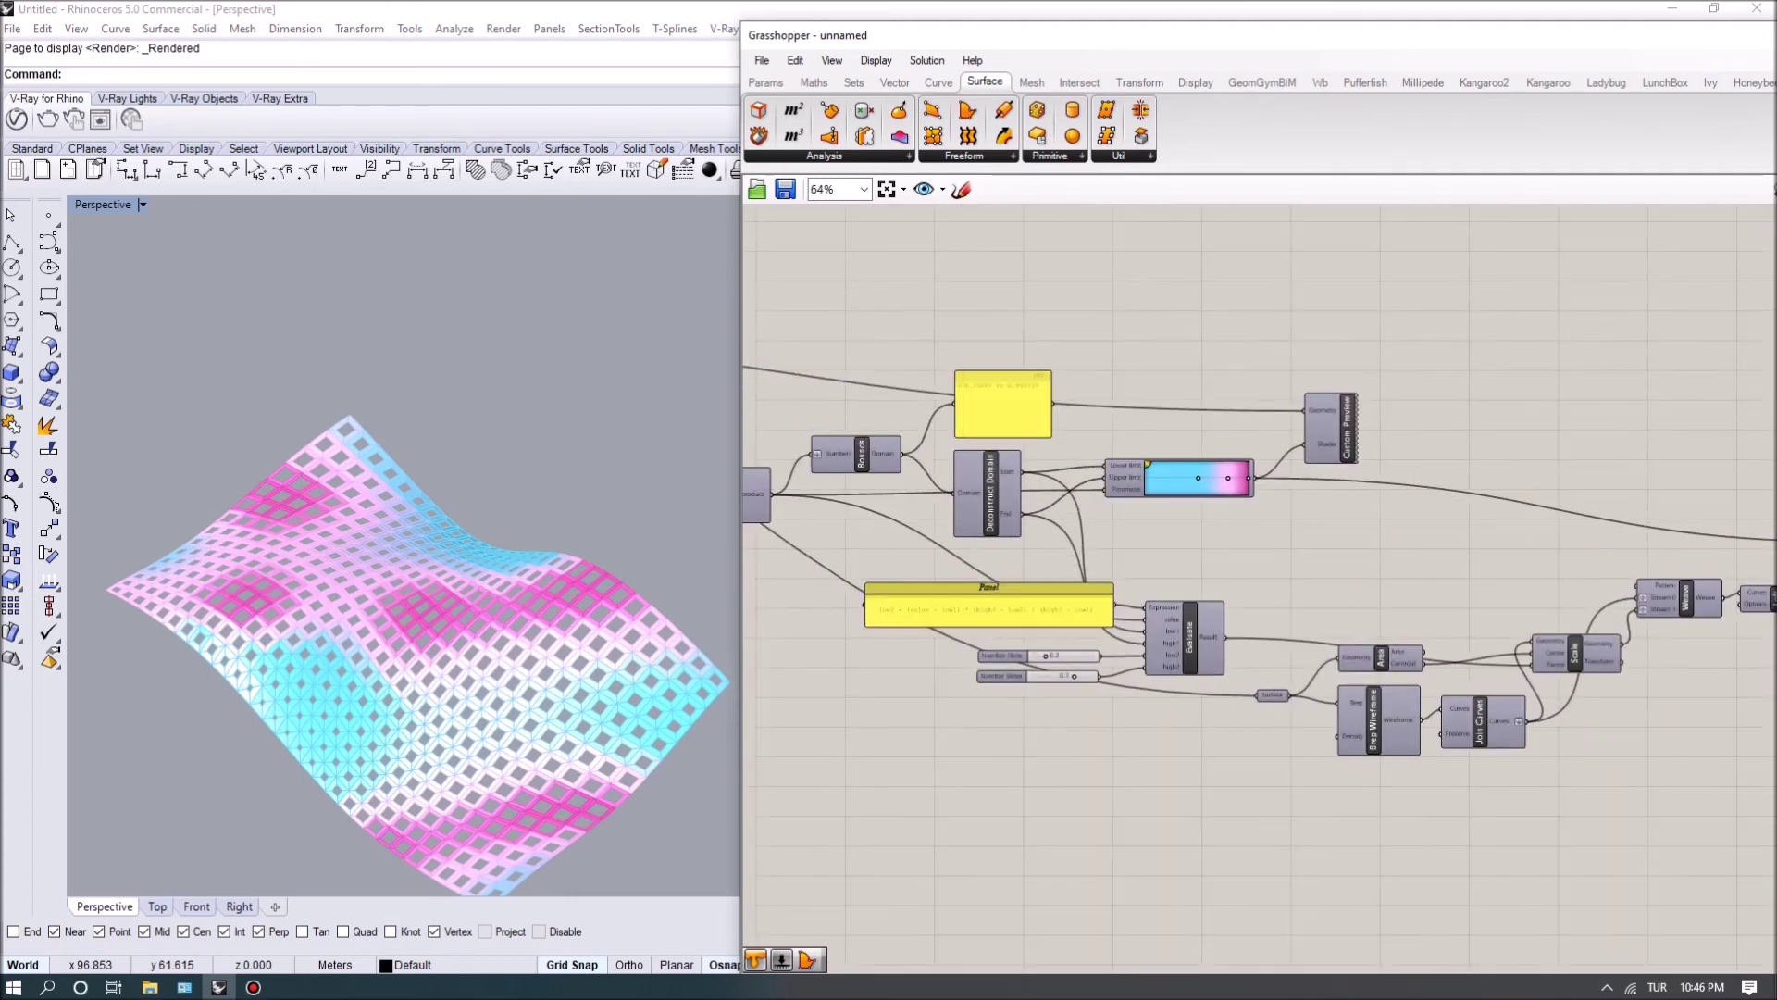
pyautogui.moveTo(463, 592); pyautogui.dragTo(476, 591, button='right')
pyautogui.scroll(3, 477, 591)
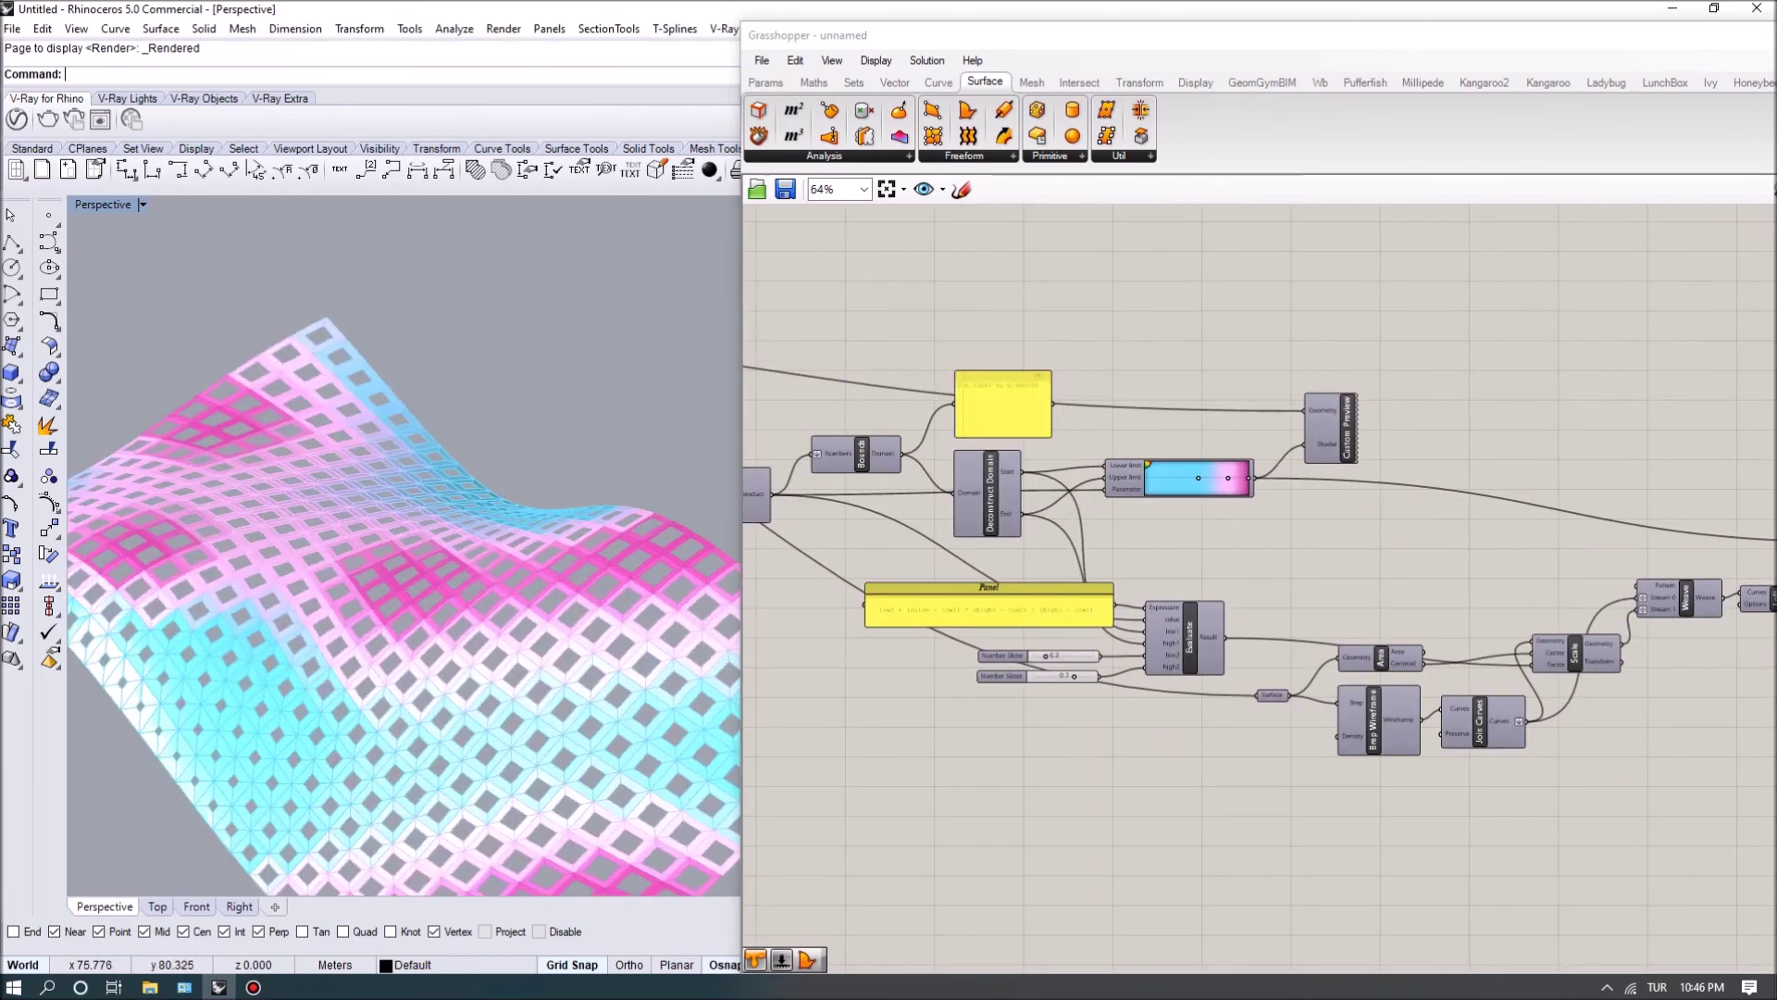
pyautogui.scroll(-3, 476, 591)
pyautogui.scroll(3, 477, 590)
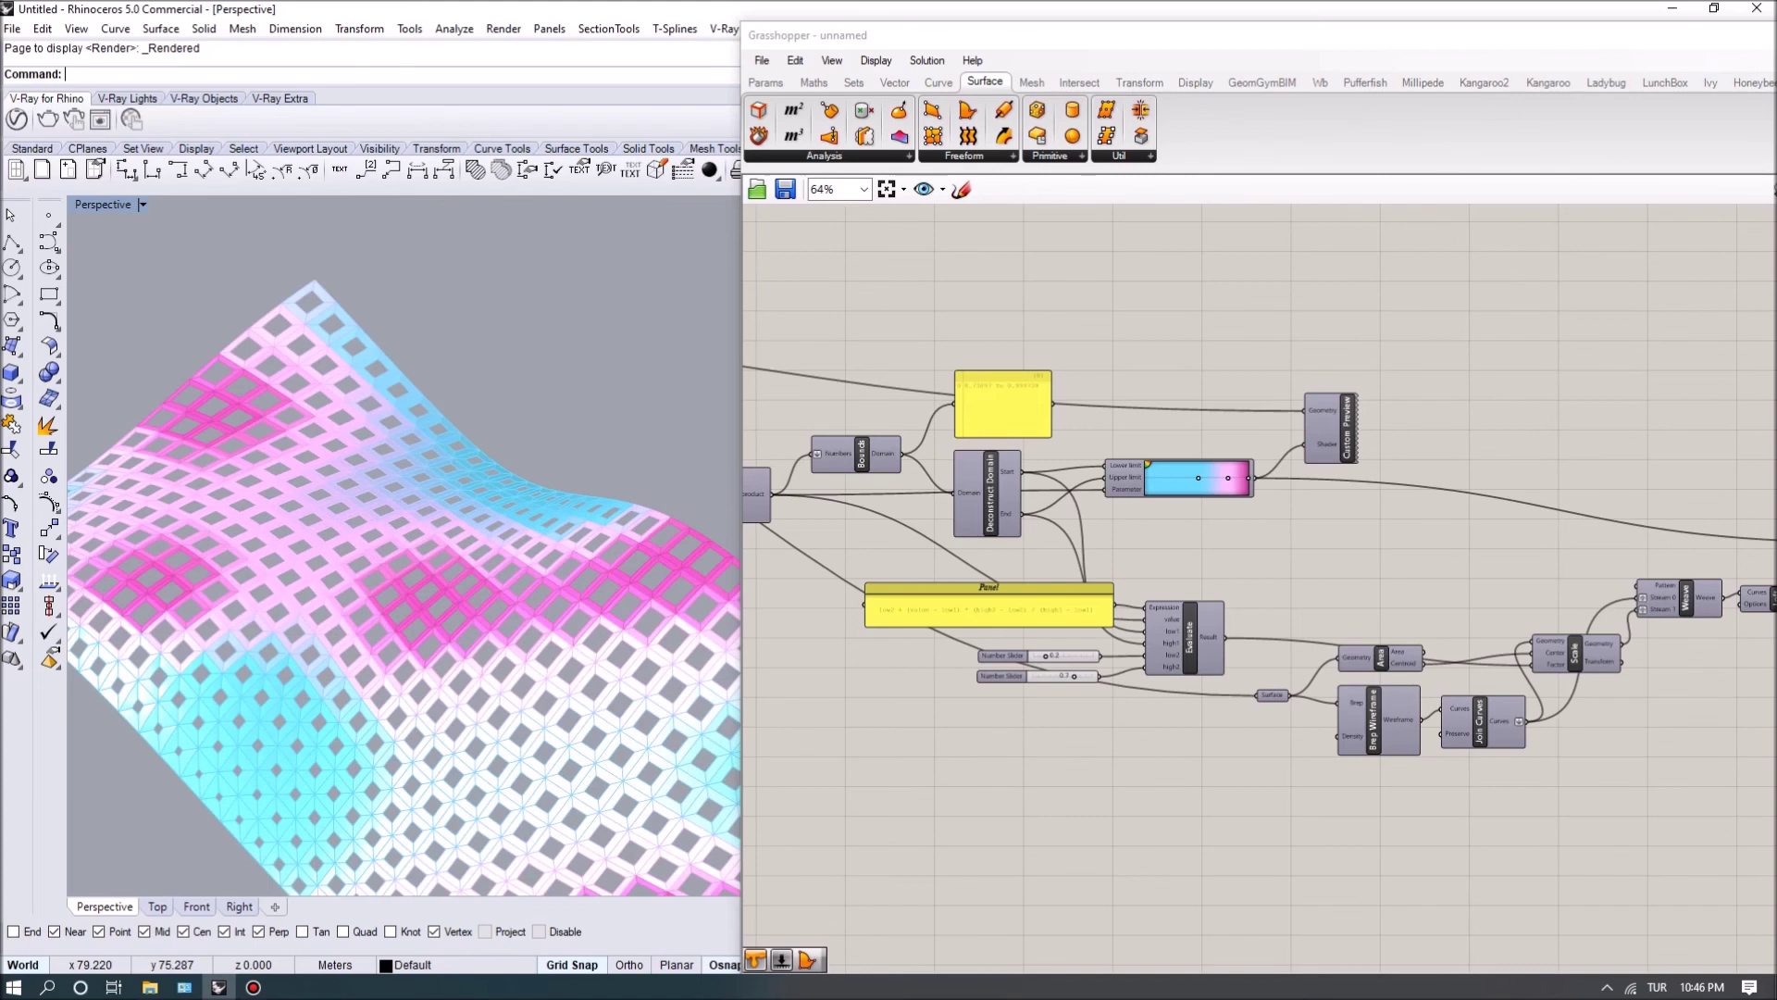
pyautogui.scroll(-3, 463, 592)
pyautogui.scroll(3, 463, 592)
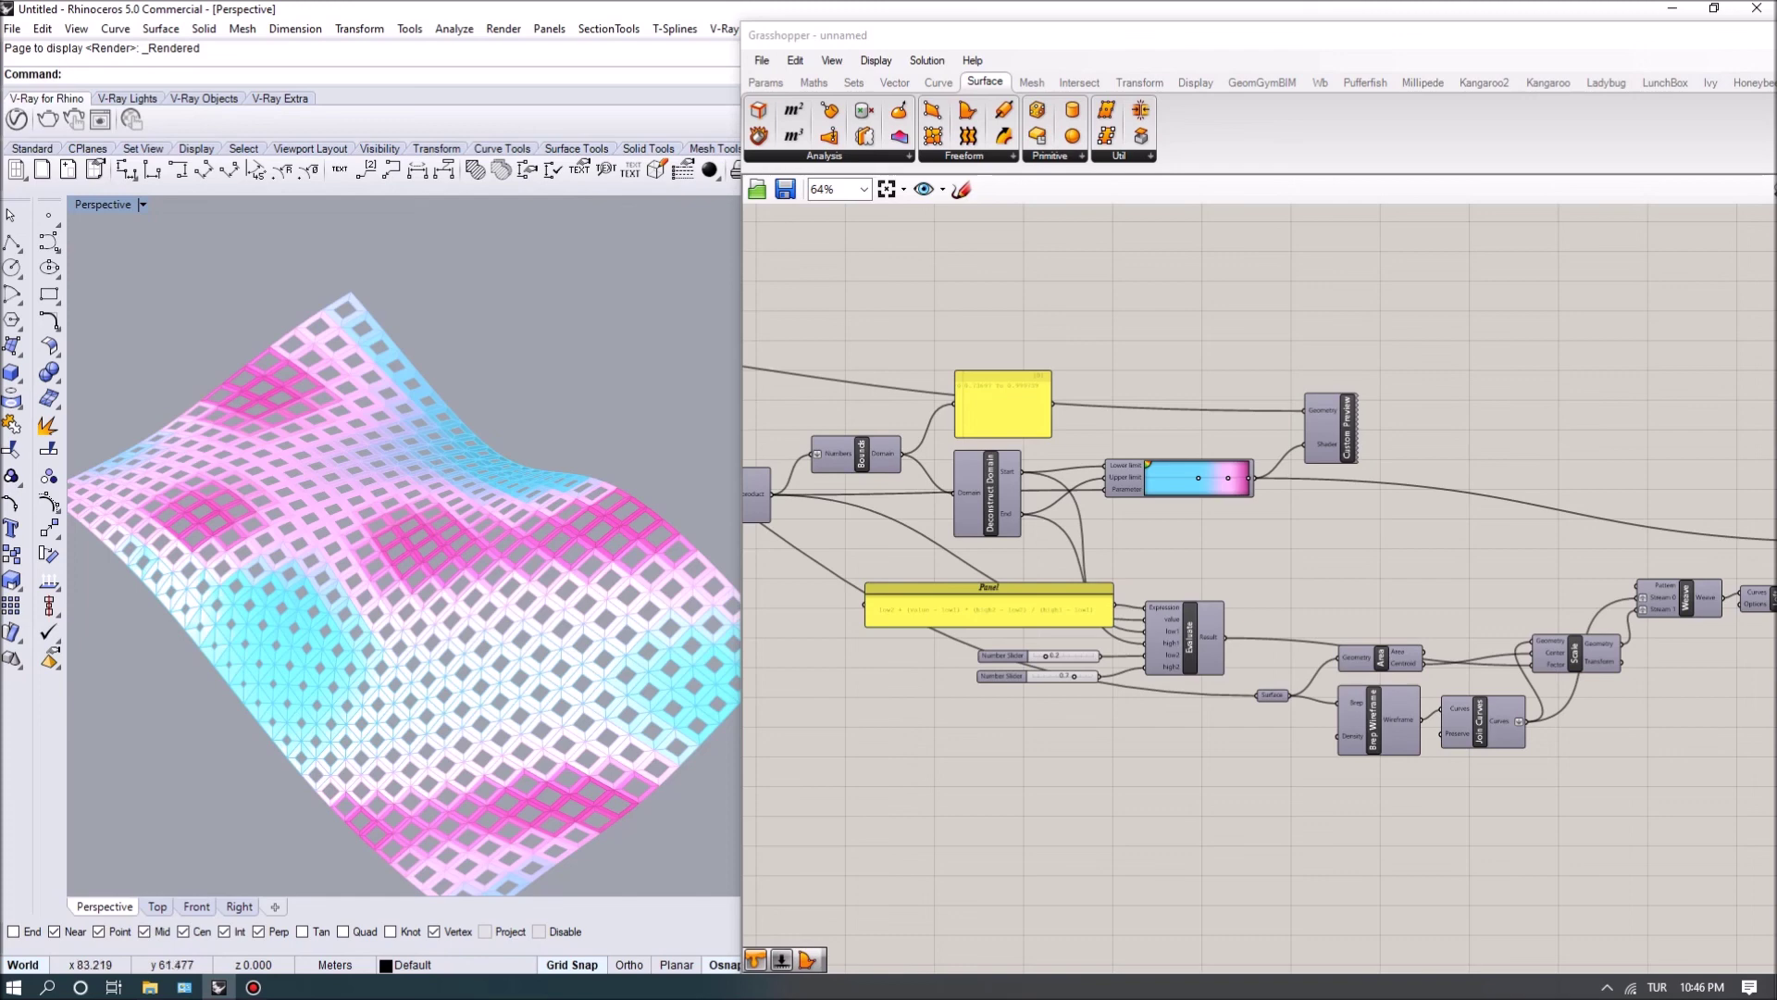
pyautogui.scroll(2, 404, 586)
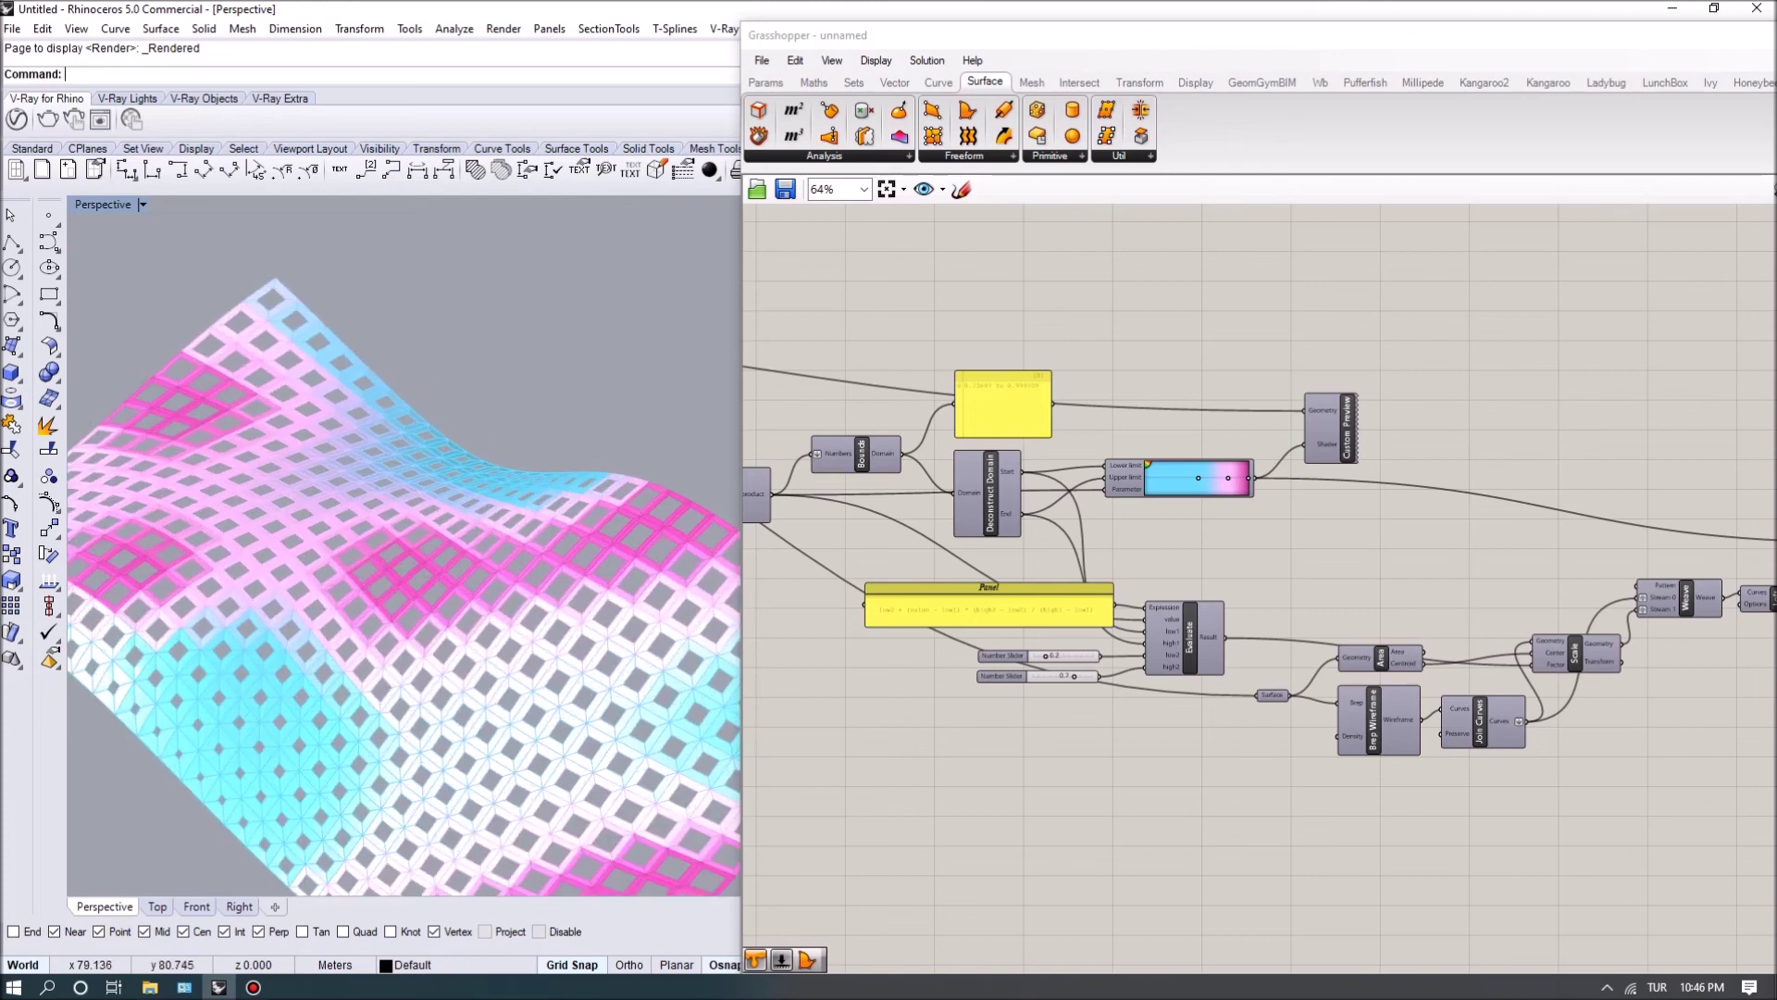
pyautogui.moveTo(404, 587); pyautogui.dragTo(449, 576, button='right')
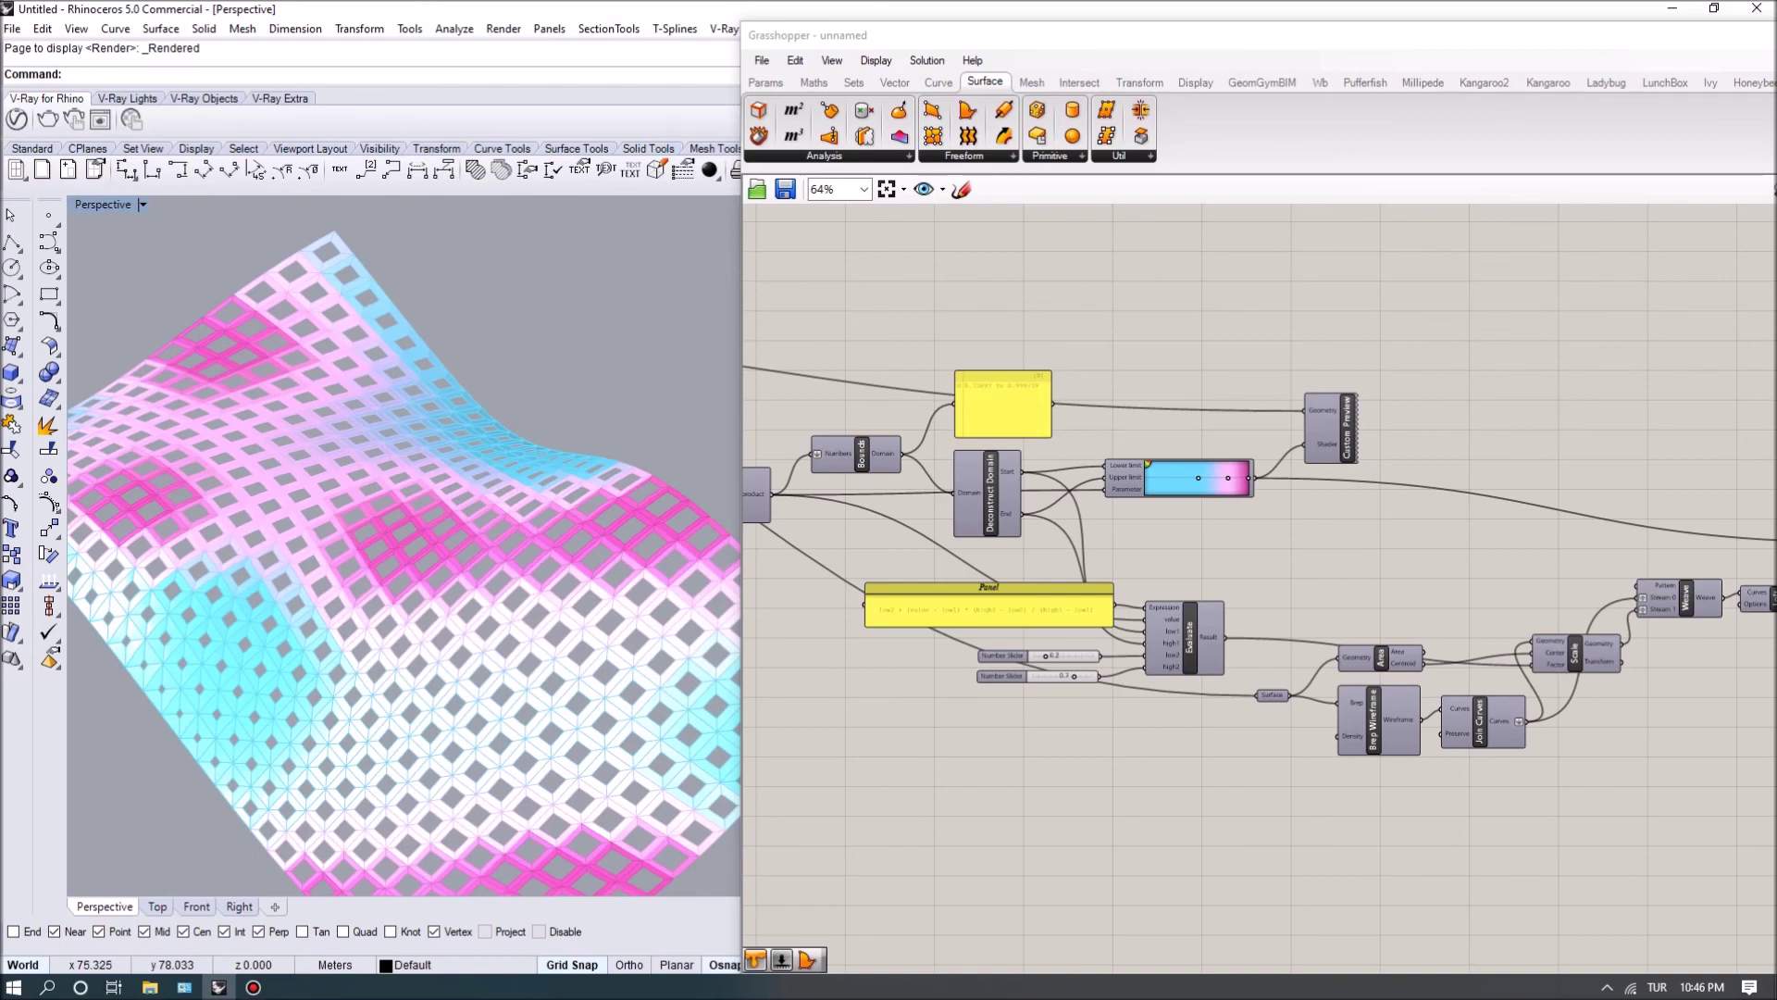